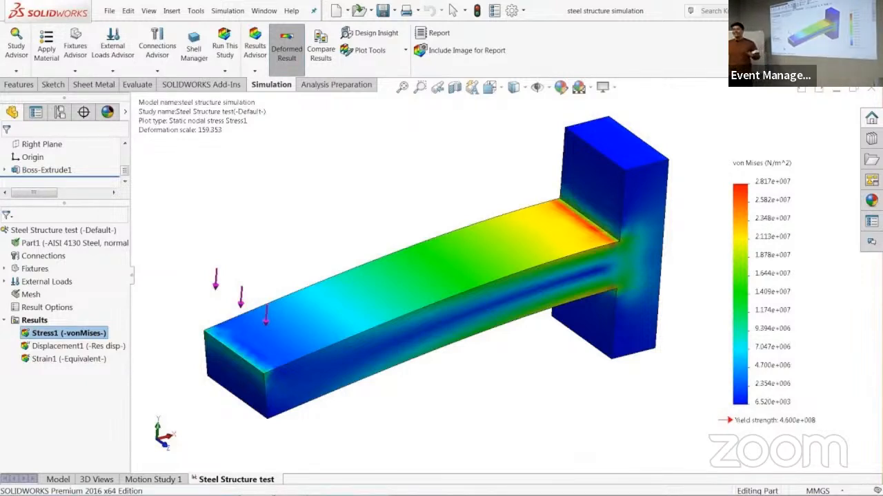
{"action": "key", "text": "Right"}
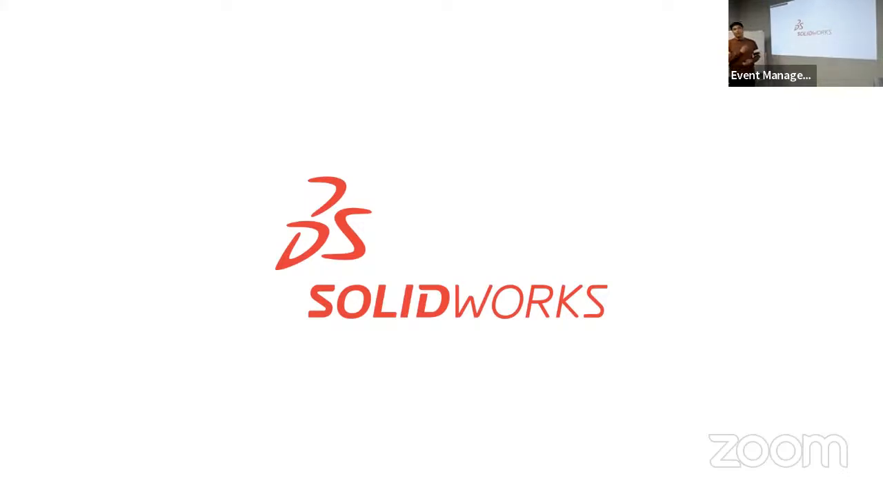
{"action": "key", "text": "Right"}
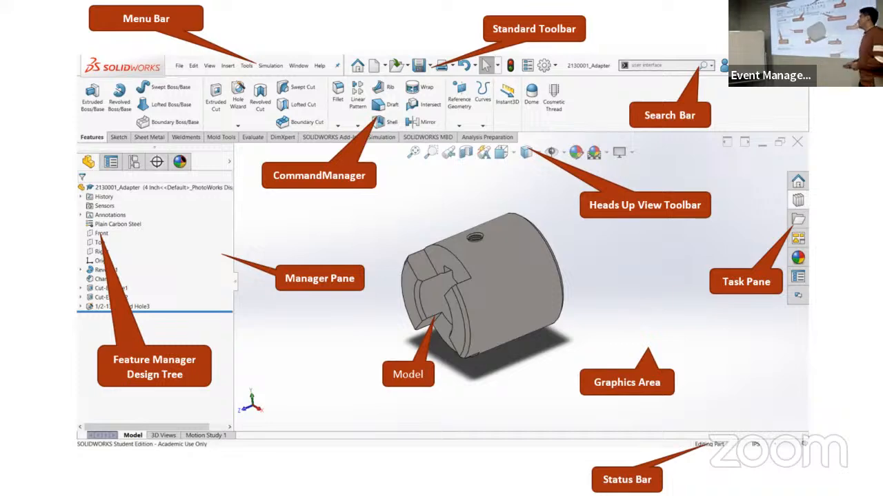
{"action": "key", "text": "Right"}
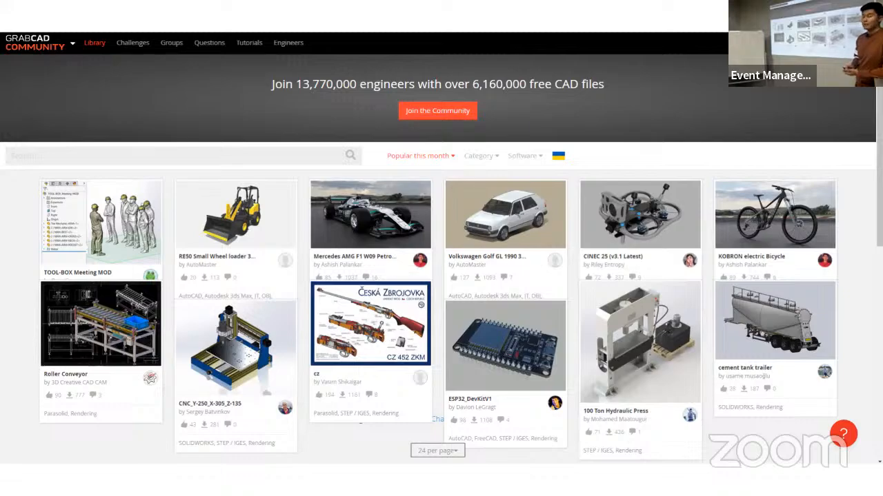
{"action": "key", "text": "Right"}
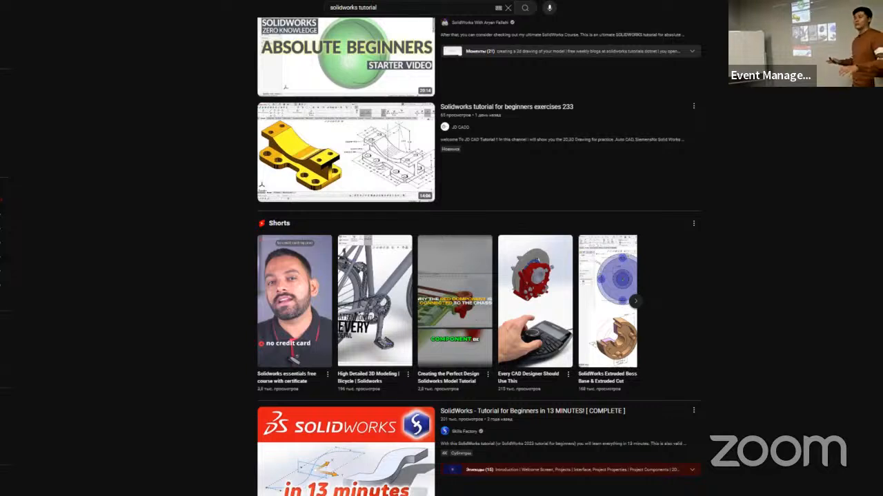
{"action": "key", "text": "Right"}
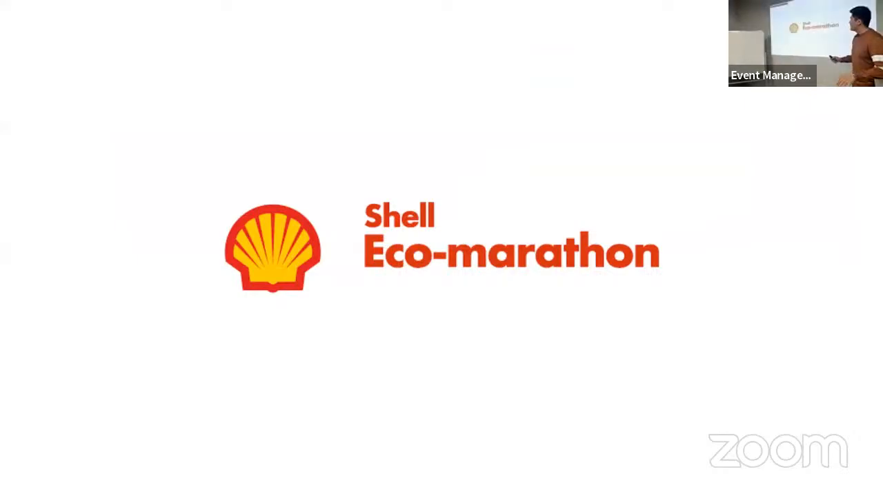
{"action": "key", "text": "Left"}
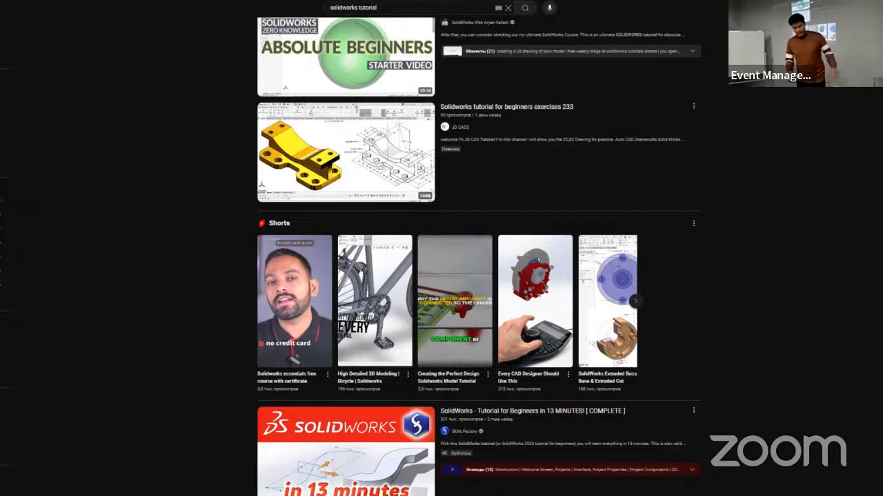
Step: Switch to SOLIDWORKS and examine the orientation of the Front, Top and Right planes in the empty part
{"action": "key", "text": "alt+Tab"}
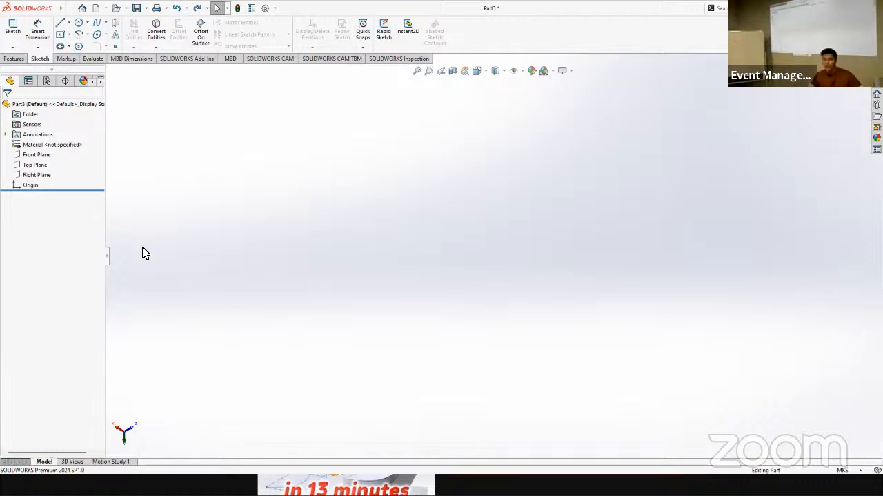
{"action": "left_click", "coordinate": [36, 156]}
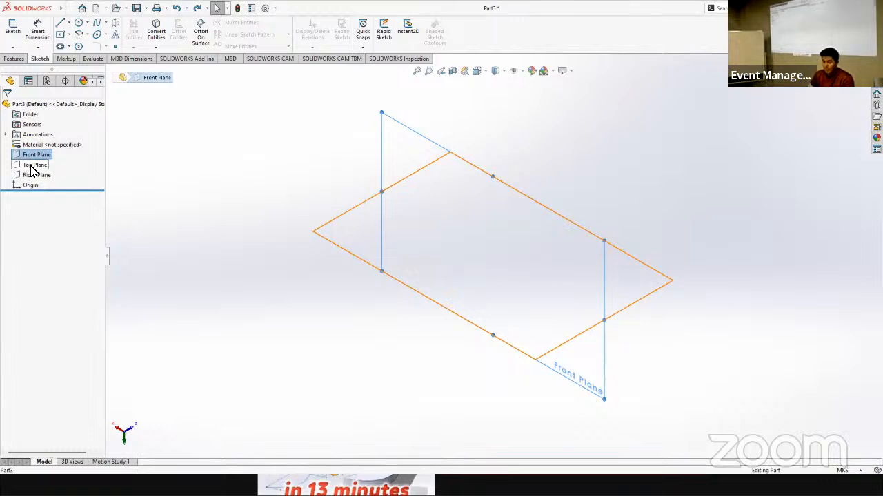
{"action": "left_click", "coordinate": [35, 166]}
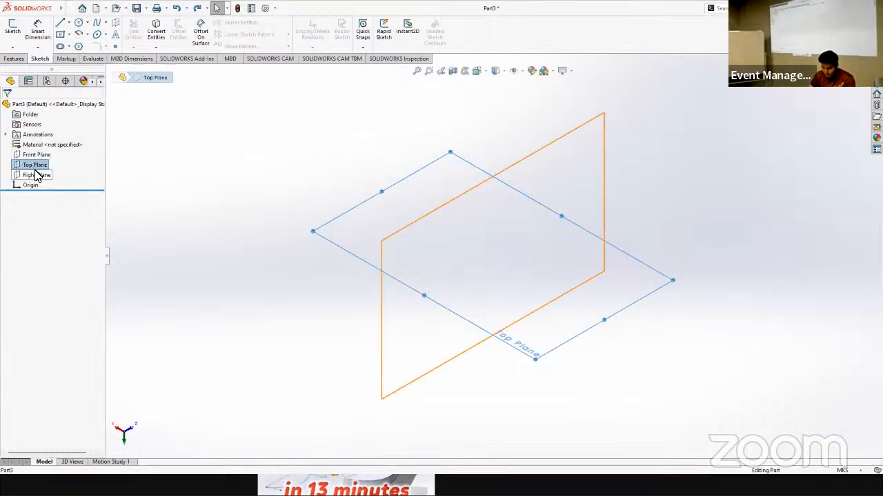
{"action": "left_click", "coordinate": [36, 174]}
{"action": "left_click", "coordinate": [33, 165]}
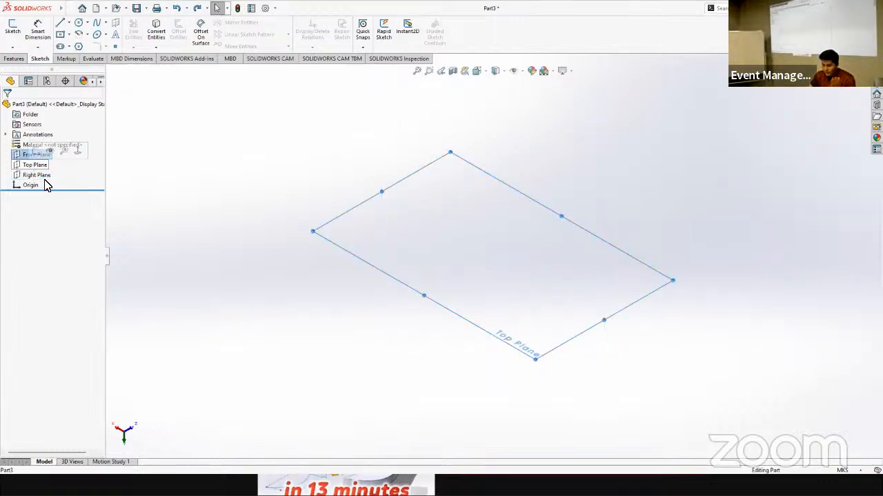
Step: Start a sketch on the Right Plane and draw a circle of about 0.045 m radius centred on the origin
{"action": "left_click", "coordinate": [39, 175]}
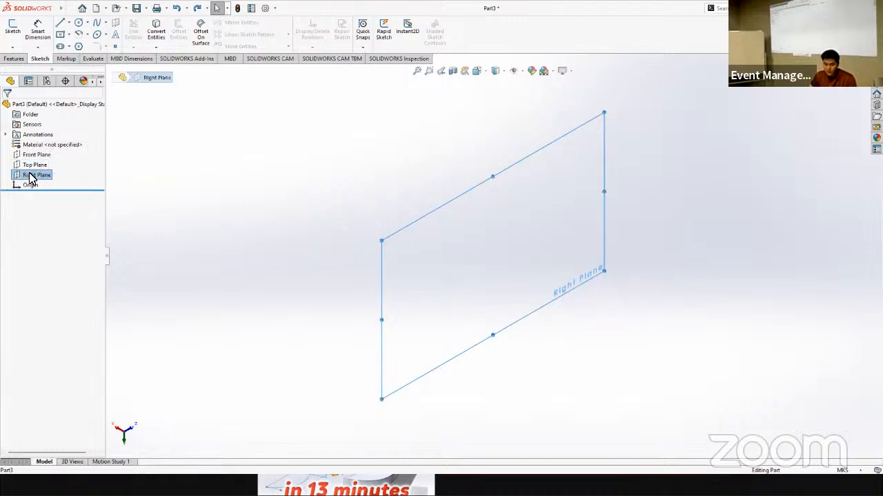
{"action": "left_click", "coordinate": [17, 31]}
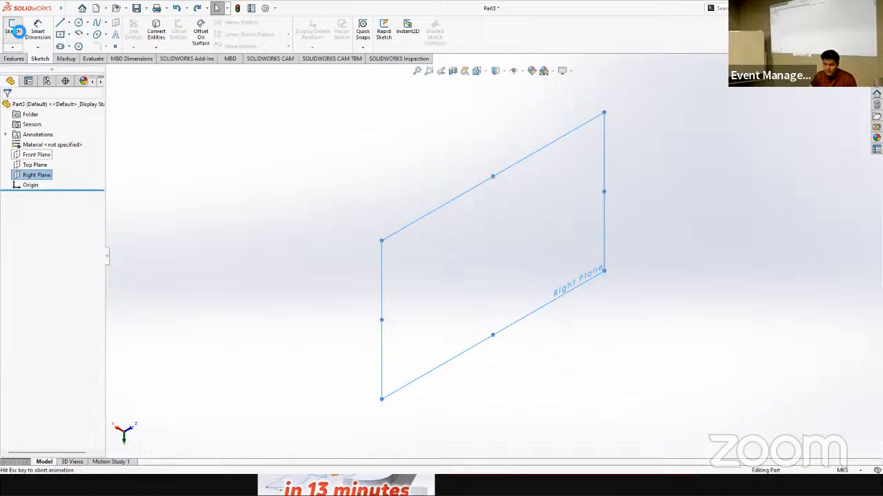
{"action": "left_click", "coordinate": [80, 23]}
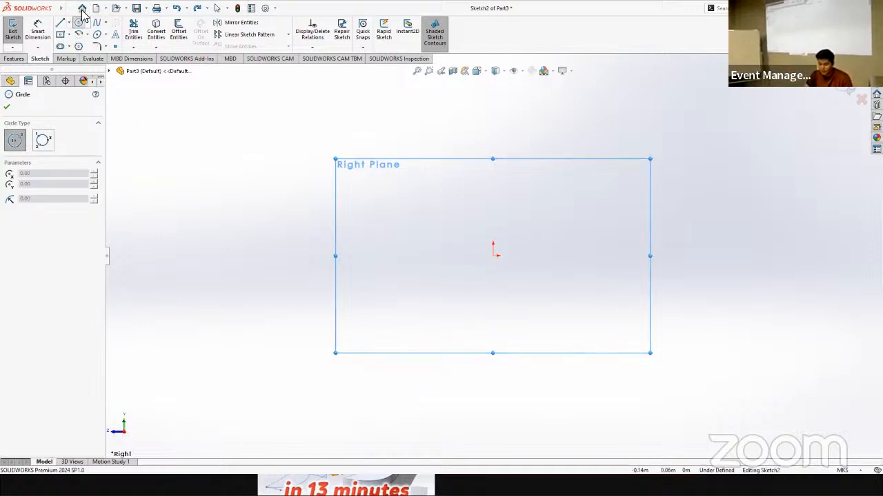
{"action": "left_click", "coordinate": [492, 255]}
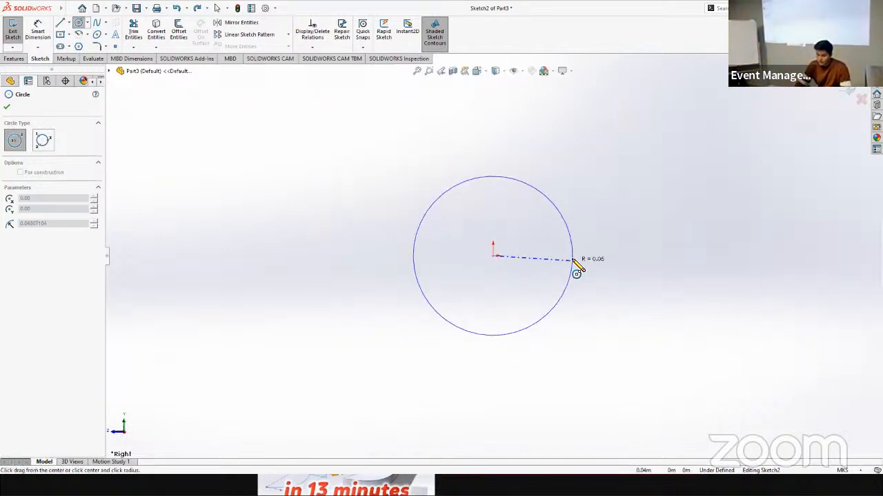
{"action": "left_click", "coordinate": [572, 257]}
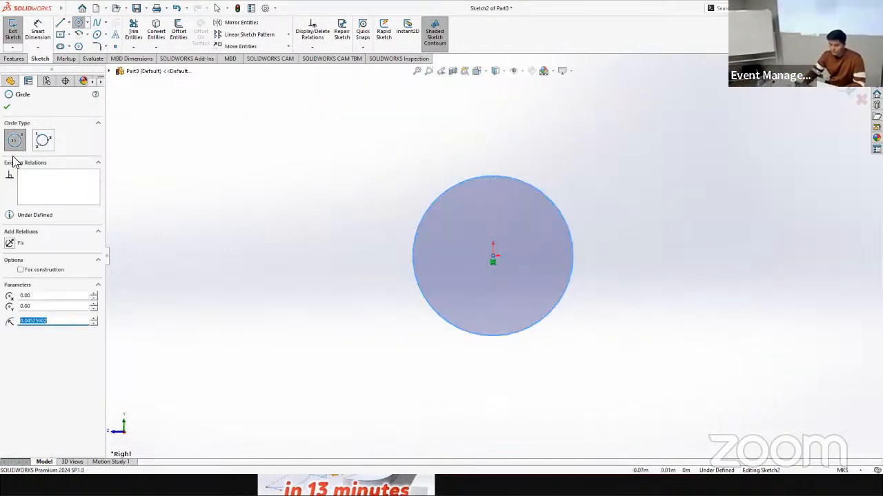
Step: Dimension the circle's diameter and set it to 0.04 m
{"action": "left_click", "coordinate": [37, 31]}
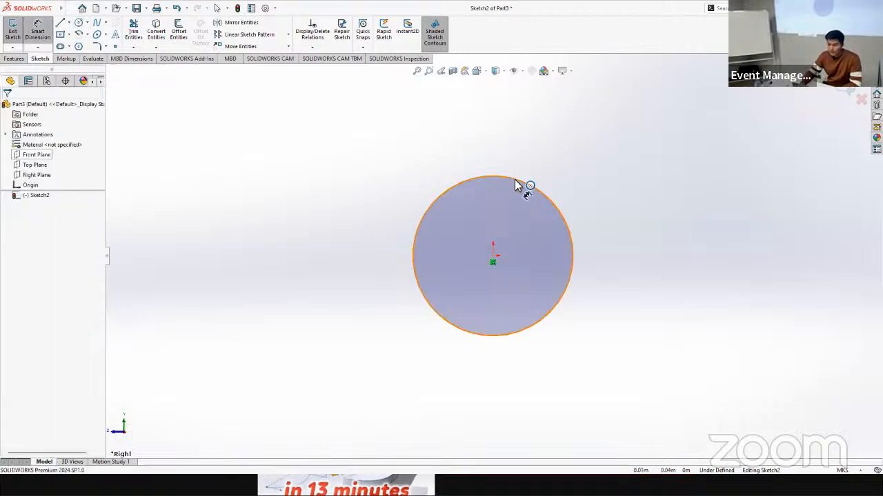
{"action": "left_click", "coordinate": [516, 179]}
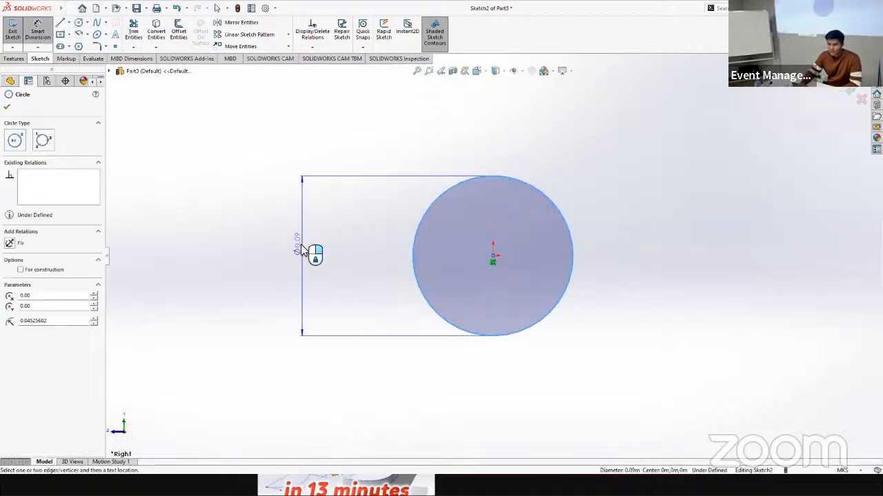
{"action": "left_click", "coordinate": [300, 249]}
{"action": "left_click", "coordinate": [310, 280]}
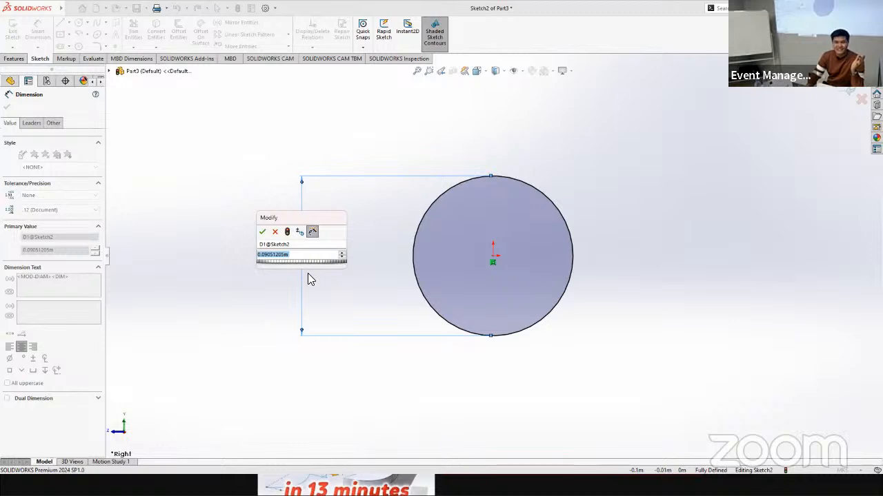
{"action": "type", "text": "0.04"}
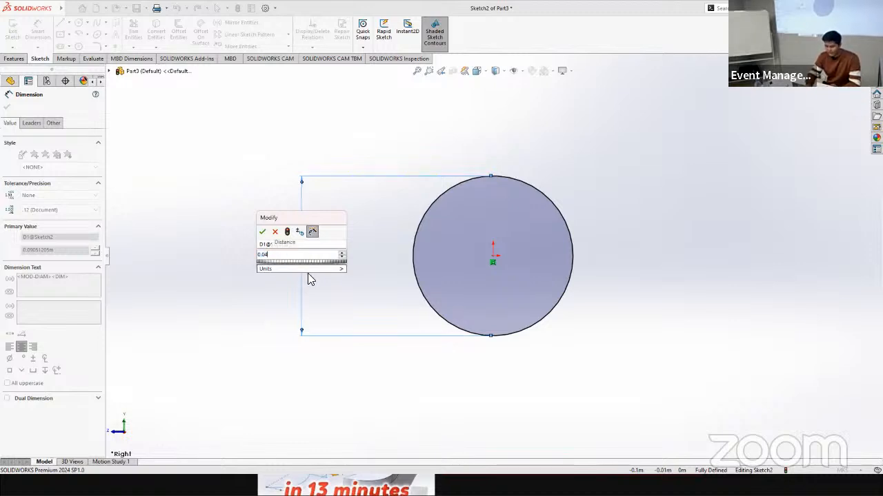
{"action": "key", "text": "Return"}
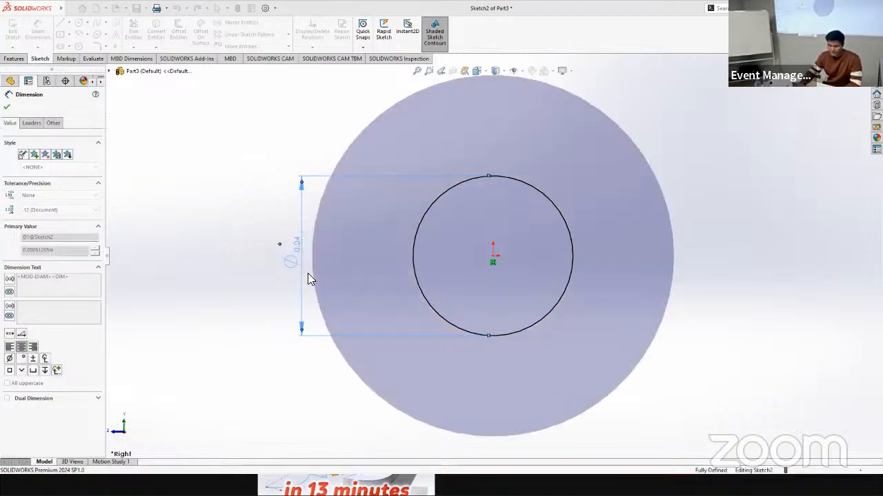
{"action": "scroll", "coordinate": [506, 290], "scroll_direction": "up", "scroll_amount": 1}
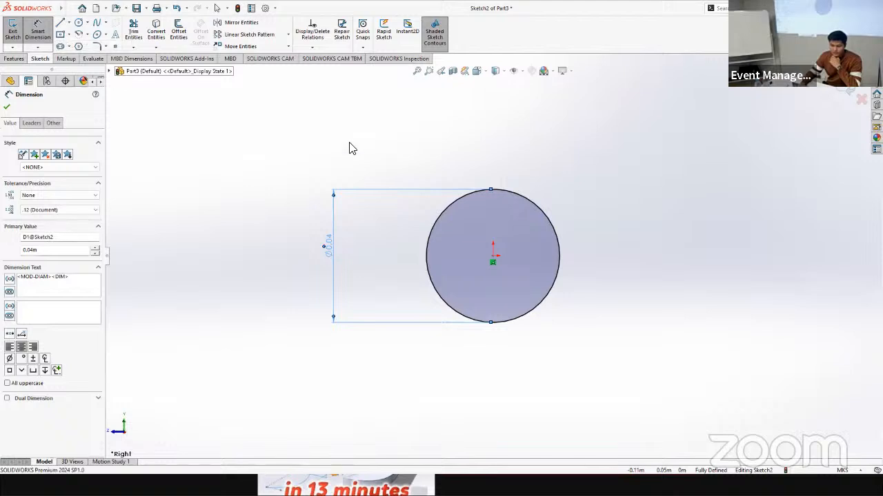
Step: Sketch a vertical construction line about 0.07 m long to the left of the circle
{"action": "key", "text": "l"}
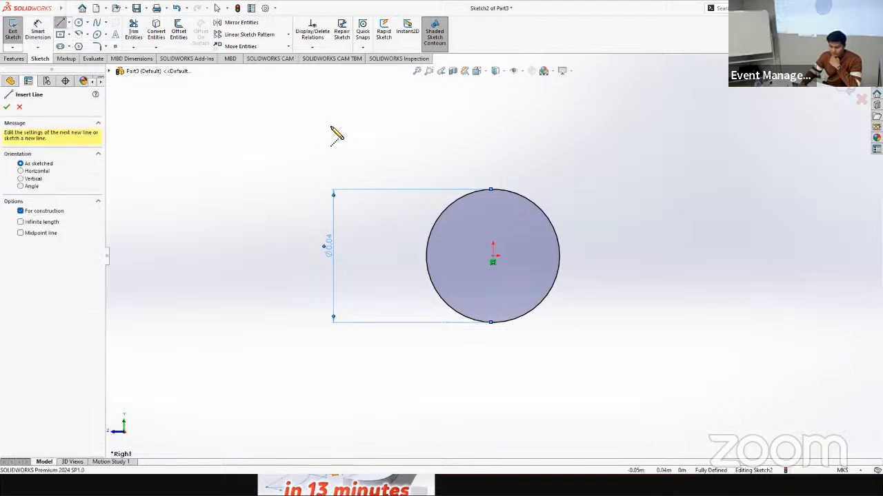
{"action": "left_click", "coordinate": [331, 127]}
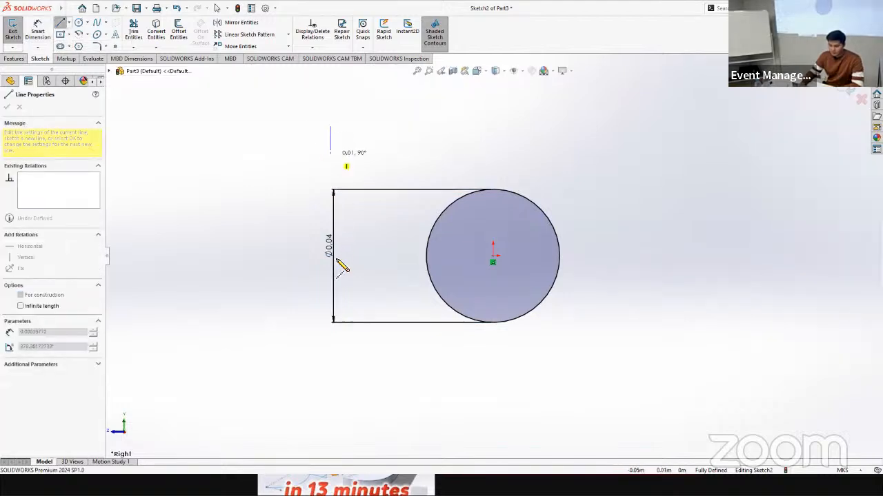
{"action": "left_click", "coordinate": [330, 372]}
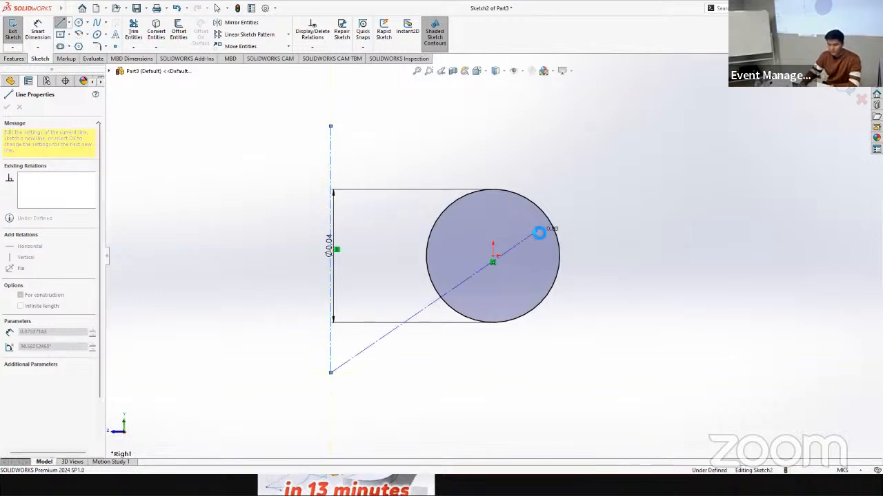
{"action": "key", "text": "Escape"}
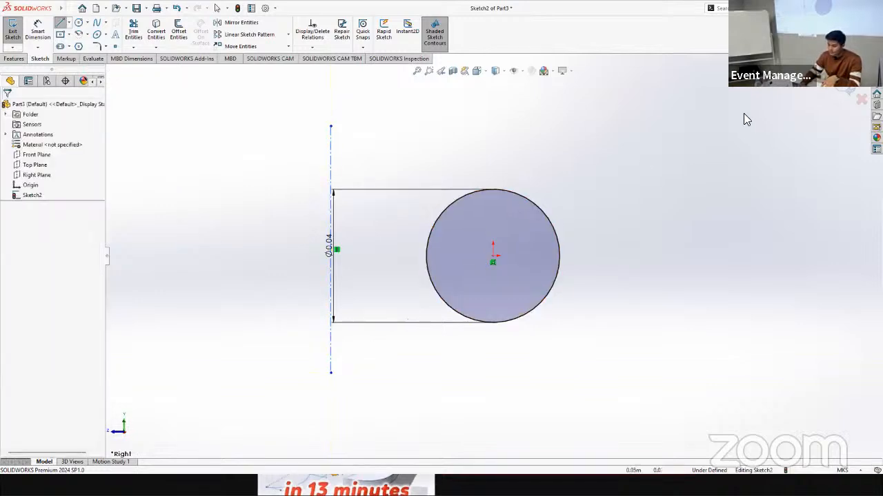
Step: Revolve the circle 360 degrees around the vertical construction line to form a solid ring
{"action": "left_click", "coordinate": [14, 59]}
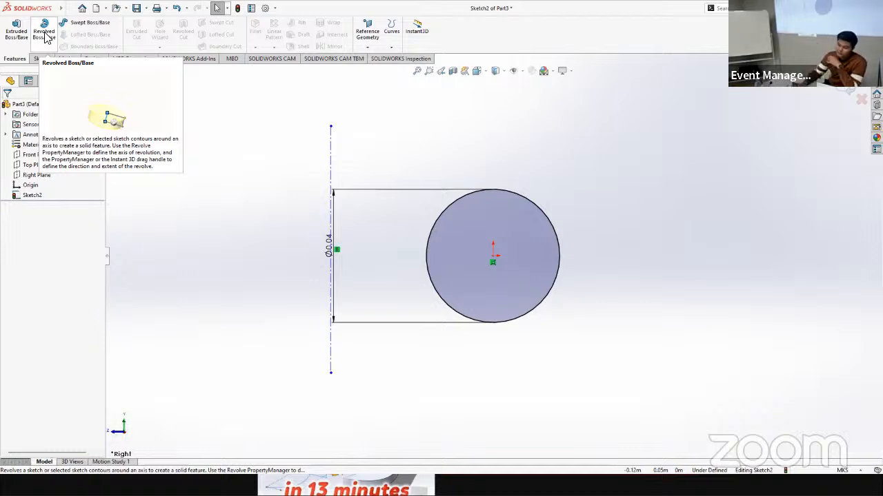
{"action": "left_click", "coordinate": [45, 36]}
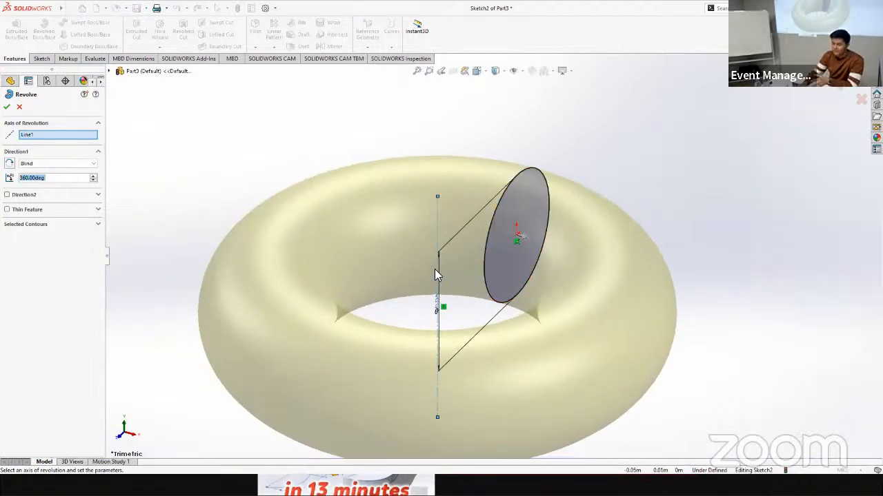
{"action": "left_click", "coordinate": [6, 106]}
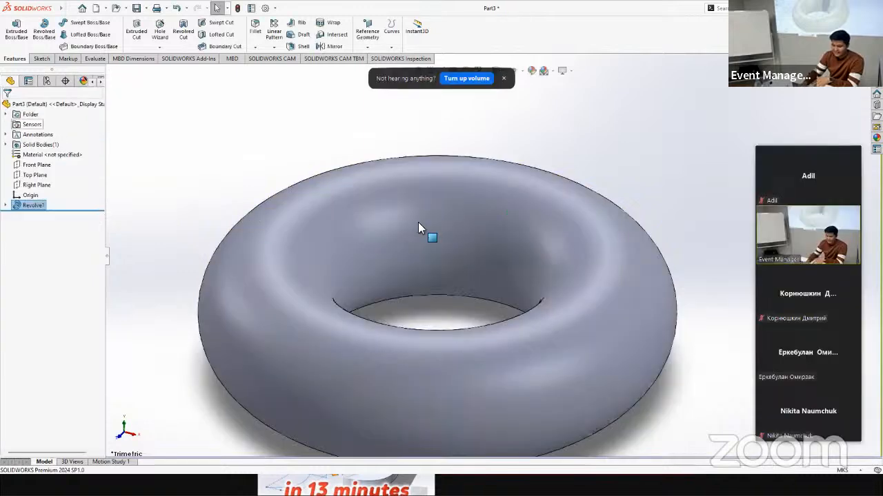
Step: Delete the revolved ring feature and its circle sketch so the part is empty
{"action": "scroll", "coordinate": [496, 245], "scroll_direction": "up", "scroll_amount": 4}
{"action": "scroll", "coordinate": [499, 247], "scroll_direction": "down", "scroll_amount": 2}
{"action": "middle_click_drag", "start_coordinate": [548, 276], "coordinate": [604, 287]}
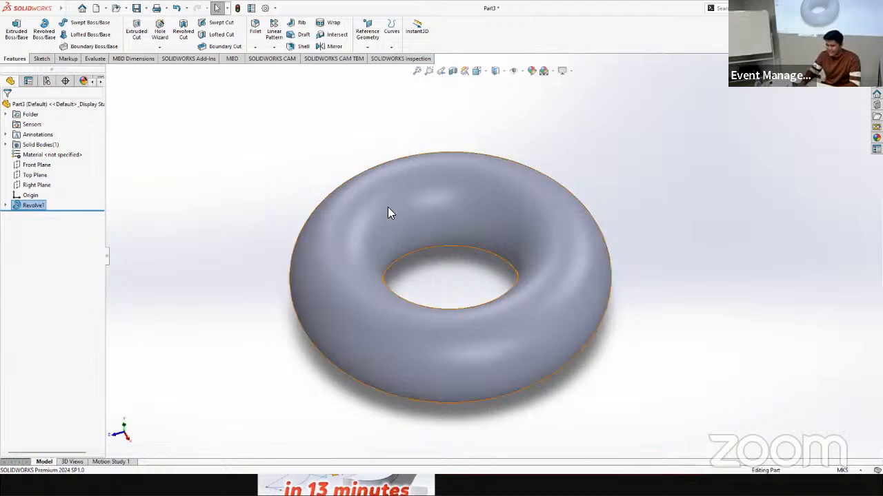
{"action": "left_click", "coordinate": [519, 194]}
{"action": "key", "text": "Delete"}
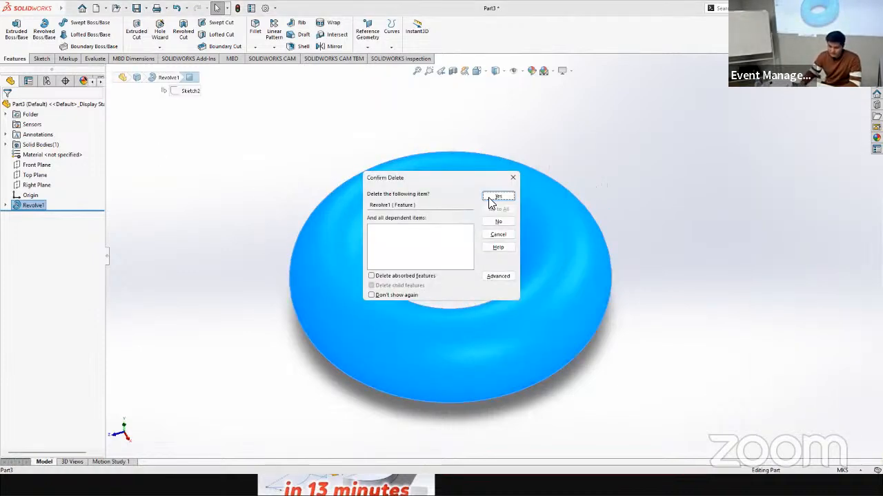
{"action": "left_click", "coordinate": [497, 198]}
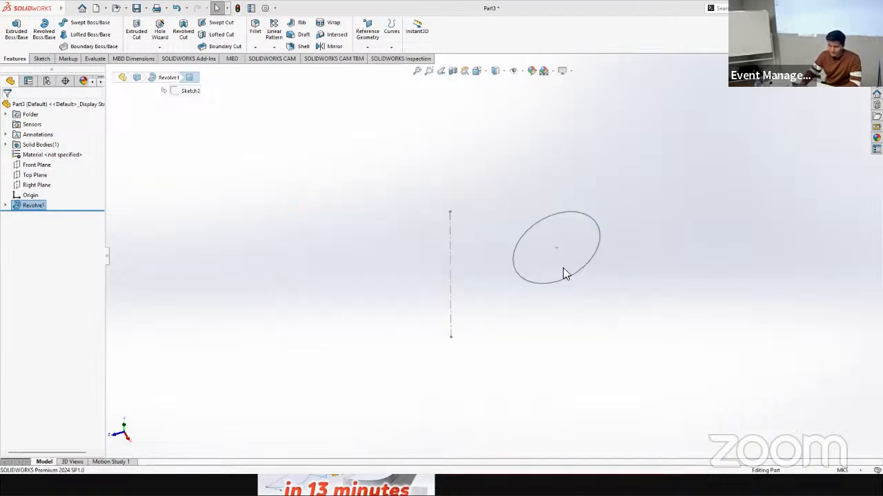
{"action": "left_click", "coordinate": [23, 198]}
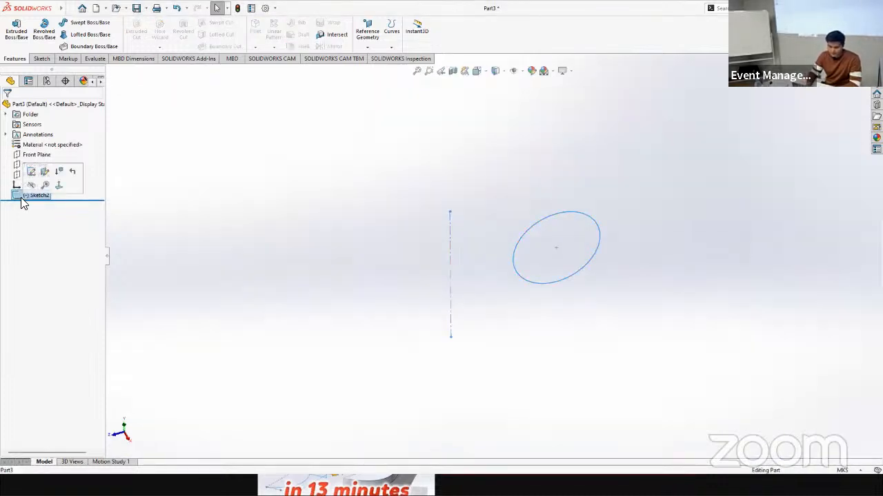
{"action": "key", "text": "Delete"}
{"action": "key", "text": "Return"}
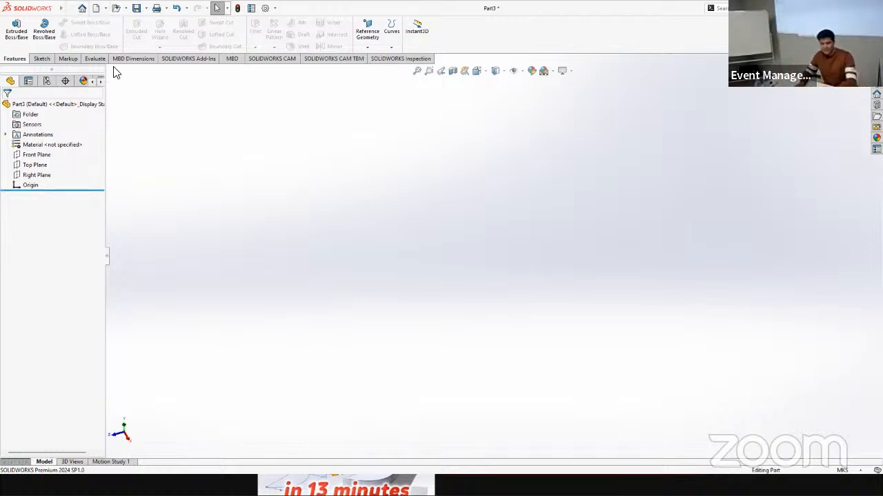
Step: Start a new sketch on the Top Plane
{"action": "left_click", "coordinate": [38, 58]}
{"action": "left_click", "coordinate": [13, 29]}
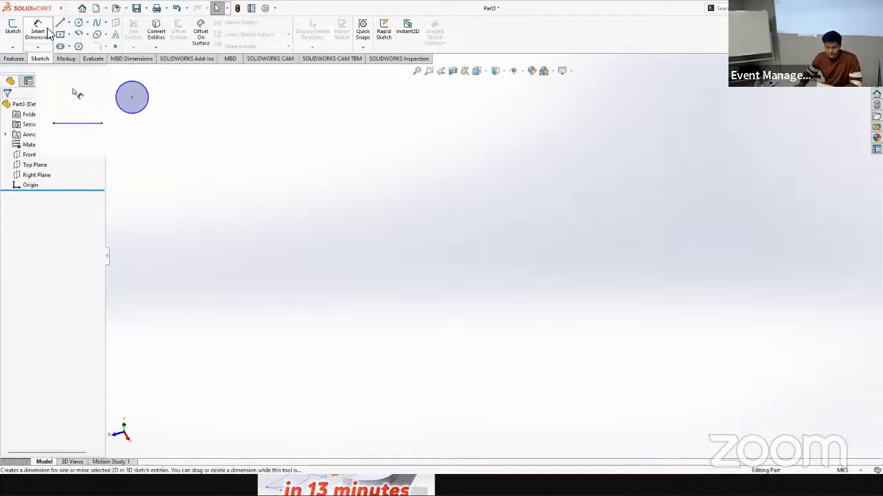
{"action": "left_click", "coordinate": [34, 156]}
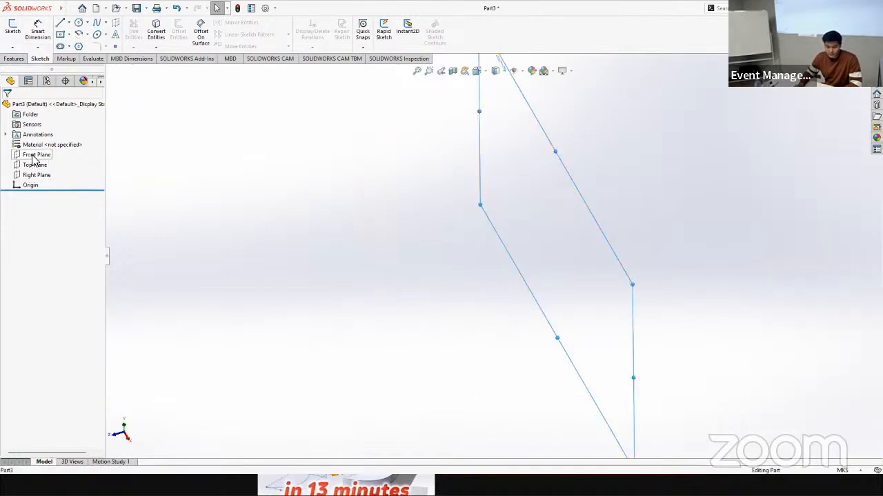
{"action": "left_click", "coordinate": [33, 155]}
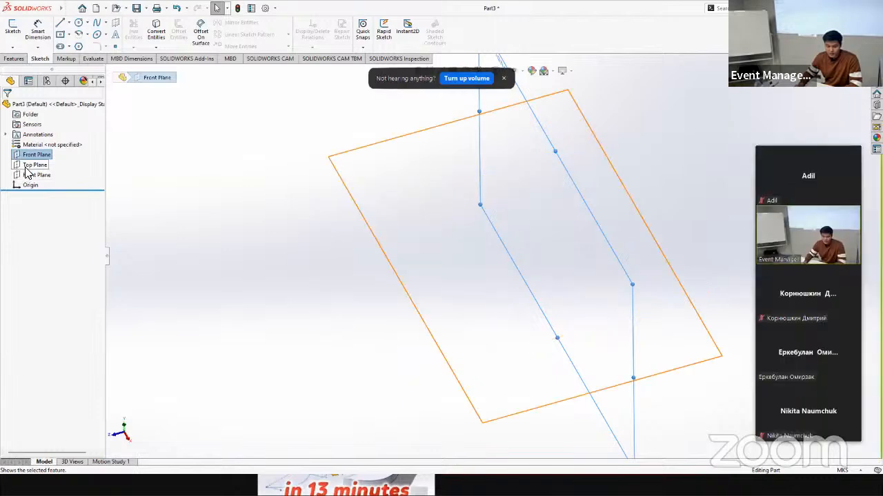
{"action": "left_click", "coordinate": [28, 166]}
{"action": "left_click", "coordinate": [13, 31]}
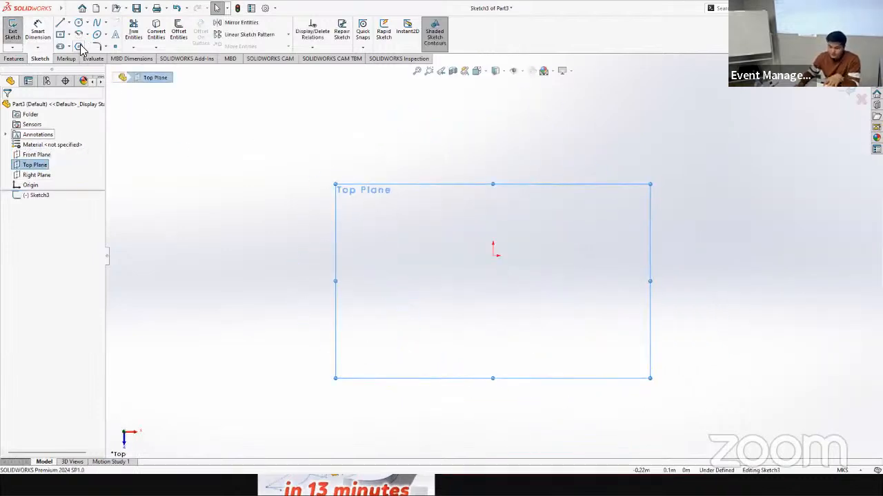
Step: Sketch an eight-sided inscribed-circle polygon centred on the origin
{"action": "left_click", "coordinate": [79, 47]}
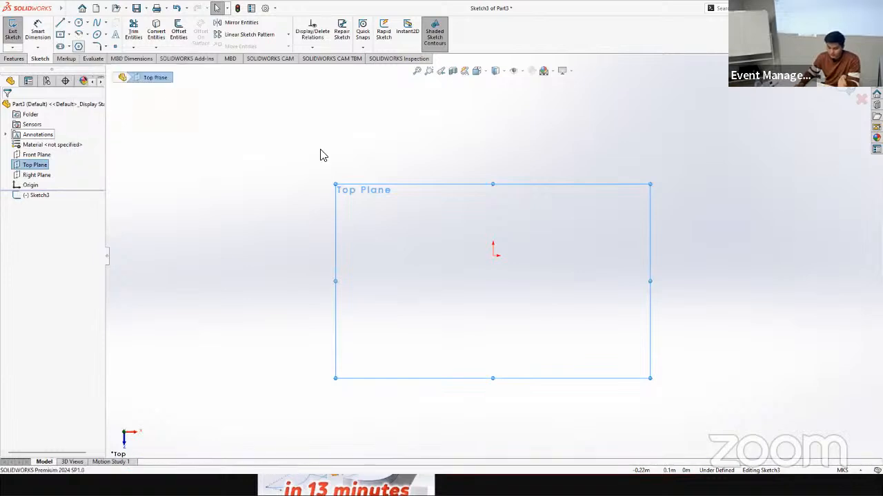
{"action": "left_click", "coordinate": [503, 246]}
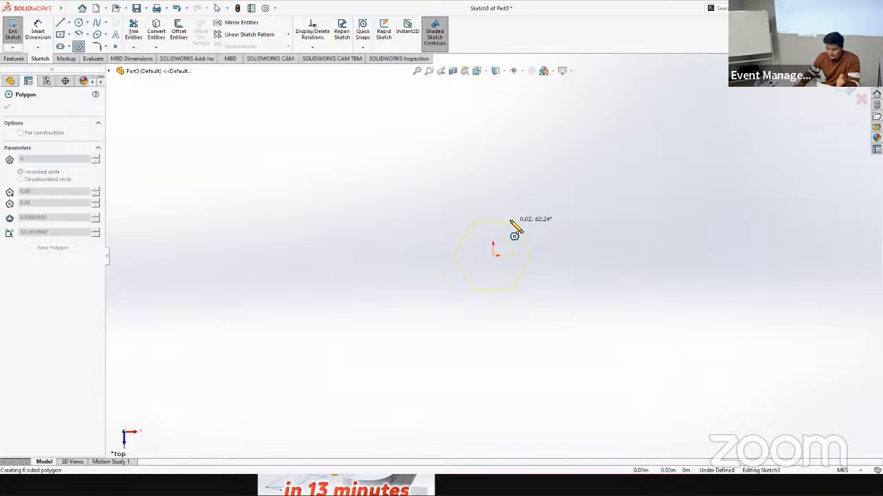
{"action": "left_click", "coordinate": [537, 256]}
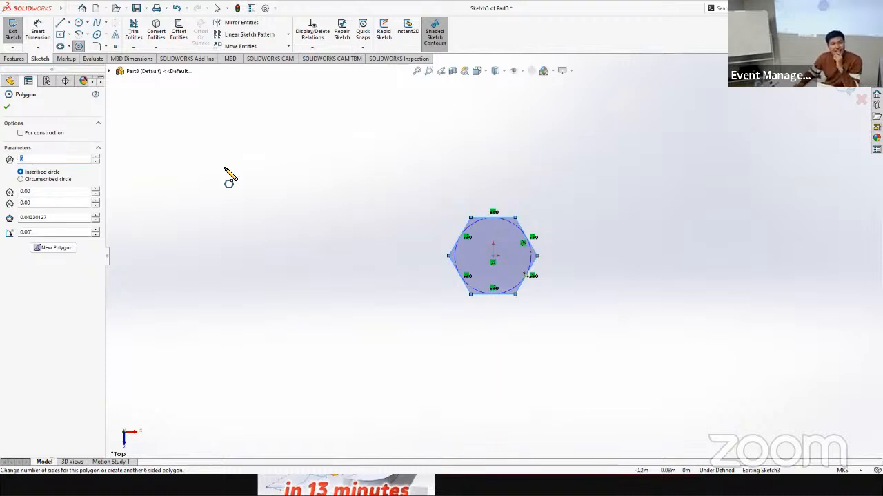
{"action": "scroll", "coordinate": [514, 256], "scroll_direction": "down", "scroll_amount": 2}
{"action": "scroll", "coordinate": [460, 250], "scroll_direction": "down", "scroll_amount": 3}
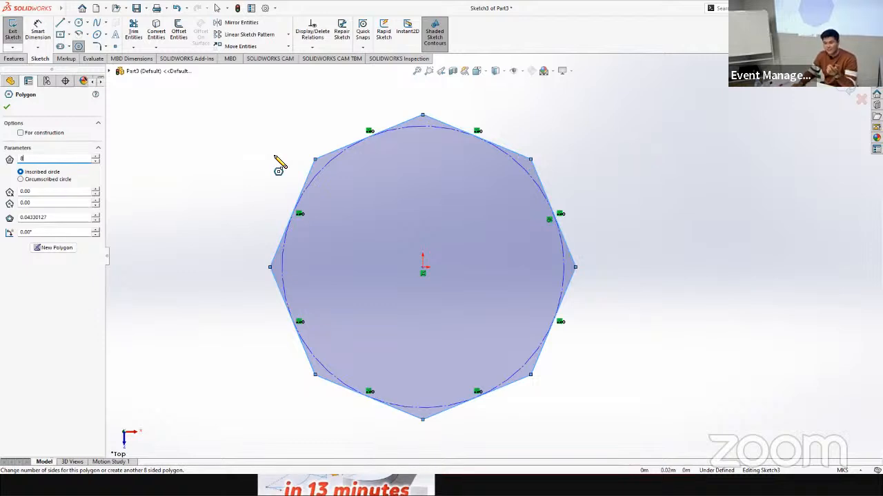
{"action": "left_click", "coordinate": [6, 107]}
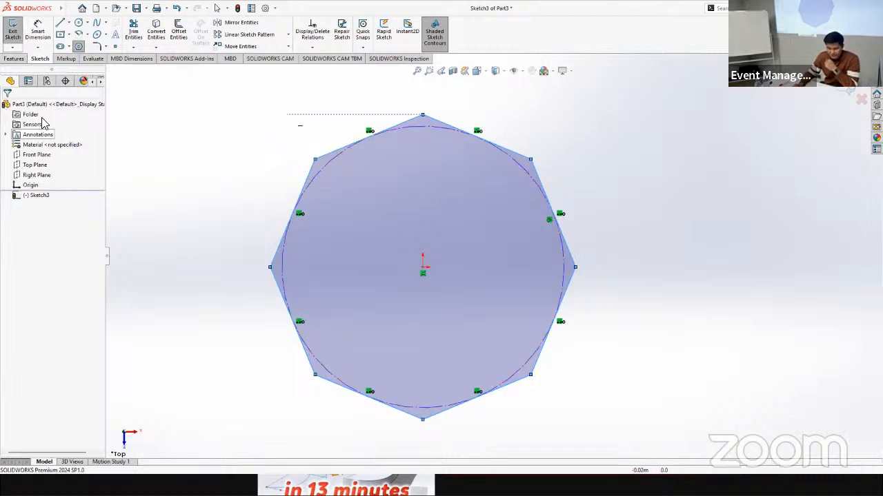
Step: Dimension the octagon's upper-right side and switch the document units to MMGS
{"action": "left_click", "coordinate": [38, 27]}
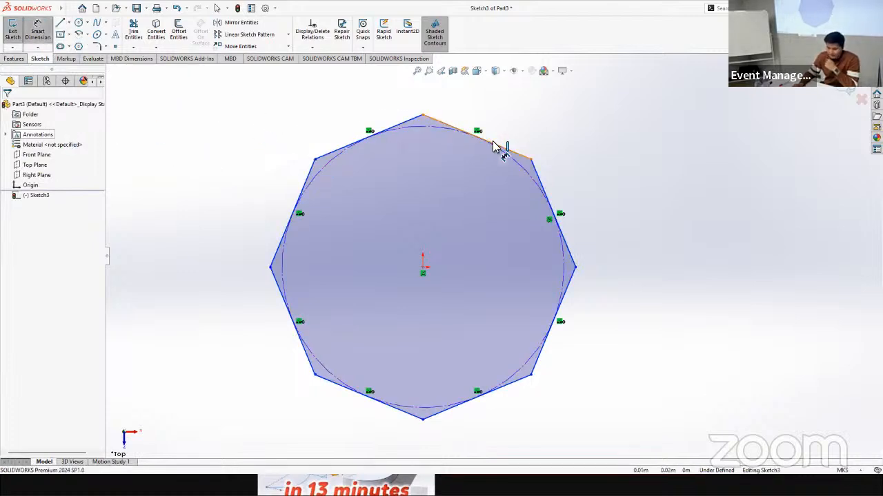
{"action": "left_click", "coordinate": [492, 142]}
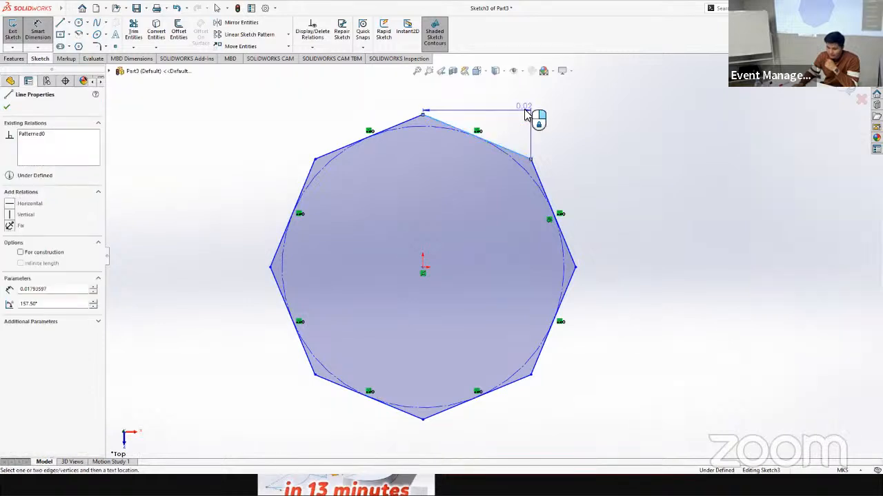
{"action": "left_click", "coordinate": [532, 138]}
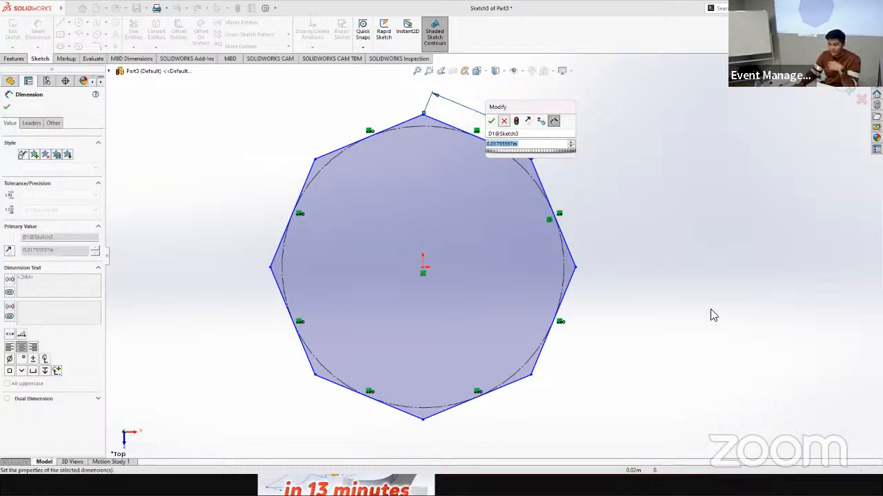
{"action": "key", "text": "Return"}
{"action": "left_click", "coordinate": [846, 470]}
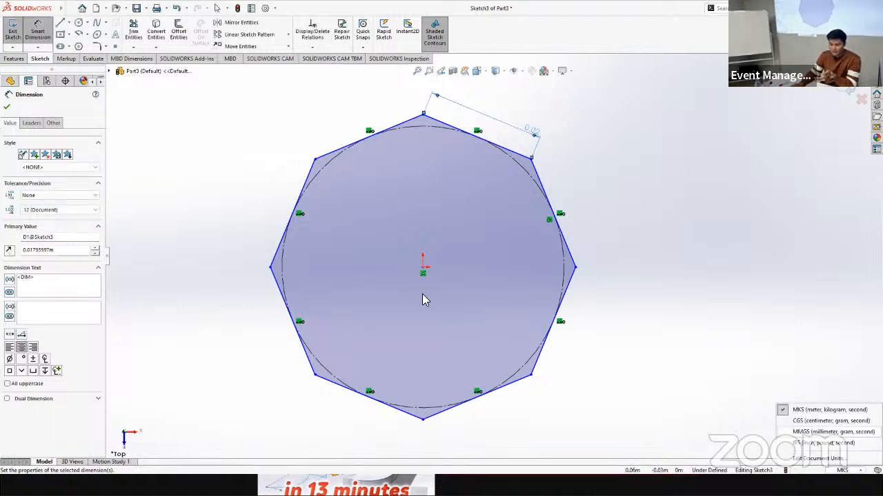
Step: Exit the sketch and add a reference dimension along the octagon's upper-right side
{"action": "left_click", "coordinate": [13, 31]}
{"action": "left_click", "coordinate": [38, 31]}
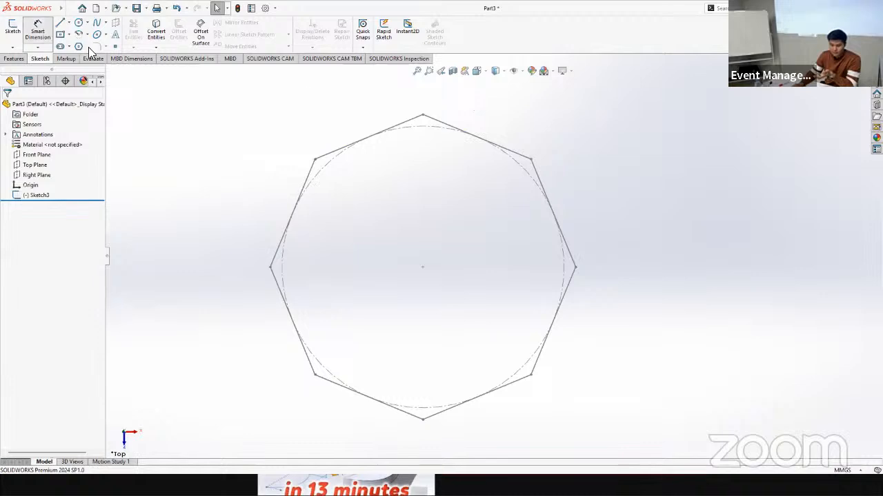
{"action": "left_click", "coordinate": [495, 146]}
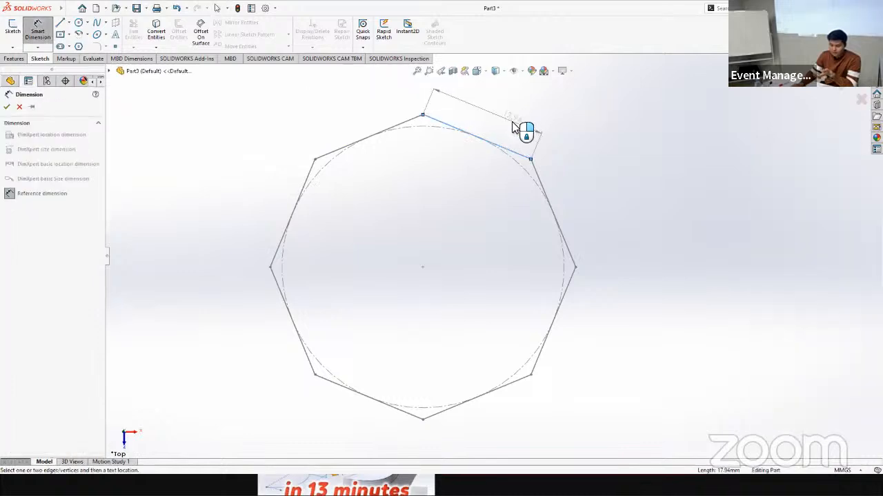
{"action": "left_click", "coordinate": [522, 134]}
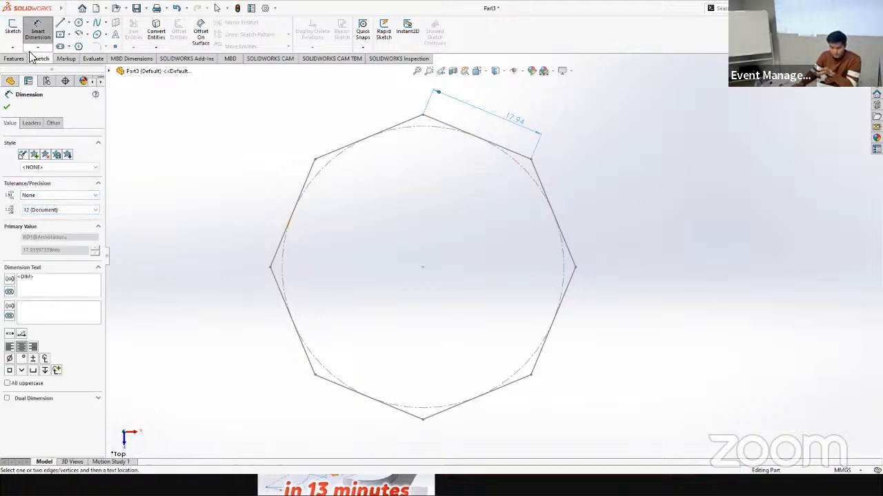
{"action": "left_click", "coordinate": [7, 110]}
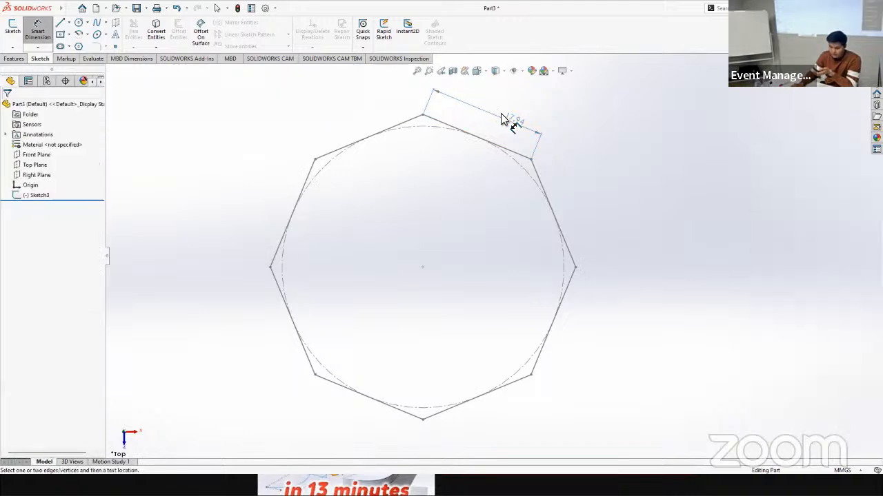
Step: Reopen the octagon sketch for editing and try to dimension the length of its upper-left side
{"action": "left_click", "coordinate": [38, 195]}
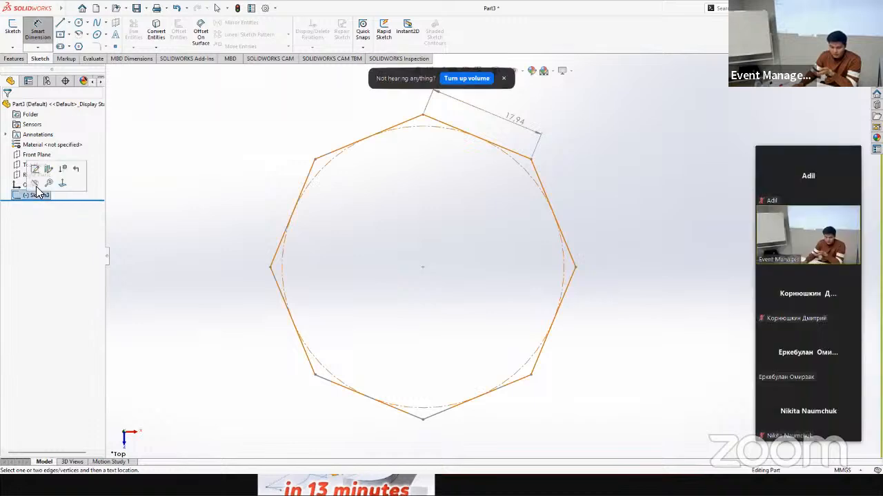
{"action": "left_click", "coordinate": [12, 29]}
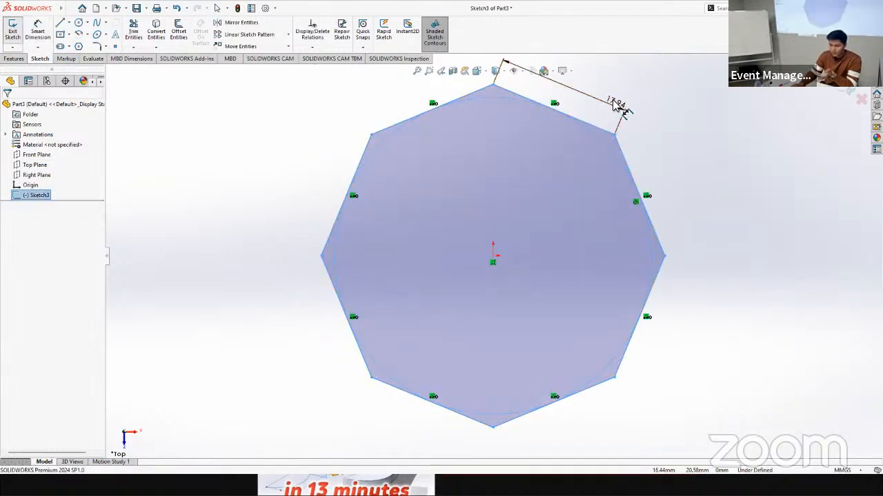
{"action": "left_click", "coordinate": [354, 165]}
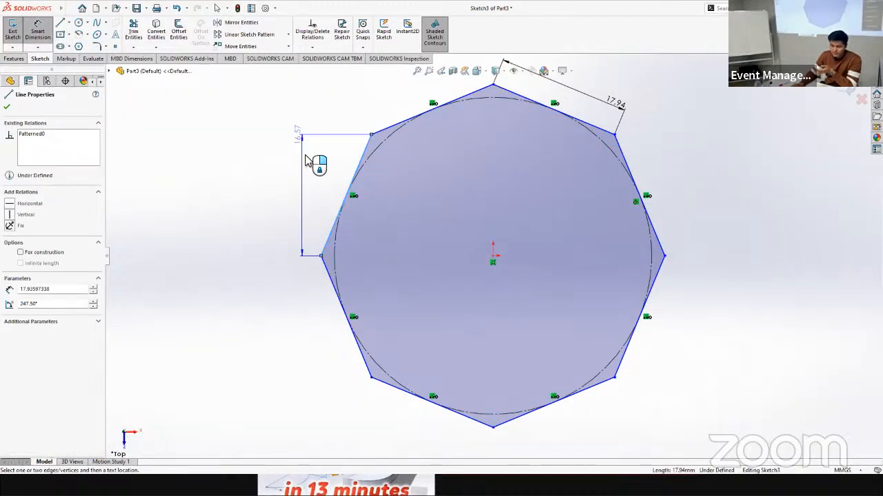
{"action": "left_click", "coordinate": [331, 142]}
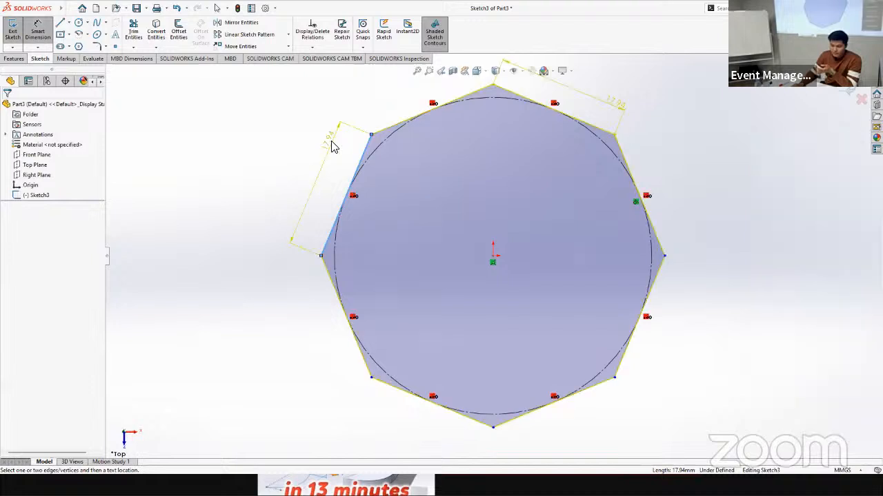
{"action": "left_click", "coordinate": [509, 202]}
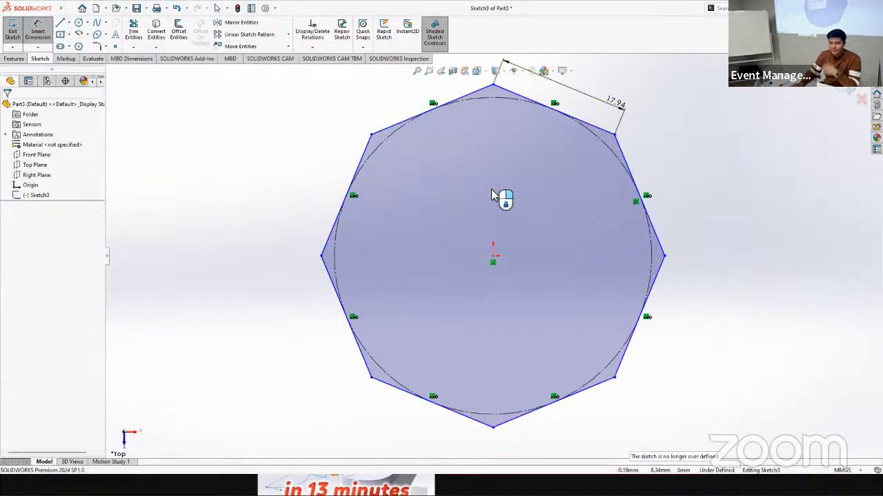
{"action": "key", "text": "Escape"}
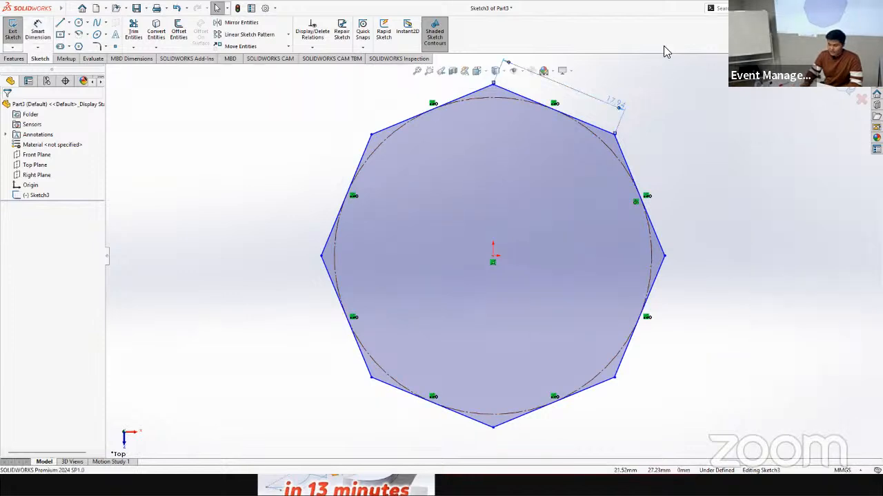
Step: Delete the existing dimension on the octagon's upper-right side and dimension that side again at 3 mm
{"action": "left_click", "coordinate": [623, 122]}
{"action": "key", "text": "Delete"}
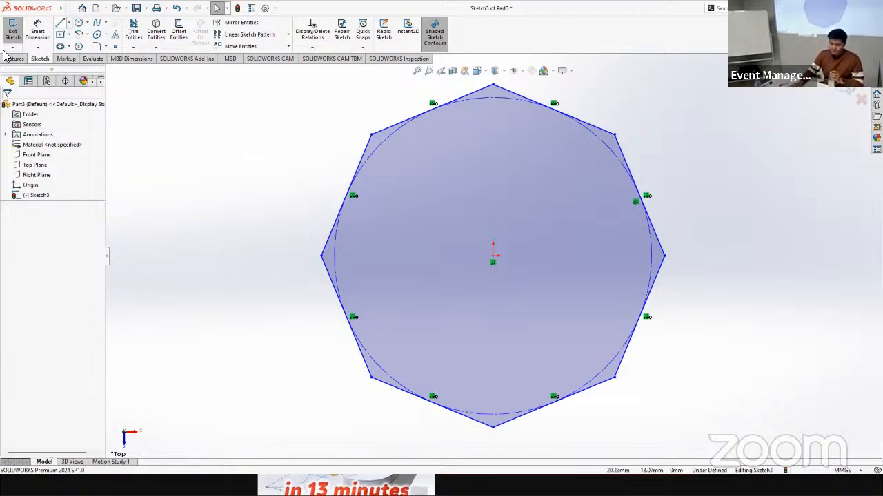
{"action": "left_click", "coordinate": [38, 33]}
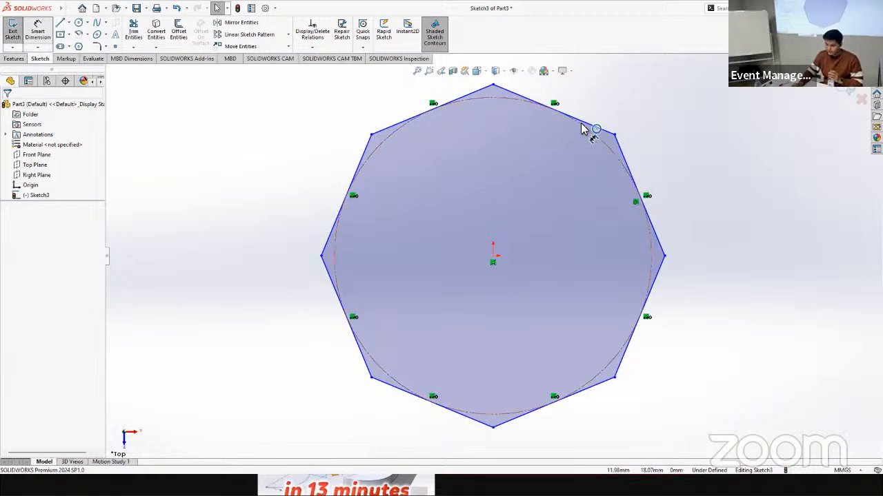
{"action": "left_click", "coordinate": [627, 88]}
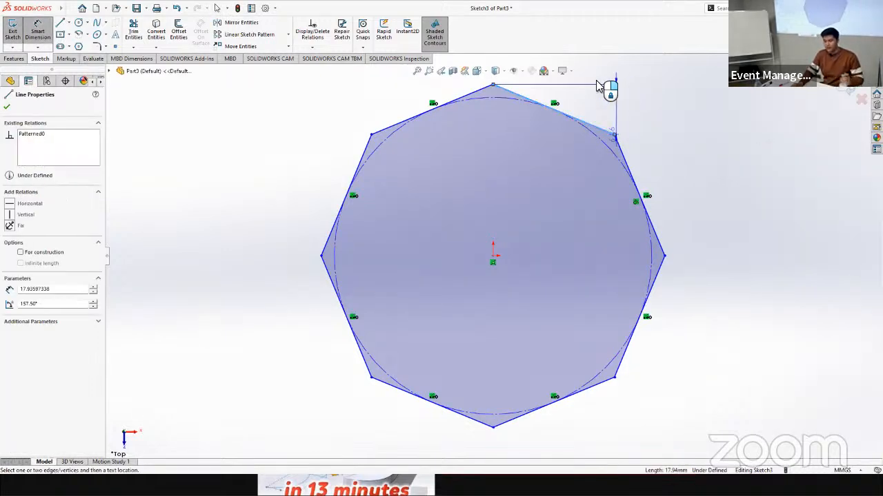
{"action": "left_click", "coordinate": [608, 89]}
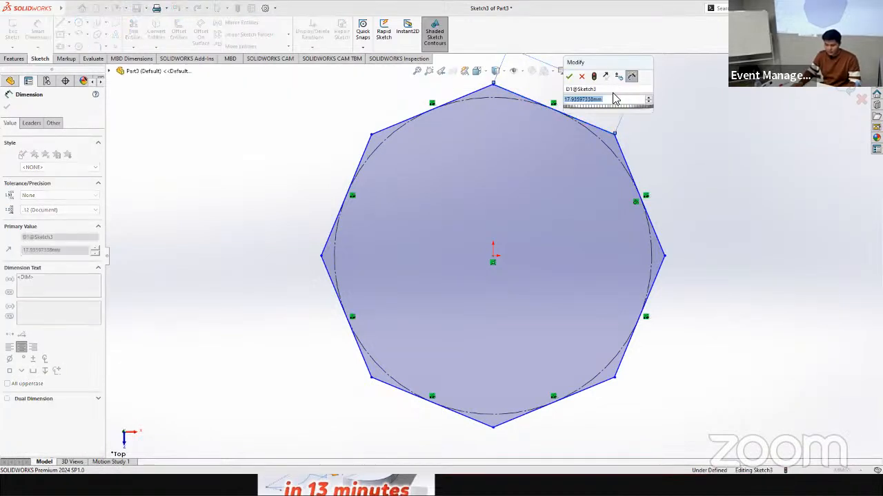
{"action": "type", "text": "50"}
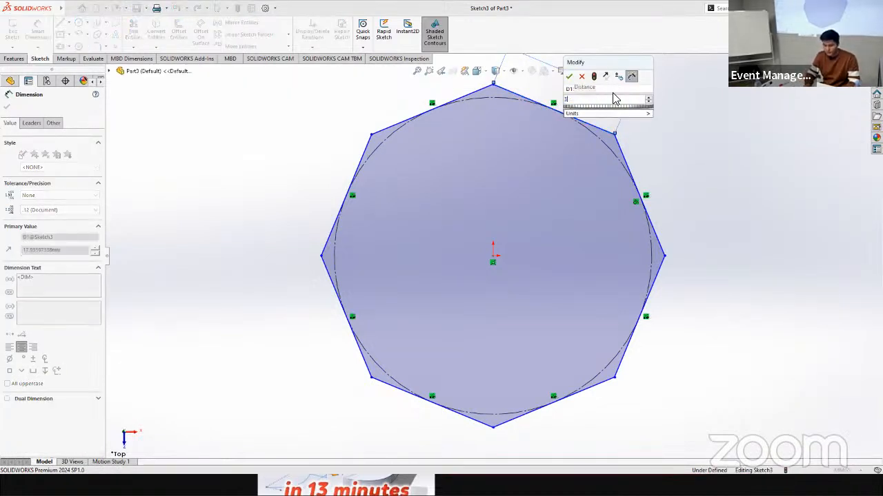
{"action": "key", "text": "Return"}
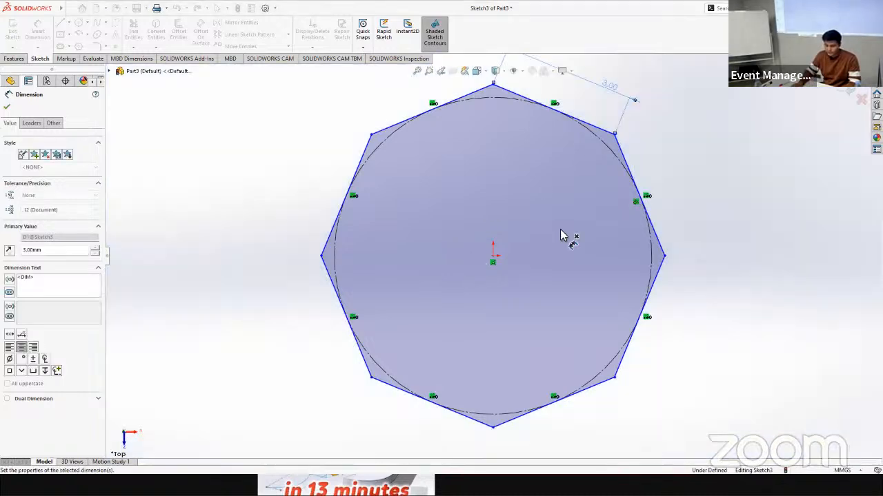
Step: Extrude the octagon sketch as a blind boss 80 mm deep
{"action": "left_click", "coordinate": [7, 60]}
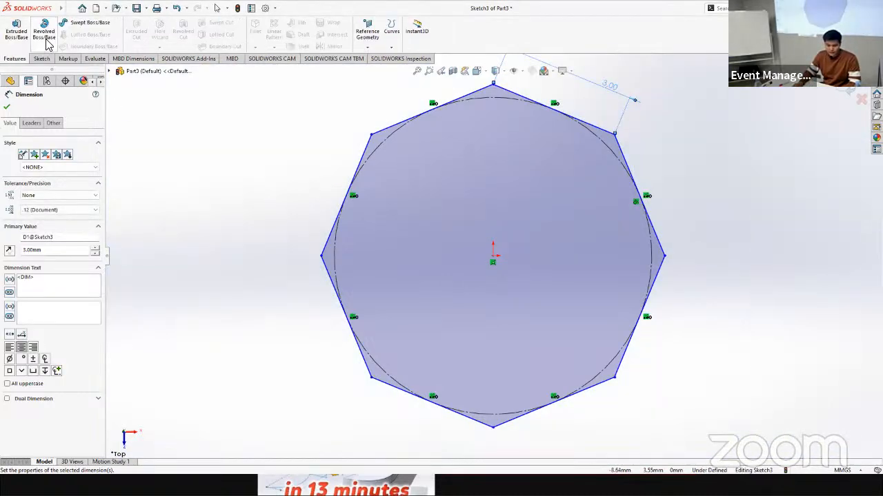
{"action": "left_click", "coordinate": [17, 36]}
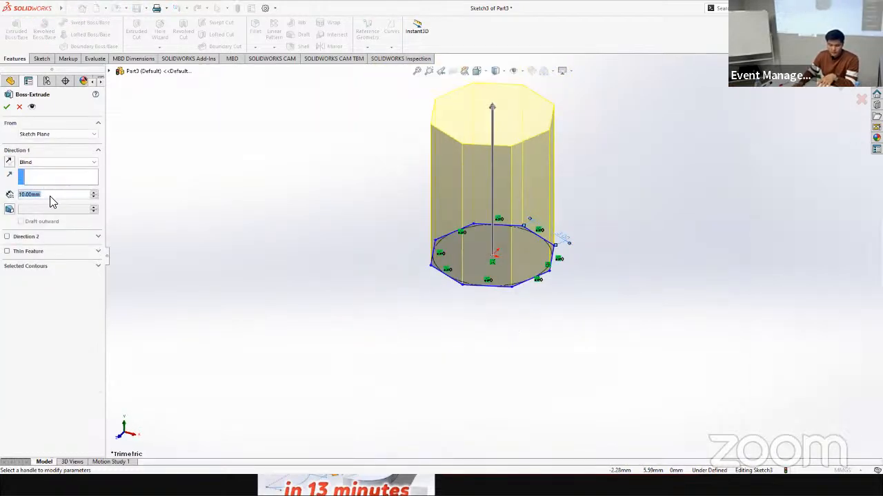
{"action": "left_click", "coordinate": [33, 195]}
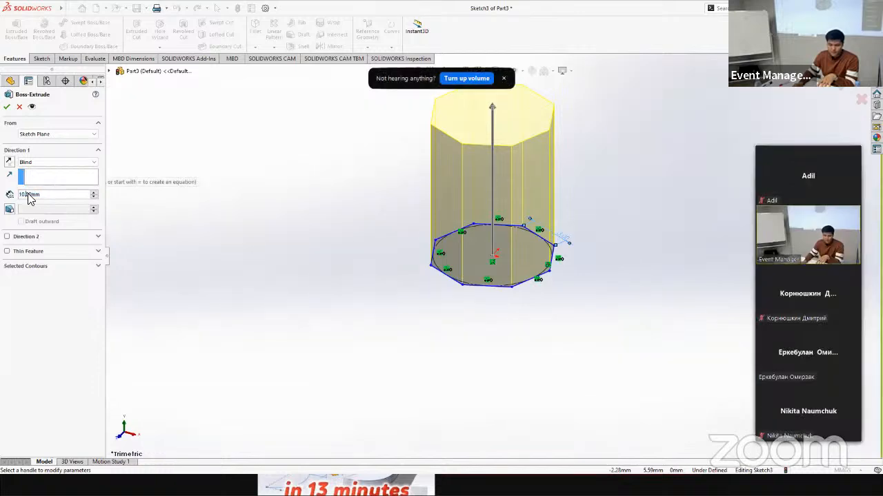
{"action": "left_click", "coordinate": [29, 195]}
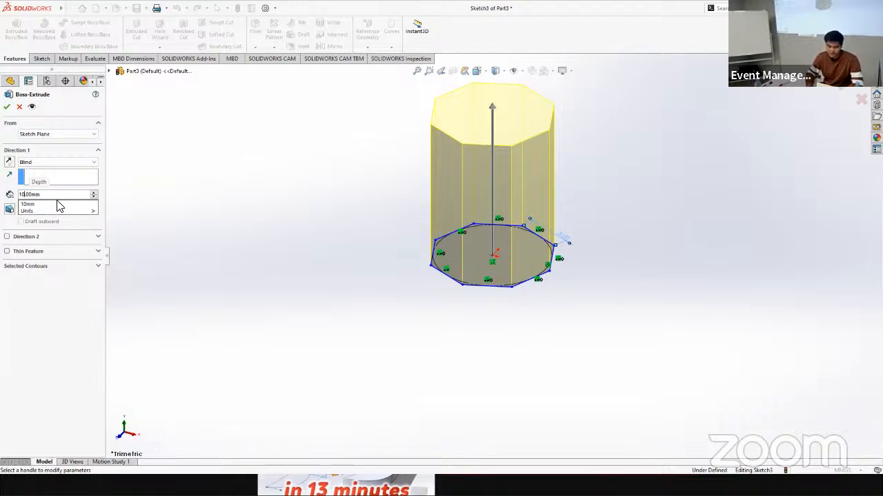
{"action": "key", "text": "Left"}
{"action": "key", "text": "Left"}
{"action": "key", "text": "Right"}
{"action": "key", "text": "Right"}
{"action": "key", "text": "Left"}
{"action": "key", "text": "BackSpace"}
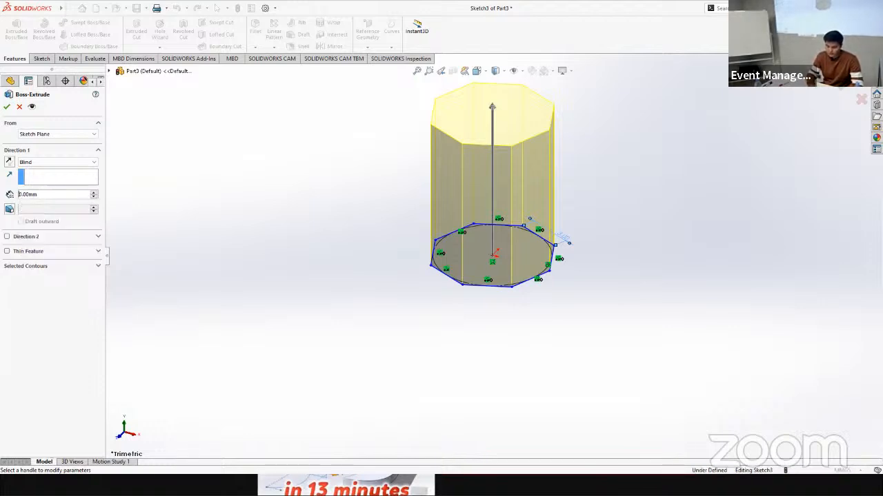
{"action": "type", "text": "8"}
{"action": "key", "text": "Return"}
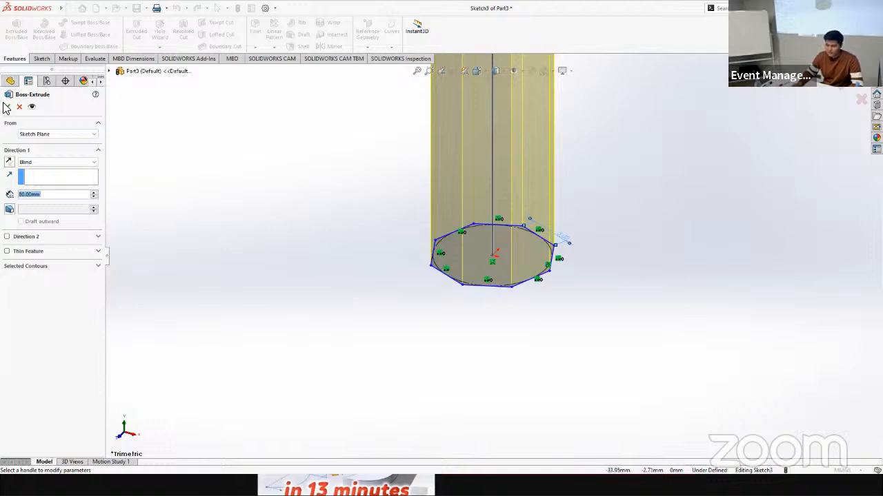
{"action": "scroll", "coordinate": [483, 255], "scroll_direction": "up", "scroll_amount": 10}
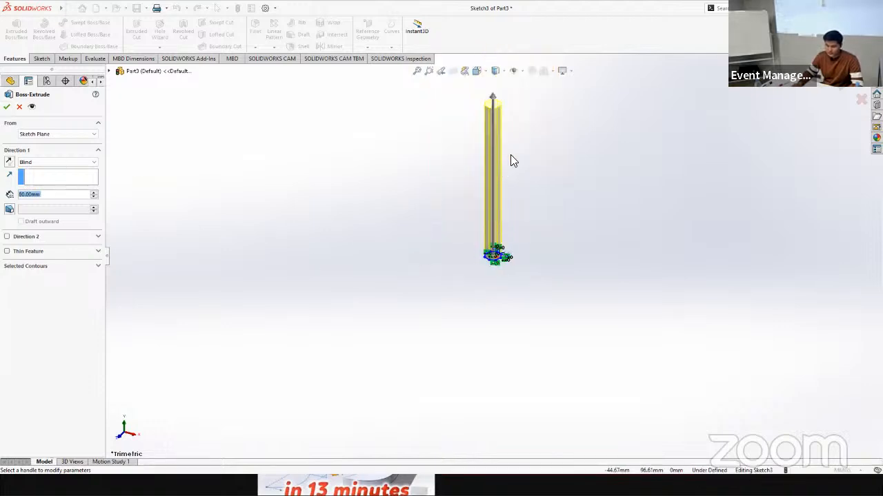
{"action": "scroll", "coordinate": [510, 160], "scroll_direction": "down", "scroll_amount": 5}
{"action": "left_click", "coordinate": [7, 106]}
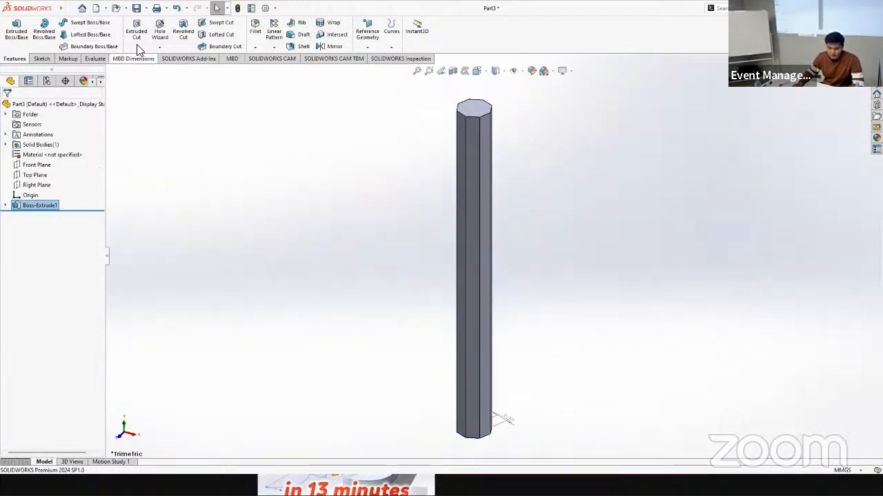
Step: Start an angle-distance chamfer for the prism's top end and set its angle to 60 degrees
{"action": "left_click", "coordinate": [255, 46]}
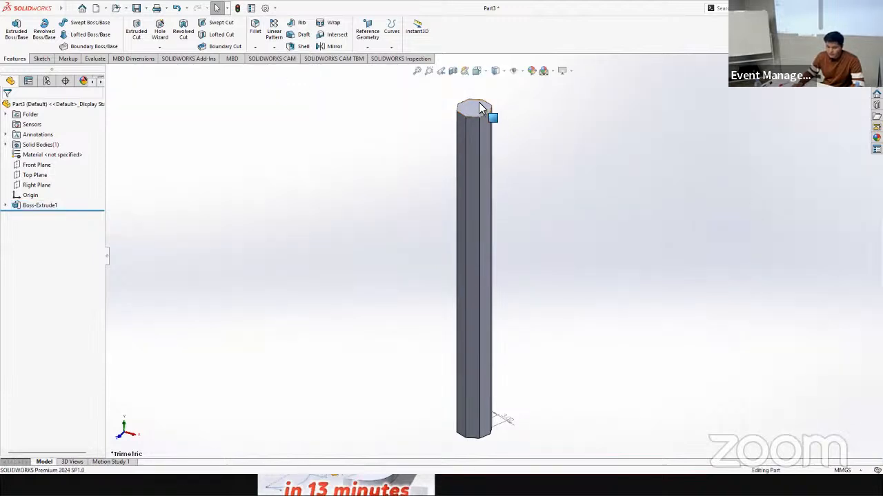
{"action": "key", "text": "f"}
{"action": "scroll", "coordinate": [462, 304], "scroll_direction": "down", "scroll_amount": 5}
{"action": "scroll", "coordinate": [467, 393], "scroll_direction": "up", "scroll_amount": 4}
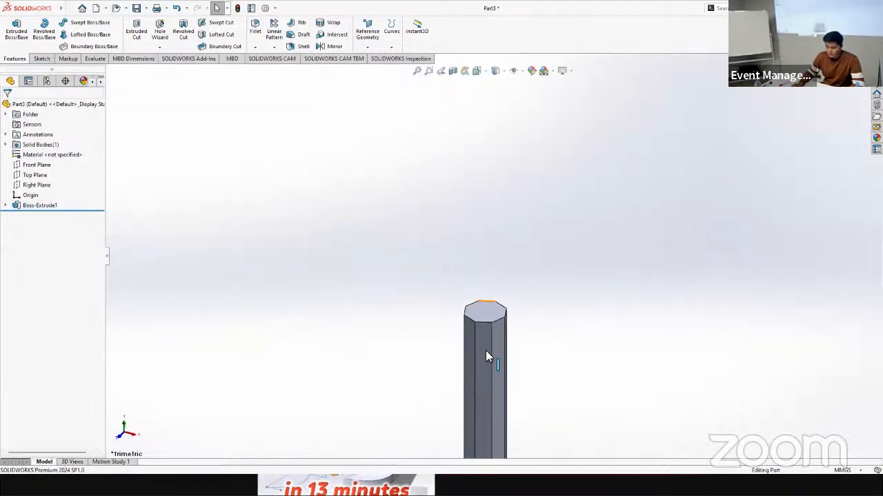
{"action": "scroll", "coordinate": [477, 334], "scroll_direction": "down", "scroll_amount": 4}
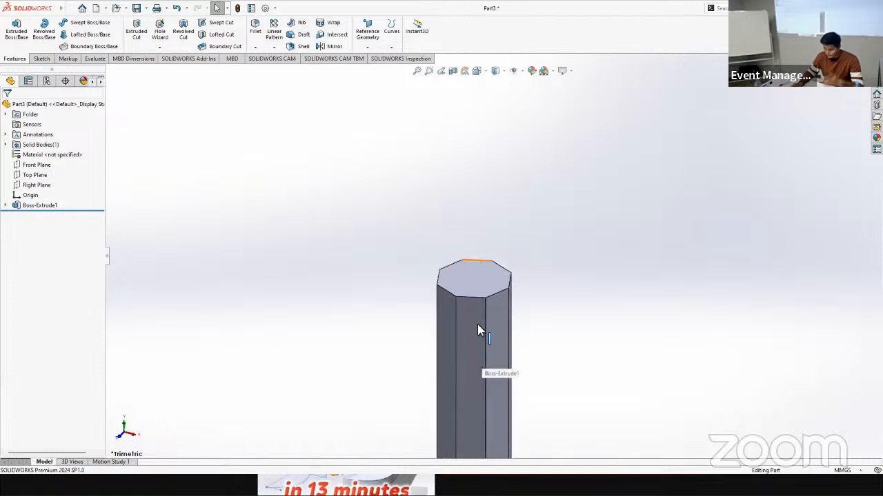
{"action": "left_click", "coordinate": [256, 47]}
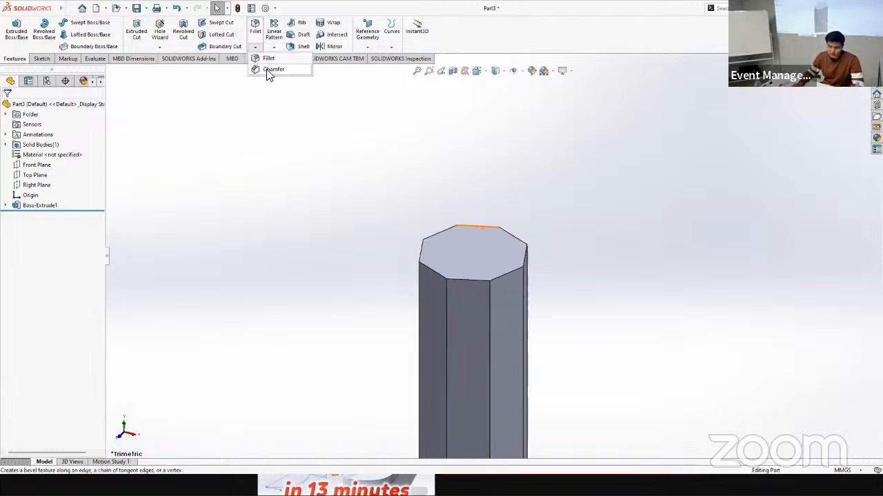
{"action": "left_click", "coordinate": [270, 70]}
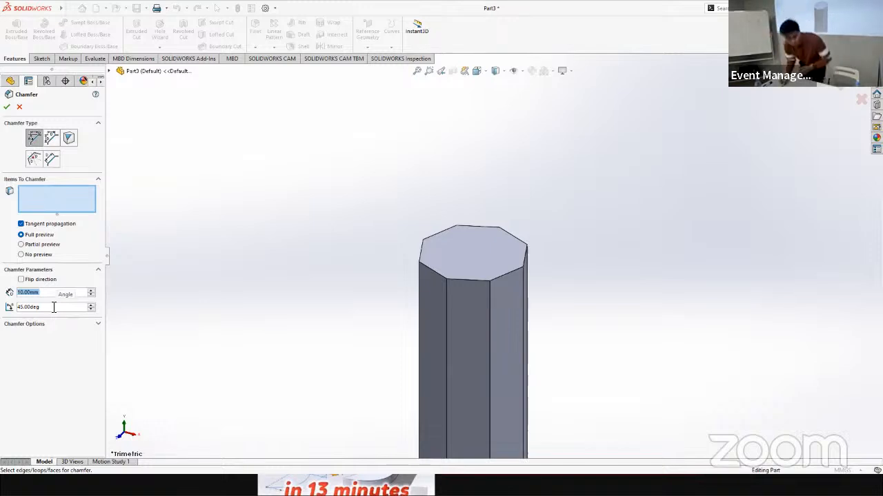
{"action": "left_click_drag", "start_coordinate": [54, 308], "coordinate": [2, 303]}
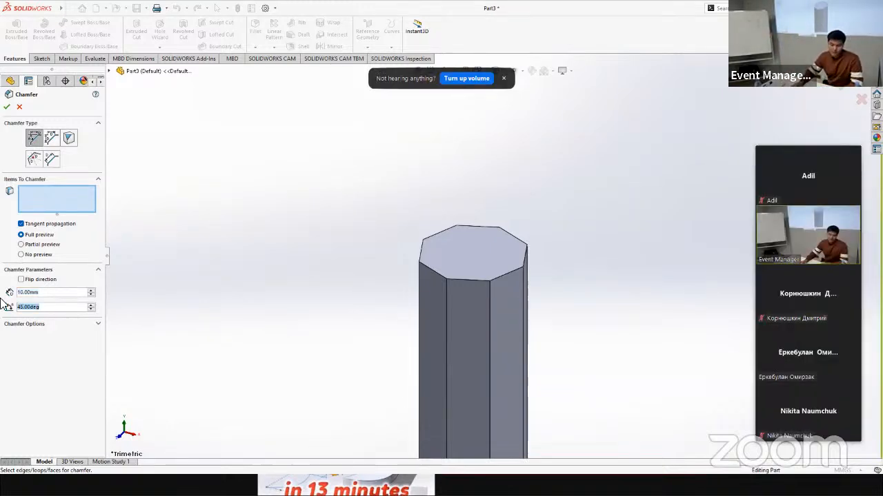
{"action": "type", "text": "60"}
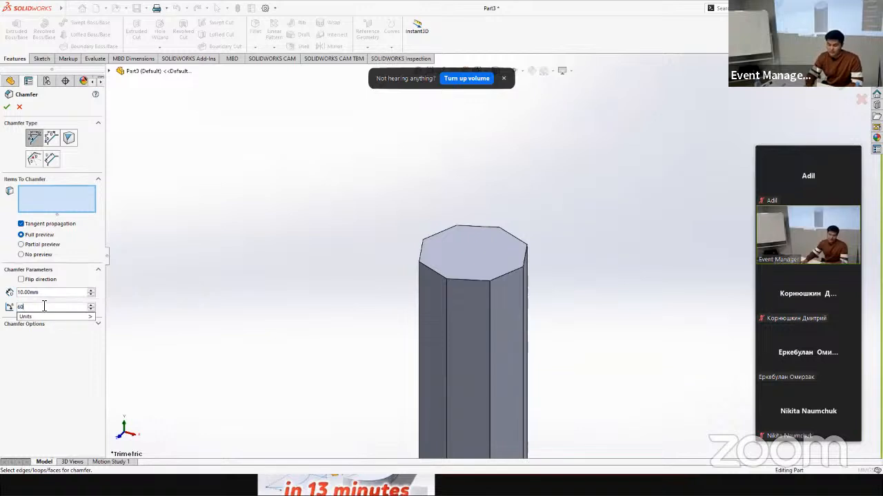
{"action": "key", "text": "Return"}
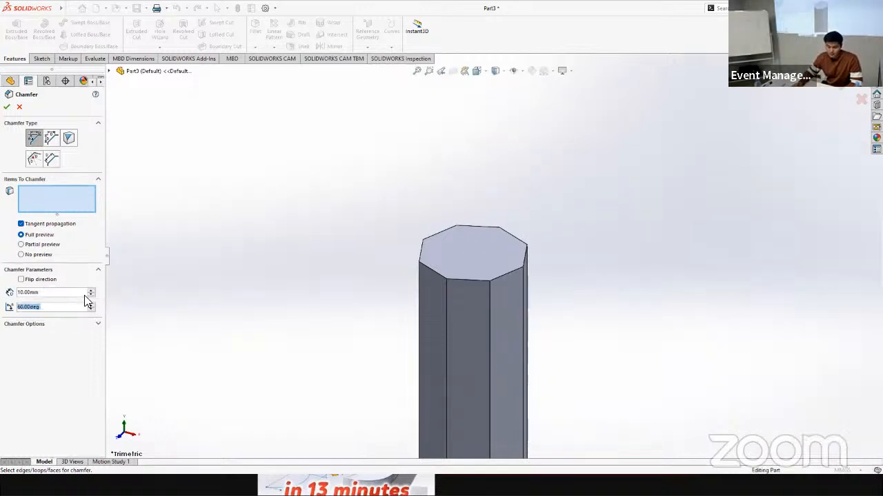
Step: Choose the prism's top face as the item to chamfer and set the chamfer distance to 5 mm
{"action": "left_click", "coordinate": [477, 263]}
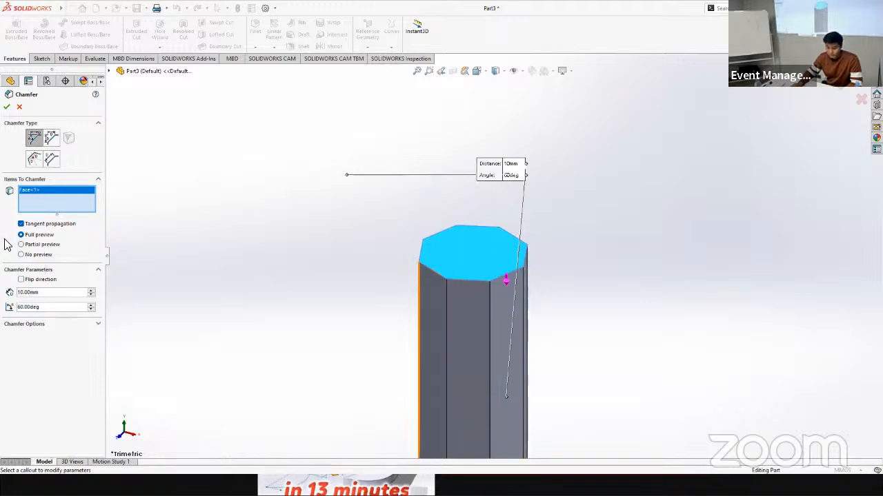
{"action": "left_click", "coordinate": [25, 293]}
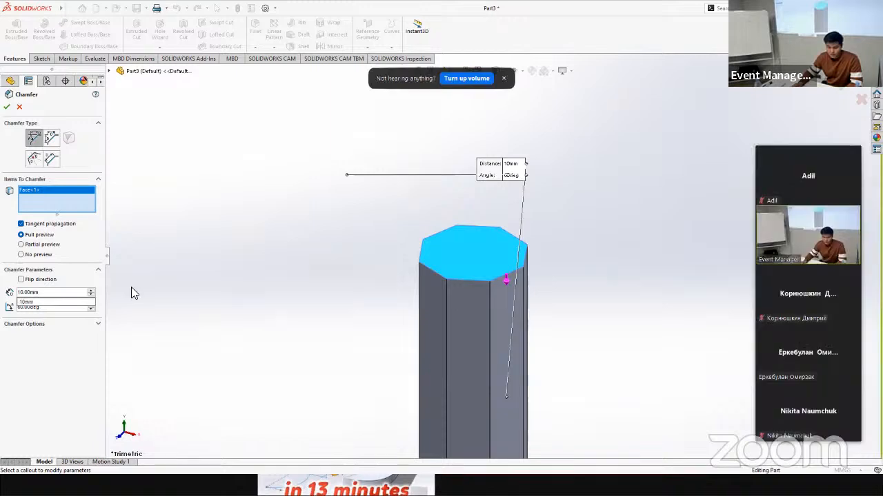
{"action": "key", "text": "BackSpace"}
{"action": "key", "text": "BackSpace"}
{"action": "type", "text": "5"}
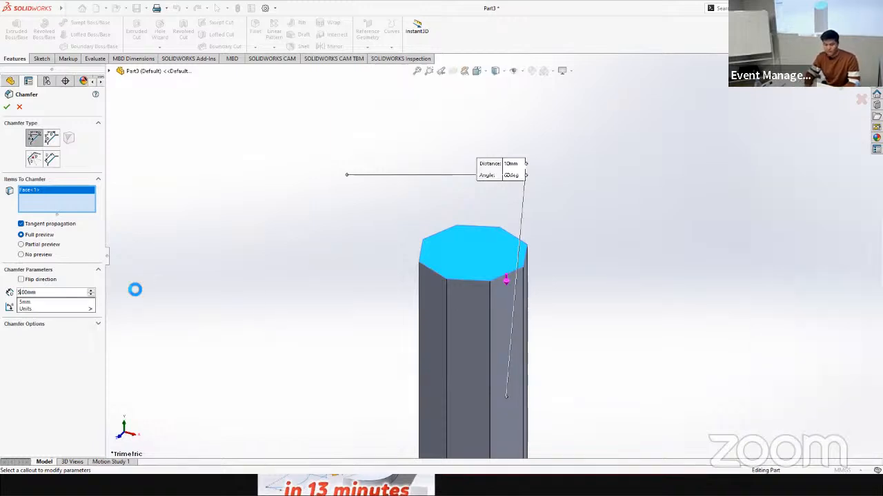
{"action": "key", "text": "Return"}
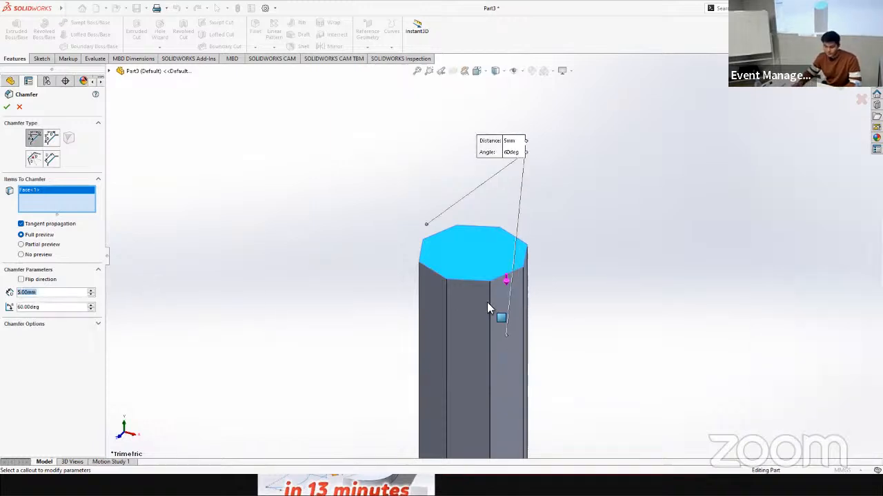
Step: Replace the top face in the chamfer selection with seven individual edges around the prism's top
{"action": "middle_click_drag", "start_coordinate": [571, 299], "coordinate": [464, 250]}
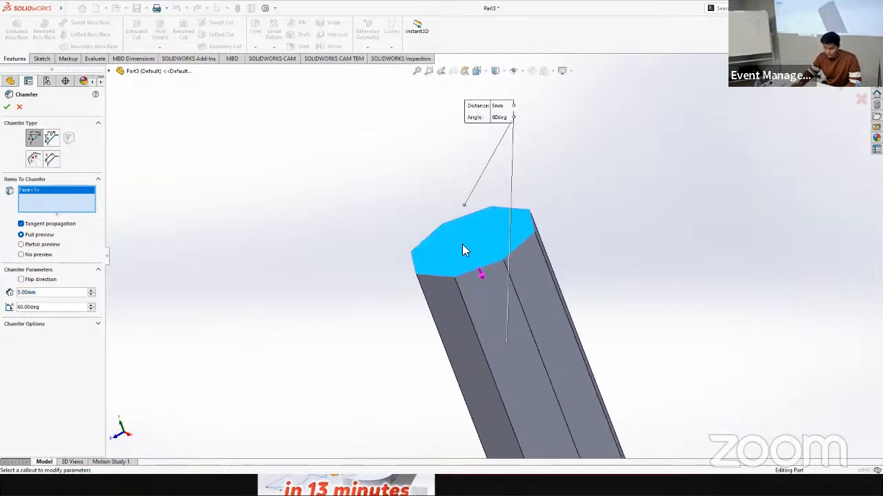
{"action": "left_click", "coordinate": [462, 247]}
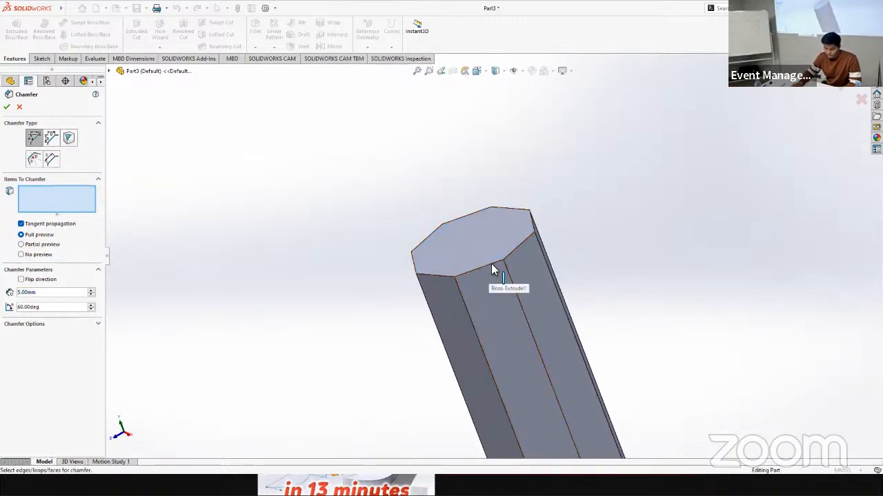
{"action": "left_click", "coordinate": [491, 265]}
{"action": "mouse_move", "coordinate": [591, 307]}
{"action": "middle_mouse_down"}
{"action": "mouse_move", "coordinate": [631, 301]}
{"action": "mouse_move", "coordinate": [587, 309]}
{"action": "middle_mouse_up"}
{"action": "left_click", "coordinate": [563, 280]}
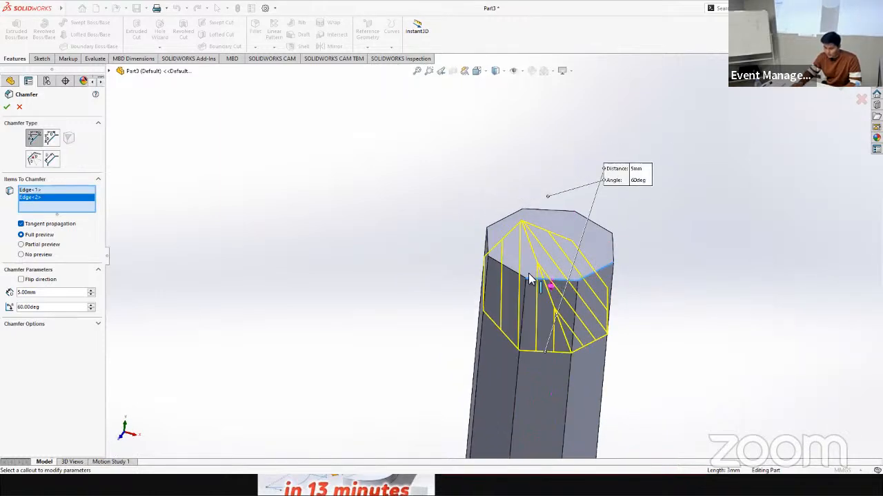
{"action": "left_click", "coordinate": [500, 262]}
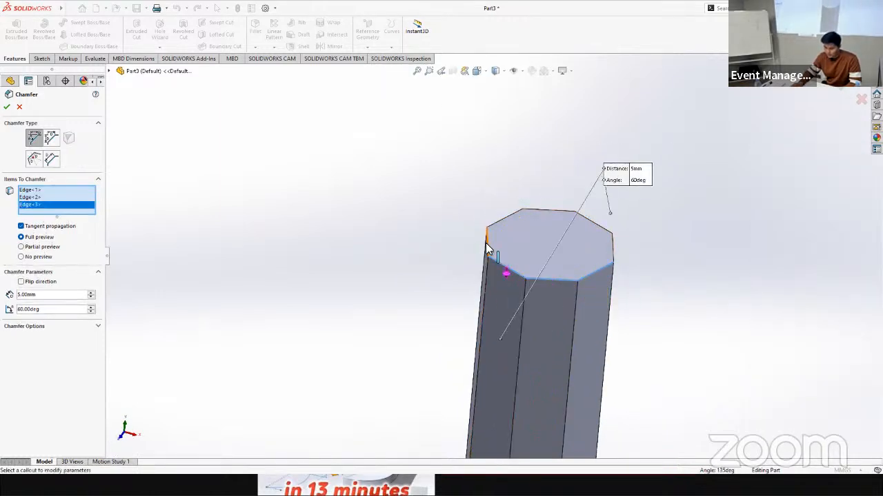
{"action": "left_click", "coordinate": [498, 228]}
{"action": "left_click", "coordinate": [547, 210]}
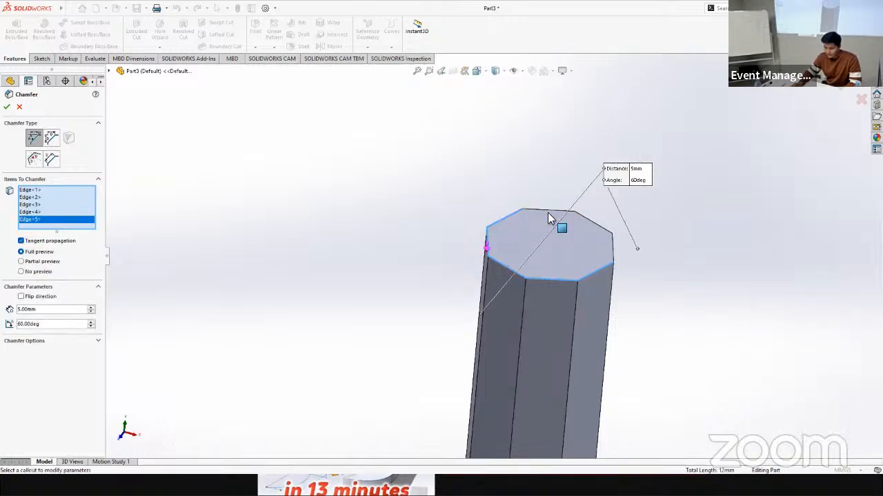
{"action": "left_click", "coordinate": [597, 226]}
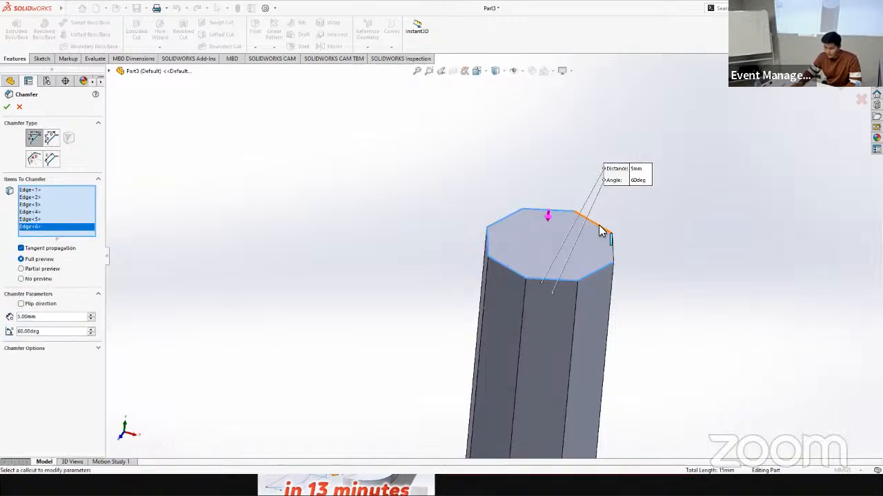
{"action": "left_click", "coordinate": [600, 231]}
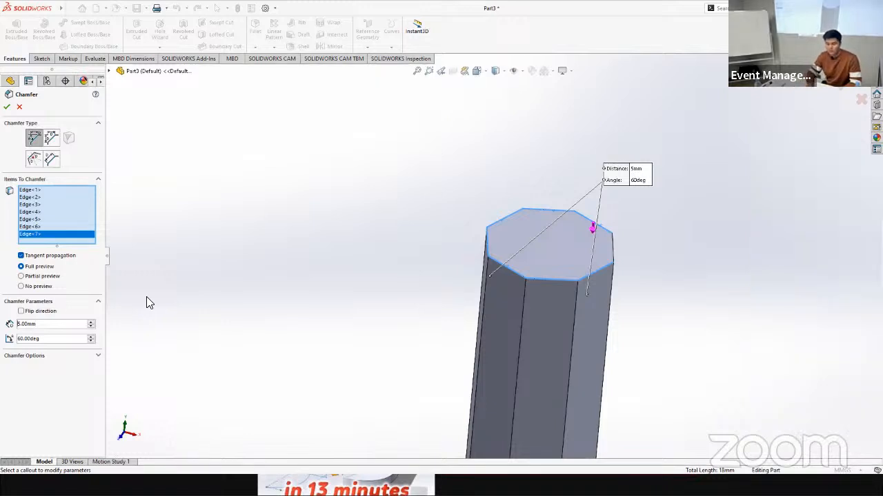
Step: Set the chamfer distance to 4 mm, try to apply it to the selected top edges, and leave the command
{"action": "left_click", "coordinate": [35, 324]}
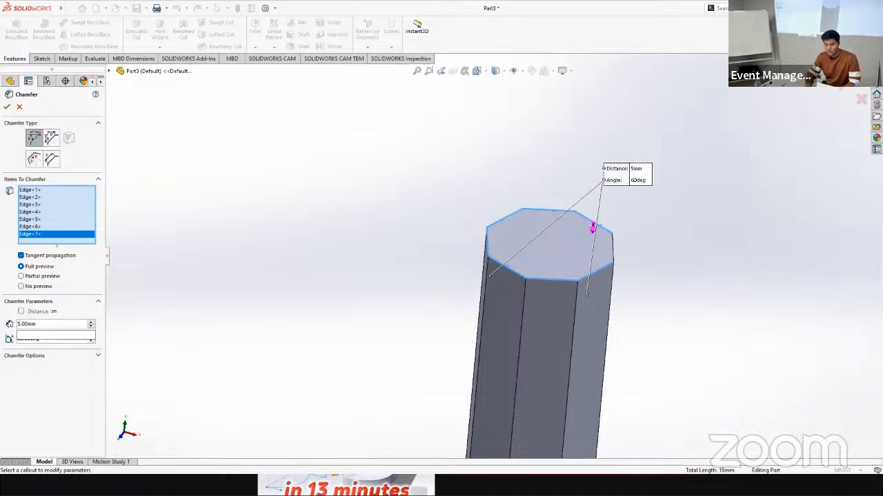
{"action": "type", "text": "4"}
{"action": "key", "text": "Return"}
{"action": "left_click", "coordinate": [9, 109]}
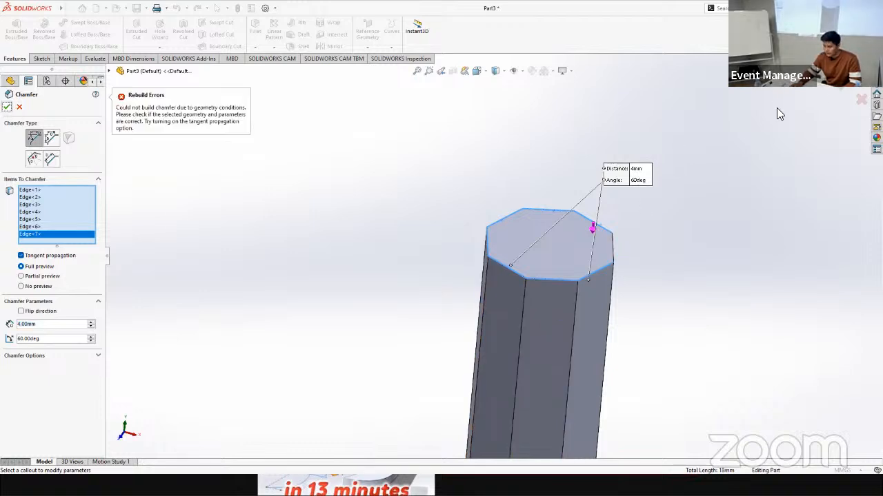
{"action": "key", "text": "Escape"}
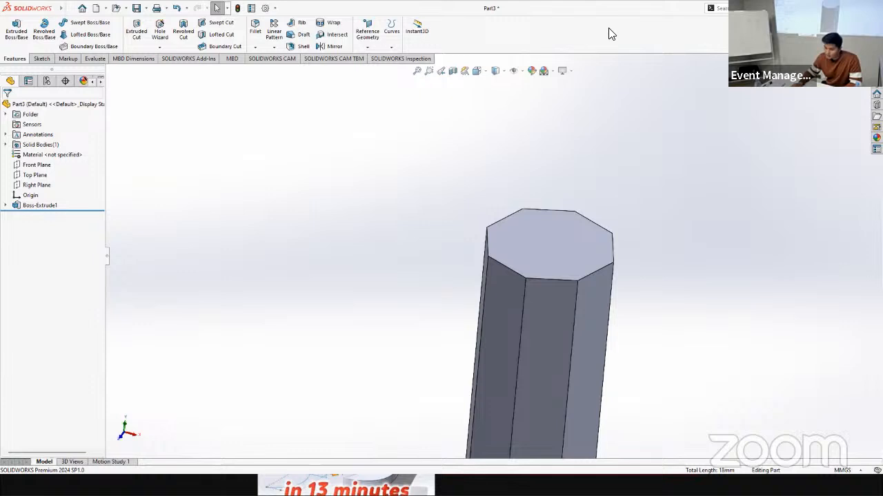
Step: Start a sketch on the octagonal top face of the prism
{"action": "scroll", "coordinate": [586, 315], "scroll_direction": "up", "scroll_amount": 4}
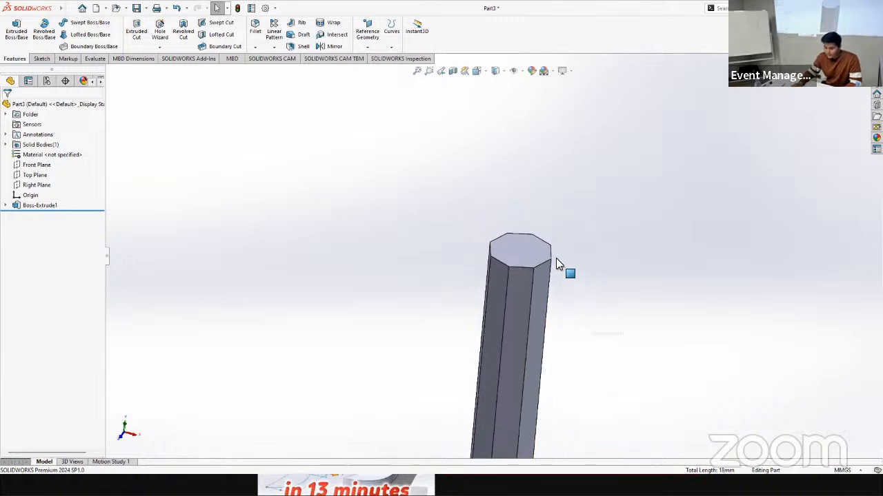
{"action": "scroll", "coordinate": [557, 259], "scroll_direction": "down", "scroll_amount": 2}
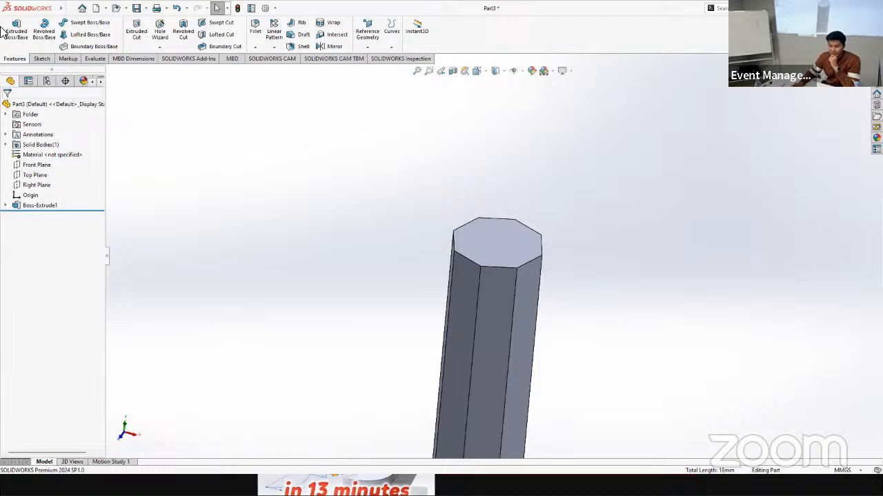
{"action": "left_click", "coordinate": [41, 59]}
{"action": "left_click", "coordinate": [12, 33]}
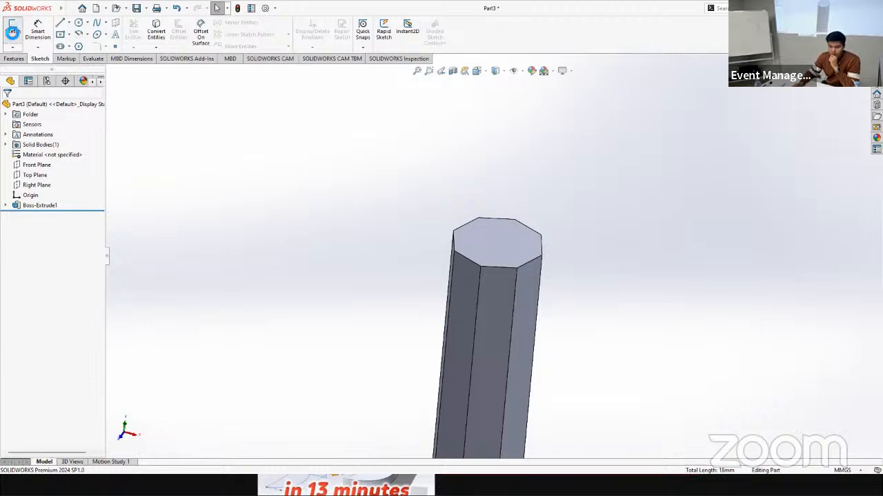
{"action": "left_click", "coordinate": [523, 244]}
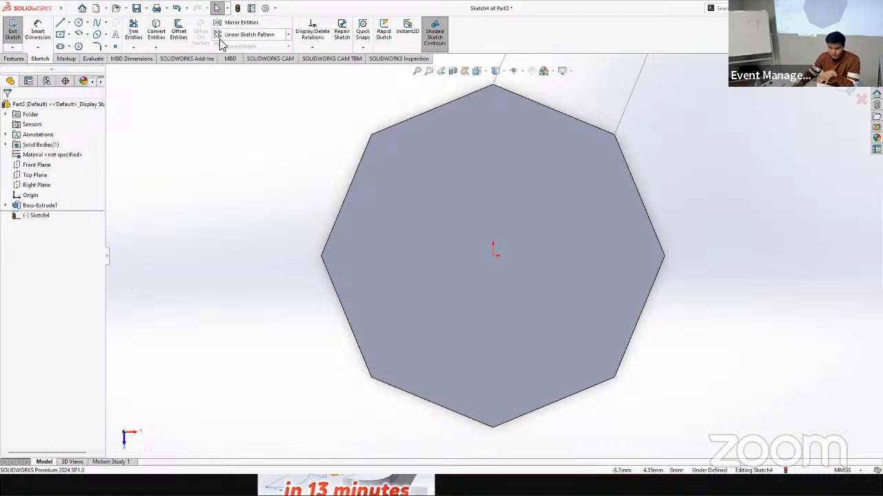
Step: Try to offset a single edge of the top octagon by 10 mm and undo the offset
{"action": "left_click", "coordinate": [178, 32]}
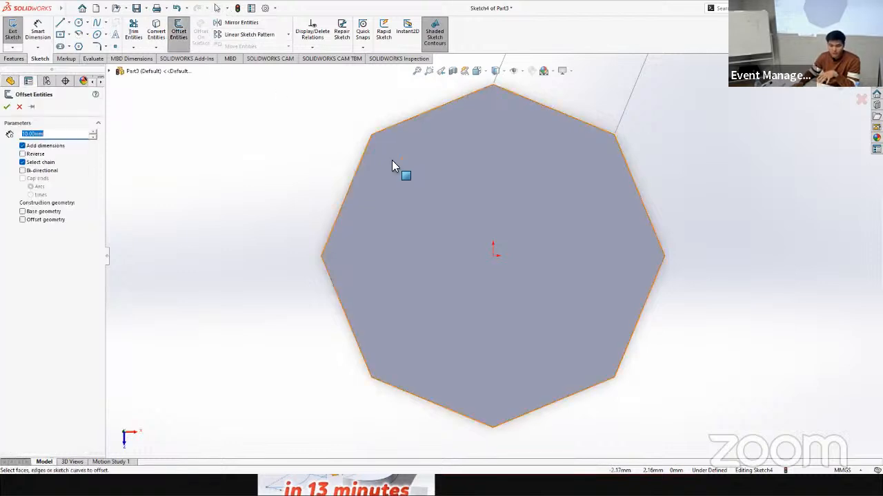
{"action": "left_click", "coordinate": [355, 180]}
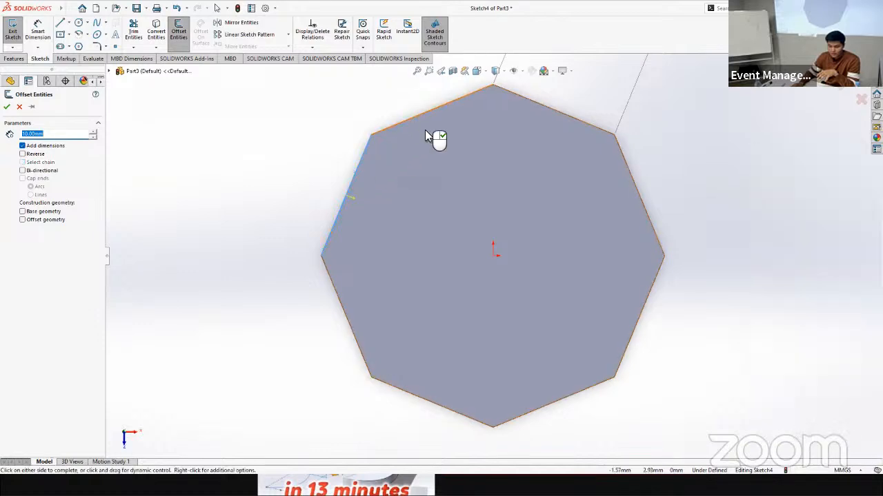
{"action": "left_click", "coordinate": [424, 133]}
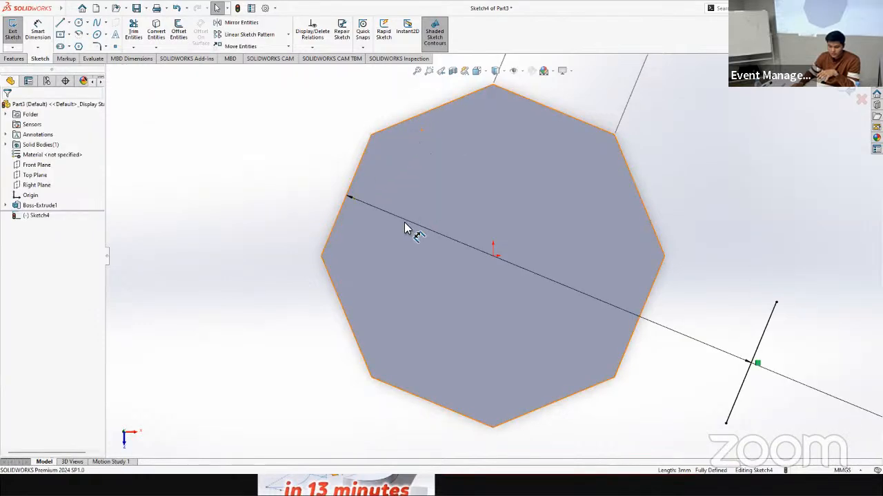
{"action": "scroll", "coordinate": [417, 232], "scroll_direction": "up", "scroll_amount": 5}
{"action": "scroll", "coordinate": [534, 252], "scroll_direction": "down", "scroll_amount": 2}
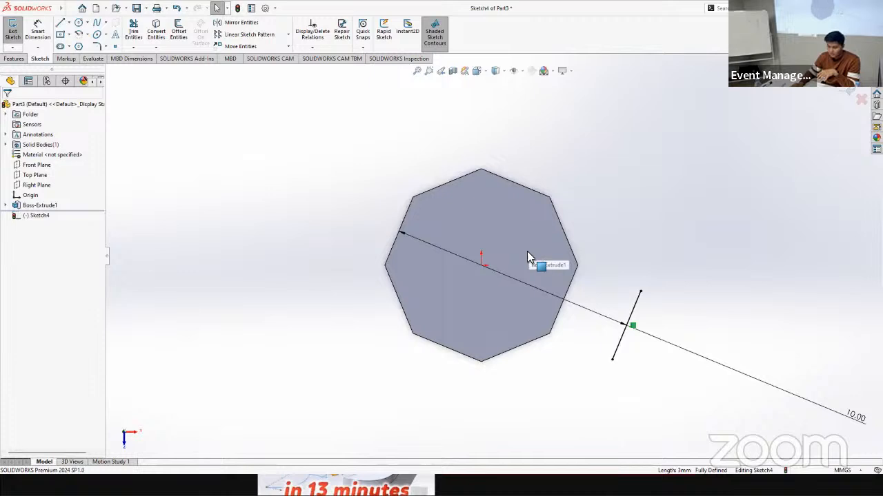
{"action": "key", "text": "ctrl+z"}
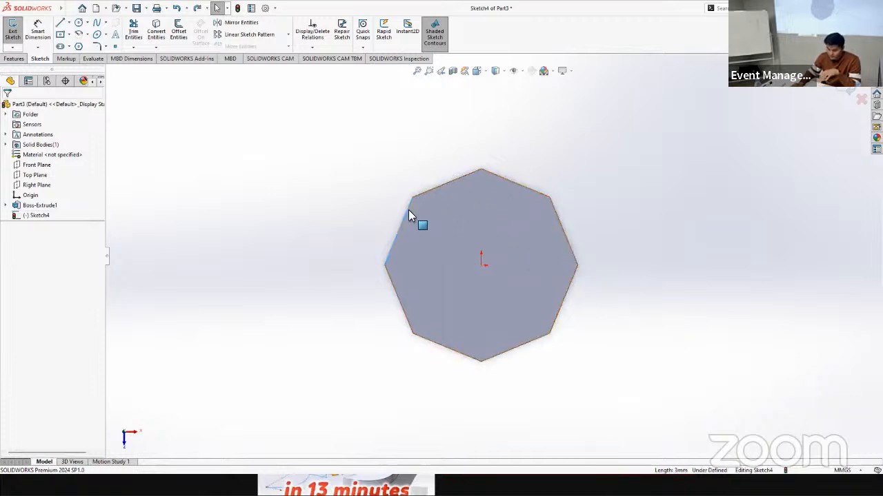
Step: Offset four adjacent edges of the prism's top face into the sketch with a distance of 0 mm
{"action": "left_click", "coordinate": [433, 189]}
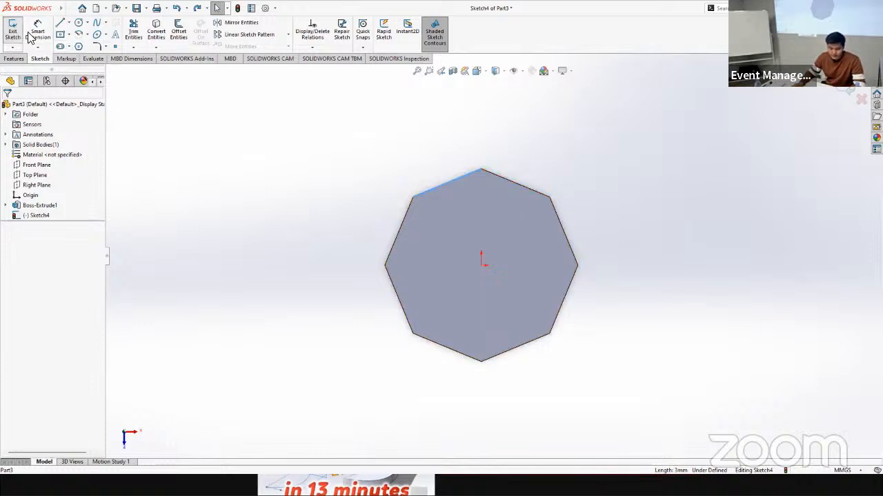
{"action": "left_click", "coordinate": [178, 31]}
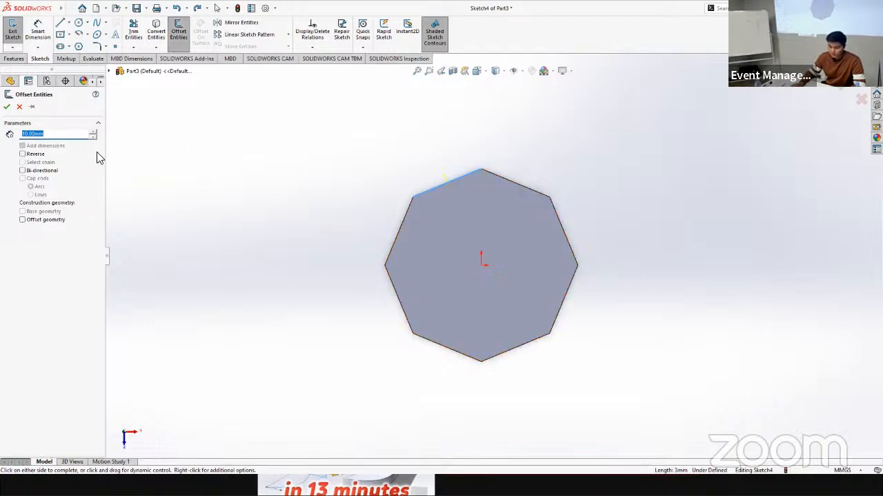
{"action": "type", "text": "0"}
{"action": "key", "text": "Return"}
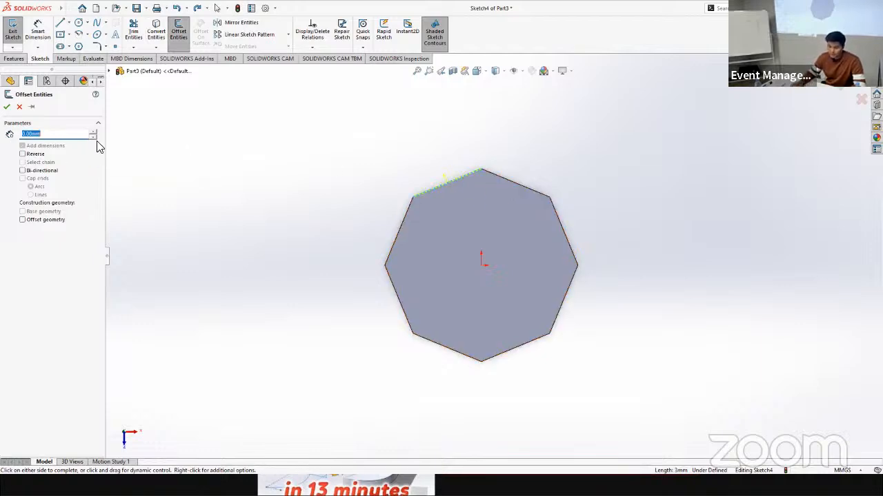
{"action": "left_click", "coordinate": [524, 187]}
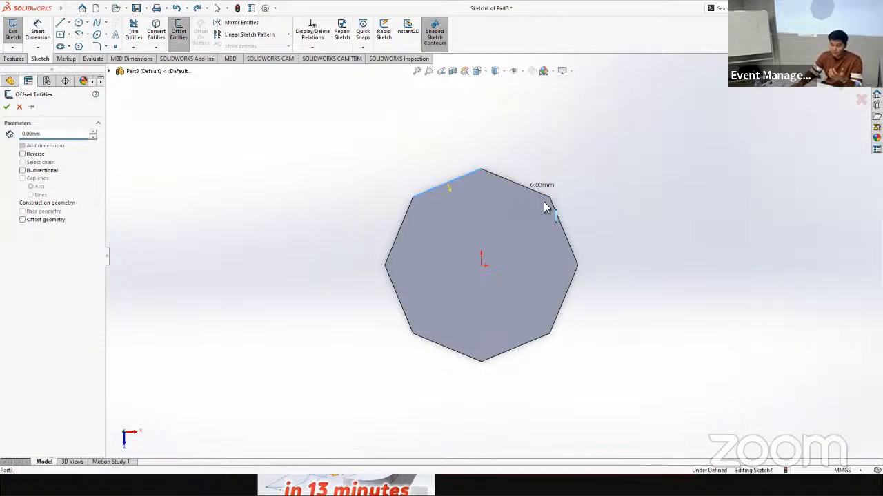
{"action": "left_click", "coordinate": [557, 220]}
{"action": "left_click", "coordinate": [565, 301]}
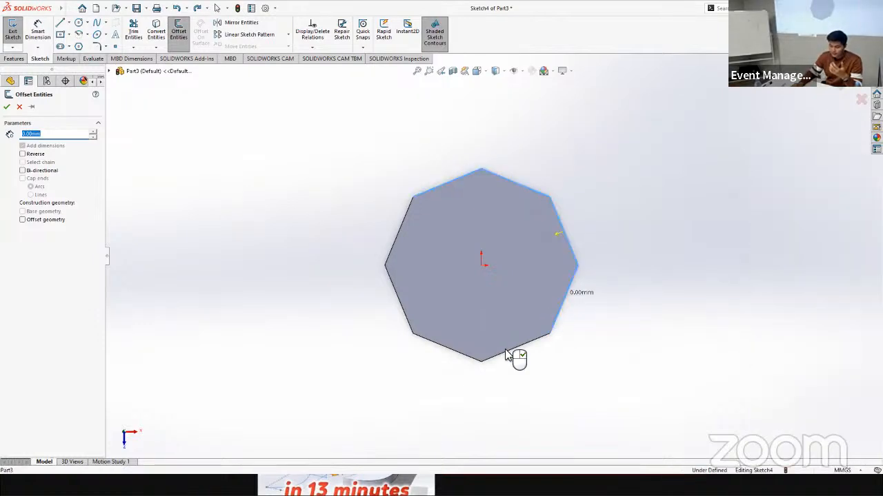
{"action": "left_click", "coordinate": [503, 358]}
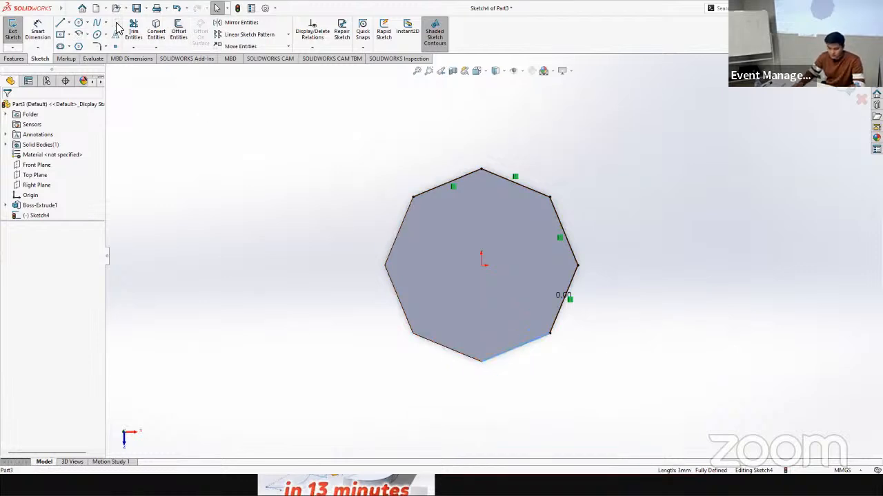
Step: Offset the four remaining edges of the top face by 0 mm to close the octagon profile
{"action": "left_click", "coordinate": [178, 31]}
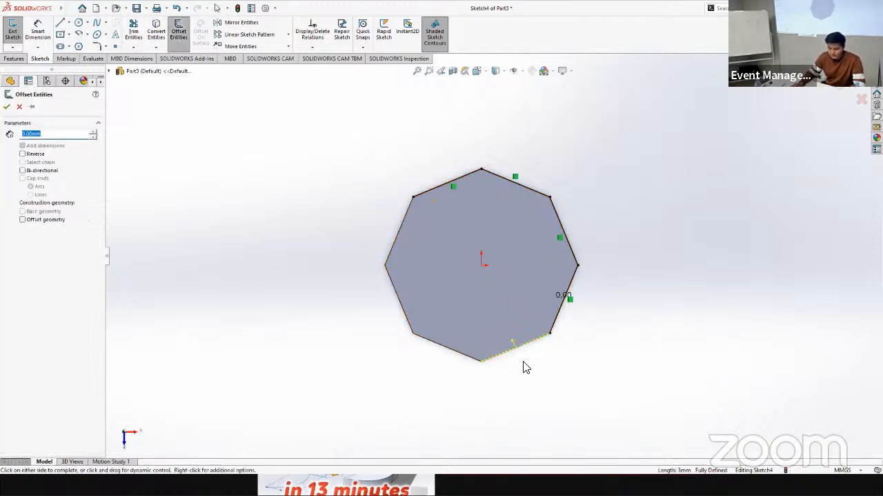
{"action": "left_click", "coordinate": [452, 350]}
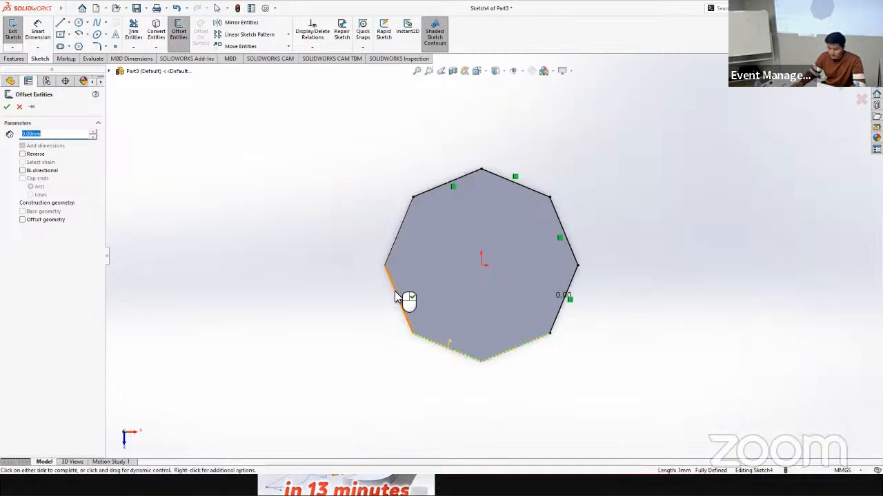
{"action": "left_click", "coordinate": [397, 297]}
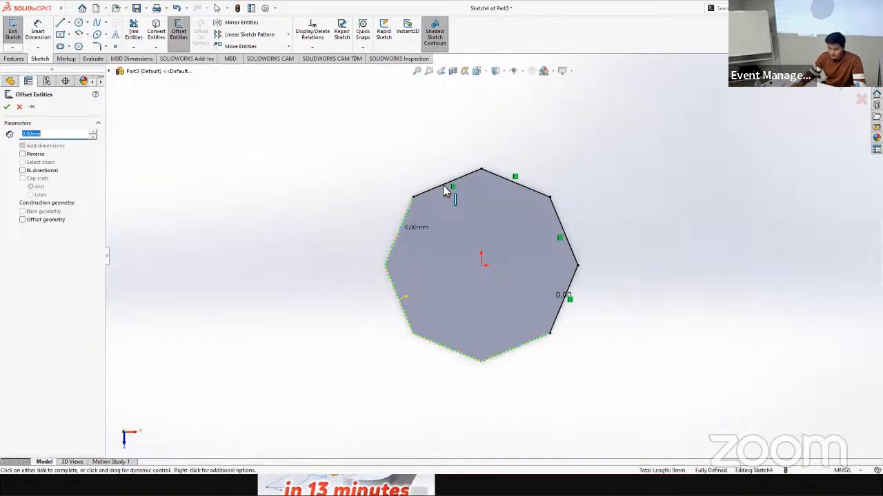
{"action": "left_click", "coordinate": [507, 181]}
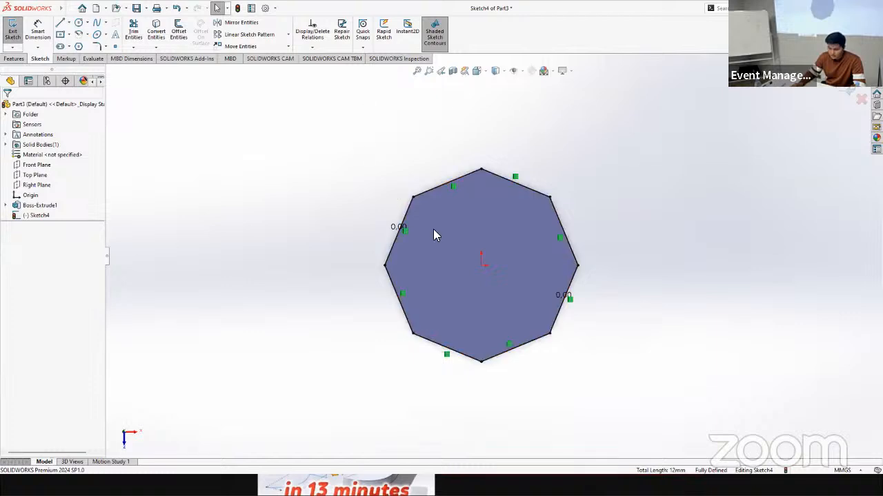
Step: Start a boss extrusion of the octagon sketch, enable its draft, and try draft angles of 30 and 60 degrees
{"action": "left_click", "coordinate": [19, 59]}
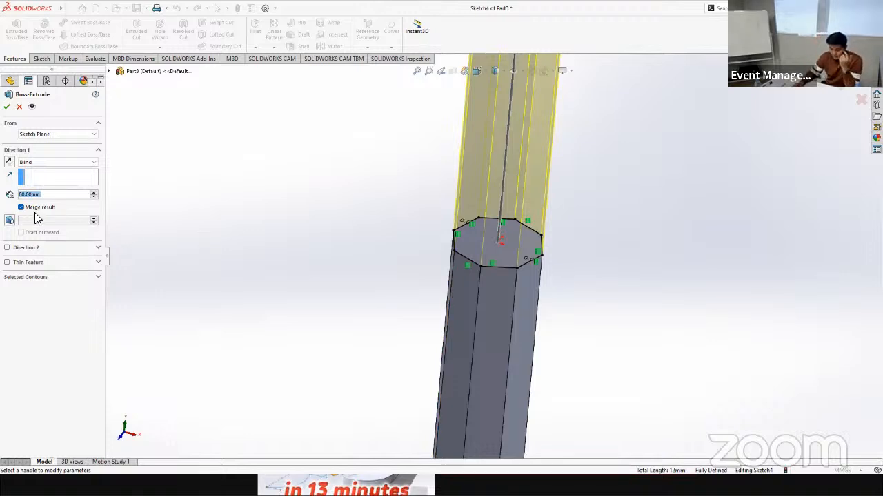
{"action": "left_click", "coordinate": [9, 221]}
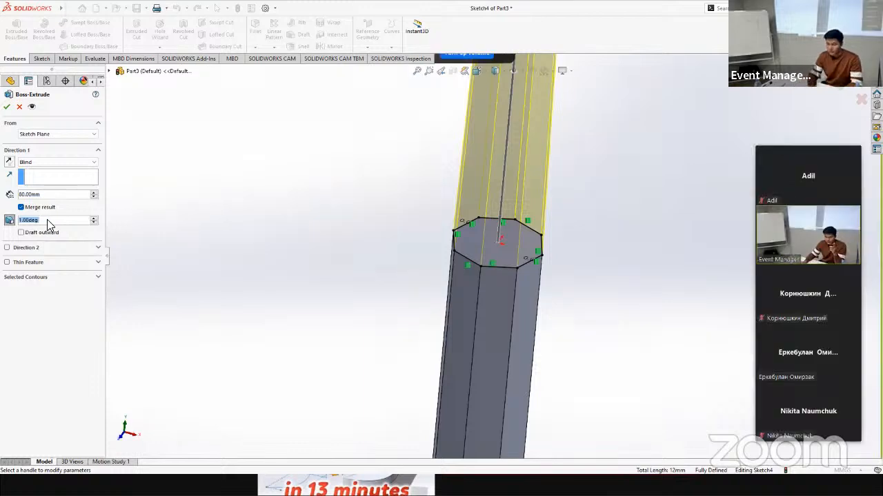
{"action": "type", "text": "30"}
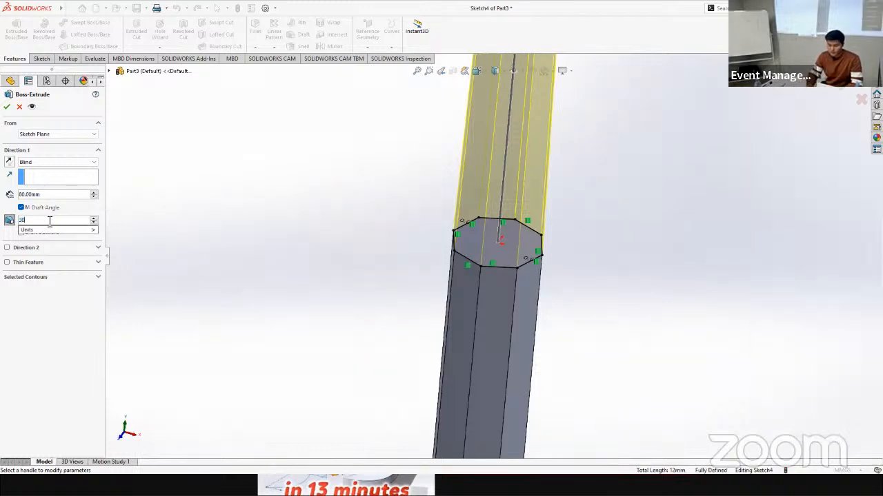
{"action": "key", "text": "Return"}
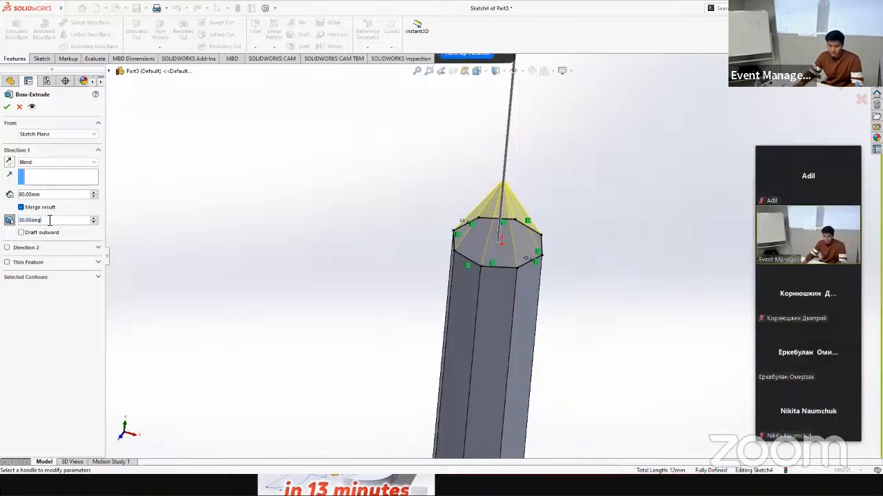
{"action": "type", "text": "60"}
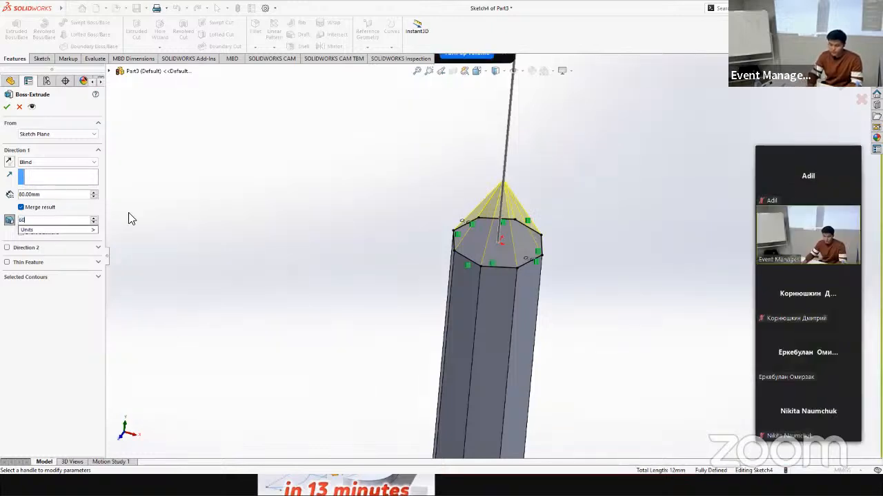
{"action": "key", "text": "Return"}
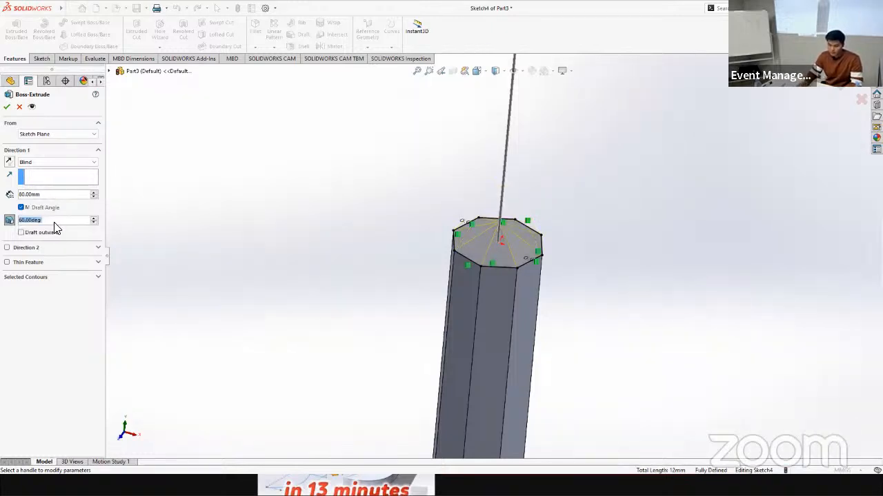
Step: Set the inward draft angle to 15 degrees and complete the extrusion as a pointed tip on the prism
{"action": "type", "text": "15"}
{"action": "key", "text": "Return"}
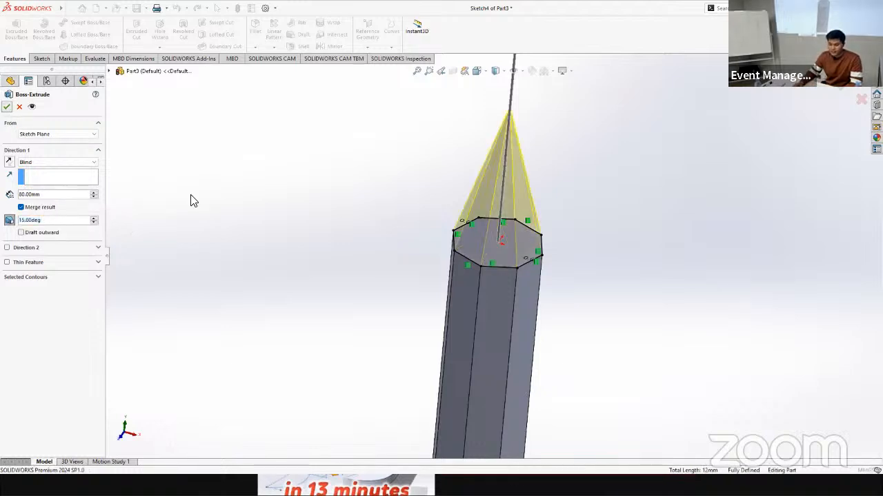
{"action": "key", "text": "Return"}
Step: Examine the finished pencil shape from several angles and highlight the prism's base extrusion
{"action": "scroll", "coordinate": [491, 358], "scroll_direction": "up", "scroll_amount": 3}
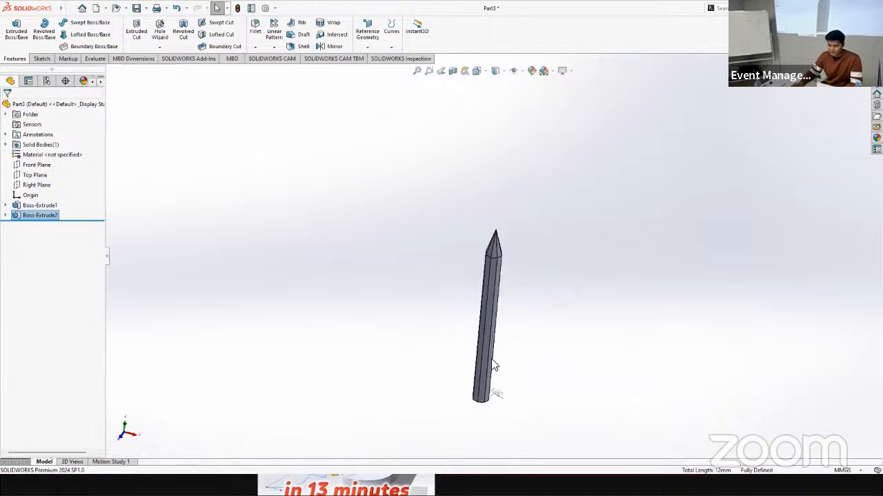
{"action": "scroll", "coordinate": [491, 389], "scroll_direction": "down", "scroll_amount": 2}
{"action": "mouse_move", "coordinate": [512, 254]}
{"action": "middle_mouse_down"}
{"action": "mouse_move", "coordinate": [485, 296]}
{"action": "mouse_move", "coordinate": [492, 354]}
{"action": "mouse_move", "coordinate": [480, 404]}
{"action": "mouse_move", "coordinate": [524, 427]}
{"action": "mouse_move", "coordinate": [545, 423]}
{"action": "mouse_move", "coordinate": [562, 444]}
{"action": "middle_mouse_up"}
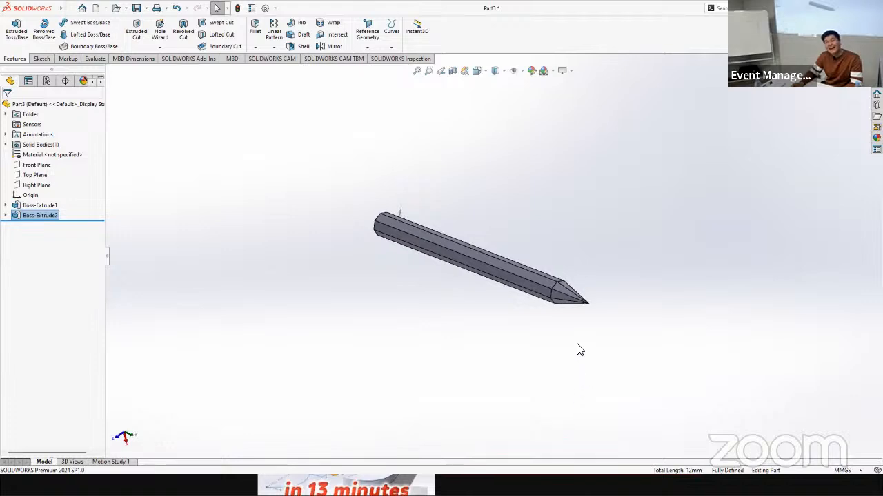
{"action": "mouse_move", "coordinate": [499, 325]}
{"action": "middle_mouse_down"}
{"action": "mouse_move", "coordinate": [490, 336]}
{"action": "mouse_move", "coordinate": [476, 267]}
{"action": "middle_mouse_up"}
{"action": "scroll", "coordinate": [476, 267], "scroll_direction": "down", "scroll_amount": 4}
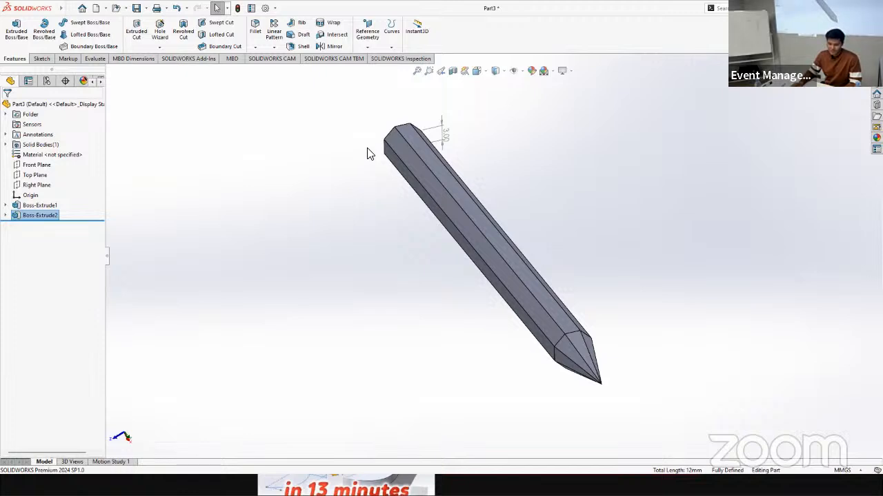
{"action": "left_click", "coordinate": [32, 206]}
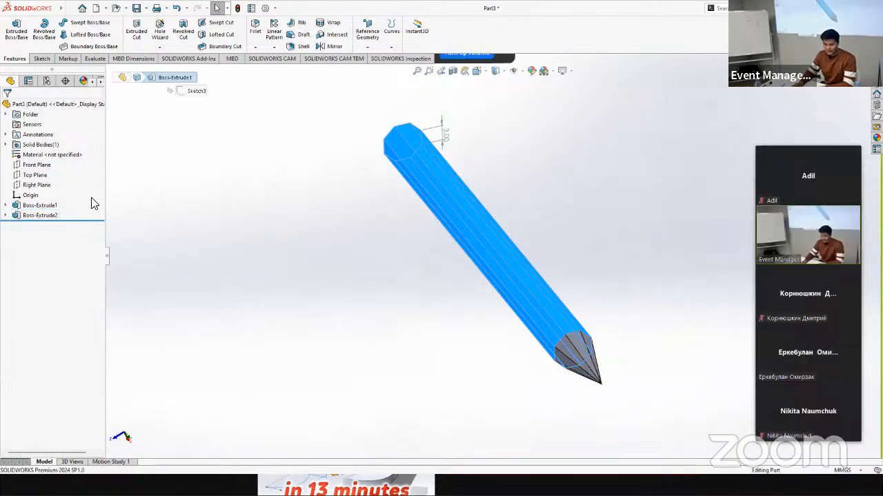
{"action": "left_click", "coordinate": [91, 198]}
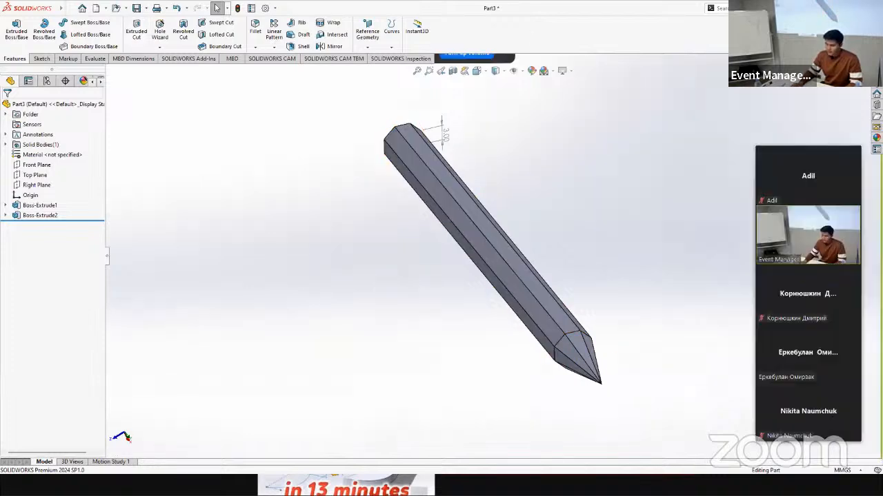
Step: Close the pencil-shaped part and create a new part document
{"action": "key", "text": "ctrl+w"}
{"action": "left_click", "coordinate": [404, 252]}
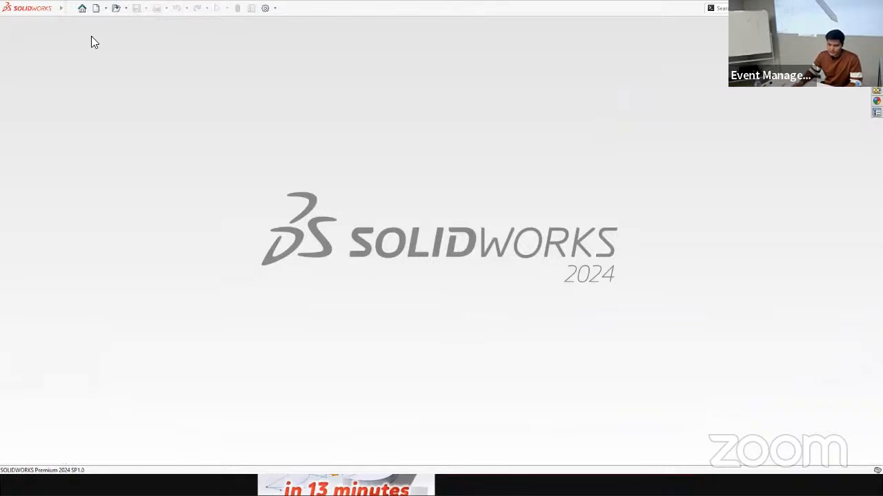
{"action": "key", "text": "ctrl+n"}
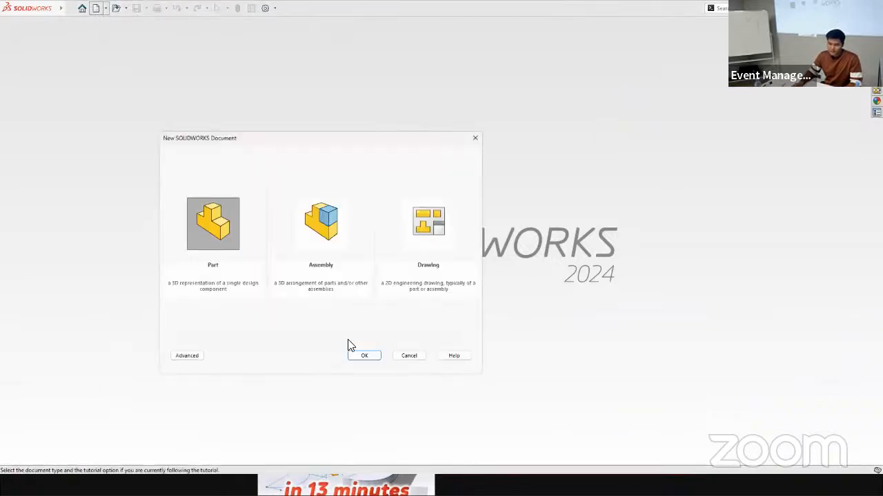
{"action": "left_click", "coordinate": [364, 355]}
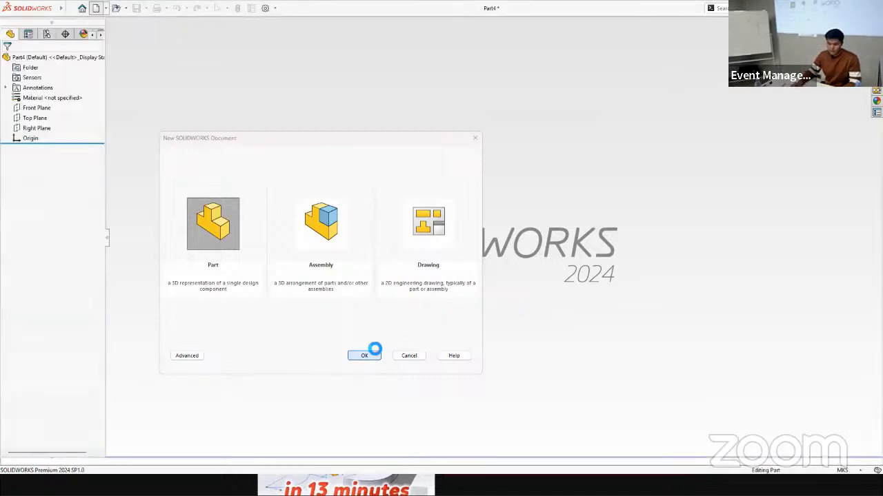
Step: Switch to Chrome to show the Shell Eco-marathon slide and return to the new part in SOLIDWORKS
{"action": "key", "text": "alt+Tab"}
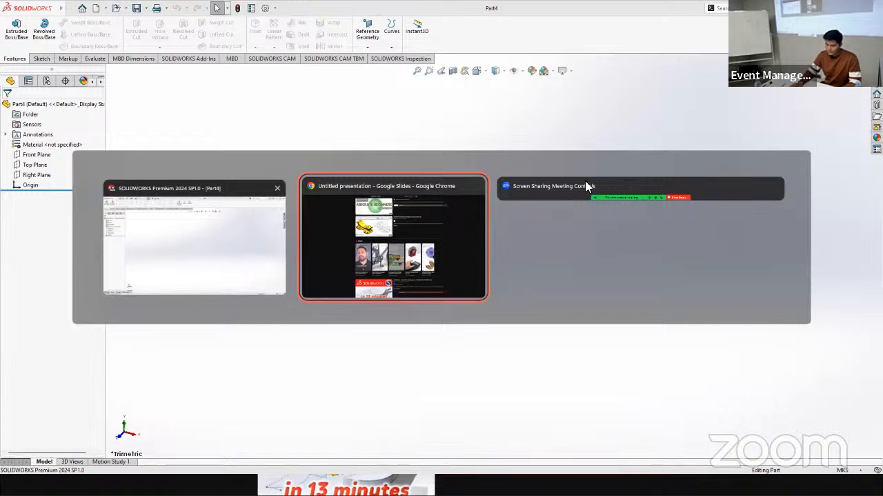
{"action": "left_click", "coordinate": [397, 299]}
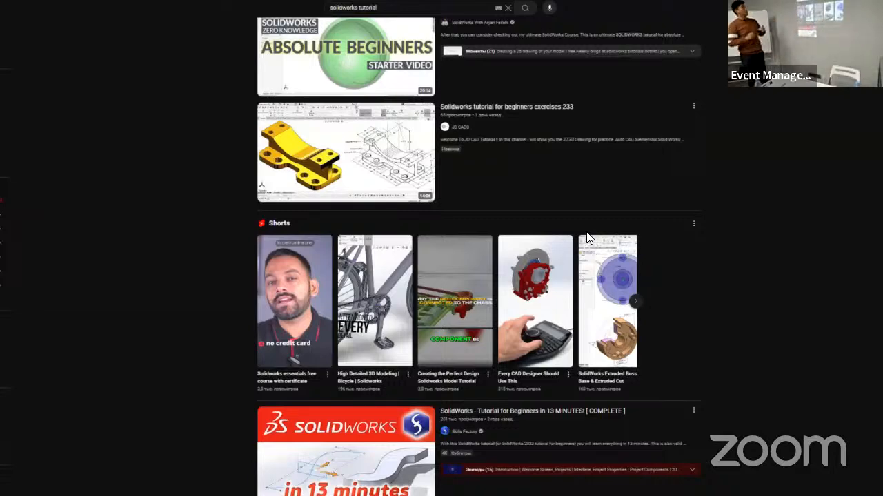
{"action": "key", "text": "alt+Tab"}
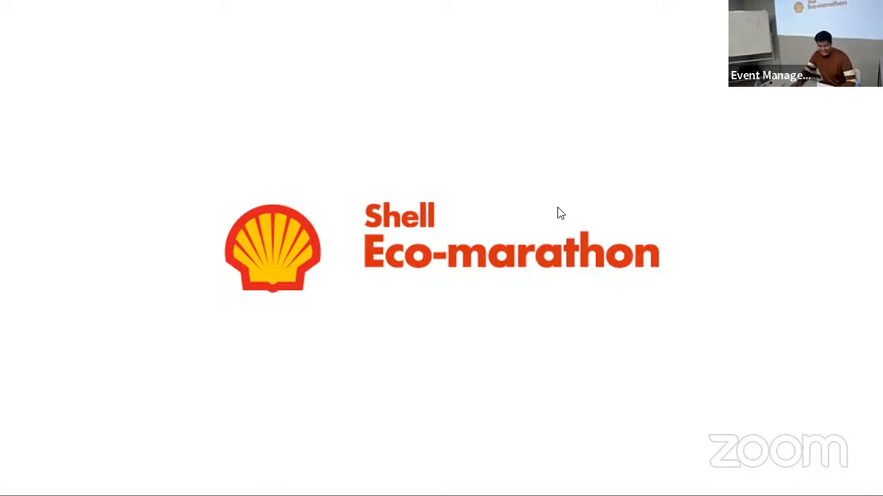
{"action": "key", "text": "alt+Tab"}
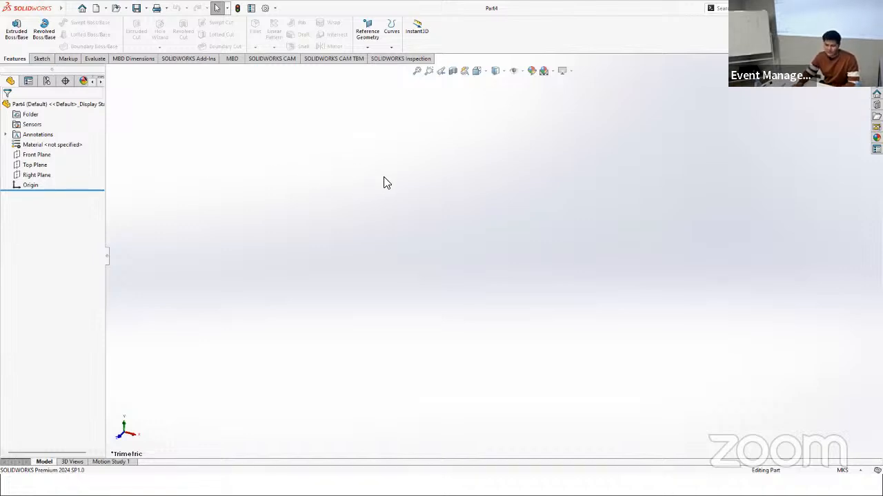
Step: Start a sketch on the Top Plane and draw a circle of about 0.026 m radius centred on the origin
{"action": "left_click", "coordinate": [41, 59]}
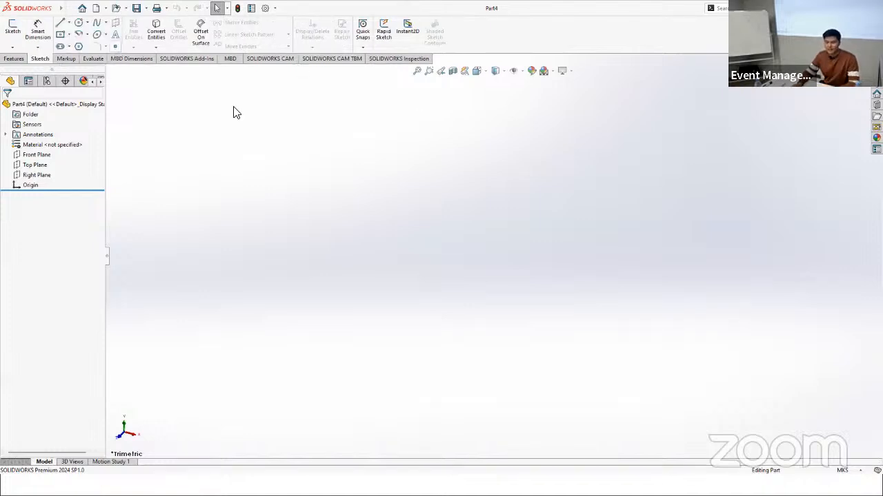
{"action": "left_click", "coordinate": [33, 165]}
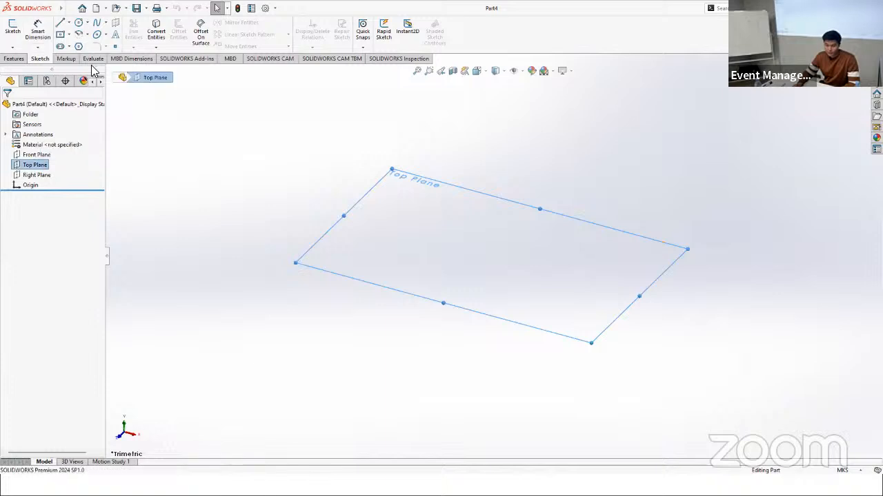
{"action": "left_click", "coordinate": [13, 31]}
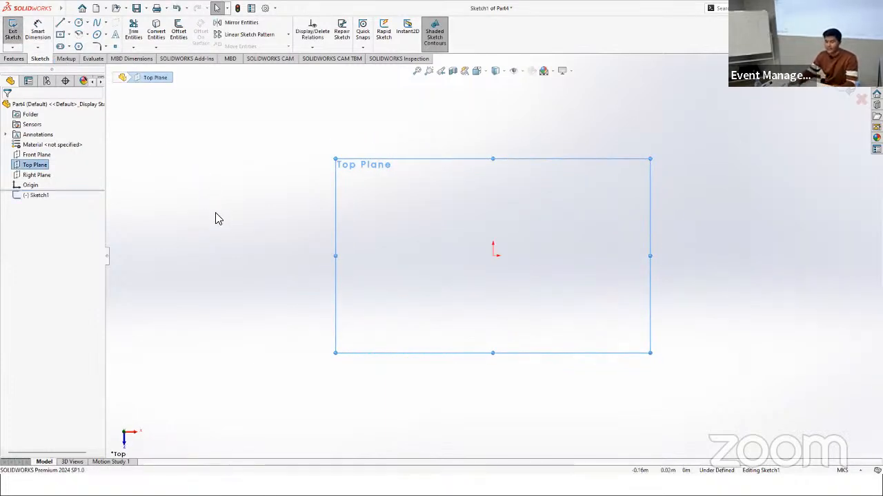
{"action": "scroll", "coordinate": [508, 255], "scroll_direction": "down", "scroll_amount": 3}
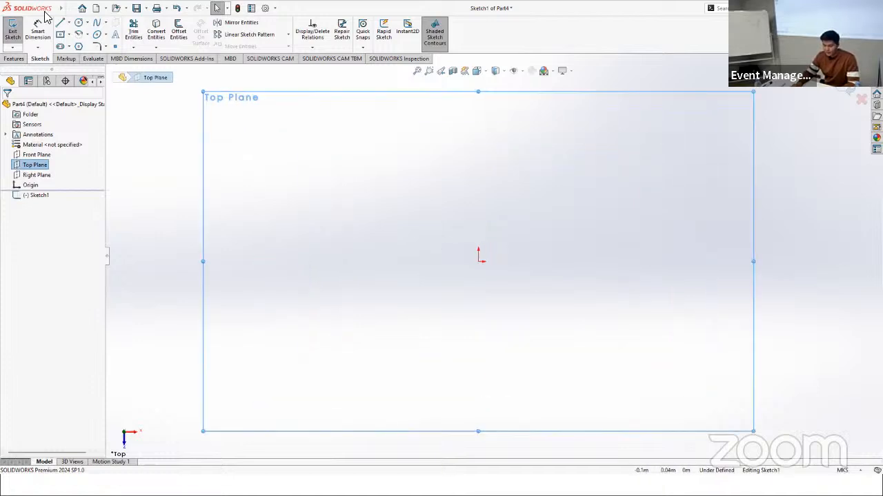
{"action": "left_click", "coordinate": [78, 23]}
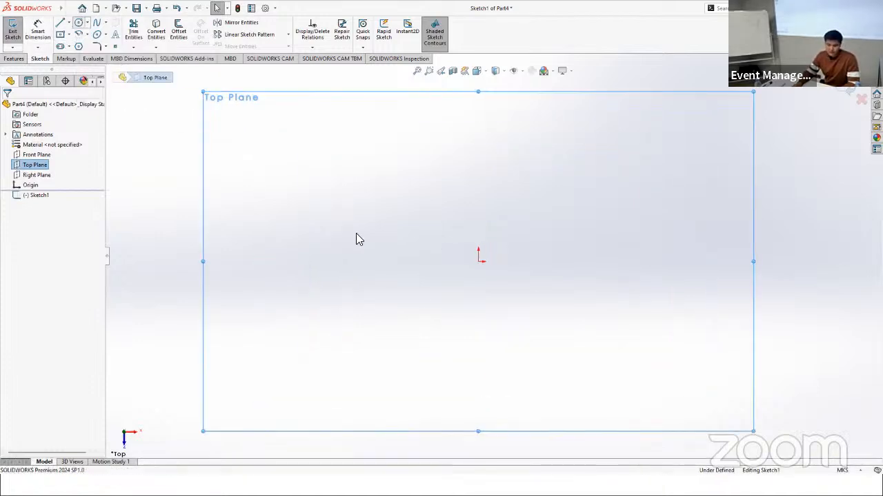
{"action": "left_click", "coordinate": [480, 262]}
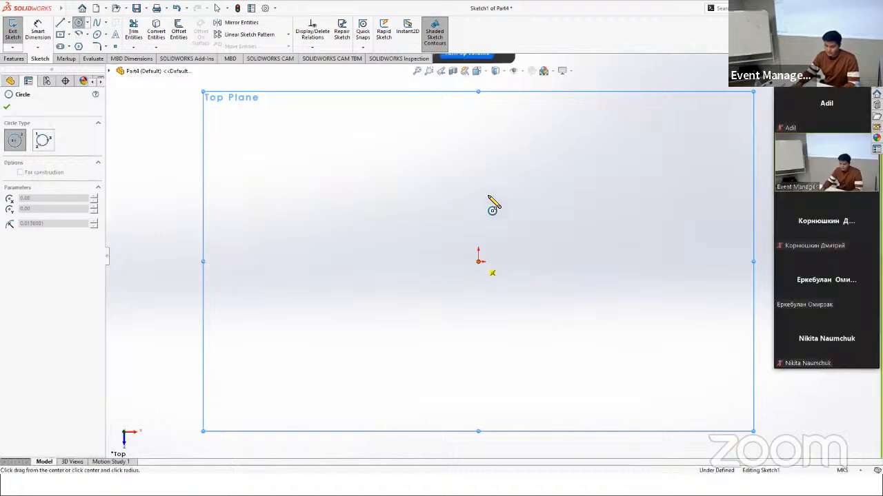
{"action": "left_click", "coordinate": [483, 182]}
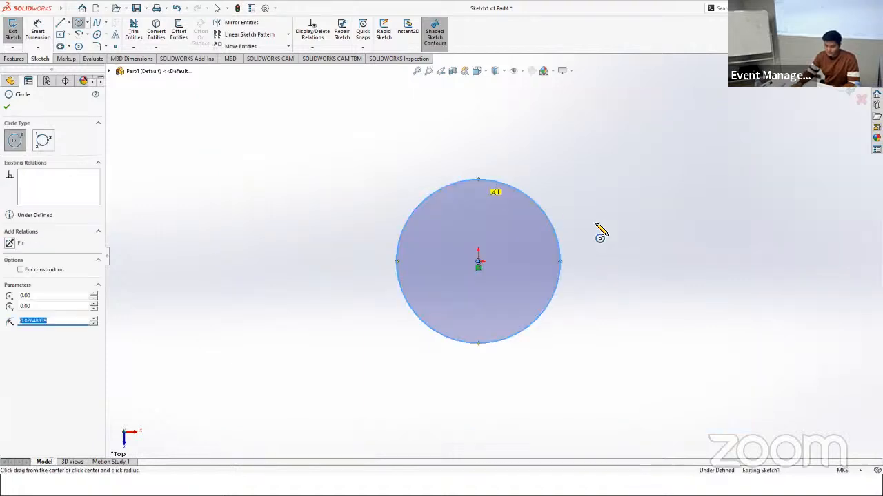
{"action": "scroll", "coordinate": [639, 272], "scroll_direction": "down", "scroll_amount": 3}
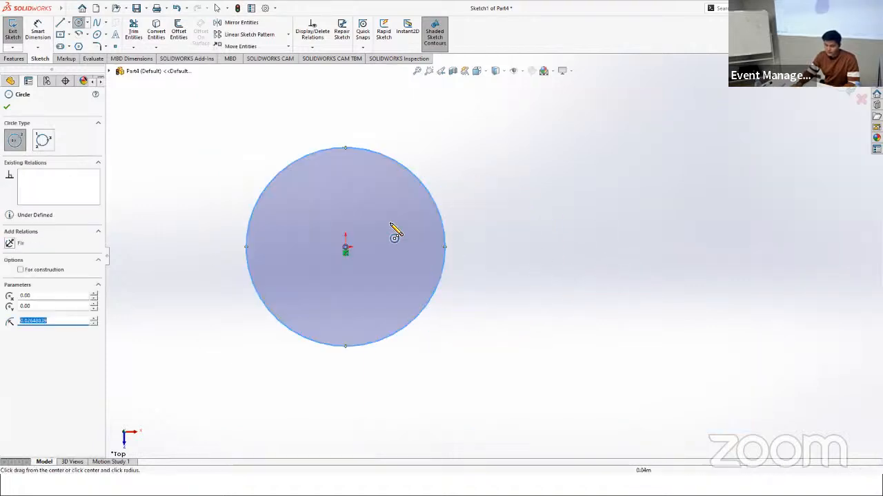
{"action": "key", "text": "Escape"}
Step: Draw a corner rectangle about 0.10 by 0.05 m from the circle's top point and trim away the overlapping inner arc and edge
{"action": "left_click", "coordinate": [61, 35]}
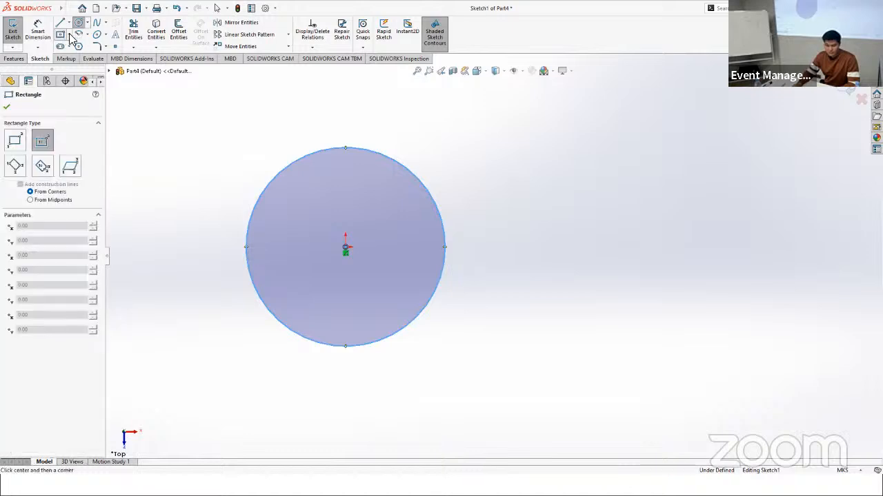
{"action": "left_click", "coordinate": [69, 35]}
{"action": "left_click", "coordinate": [74, 47]}
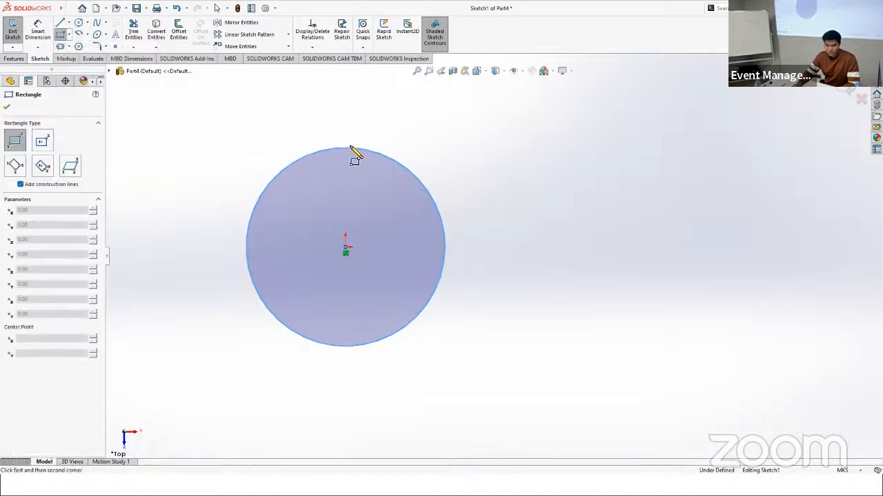
{"action": "left_click", "coordinate": [346, 148]}
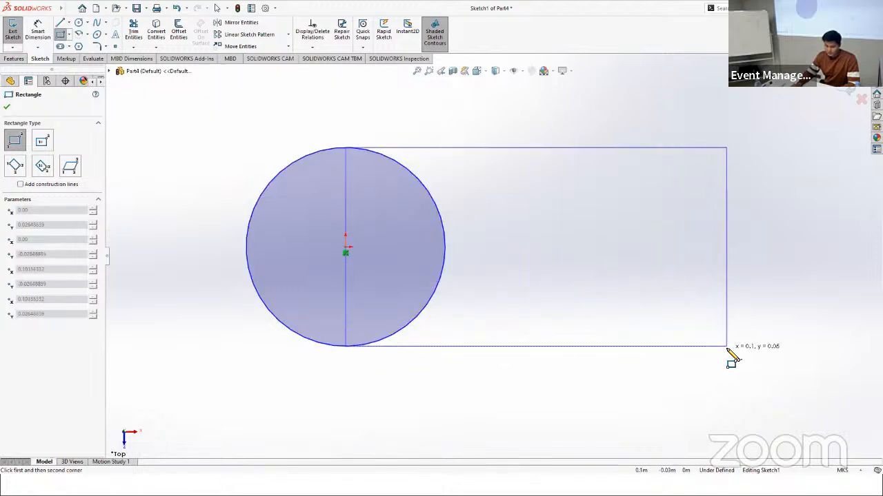
{"action": "left_click", "coordinate": [728, 346]}
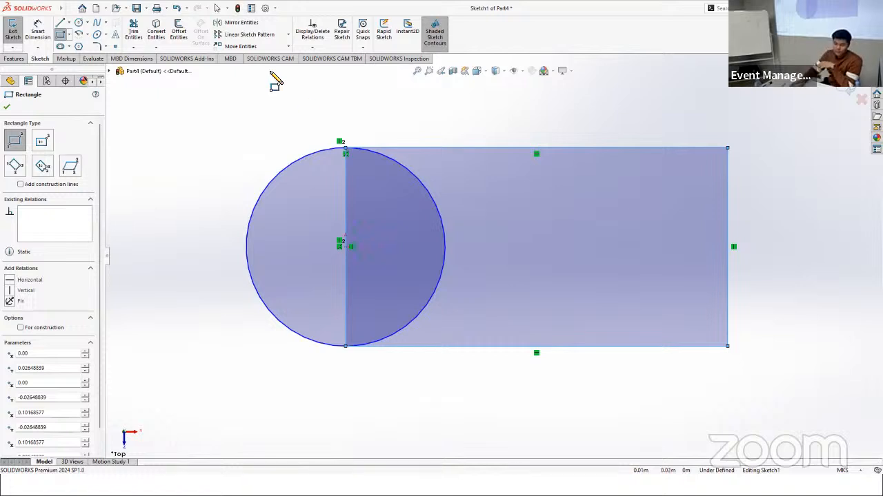
{"action": "left_click", "coordinate": [137, 44]}
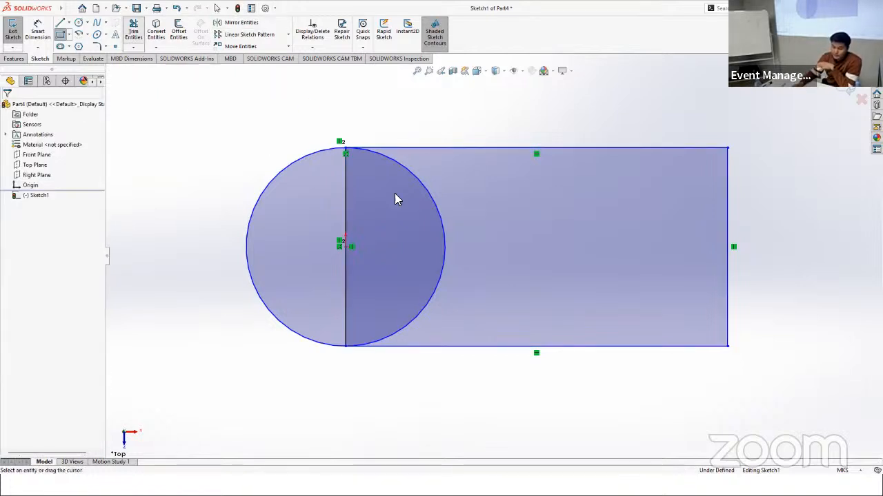
{"action": "mouse_move", "coordinate": [451, 210]}
{"action": "left_mouse_down"}
{"action": "mouse_move", "coordinate": [406, 226]}
{"action": "mouse_move", "coordinate": [323, 225]}
{"action": "mouse_move", "coordinate": [393, 228]}
{"action": "left_mouse_up"}
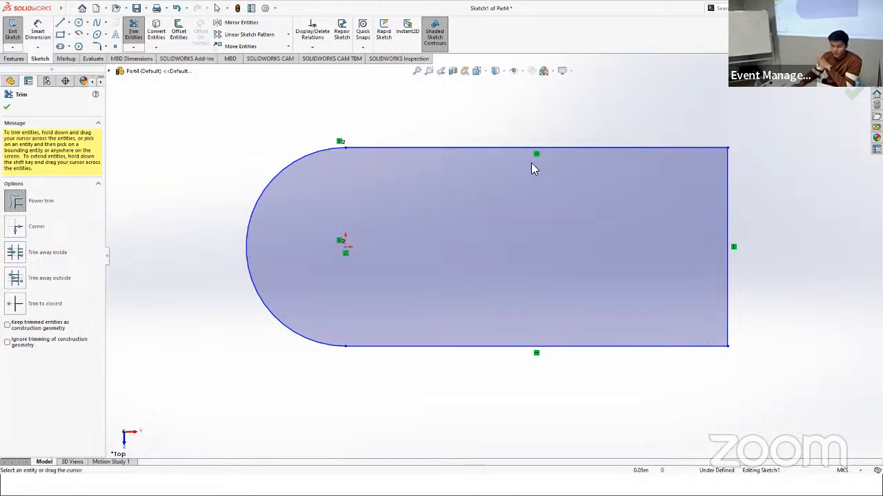
Step: Draw a horizontal centerline about 0.079 m long from the origin through the middle of the rounded profile
{"action": "left_click", "coordinate": [70, 24]}
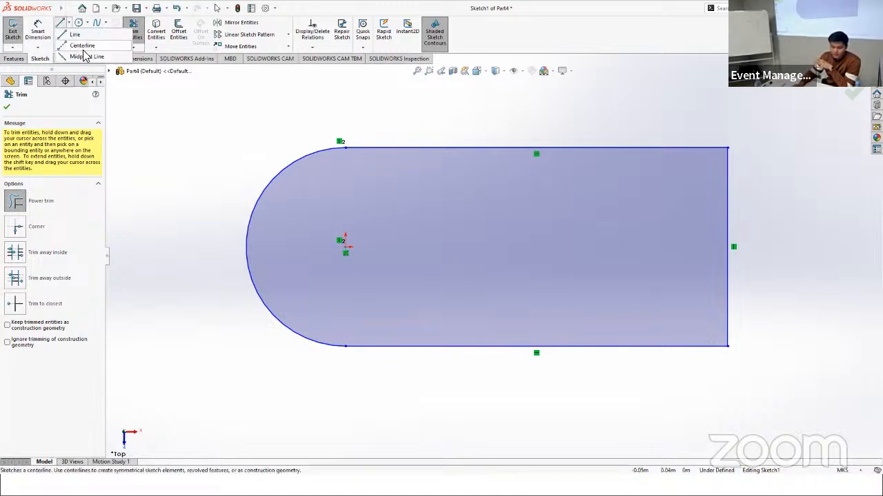
{"action": "left_click", "coordinate": [84, 51]}
{"action": "left_click", "coordinate": [345, 247]}
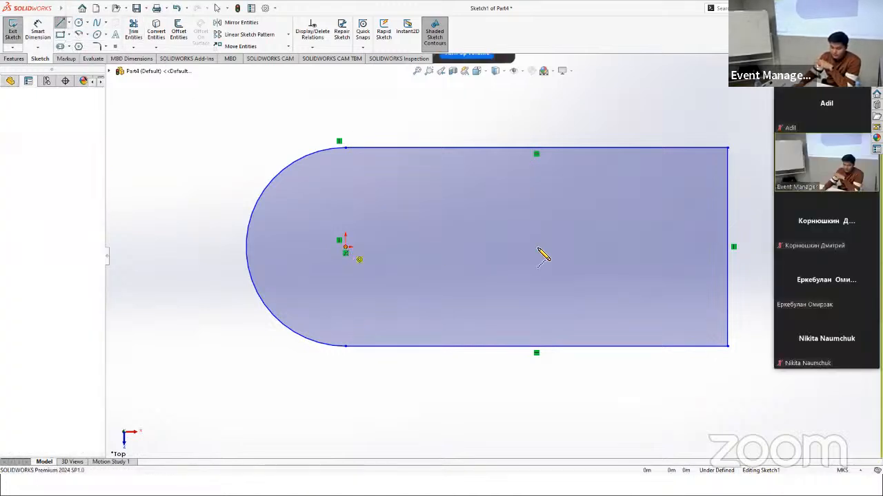
{"action": "double_click", "coordinate": [640, 247]}
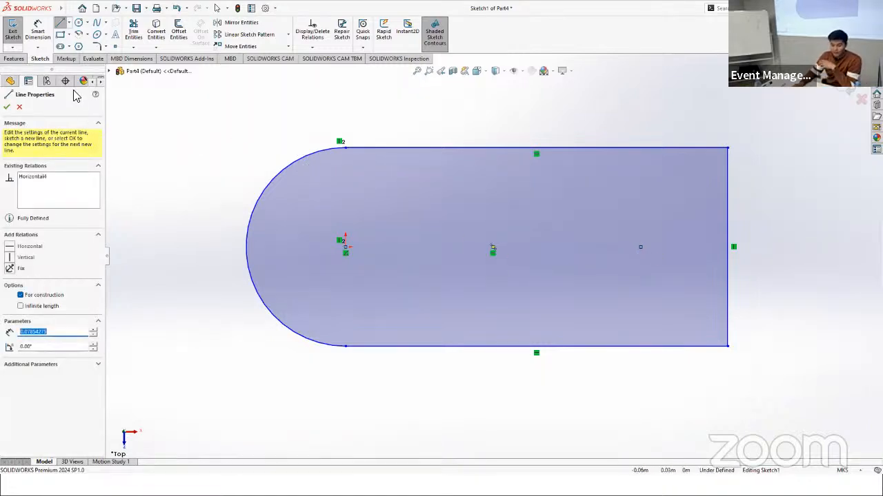
Step: Try to revolve the full rounded profile 360 degrees about the centerline
{"action": "left_click", "coordinate": [14, 59]}
{"action": "left_click", "coordinate": [44, 31]}
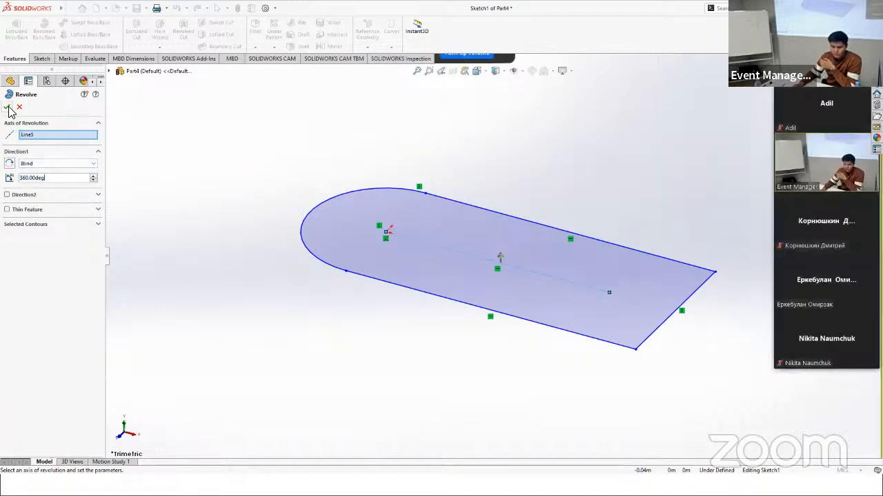
{"action": "left_click", "coordinate": [429, 243]}
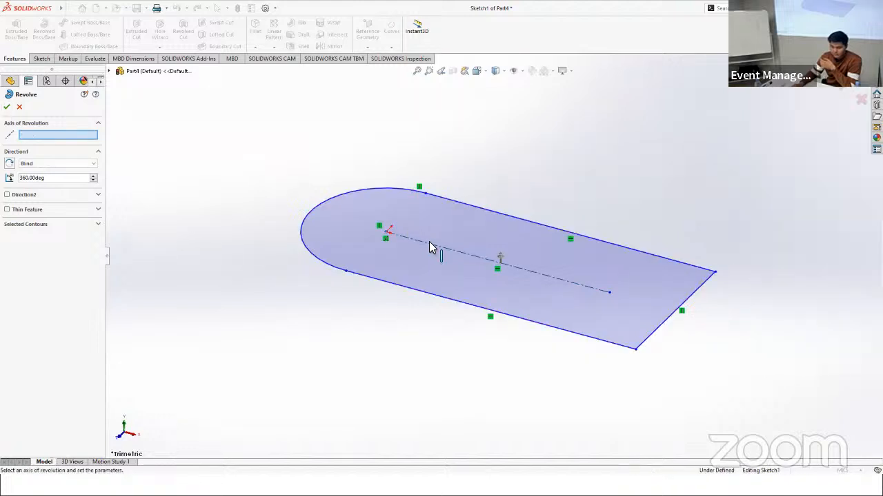
{"action": "left_click", "coordinate": [429, 244]}
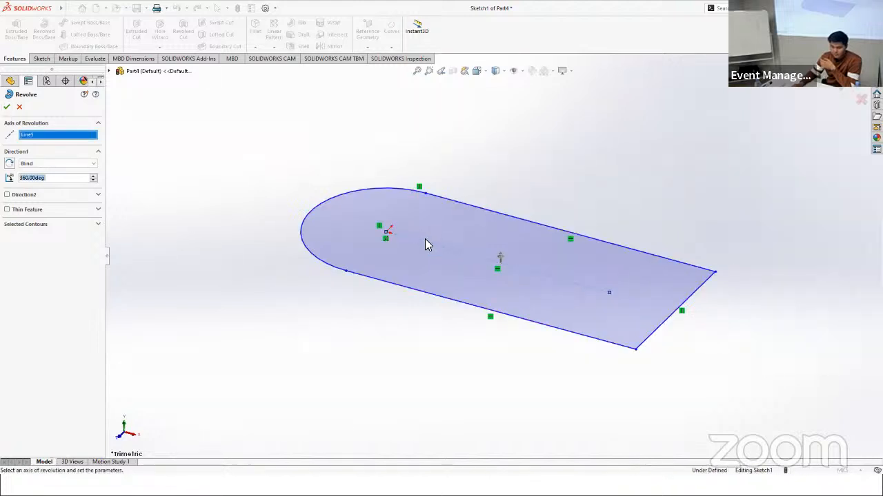
{"action": "left_click", "coordinate": [7, 108]}
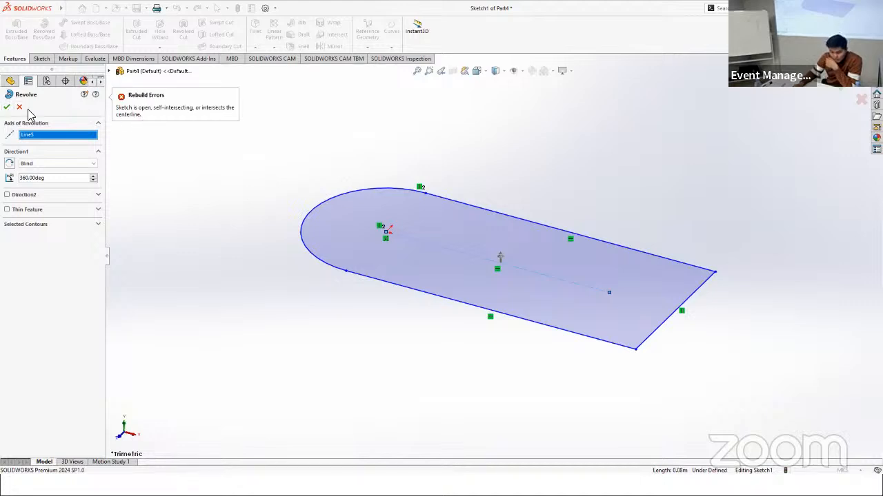
{"action": "left_click", "coordinate": [20, 108]}
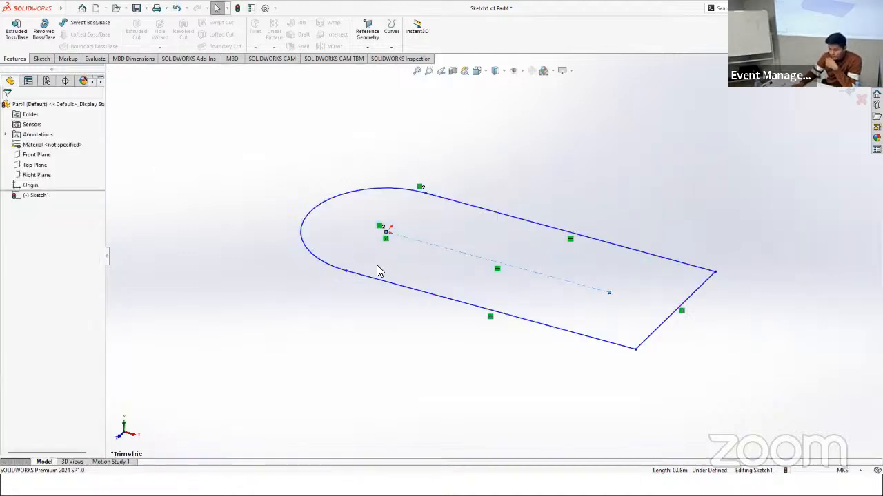
{"action": "mouse_move", "coordinate": [321, 306]}
{"action": "middle_mouse_down"}
{"action": "mouse_move", "coordinate": [341, 345]}
{"action": "mouse_move", "coordinate": [335, 364]}
{"action": "middle_mouse_up"}
{"action": "scroll", "coordinate": [609, 273], "scroll_direction": "down", "scroll_amount": 1}
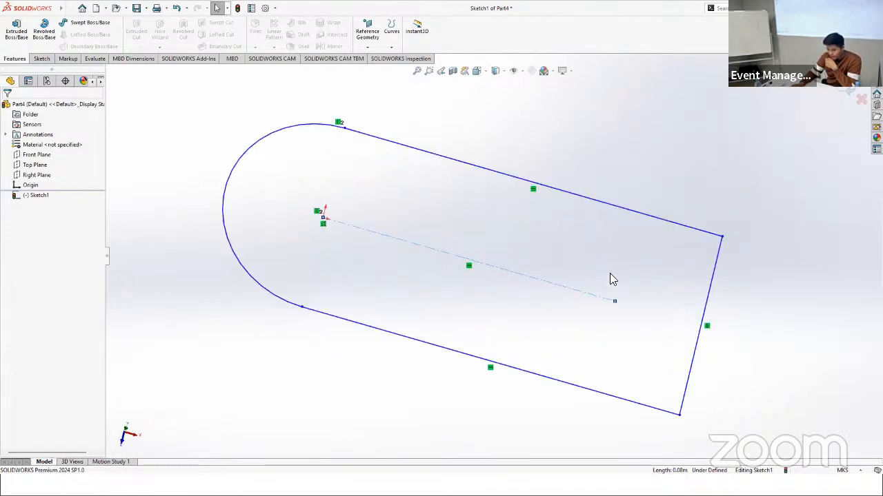
{"action": "scroll", "coordinate": [610, 273], "scroll_direction": "down", "scroll_amount": 1}
{"action": "scroll", "coordinate": [439, 289], "scroll_direction": "up", "scroll_amount": 1}
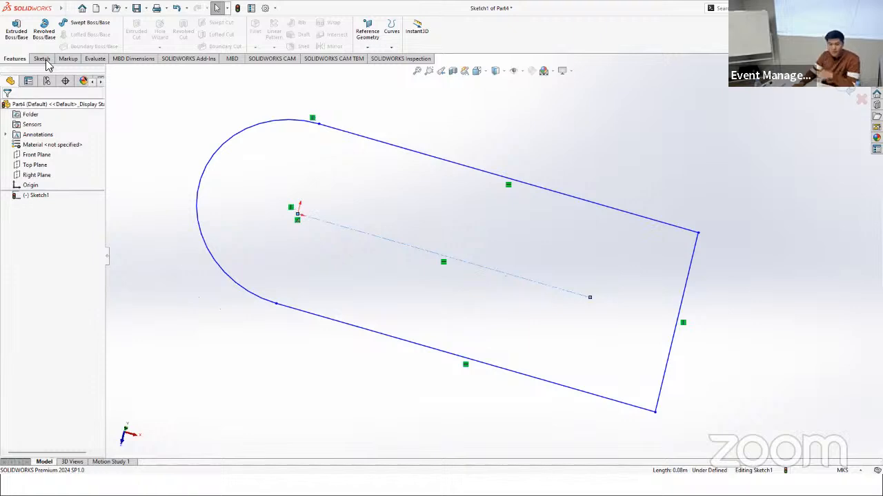
{"action": "left_click", "coordinate": [32, 198]}
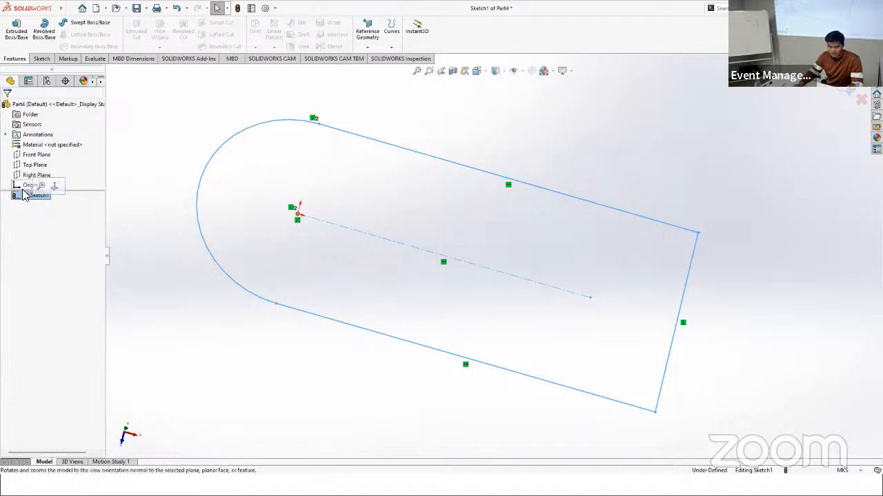
{"action": "right_click", "coordinate": [24, 200]}
{"action": "left_click", "coordinate": [34, 68]}
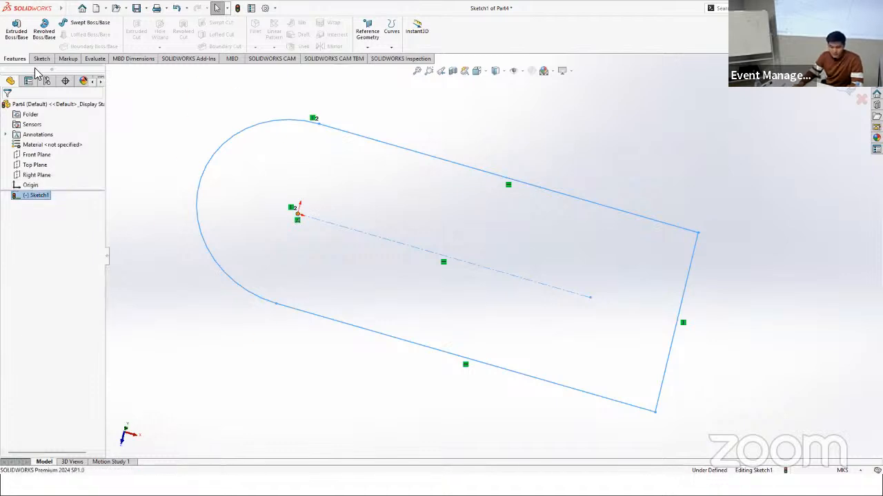
Step: Dimension the straight end edge of the rounded profile at 0.15 m
{"action": "left_click", "coordinate": [43, 57]}
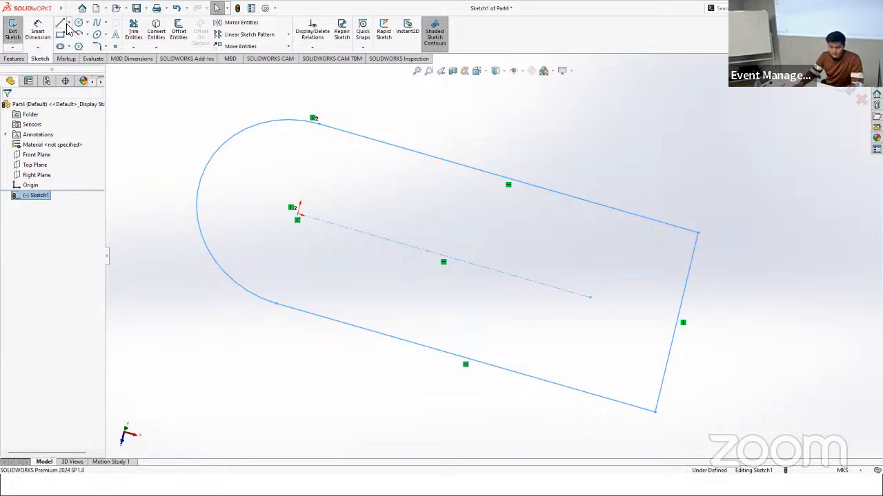
{"action": "left_click", "coordinate": [38, 31]}
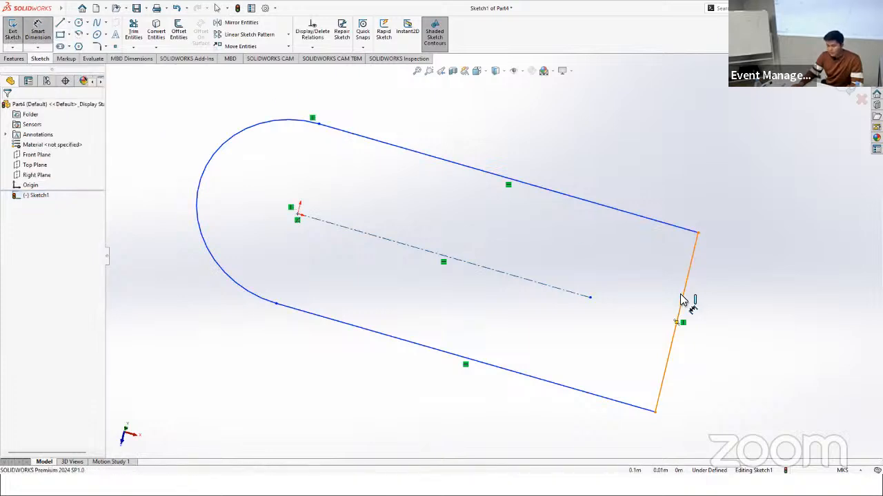
{"action": "left_click", "coordinate": [682, 304]}
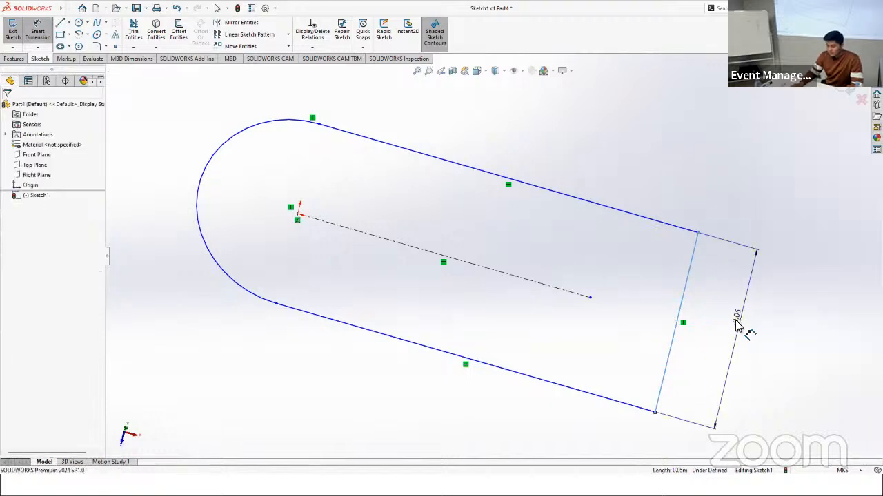
{"action": "left_click", "coordinate": [737, 327]}
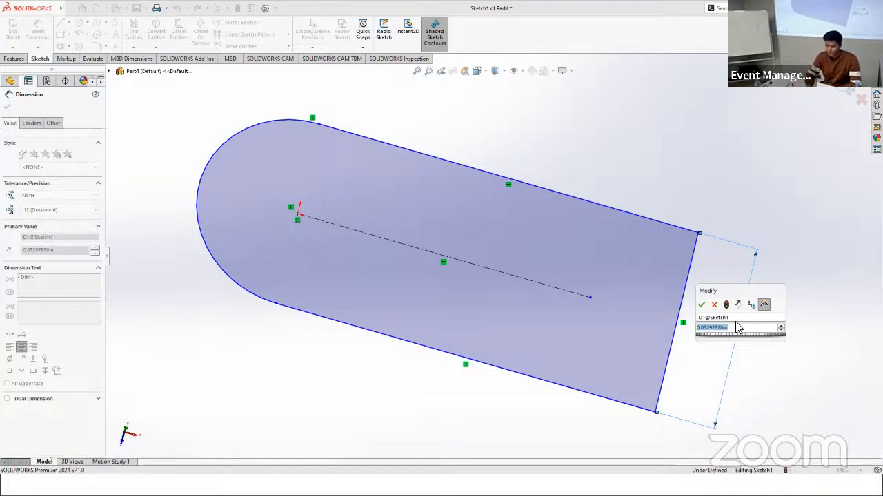
{"action": "type", "text": "0.15"}
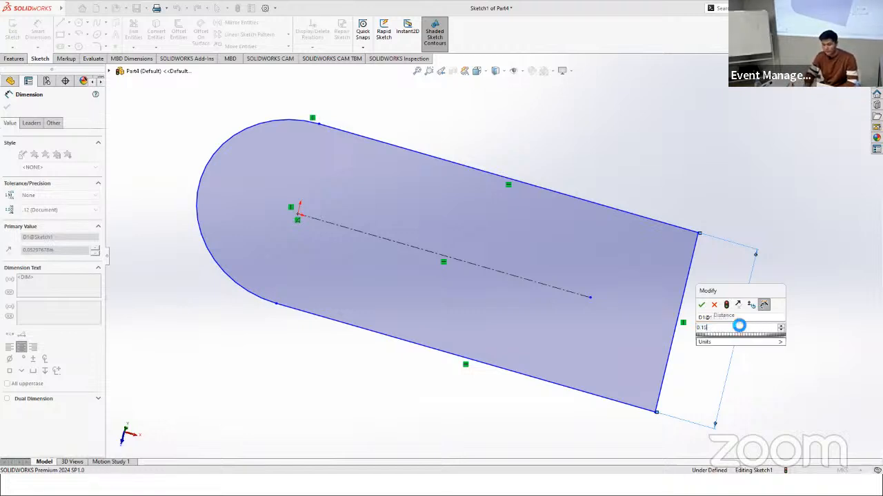
{"action": "key", "text": "Return"}
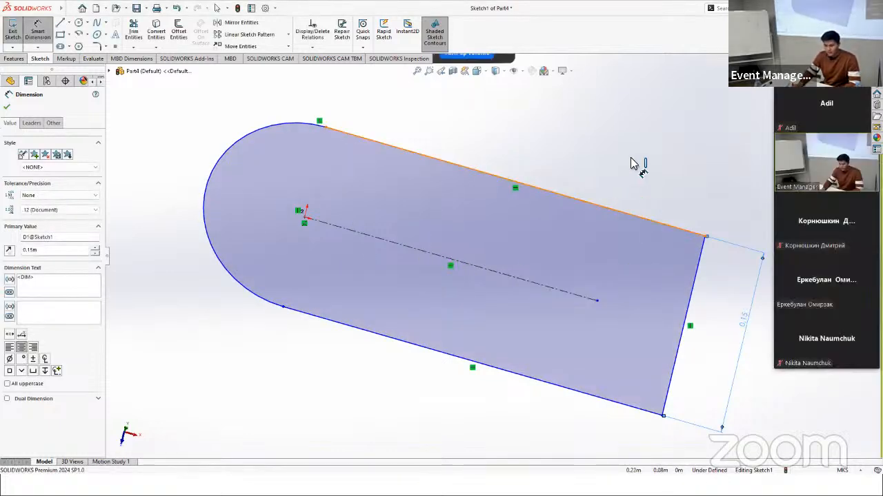
Step: Dimension the profile's upper long edge at 0.03 m
{"action": "left_click", "coordinate": [611, 209]}
{"action": "left_click", "coordinate": [642, 147]}
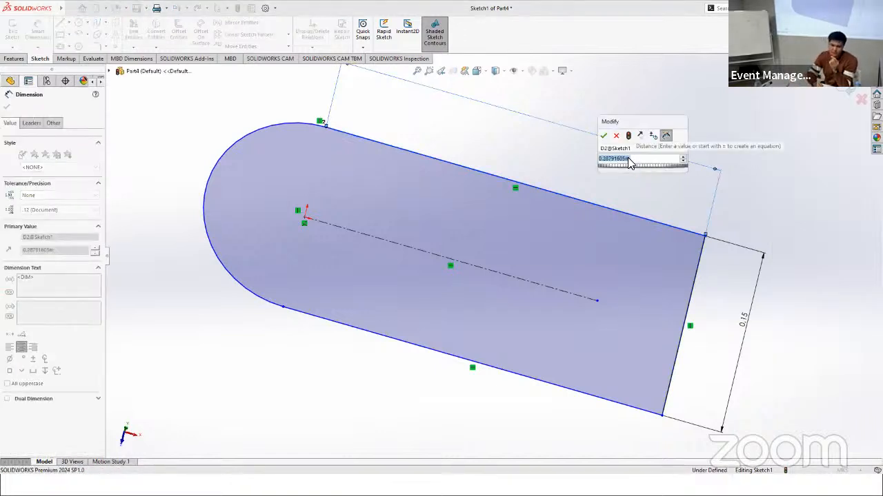
{"action": "type", "text": "0.0"}
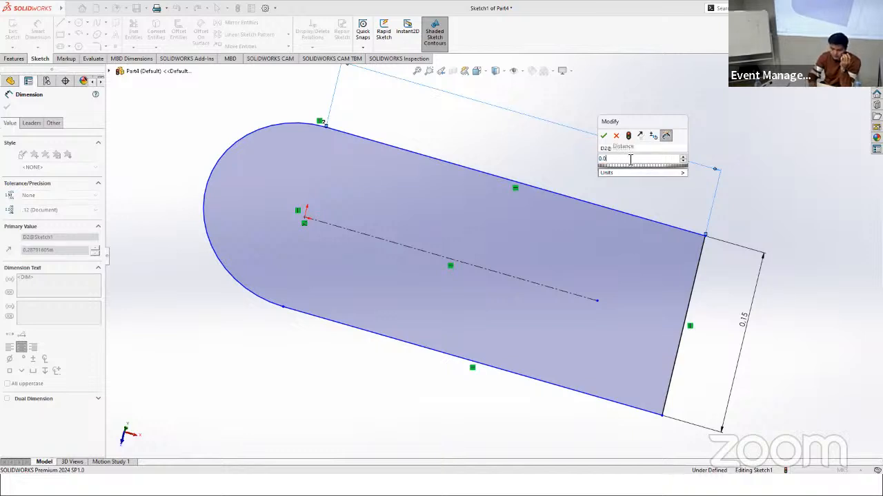
{"action": "type", "text": "3"}
{"action": "key", "text": "Return"}
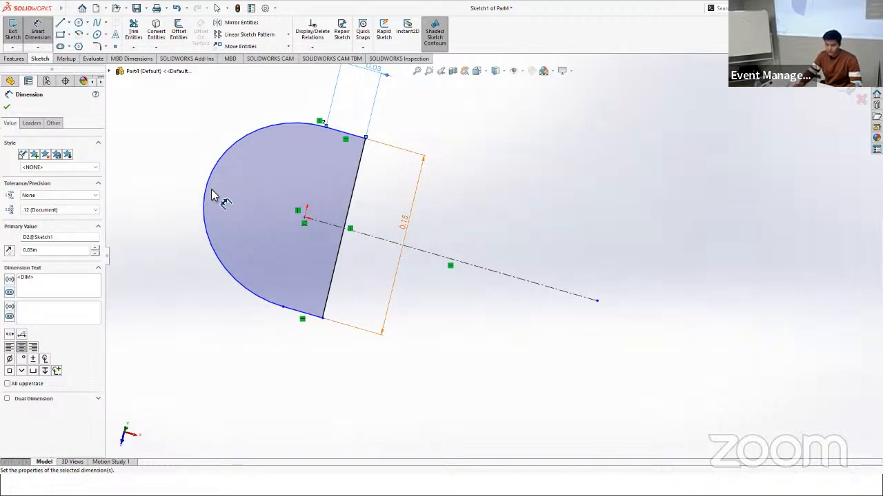
{"action": "key", "text": "Escape"}
Step: Set the straight end edge's dimension to 0.015 m
{"action": "double_click", "coordinate": [412, 224]}
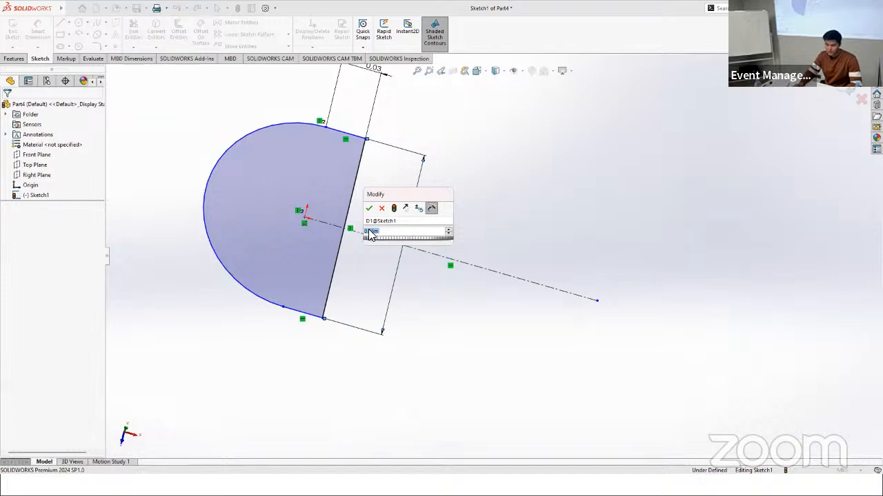
{"action": "type", "text": "0.015m"}
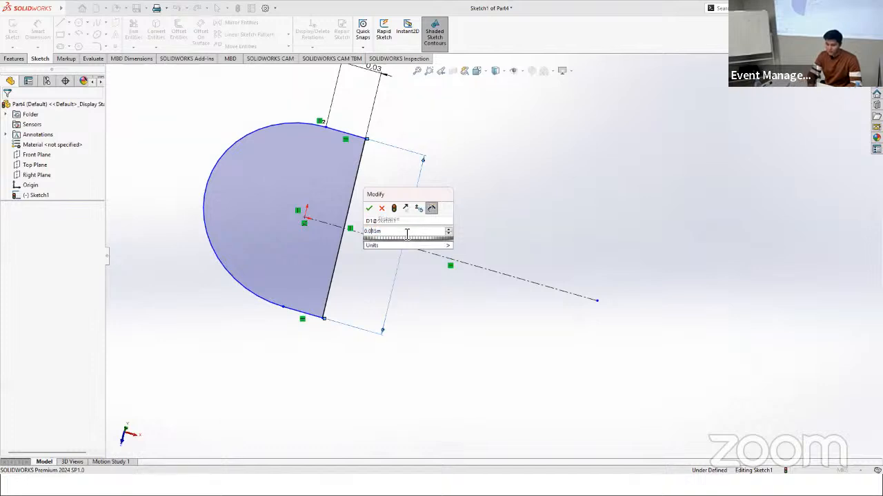
{"action": "key", "text": "Return"}
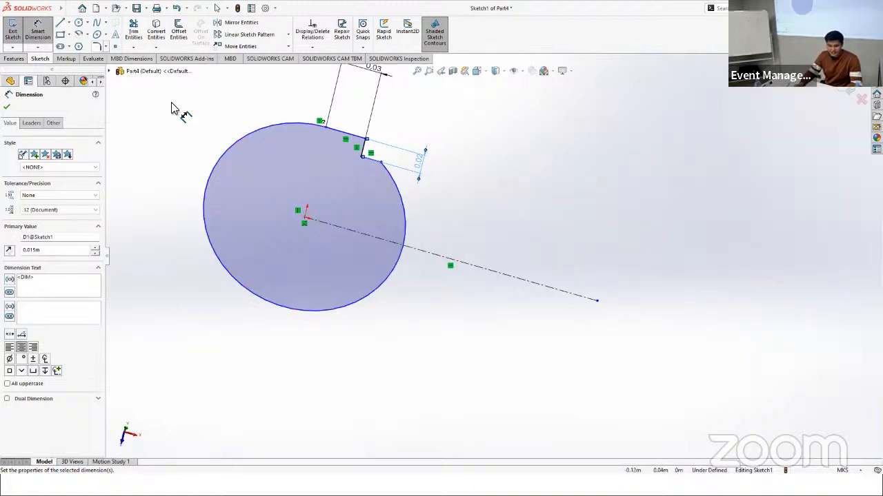
Step: Dimension the radius of the profile's rounded end as 0.015/2 m
{"action": "left_click", "coordinate": [231, 153]}
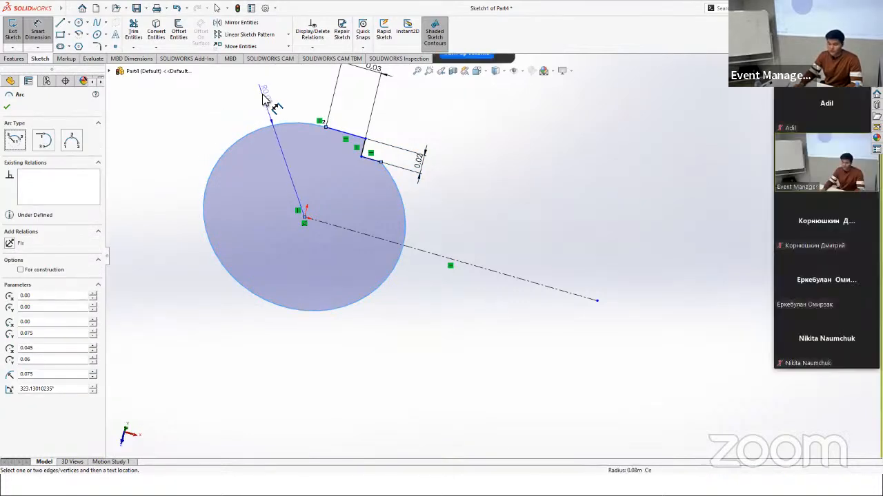
{"action": "left_click", "coordinate": [262, 98]}
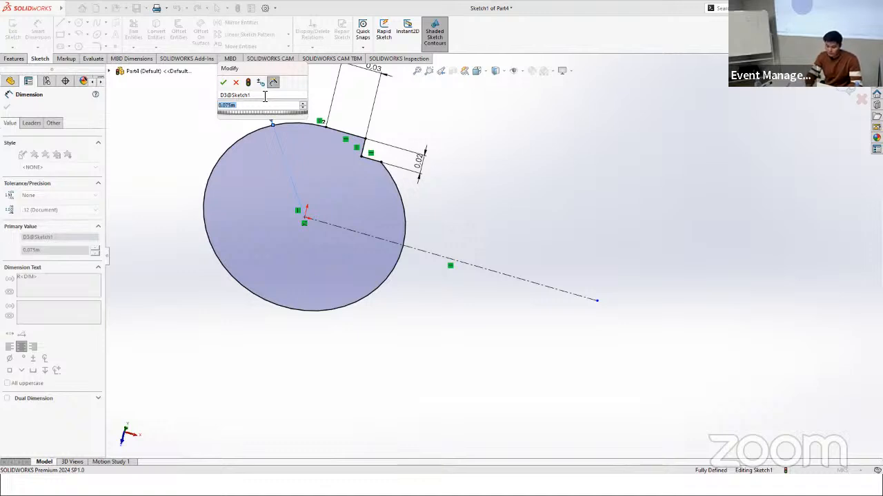
{"action": "type", "text": "0.0"}
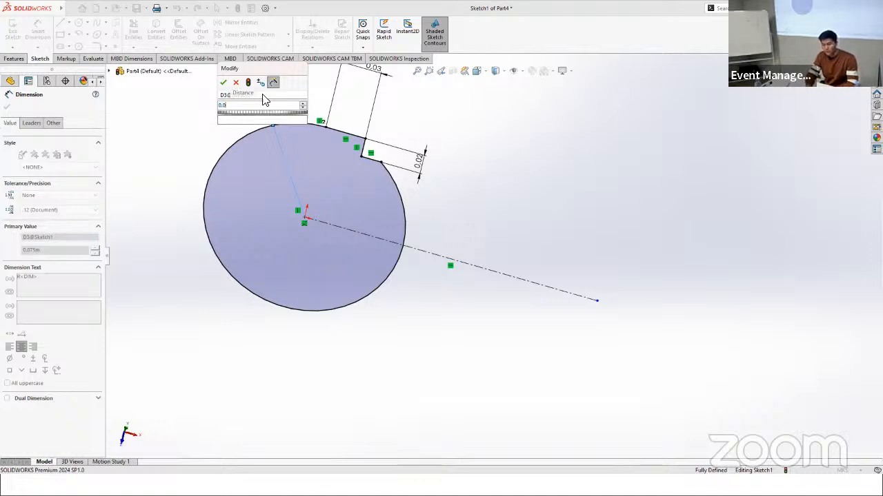
{"action": "type", "text": "15/2"}
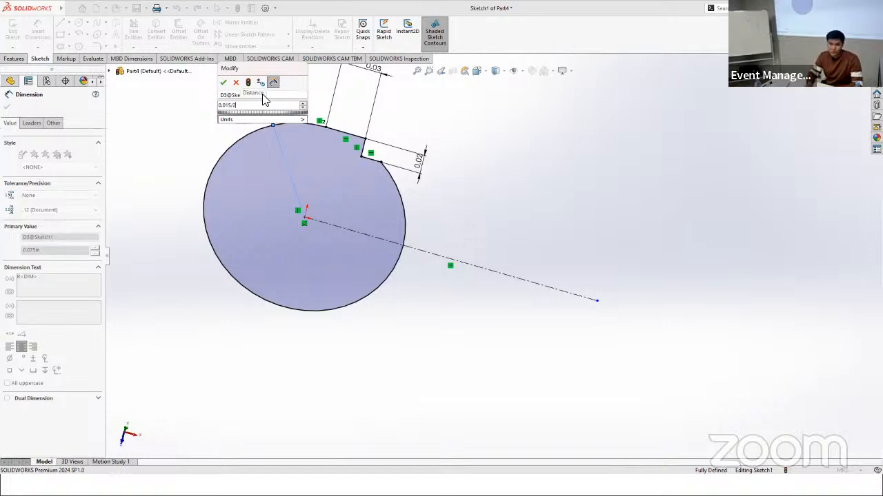
{"action": "key", "text": "Return"}
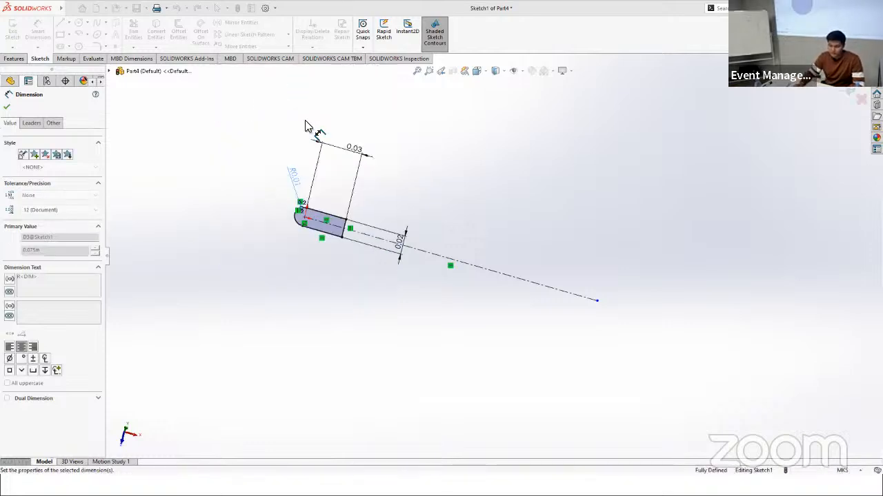
Step: Try to revolve the dimensioned rounded profile 360 degrees about the centerline
{"action": "scroll", "coordinate": [329, 210], "scroll_direction": "down", "scroll_amount": 2}
{"action": "scroll", "coordinate": [413, 242], "scroll_direction": "up", "scroll_amount": 6}
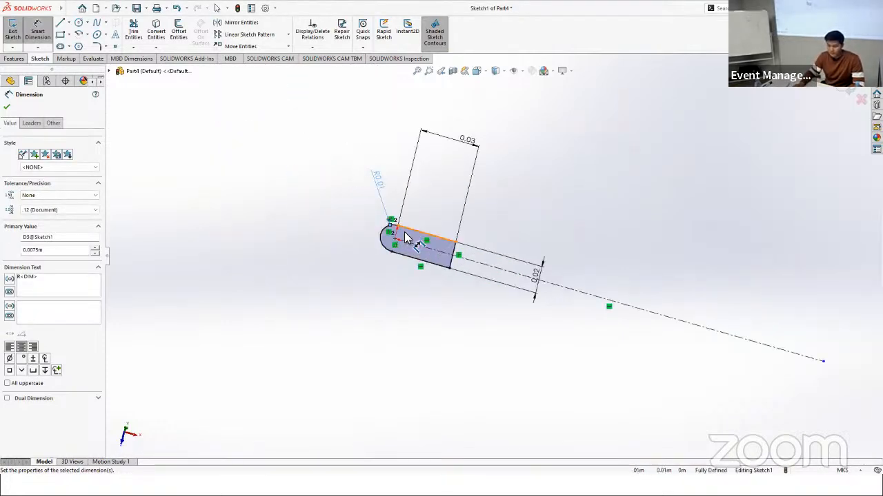
{"action": "scroll", "coordinate": [517, 268], "scroll_direction": "up", "scroll_amount": 1}
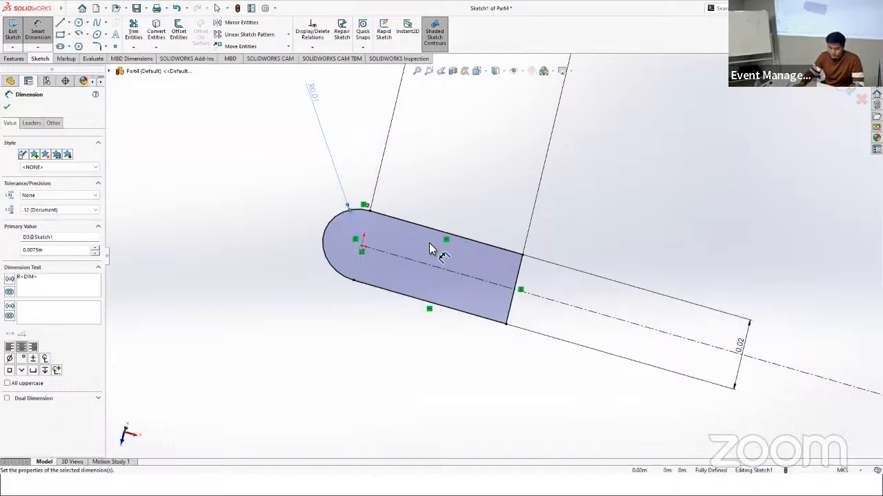
{"action": "left_click", "coordinate": [14, 58]}
{"action": "left_click", "coordinate": [45, 30]}
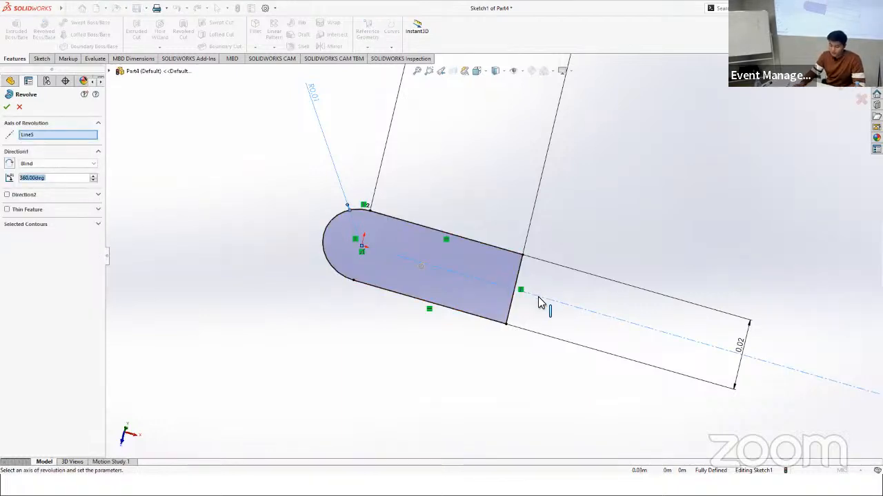
{"action": "left_click", "coordinate": [6, 107]}
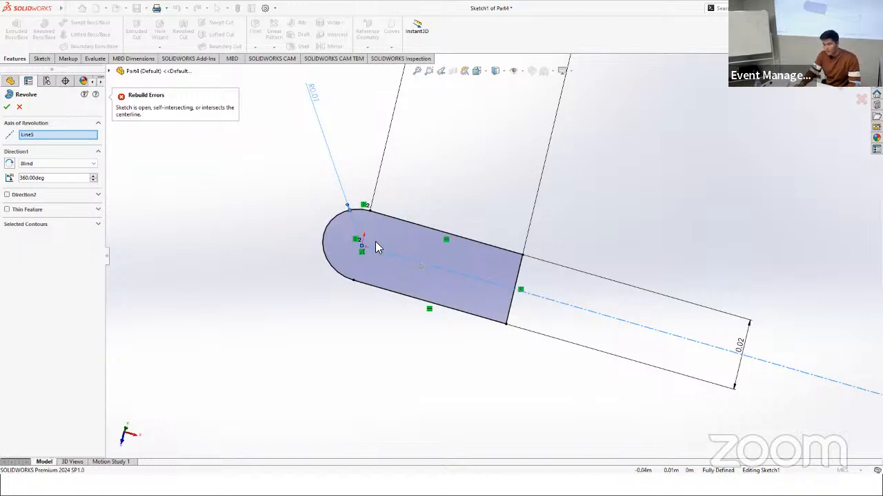
{"action": "scroll", "coordinate": [522, 290], "scroll_direction": "up", "scroll_amount": 5}
{"action": "scroll", "coordinate": [475, 257], "scroll_direction": "down", "scroll_amount": 5}
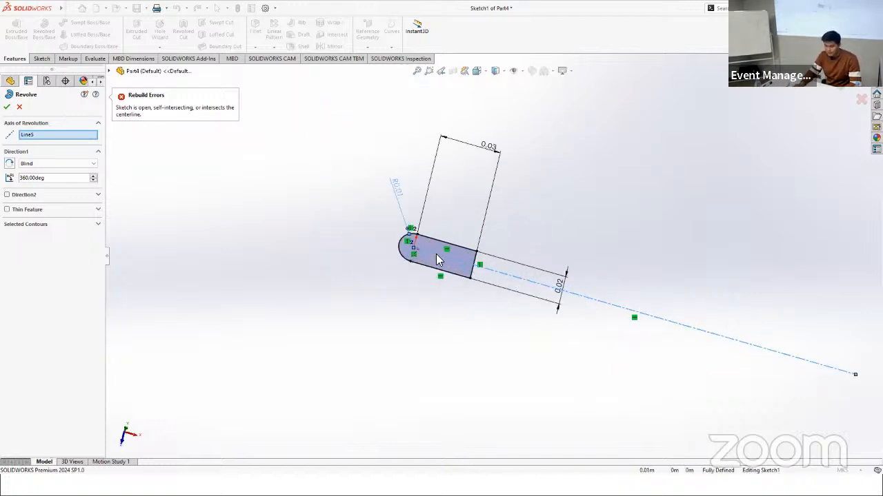
Step: Try to revolve the profile 314 degrees about its lower long edge, and cancel the Revolve
{"action": "mouse_move", "coordinate": [464, 236]}
{"action": "middle_mouse_down"}
{"action": "mouse_move", "coordinate": [451, 262]}
{"action": "mouse_move", "coordinate": [508, 197]}
{"action": "mouse_move", "coordinate": [501, 208]}
{"action": "middle_mouse_up"}
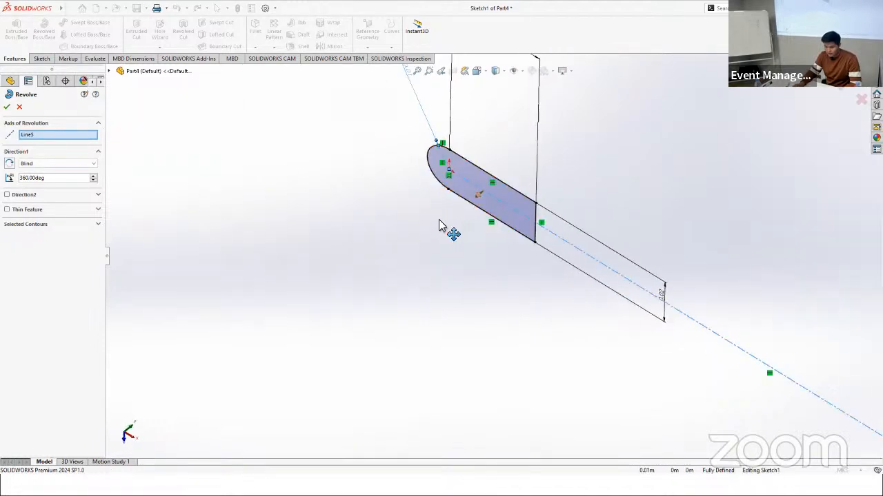
{"action": "left_click", "coordinate": [479, 194]}
{"action": "left_click", "coordinate": [496, 241]}
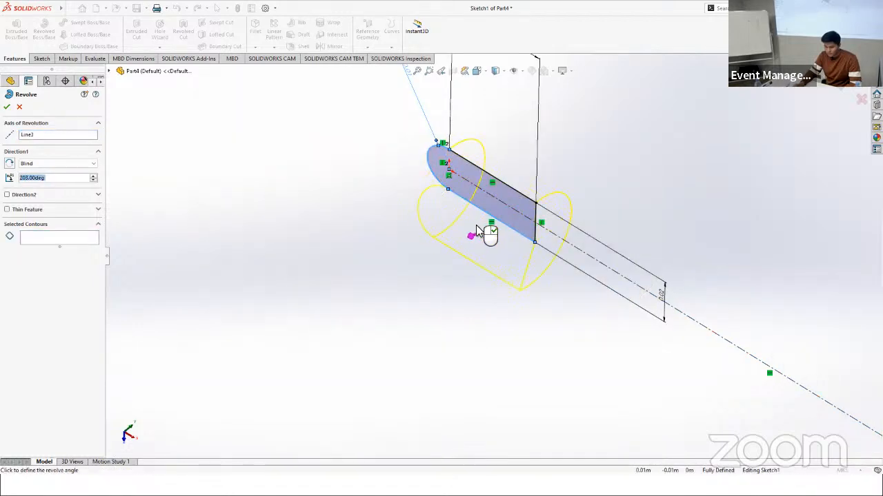
{"action": "left_click", "coordinate": [371, 216]}
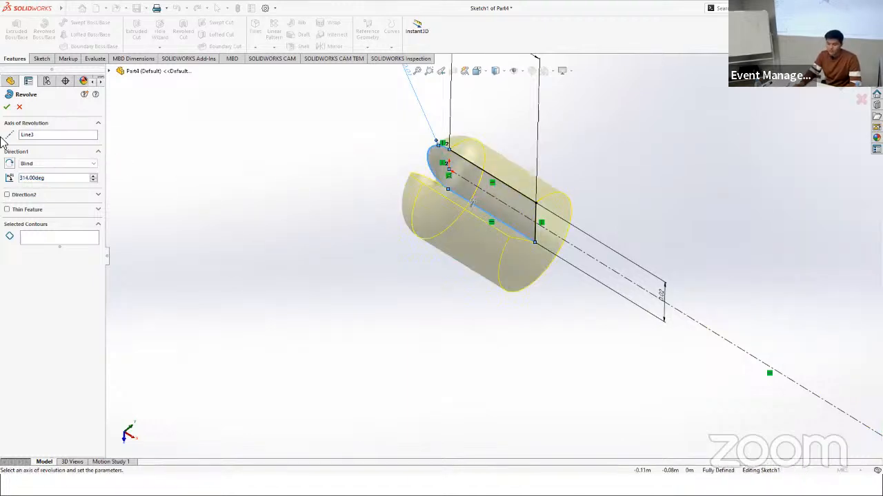
{"action": "left_click", "coordinate": [19, 108]}
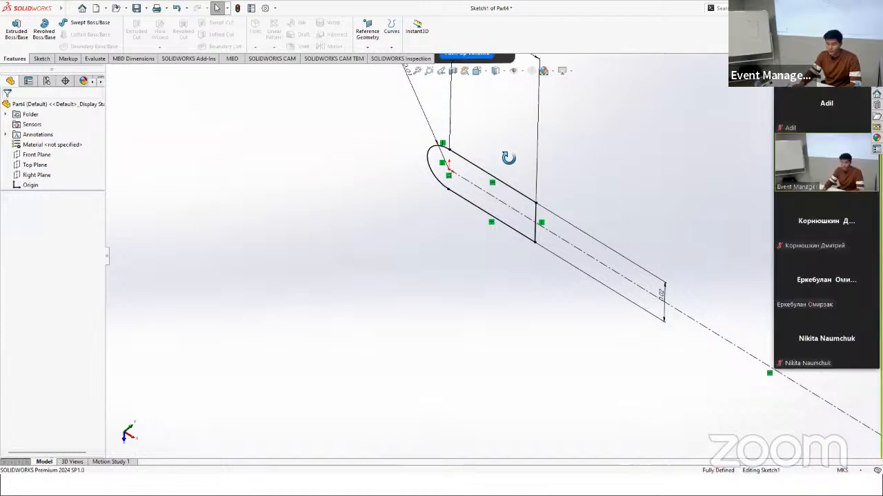
Step: Orient the model to the Top view and examine how the centerline crosses the rounded profile
{"action": "middle_click_drag", "start_coordinate": [509, 158], "coordinate": [522, 150]}
{"action": "scroll", "coordinate": [475, 107], "scroll_direction": "up", "scroll_amount": 5}
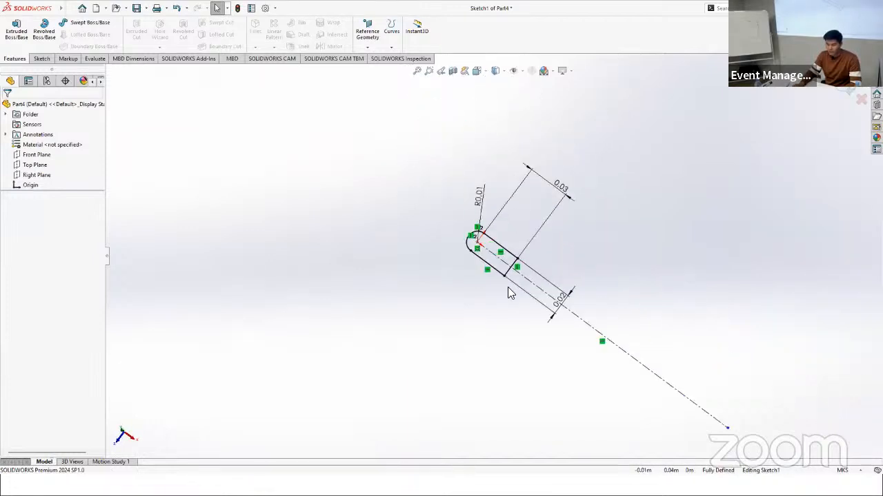
{"action": "scroll", "coordinate": [510, 304], "scroll_direction": "down", "scroll_amount": 4}
{"action": "scroll", "coordinate": [530, 357], "scroll_direction": "up", "scroll_amount": 2}
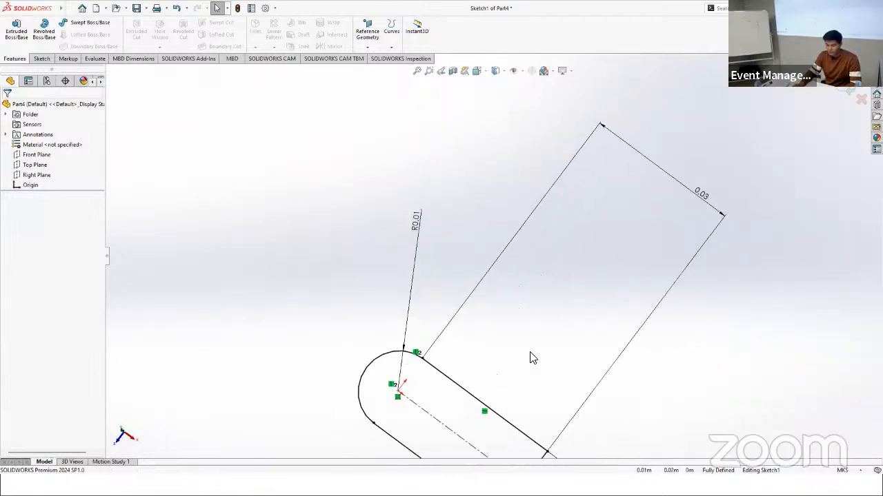
{"action": "left_click", "coordinate": [31, 188]}
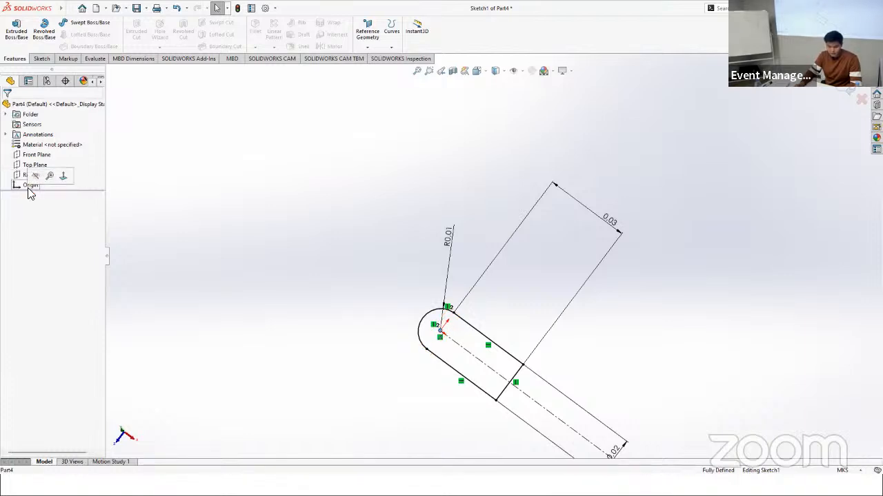
{"action": "left_click", "coordinate": [267, 259]}
{"action": "scroll", "coordinate": [499, 374], "scroll_direction": "down", "scroll_amount": 5}
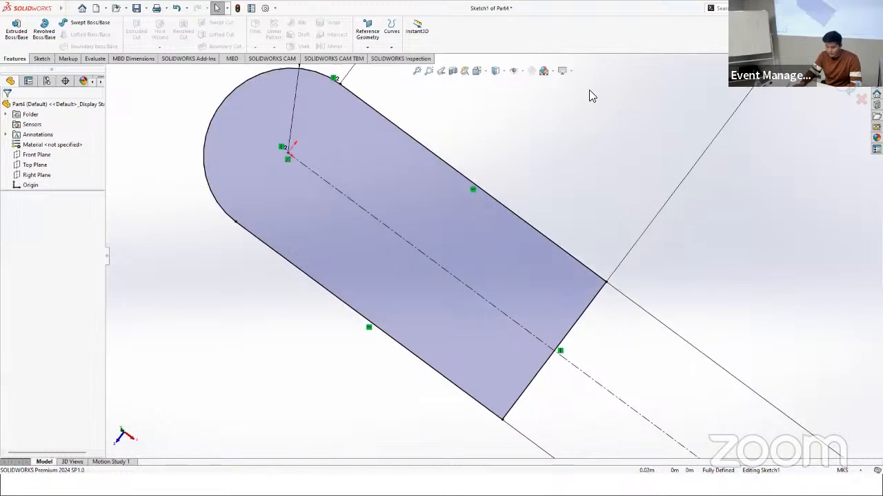
{"action": "left_click", "coordinate": [478, 71]}
{"action": "scroll", "coordinate": [359, 316], "scroll_direction": "up", "scroll_amount": 10}
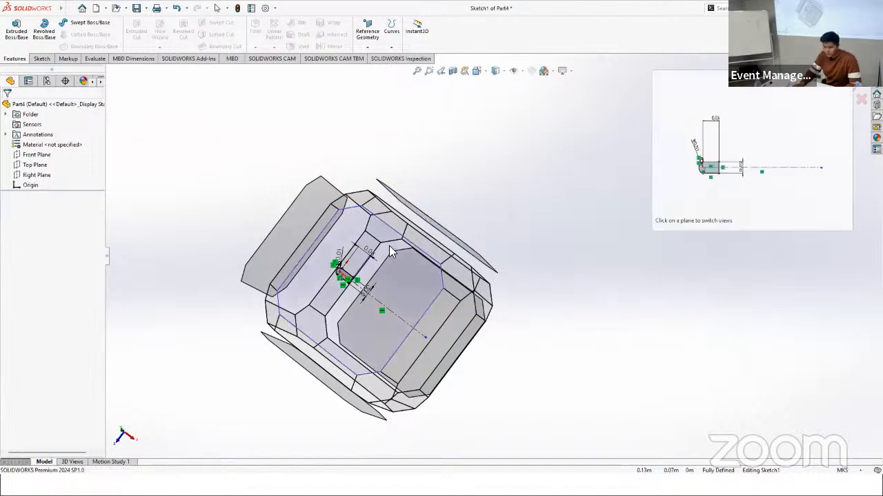
{"action": "middle_click_drag", "start_coordinate": [360, 256], "coordinate": [390, 293]}
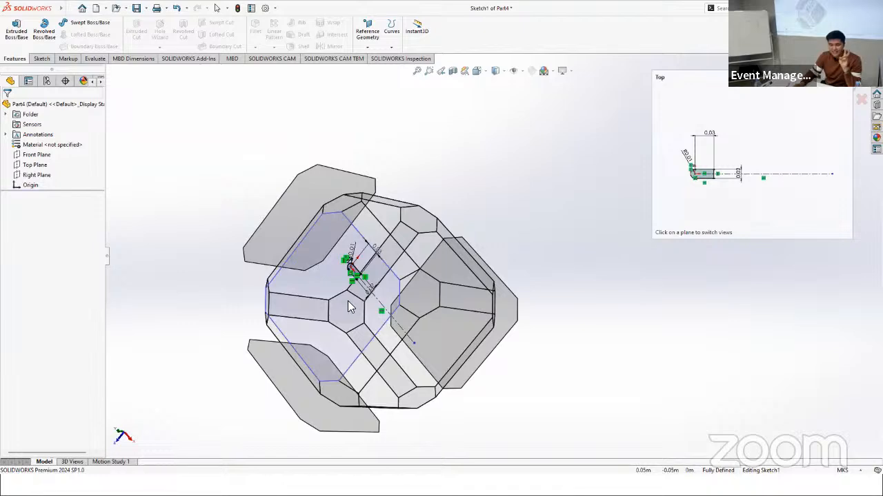
{"action": "left_click", "coordinate": [348, 301]}
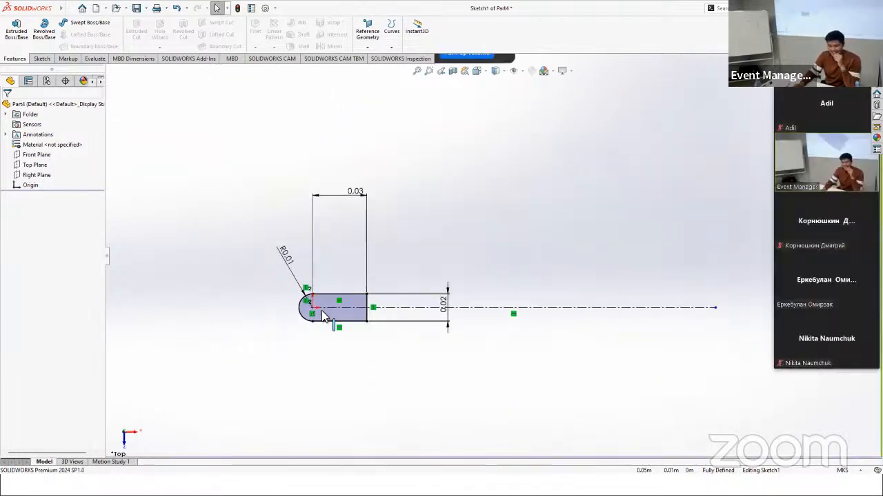
{"action": "scroll", "coordinate": [324, 314], "scroll_direction": "down", "scroll_amount": 4}
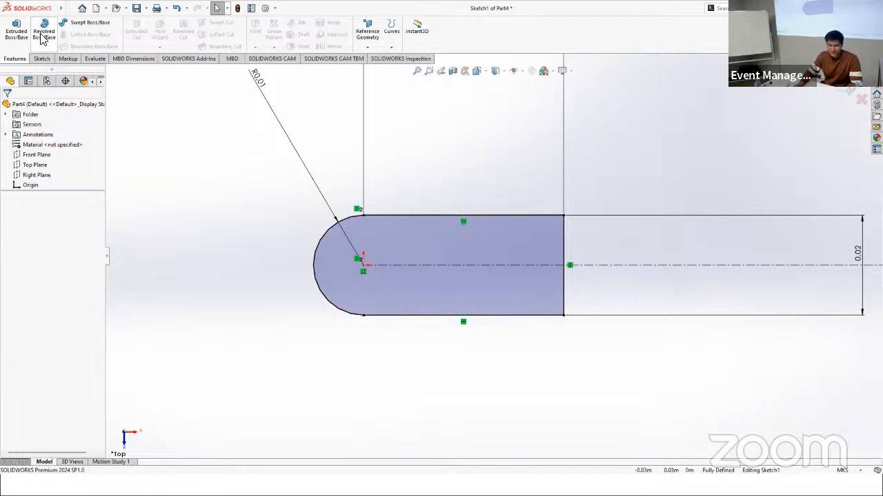
Step: Draw a solid line along the centerline across the rounded profile and trim away the half below it
{"action": "left_click", "coordinate": [40, 59]}
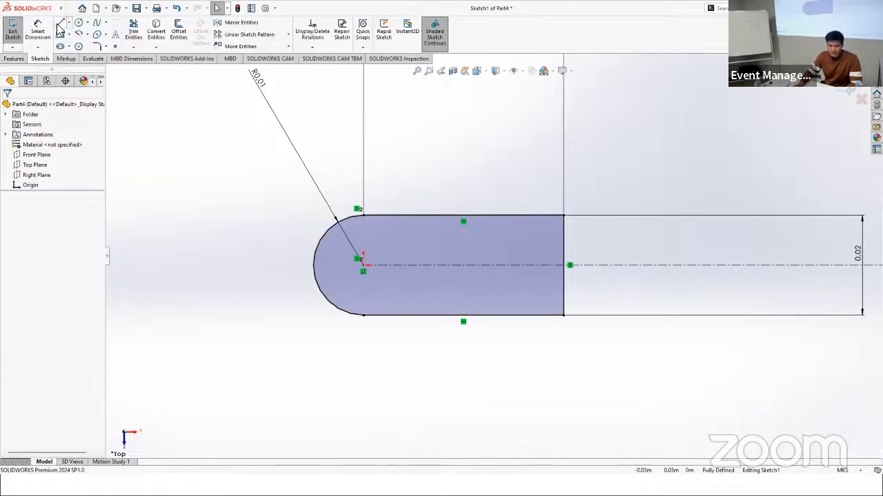
{"action": "left_click", "coordinate": [318, 271]}
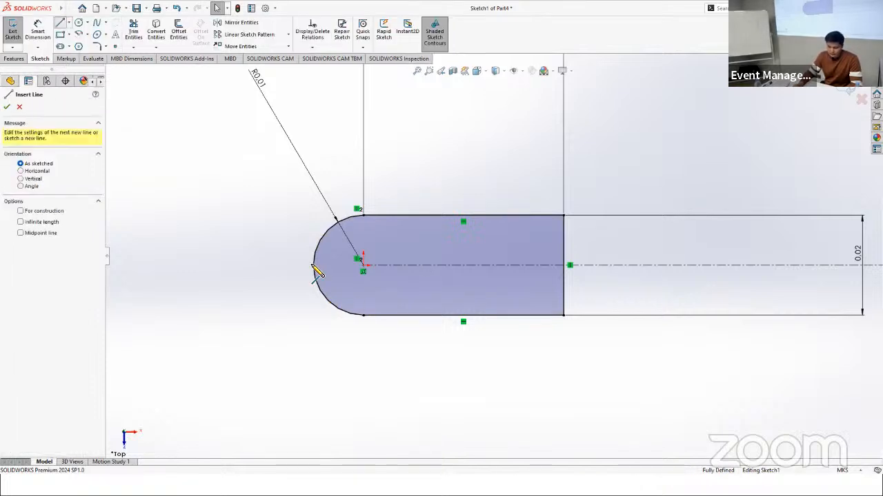
{"action": "left_click", "coordinate": [575, 266]}
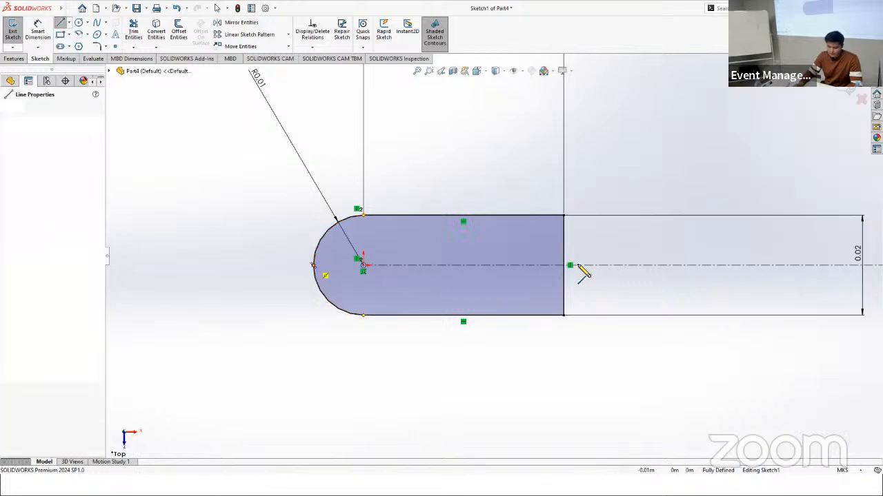
{"action": "left_click", "coordinate": [578, 269]}
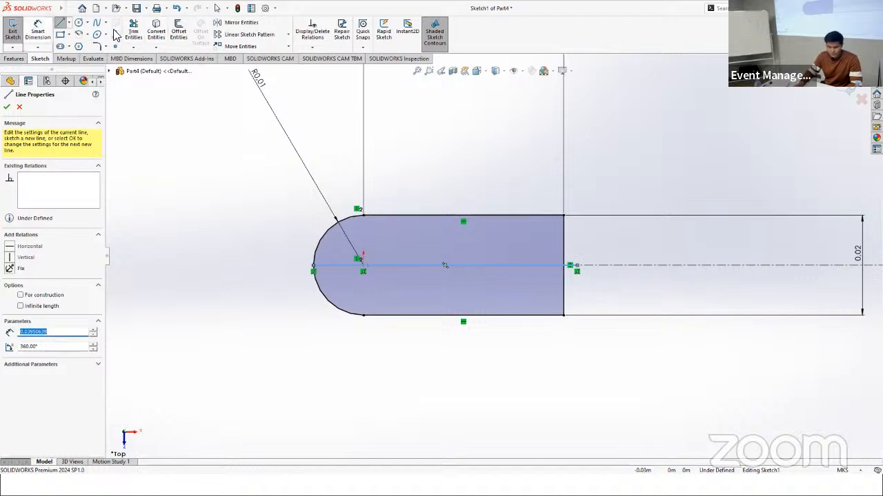
{"action": "left_click", "coordinate": [401, 298]}
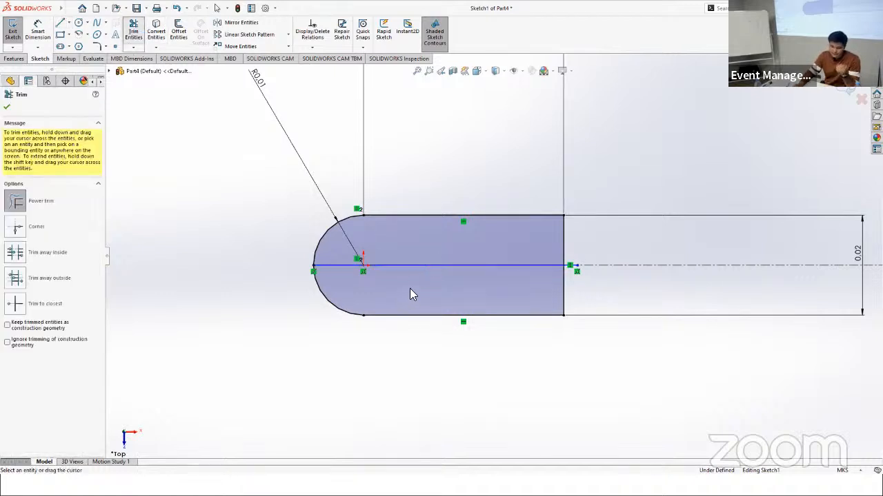
{"action": "mouse_move", "coordinate": [407, 290]}
{"action": "left_mouse_down"}
{"action": "mouse_move", "coordinate": [402, 342]}
{"action": "mouse_move", "coordinate": [344, 308]}
{"action": "mouse_move", "coordinate": [532, 300]}
{"action": "mouse_move", "coordinate": [599, 280]}
{"action": "mouse_move", "coordinate": [571, 253]}
{"action": "left_mouse_up"}
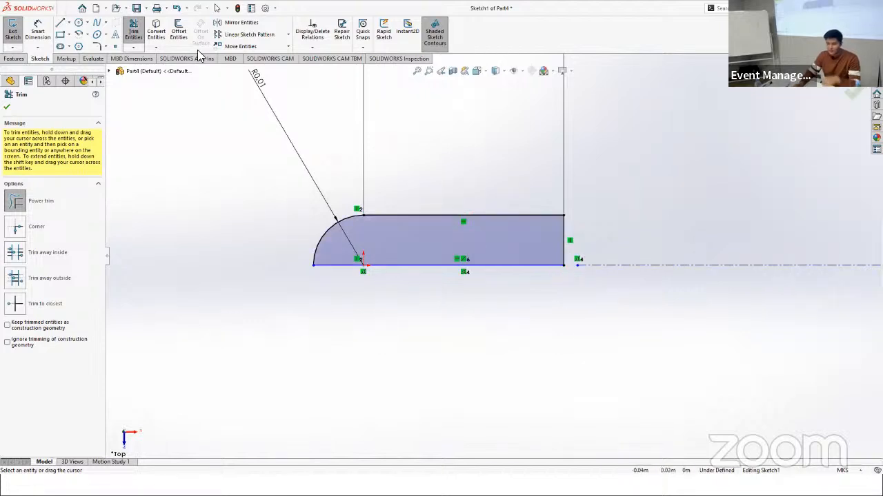
Step: Revolve the remaining half profile 360 degrees about the centerline
{"action": "left_click", "coordinate": [17, 59]}
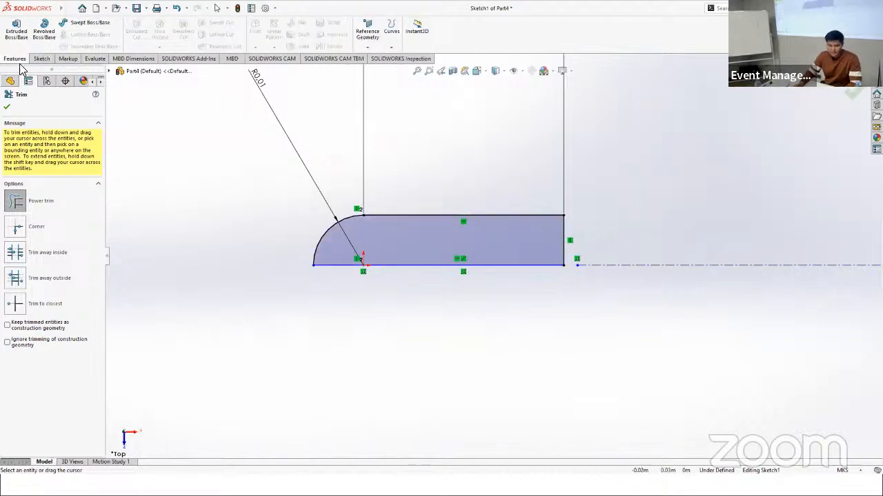
{"action": "left_click", "coordinate": [43, 34]}
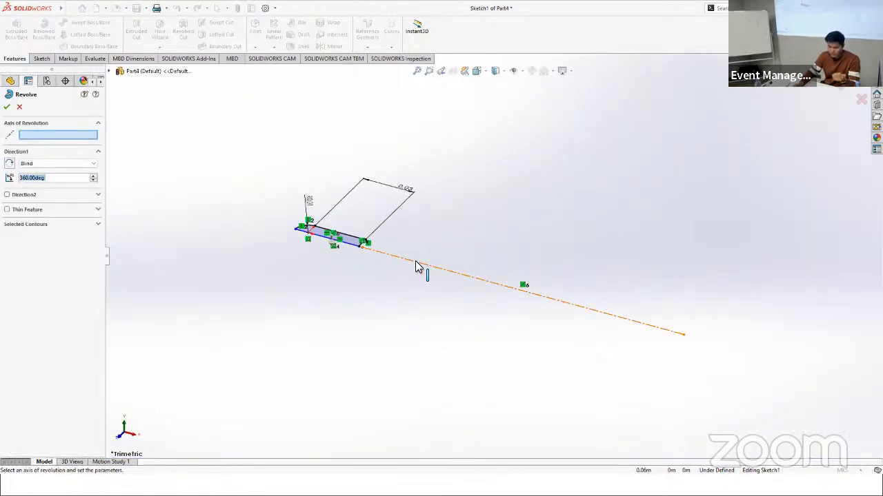
{"action": "left_click", "coordinate": [418, 267]}
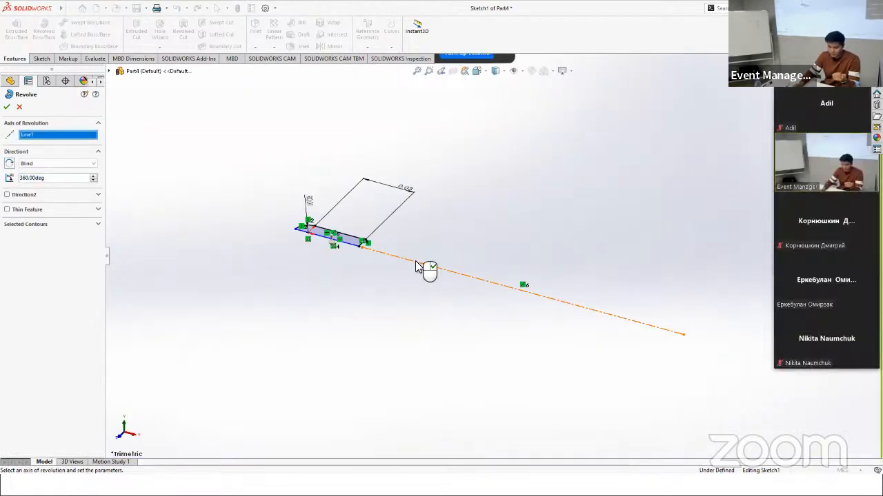
{"action": "left_click", "coordinate": [9, 107]}
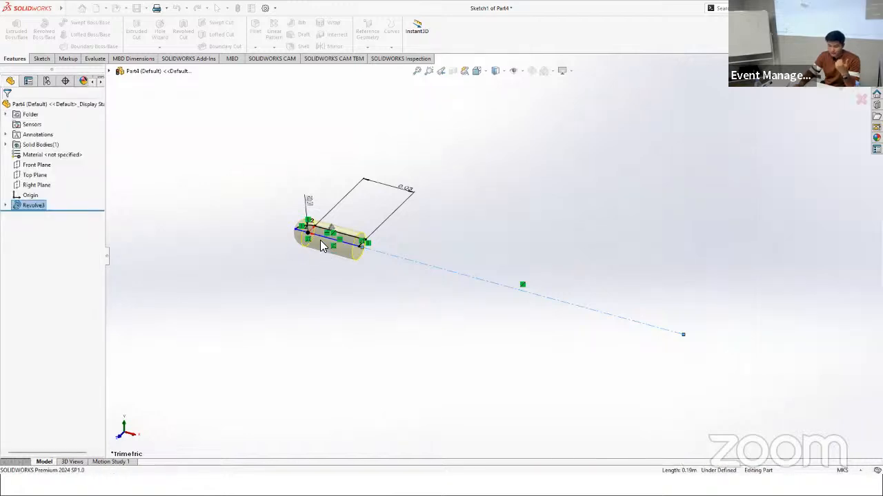
{"action": "key", "text": "f"}
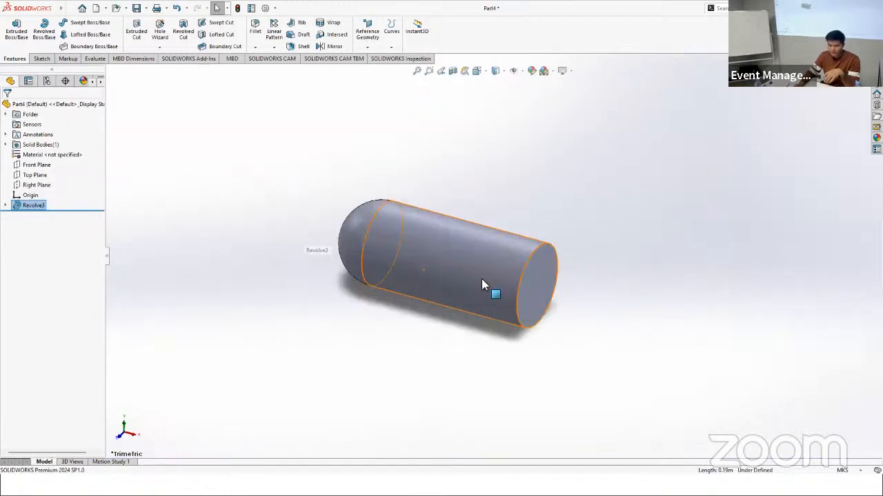
Step: Shell the revolved body to a 0.001 m wall thickness, removing its flat circular end face
{"action": "middle_click_drag", "start_coordinate": [376, 339], "coordinate": [396, 325]}
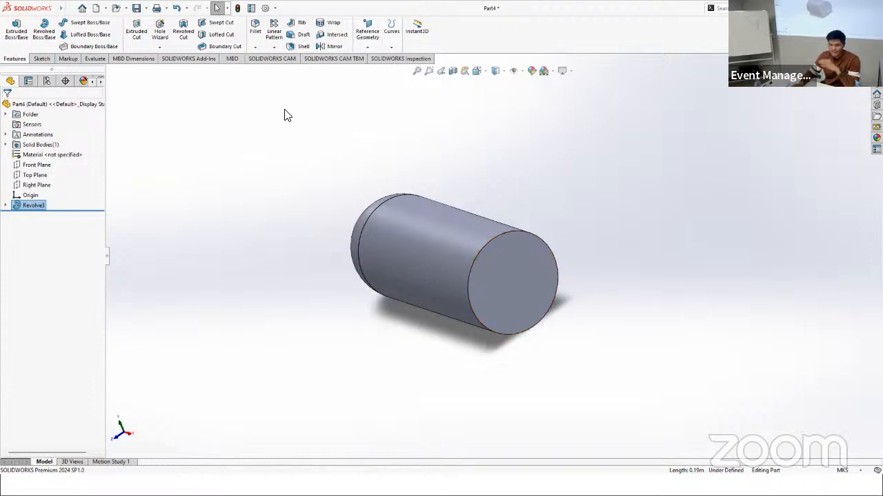
{"action": "left_click", "coordinate": [304, 46]}
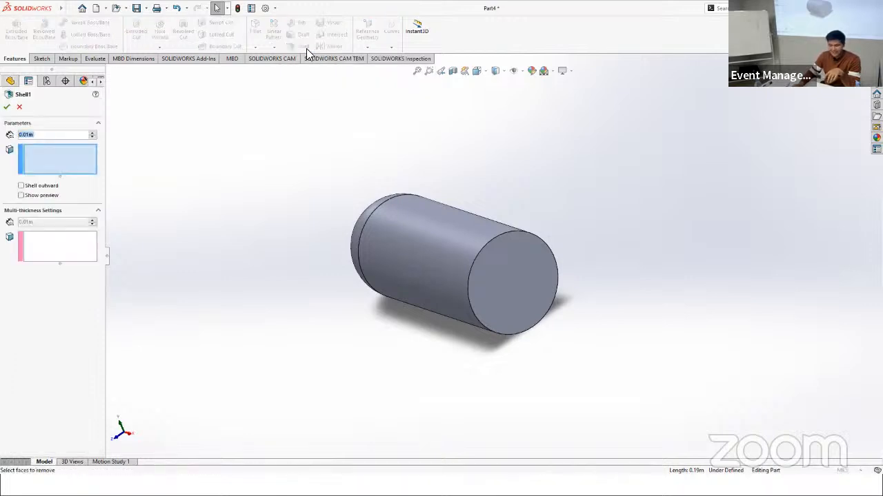
{"action": "left_click", "coordinate": [508, 276]}
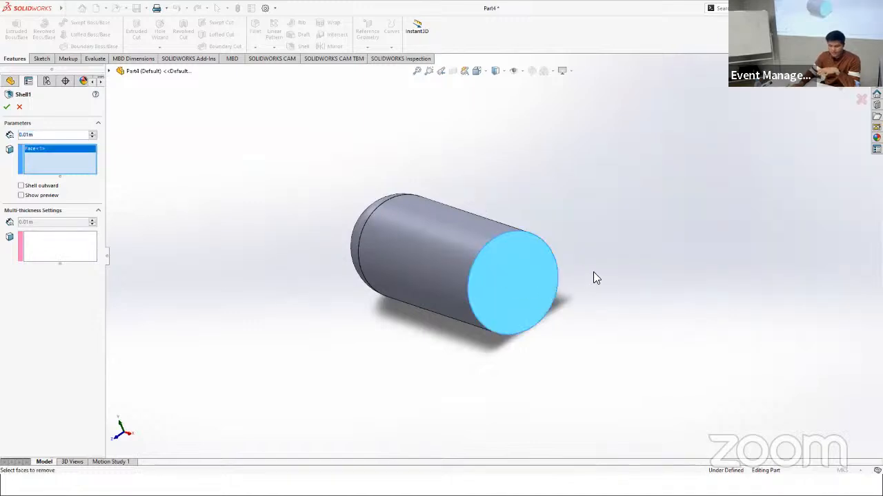
{"action": "left_click", "coordinate": [32, 135]}
{"action": "left_click", "coordinate": [31, 136]}
{"action": "key", "text": "BackSpace"}
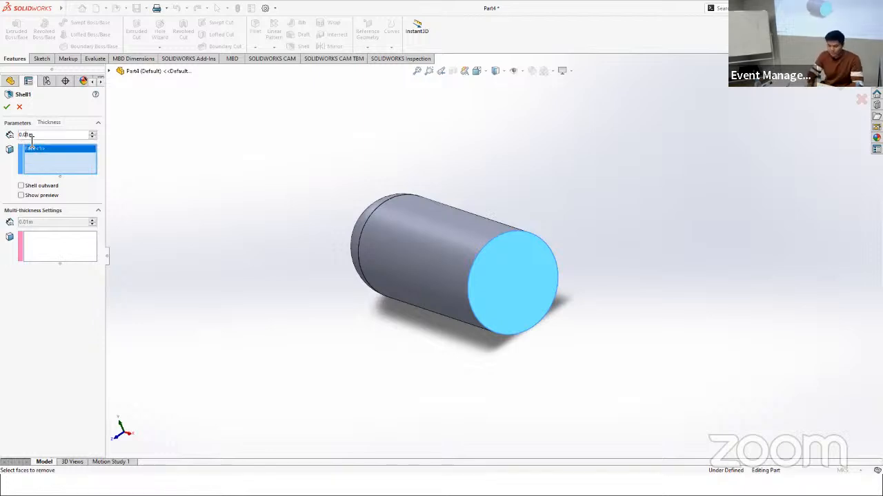
{"action": "type", "text": "0"}
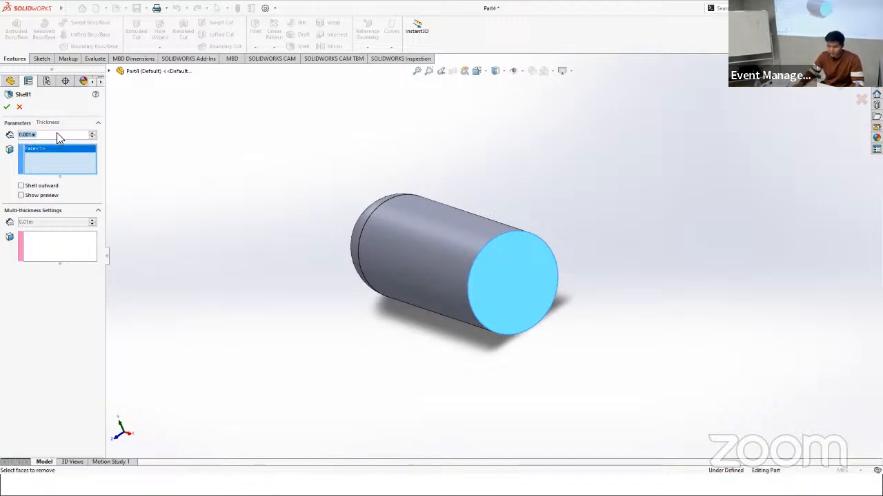
{"action": "left_click", "coordinate": [8, 108]}
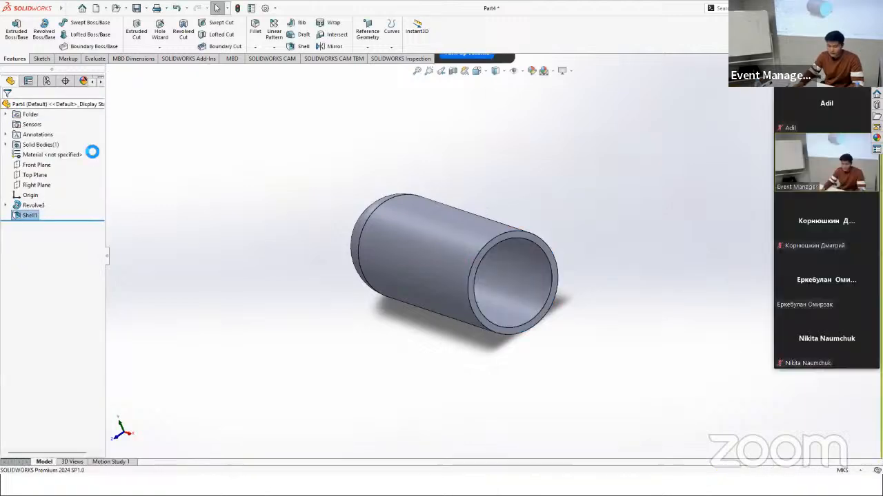
Step: Start a sketch on the Front Plane and draw a rectangle about 0.03 m by 0.002 m just above the cylindrical body
{"action": "middle_click_drag", "start_coordinate": [557, 322], "coordinate": [598, 302]}
{"action": "scroll", "coordinate": [482, 207], "scroll_direction": "up", "scroll_amount": 2}
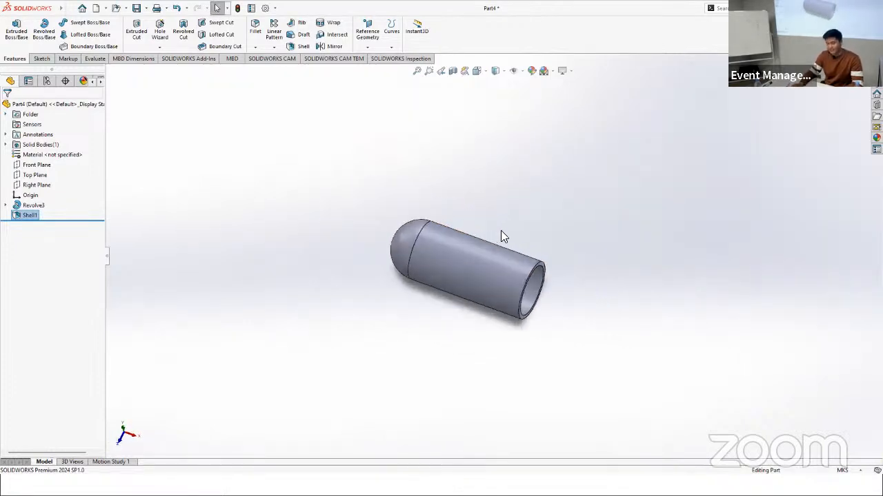
{"action": "scroll", "coordinate": [504, 237], "scroll_direction": "down", "scroll_amount": 3}
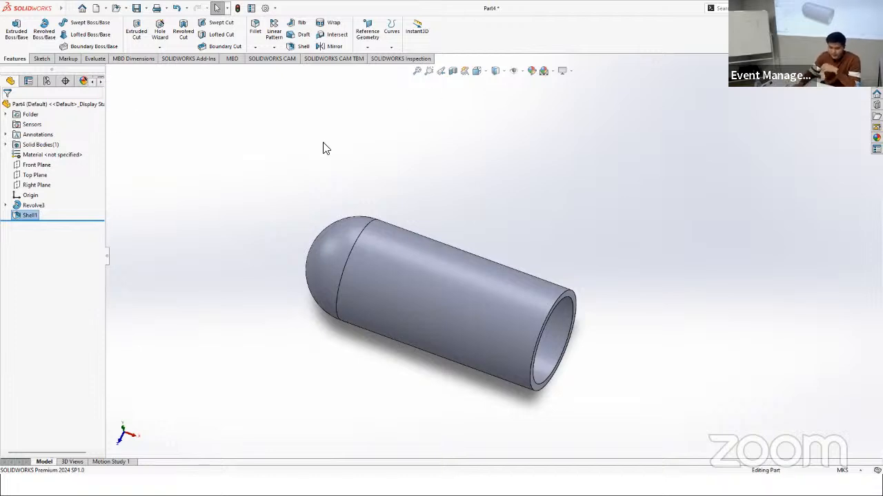
{"action": "left_click", "coordinate": [36, 164]}
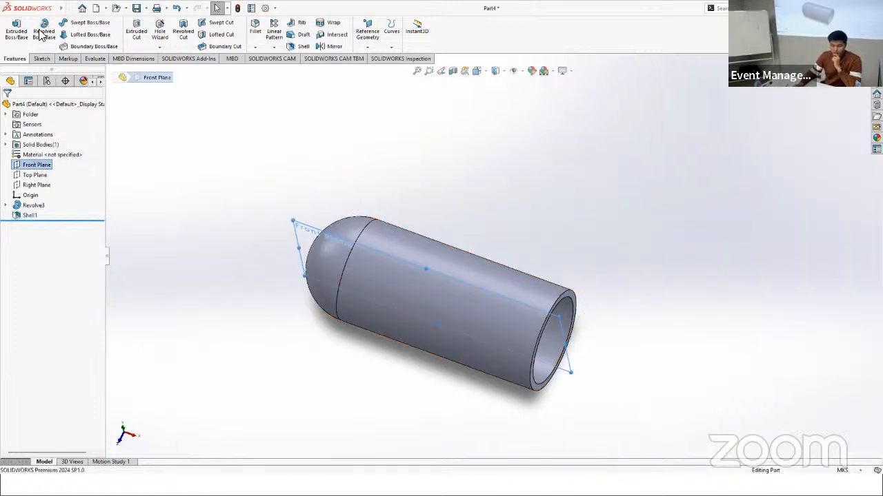
{"action": "left_click", "coordinate": [43, 60]}
{"action": "left_click", "coordinate": [15, 31]}
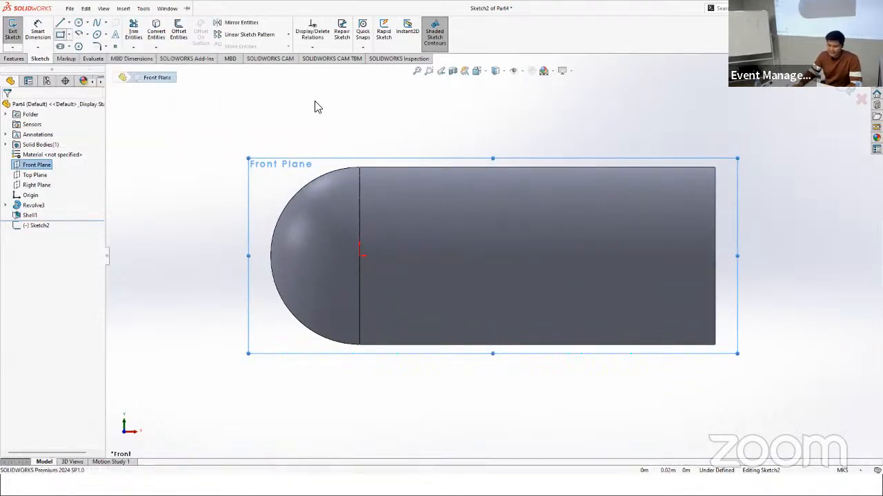
{"action": "left_click", "coordinate": [349, 115]}
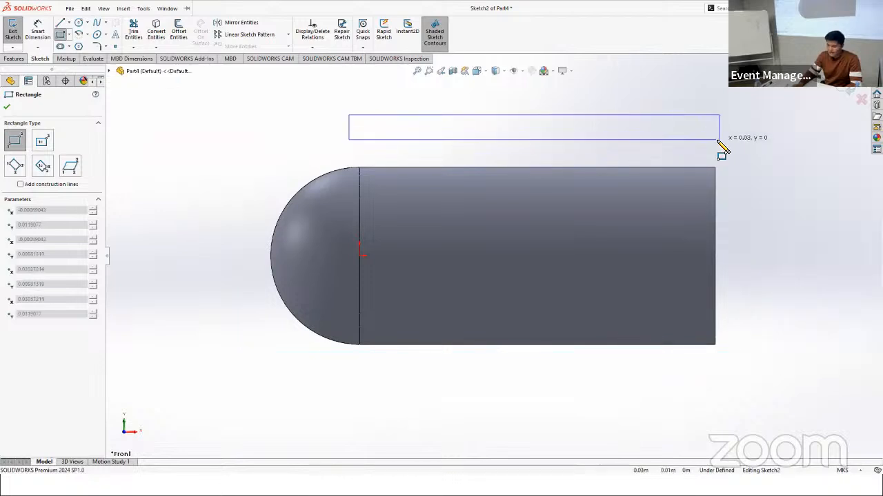
{"action": "left_click", "coordinate": [712, 139]}
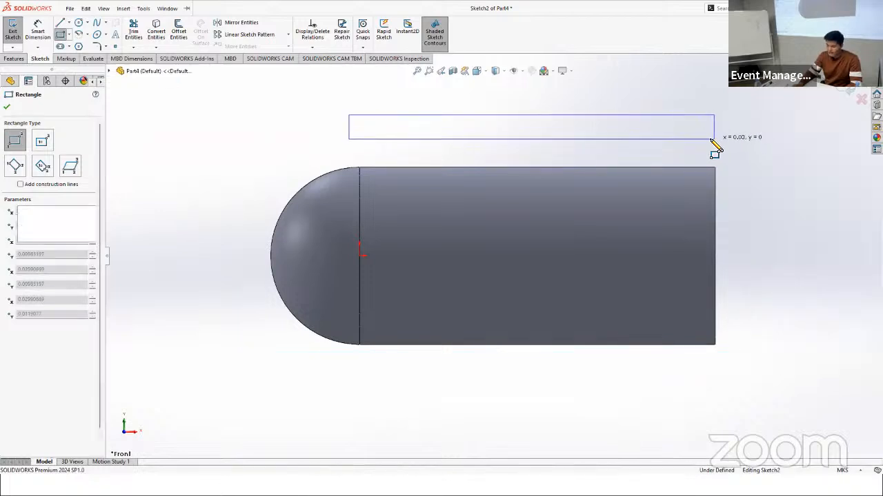
{"action": "key", "text": "Escape"}
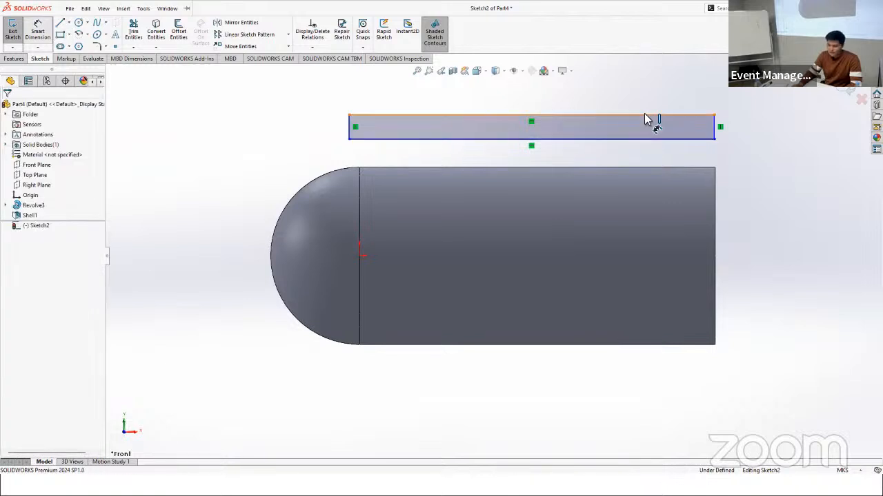
Step: Dimension the rectangle's short vertical side as 0.002 m
{"action": "left_click", "coordinate": [714, 126]}
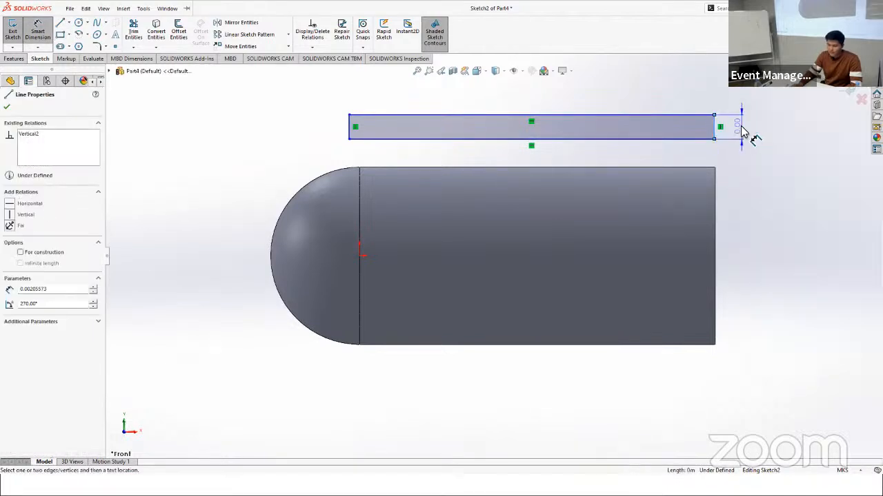
{"action": "left_click", "coordinate": [743, 132]}
{"action": "left_click", "coordinate": [745, 130]}
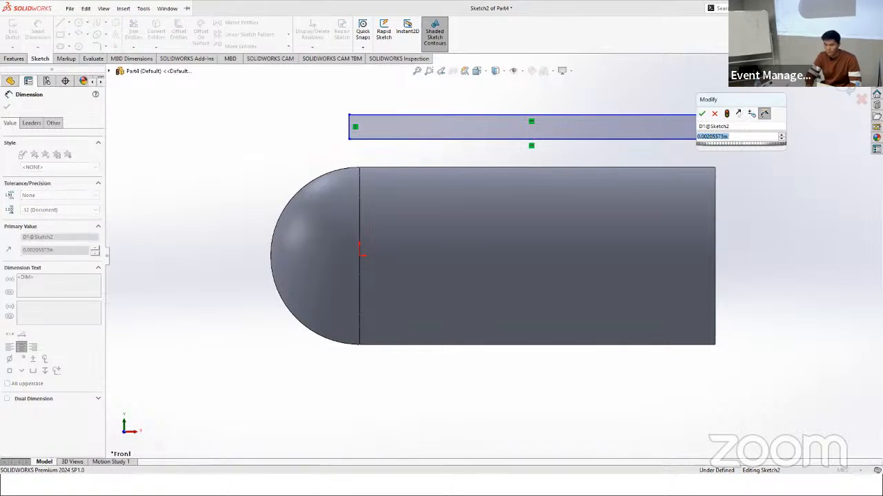
{"action": "type", "text": "0.002"}
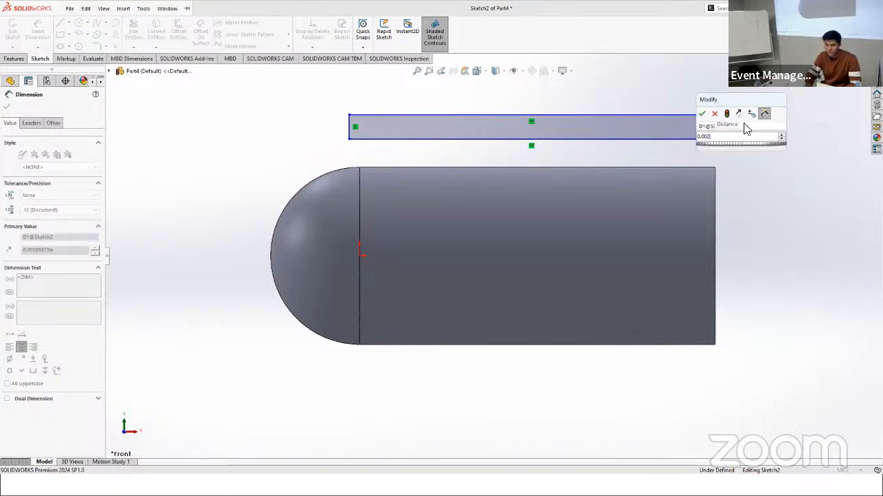
{"action": "key", "text": "Return"}
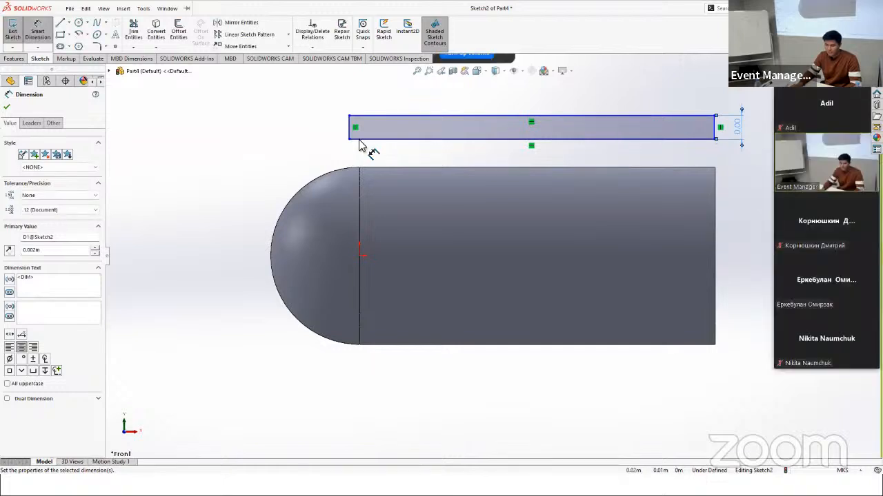
{"action": "left_click", "coordinate": [37, 32]}
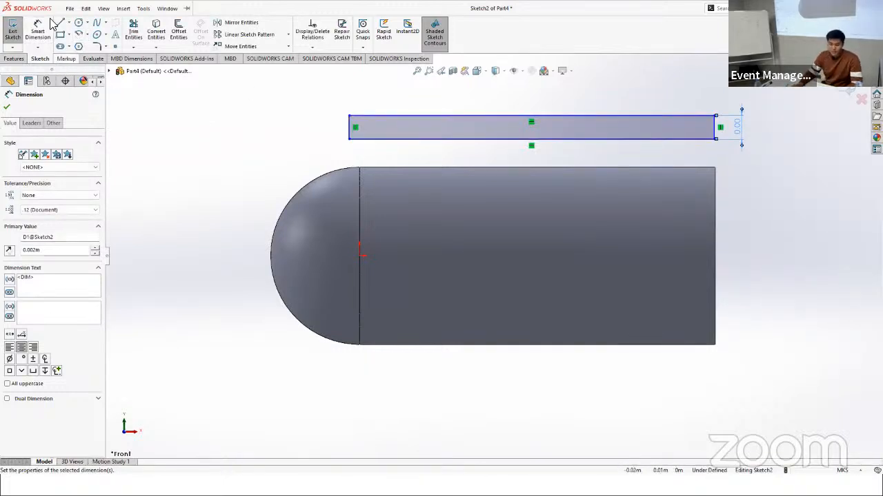
Step: Draw a horizontal centerline along the cylinder's upper edge, from the dome junction to the open end
{"action": "left_click", "coordinate": [78, 24]}
{"action": "left_click", "coordinate": [69, 23]}
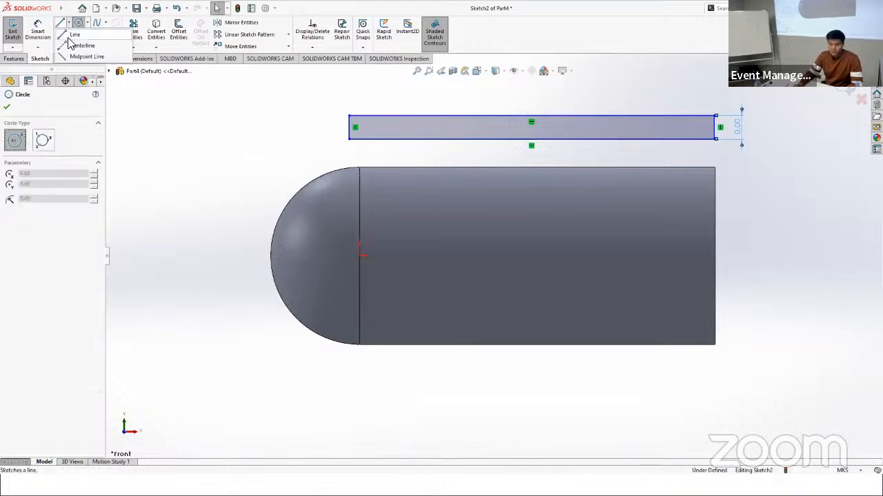
{"action": "left_click", "coordinate": [74, 43]}
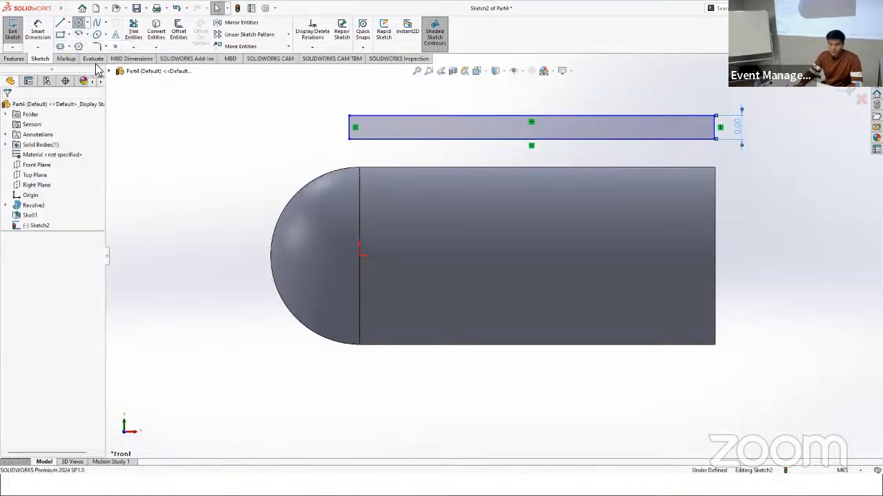
{"action": "left_click", "coordinate": [360, 168]}
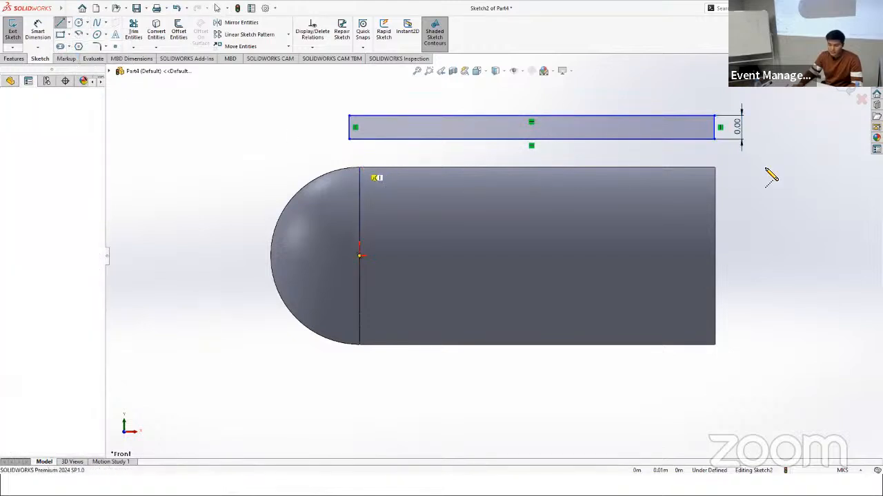
{"action": "left_click", "coordinate": [715, 167]}
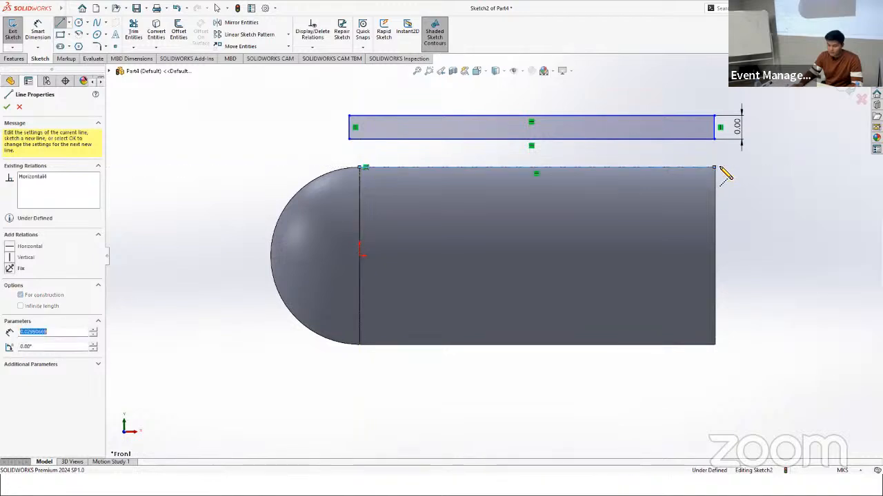
{"action": "key", "text": "Escape"}
{"action": "key", "text": "Escape"}
{"action": "left_click", "coordinate": [61, 25]}
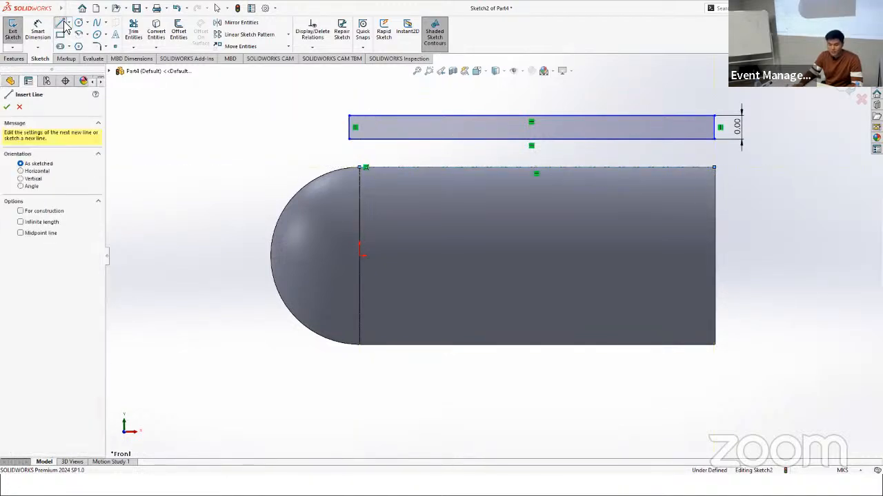
{"action": "key", "text": "Escape"}
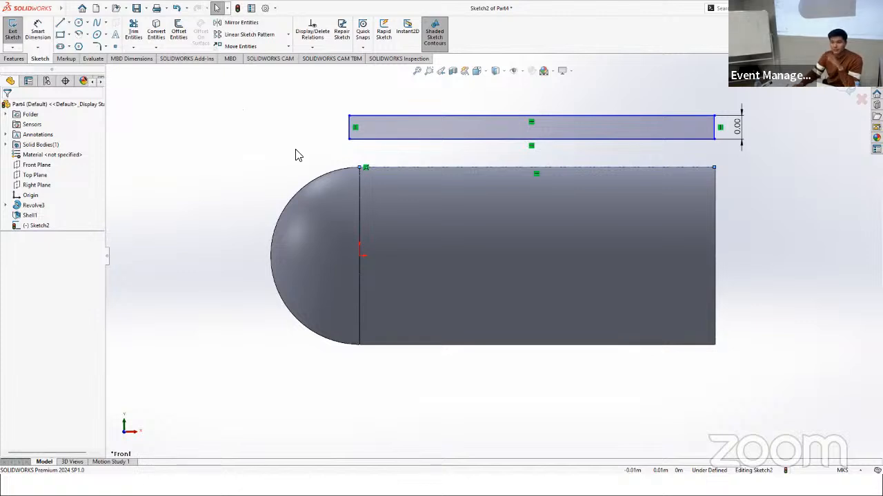
Step: Add a vertical relation between the centerline's dome-side endpoint and the midpoint of the rectangle's nearby short side
{"action": "left_click", "coordinate": [360, 166]}
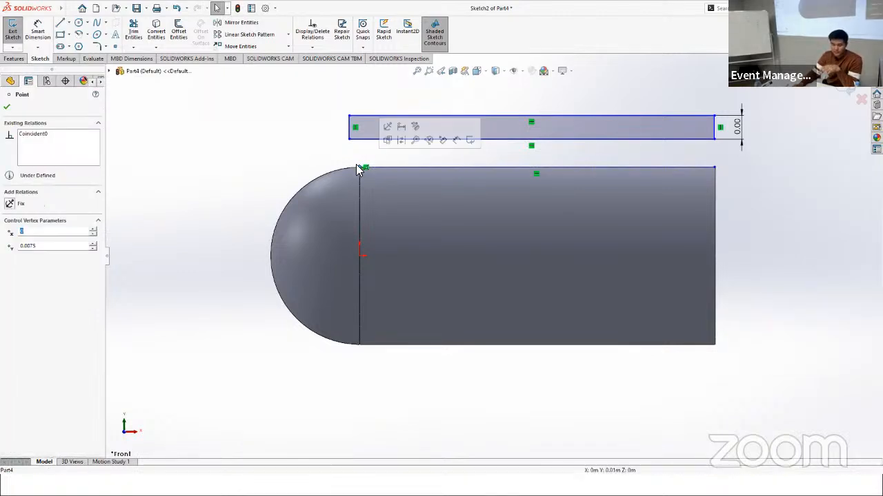
{"action": "left_click", "coordinate": [349, 128]}
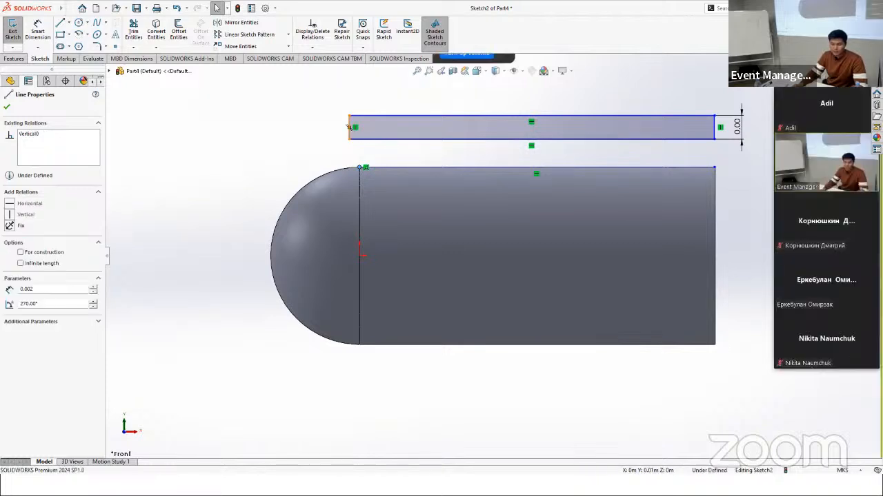
{"action": "left_click", "coordinate": [349, 127]}
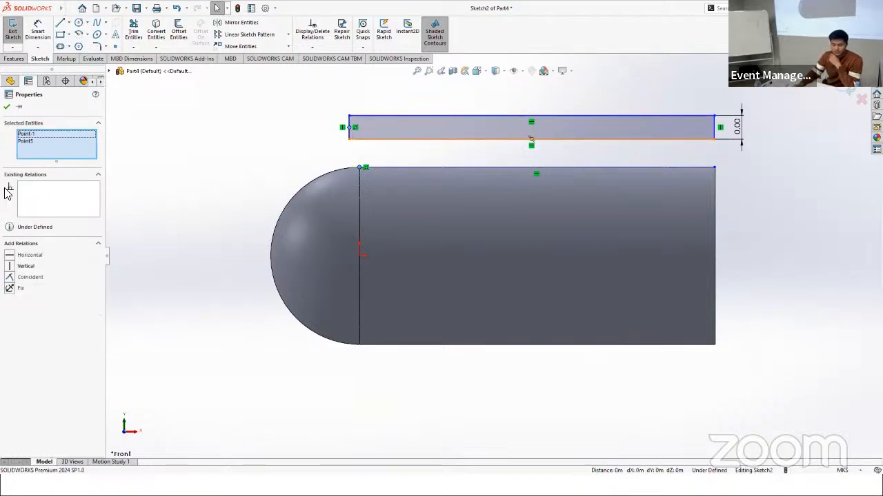
{"action": "left_click", "coordinate": [9, 268]}
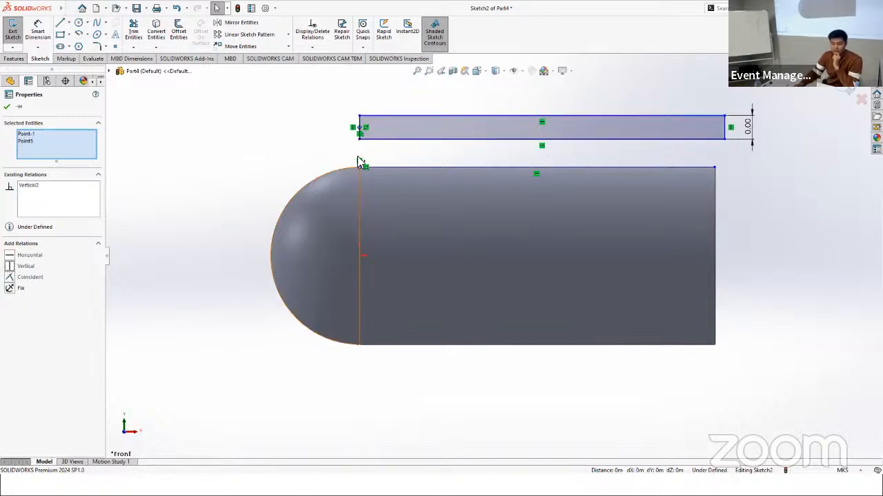
{"action": "left_click", "coordinate": [724, 131]}
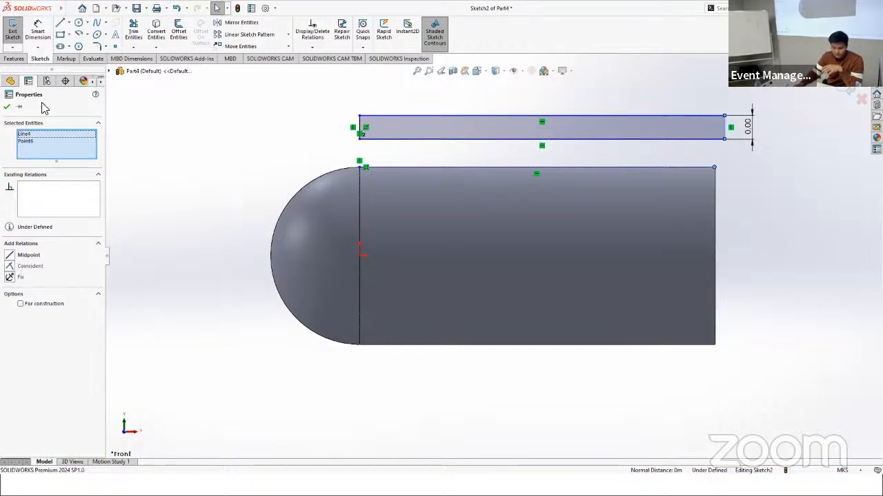
{"action": "left_click", "coordinate": [7, 107]}
Step: Dimension the rectangle's long lower side as 0.03 m
{"action": "left_click", "coordinate": [38, 31]}
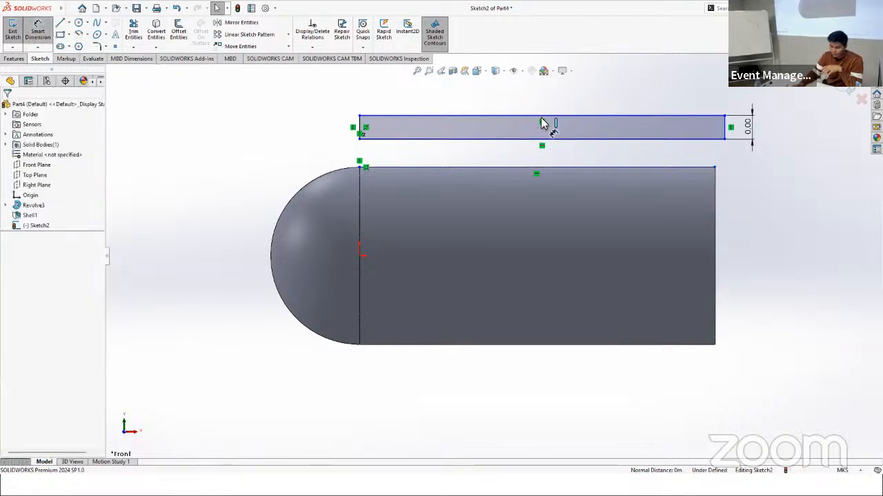
{"action": "left_click", "coordinate": [584, 140]}
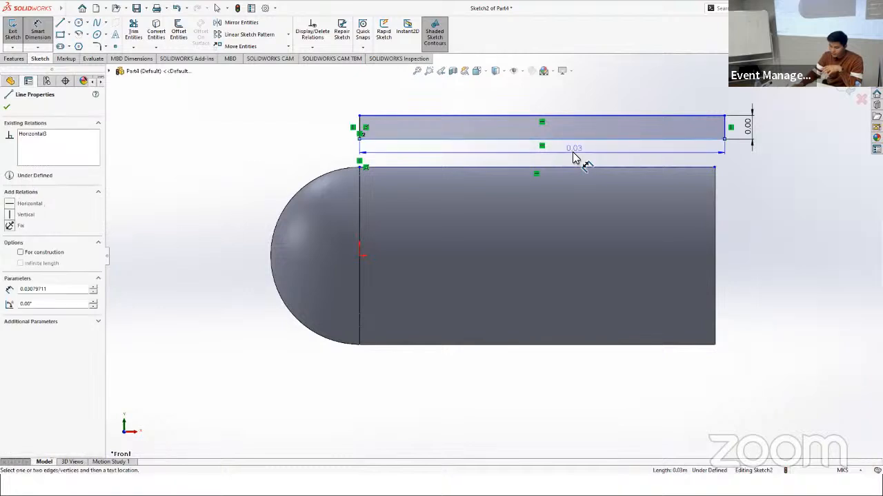
{"action": "left_click", "coordinate": [575, 158]}
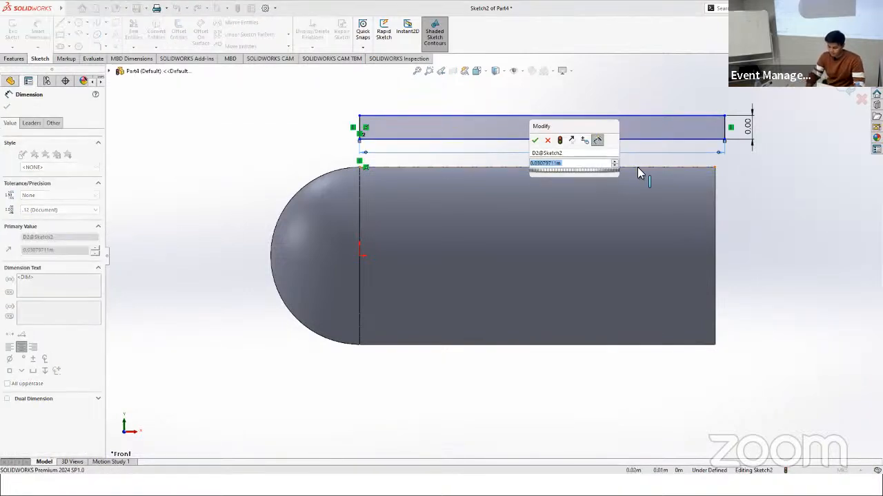
{"action": "type", "text": "0.03"}
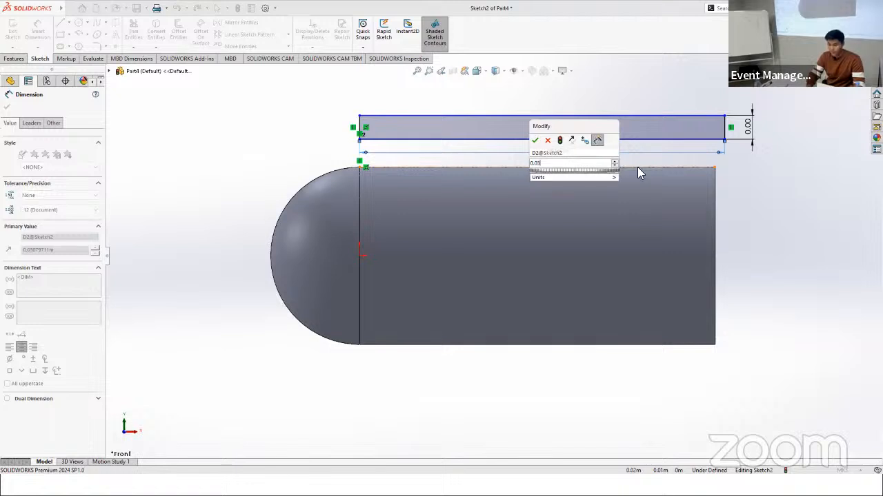
{"action": "key", "text": "Return"}
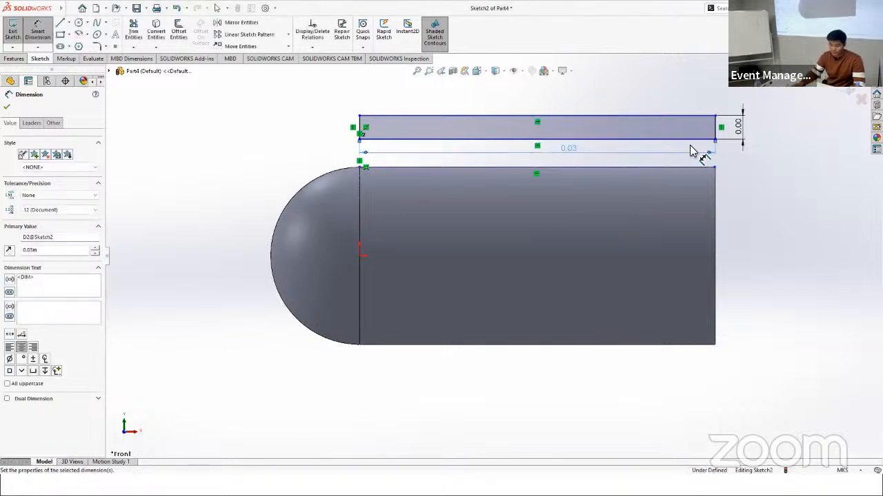
Step: Start a blind boss extrusion of the rectangle in two directions and set the first direction's depth to 0.005 m
{"action": "left_click", "coordinate": [12, 59]}
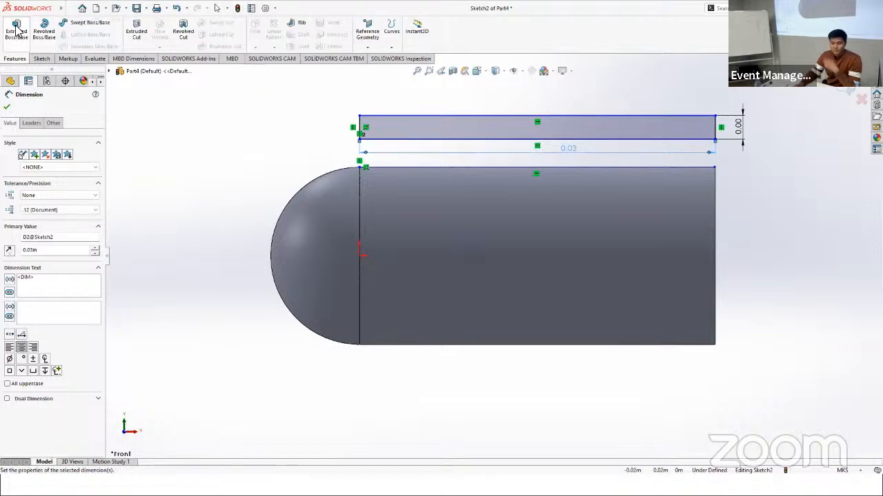
{"action": "left_click", "coordinate": [14, 38]}
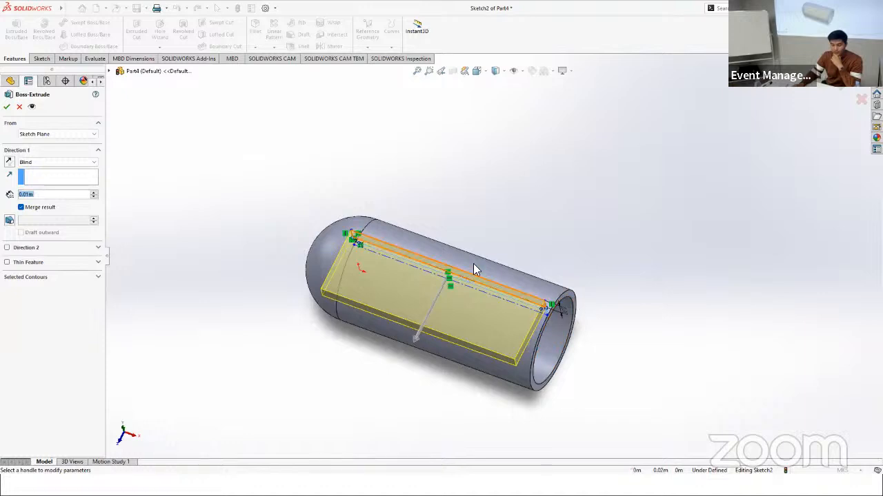
{"action": "middle_click_drag", "start_coordinate": [579, 303], "coordinate": [587, 300]}
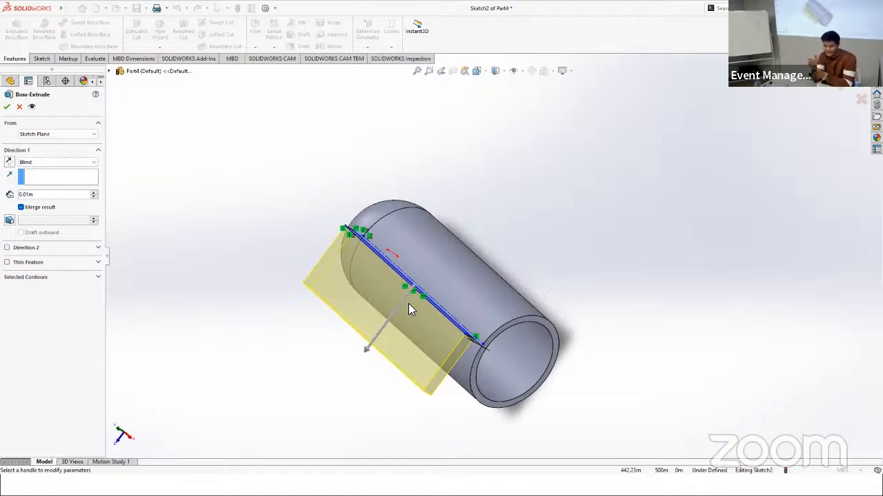
{"action": "left_click", "coordinate": [7, 248]}
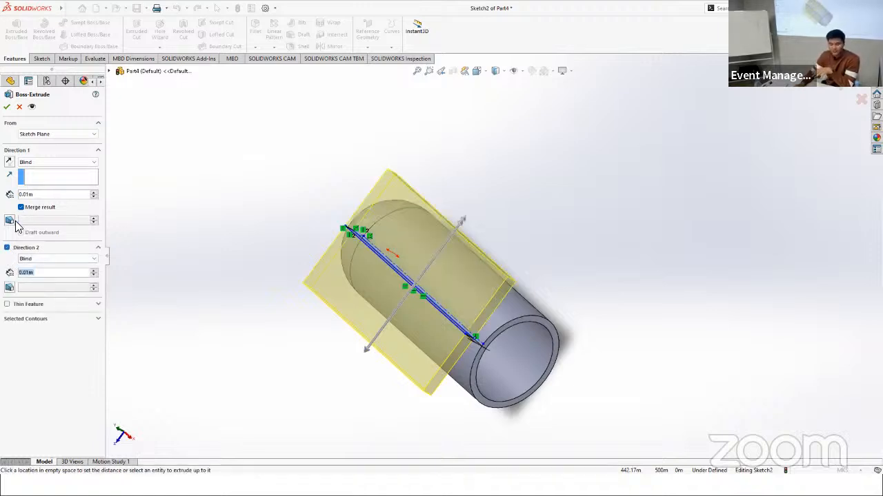
{"action": "left_click", "coordinate": [43, 195]}
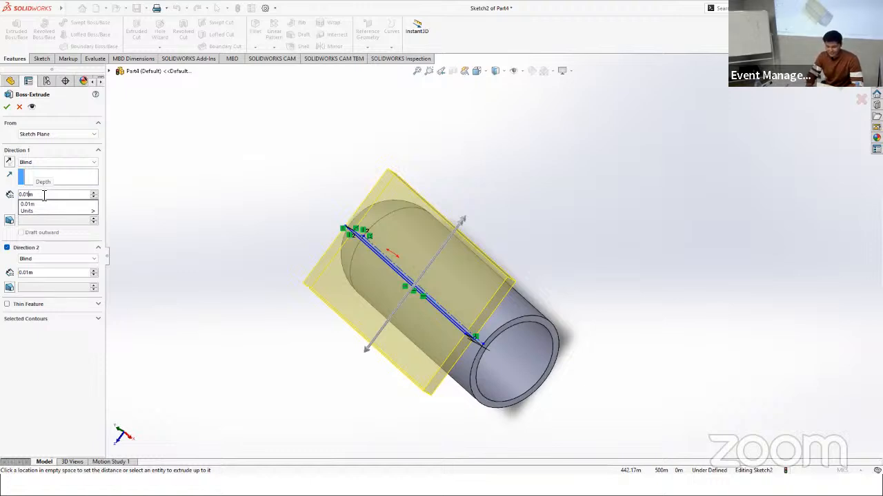
{"action": "key", "text": "BackSpace"}
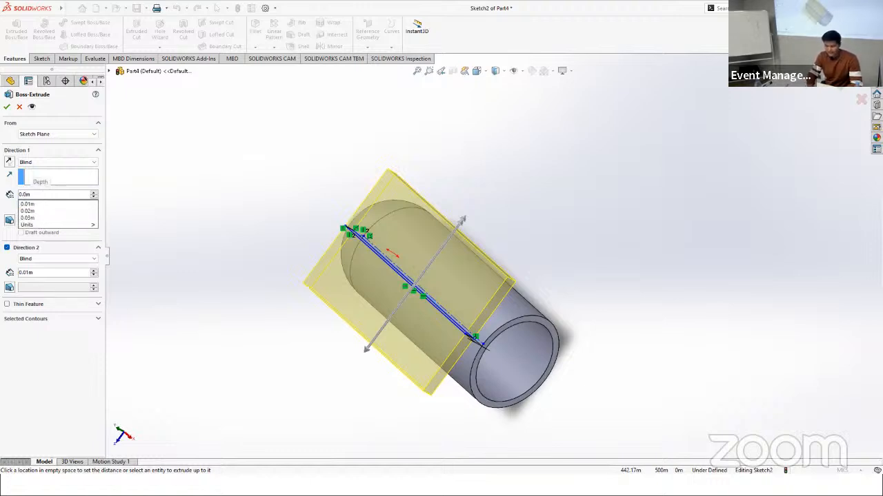
{"action": "type", "text": "05"}
{"action": "key", "text": "Return"}
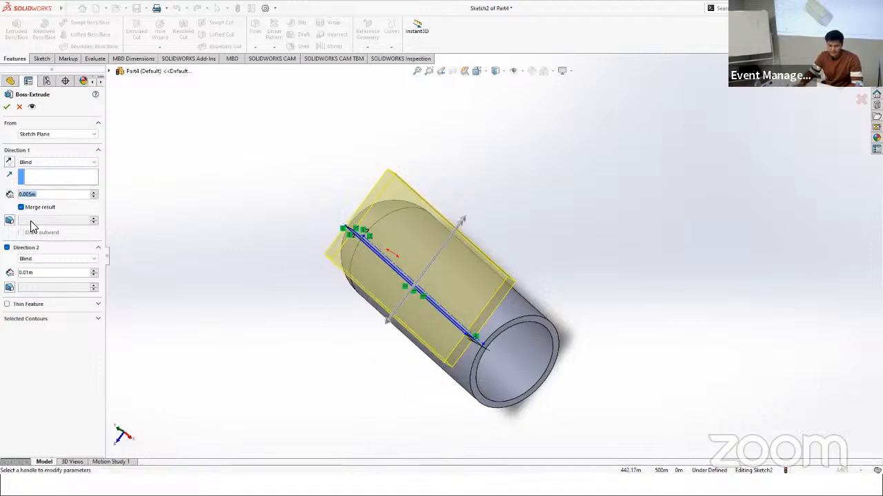
Step: Set the second direction's depth to 0.005 m and complete the rectangle's extrusion
{"action": "left_click", "coordinate": [64, 273]}
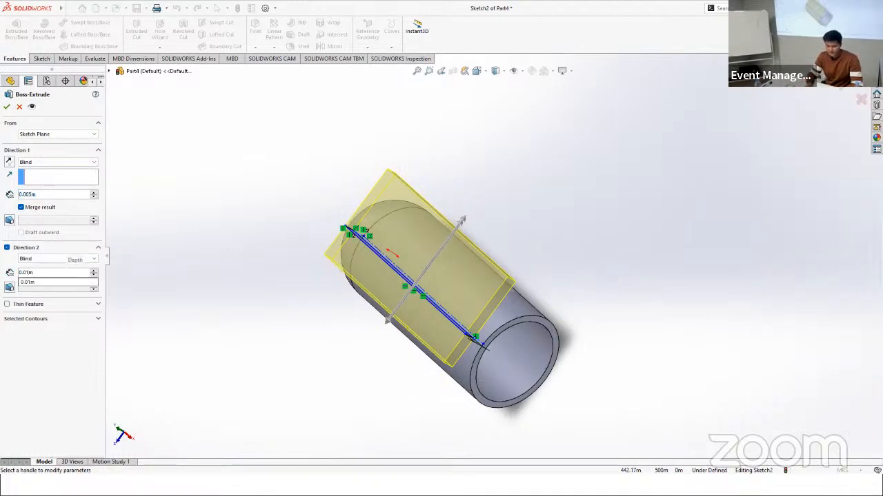
{"action": "key", "text": "BackSpace"}
{"action": "type", "text": "05"}
{"action": "key", "text": "Return"}
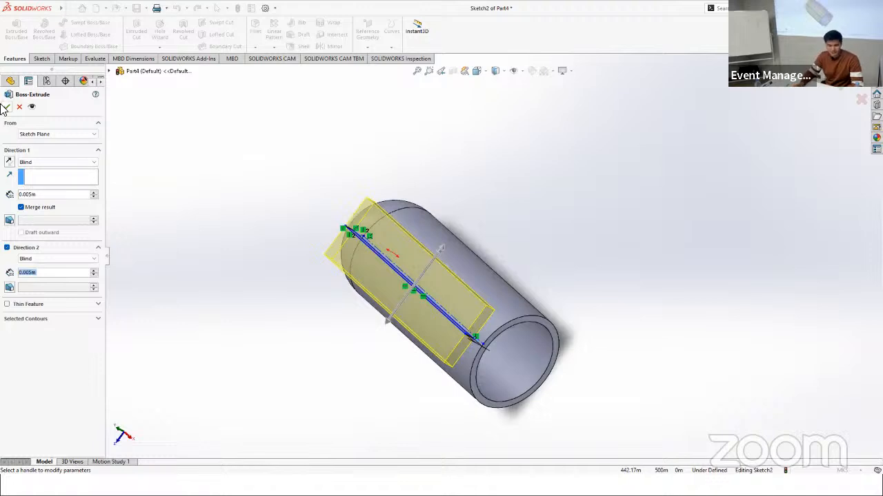
{"action": "left_click", "coordinate": [5, 107]}
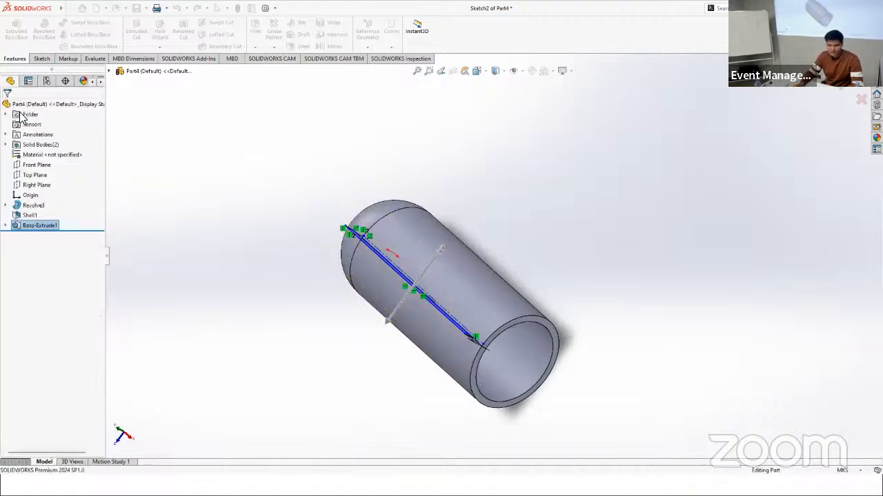
{"action": "middle_click_drag", "start_coordinate": [618, 321], "coordinate": [562, 243]}
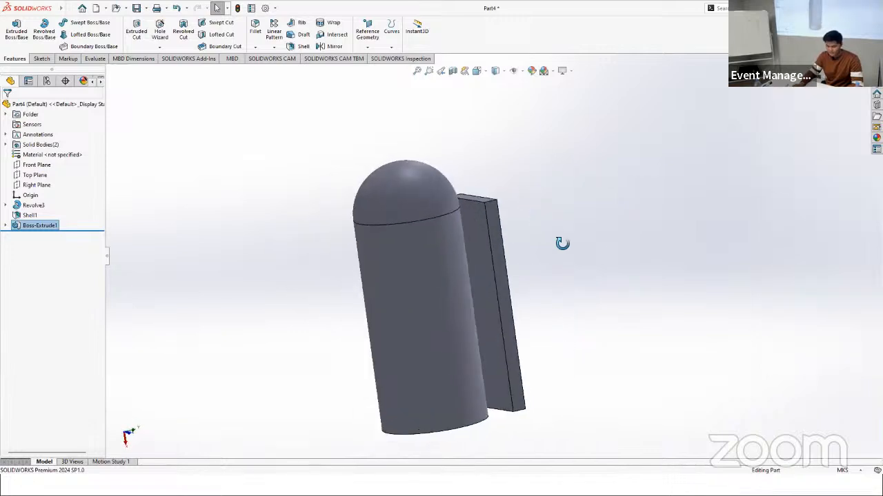
{"action": "mouse_move", "coordinate": [554, 179]}
{"action": "middle_mouse_down"}
{"action": "mouse_move", "coordinate": [552, 187]}
{"action": "mouse_move", "coordinate": [465, 184]}
{"action": "middle_mouse_up"}
{"action": "right_click", "coordinate": [548, 185]}
{"action": "left_click", "coordinate": [530, 158]}
{"action": "left_click", "coordinate": [38, 58]}
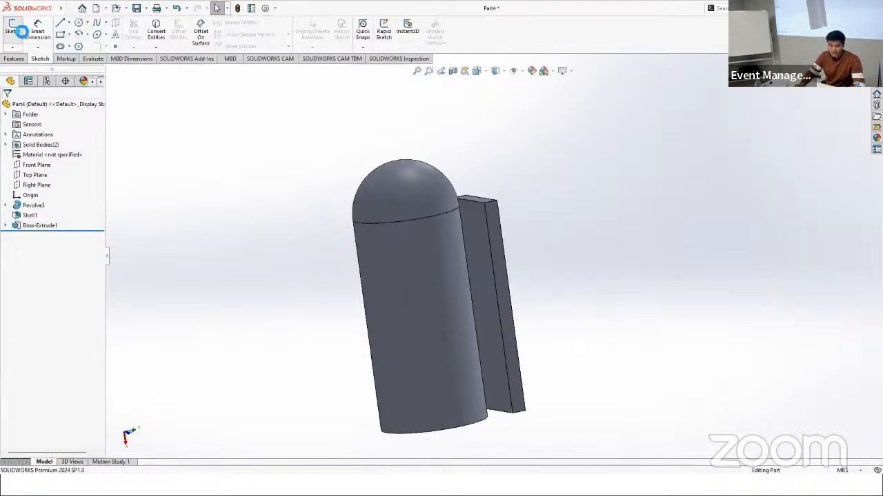
{"action": "left_click", "coordinate": [12, 29]}
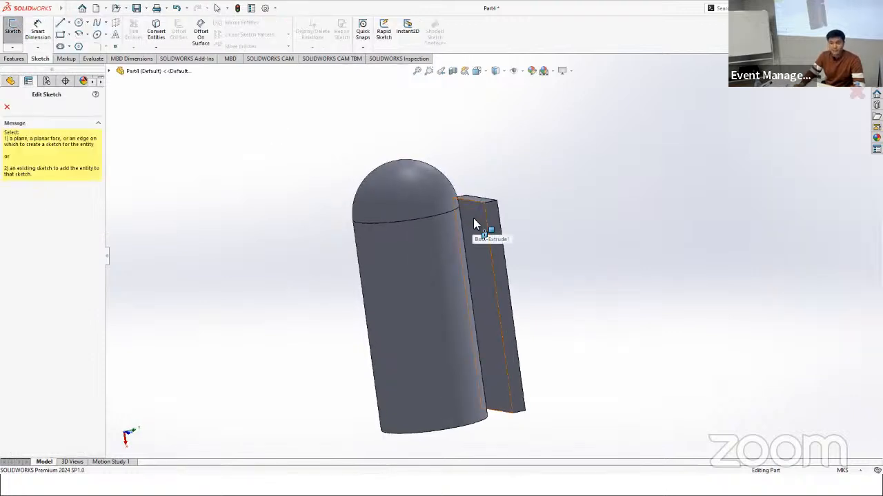
{"action": "left_click", "coordinate": [476, 223]}
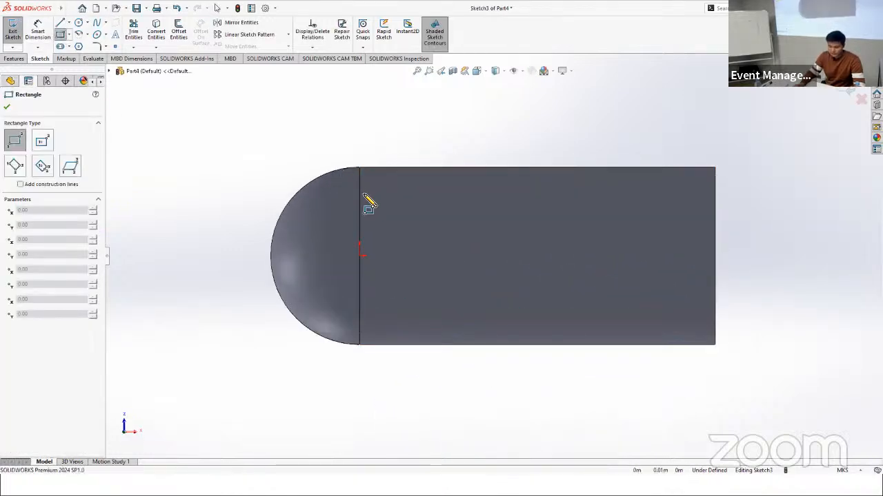
{"action": "middle_click_drag", "start_coordinate": [389, 191], "coordinate": [291, 185]}
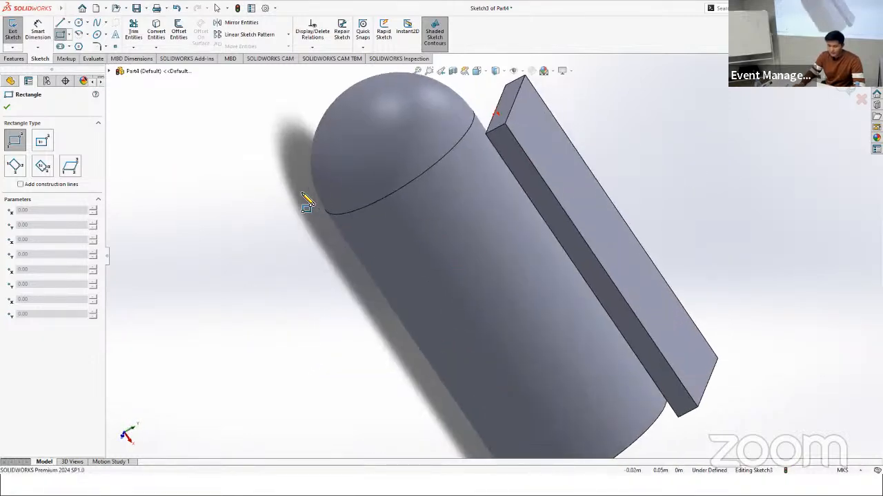
{"action": "scroll", "coordinate": [436, 238], "scroll_direction": "up", "scroll_amount": 3}
{"action": "scroll", "coordinate": [615, 181], "scroll_direction": "down", "scroll_amount": 1}
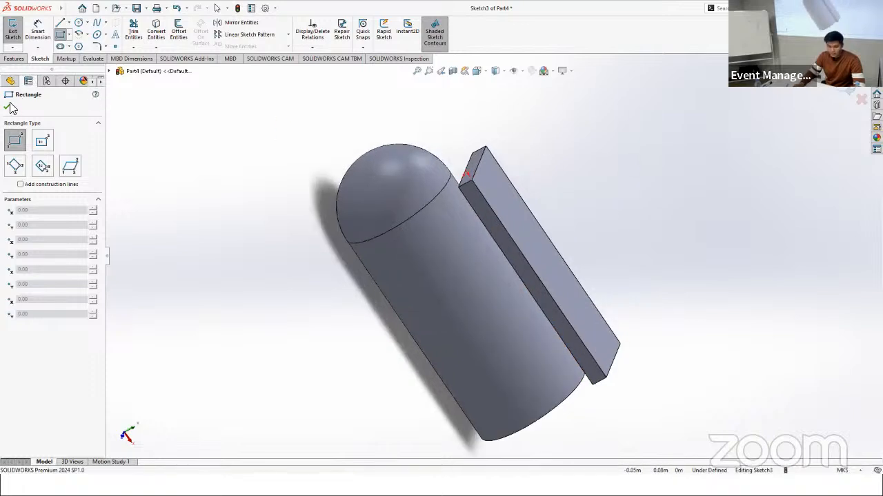
{"action": "key", "text": "Escape"}
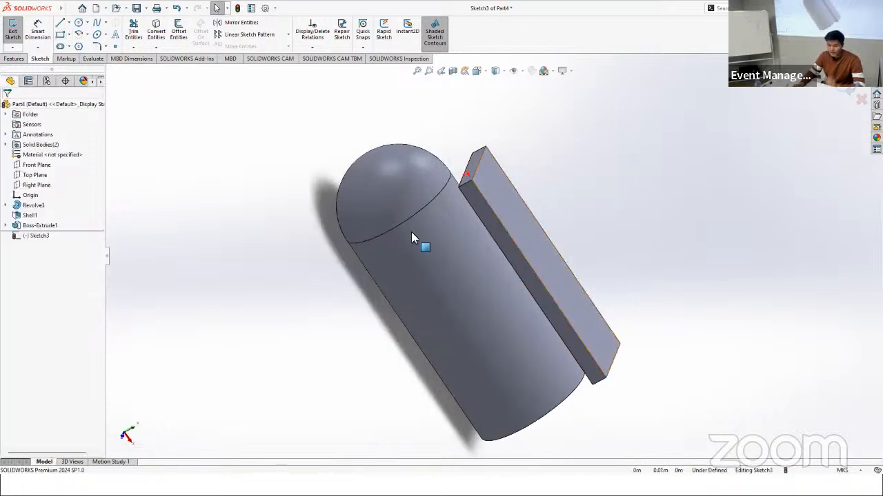
{"action": "left_click", "coordinate": [387, 166]}
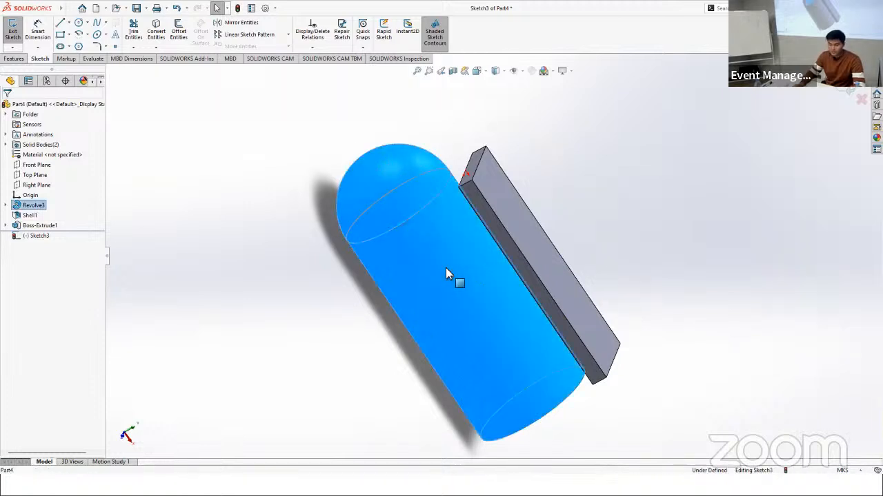
{"action": "right_click", "coordinate": [392, 181]}
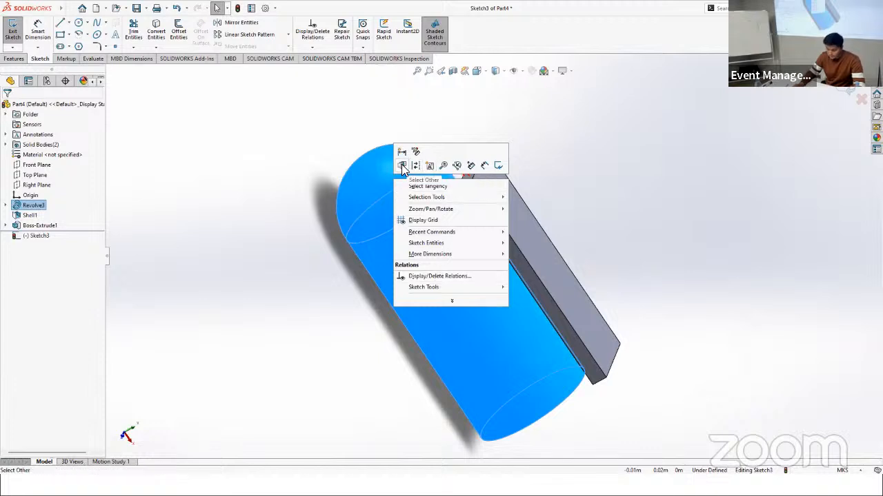
{"action": "left_click", "coordinate": [251, 197]}
{"action": "middle_click_drag", "start_coordinate": [600, 187], "coordinate": [623, 165]}
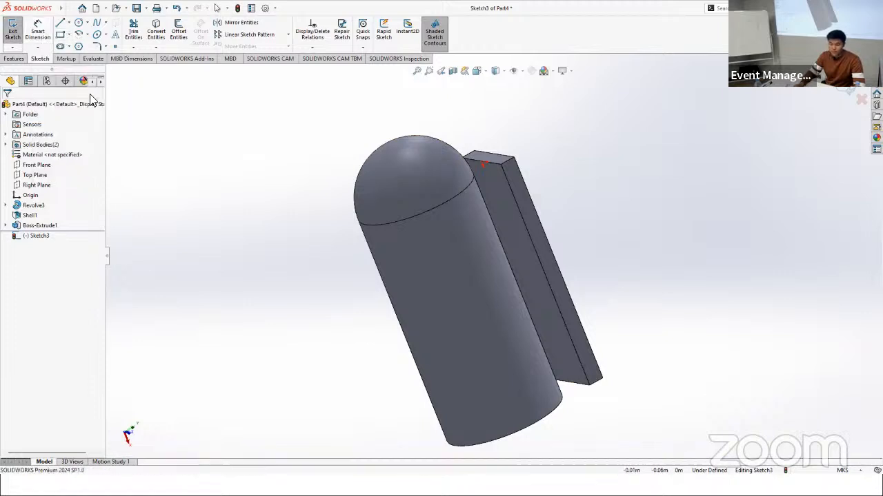
{"action": "middle_click_drag", "start_coordinate": [551, 176], "coordinate": [531, 204]}
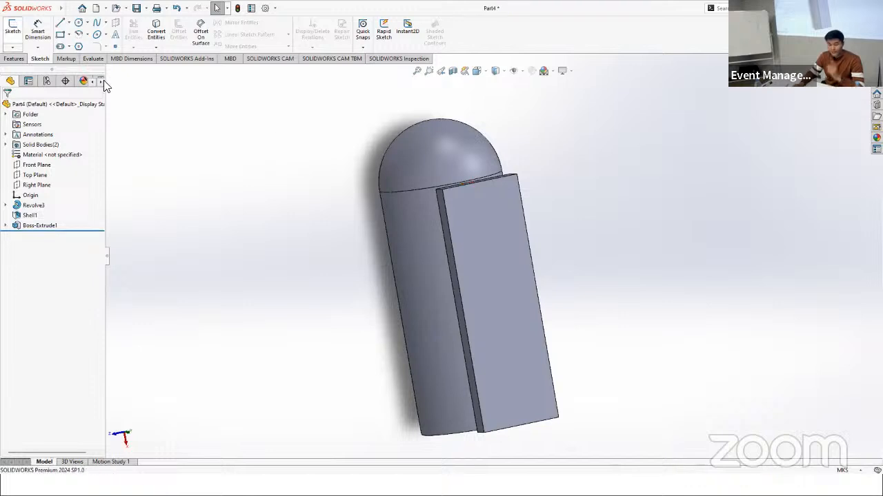
Step: Start a sketch on the plate's broad outer face and draw a corner rectangle about 0.0048 m long across the plate's full width at the dome end
{"action": "left_click", "coordinate": [14, 26]}
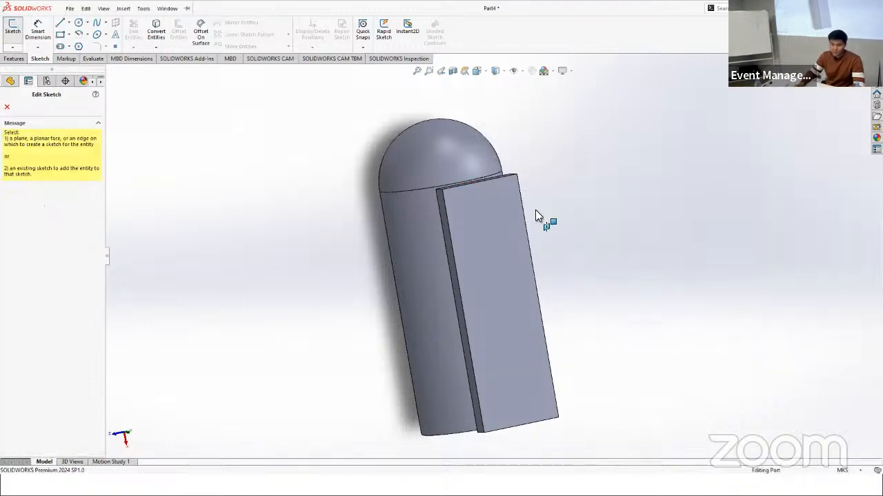
{"action": "left_click", "coordinate": [472, 195]}
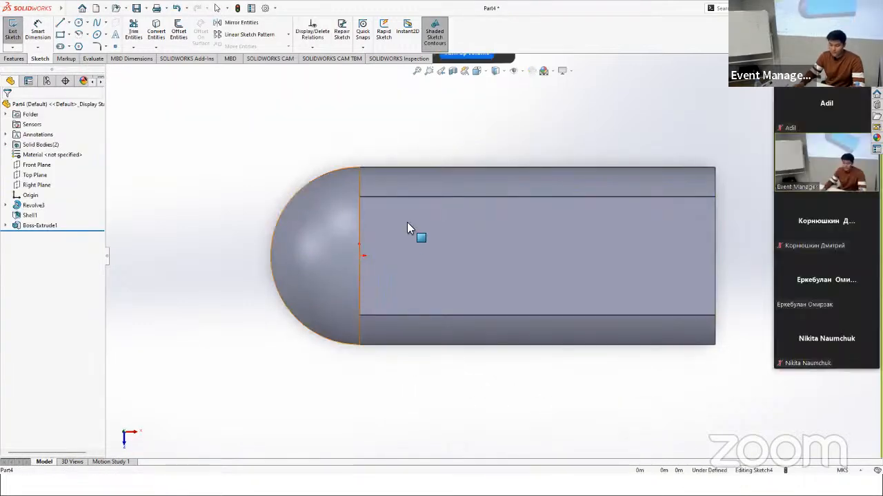
{"action": "left_click", "coordinate": [60, 34]}
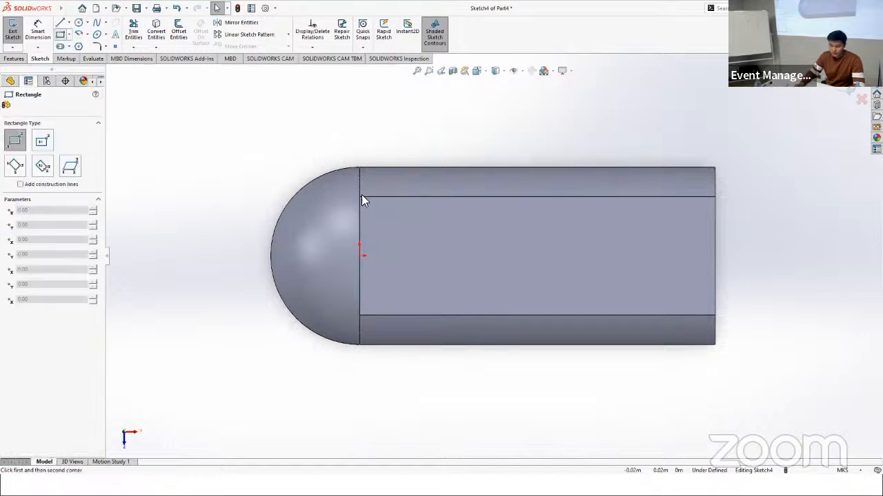
{"action": "left_click", "coordinate": [359, 197]}
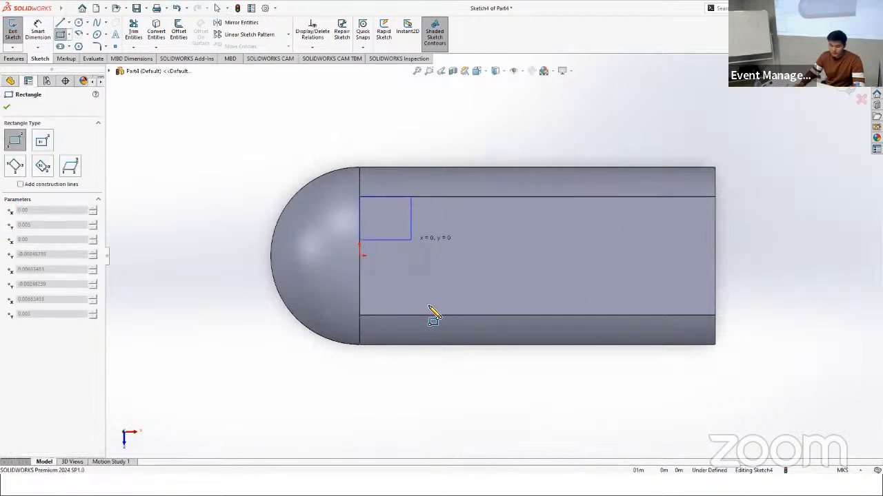
{"action": "left_click", "coordinate": [416, 315]}
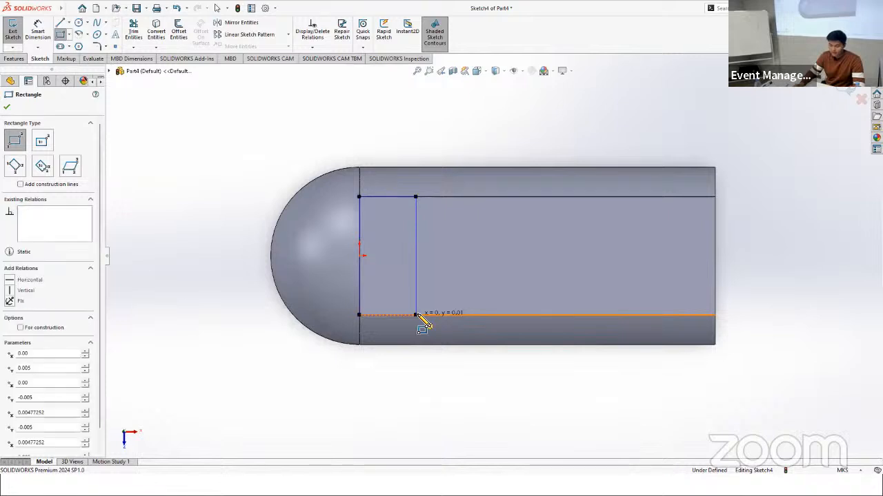
Step: Dimension the rectangle's upper side, running along the plate's length, as 0.04 m
{"action": "right_click_drag", "start_coordinate": [395, 185], "coordinate": [395, 167]}
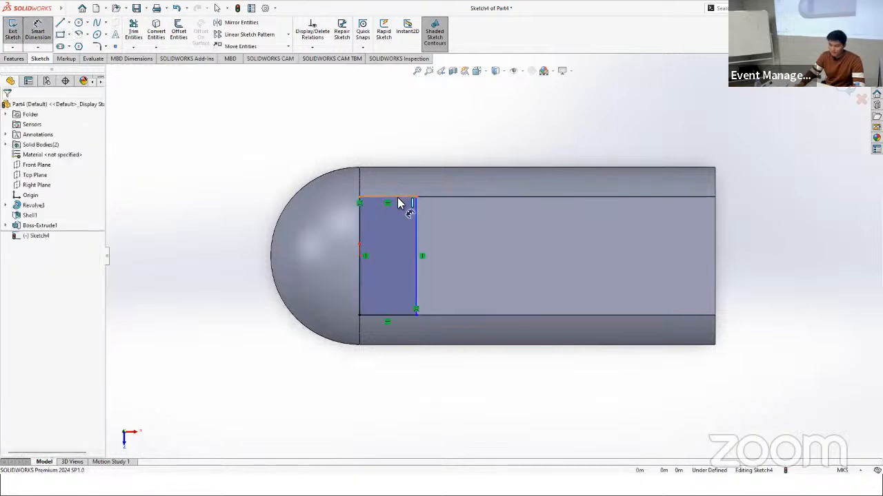
{"action": "left_click", "coordinate": [398, 197]}
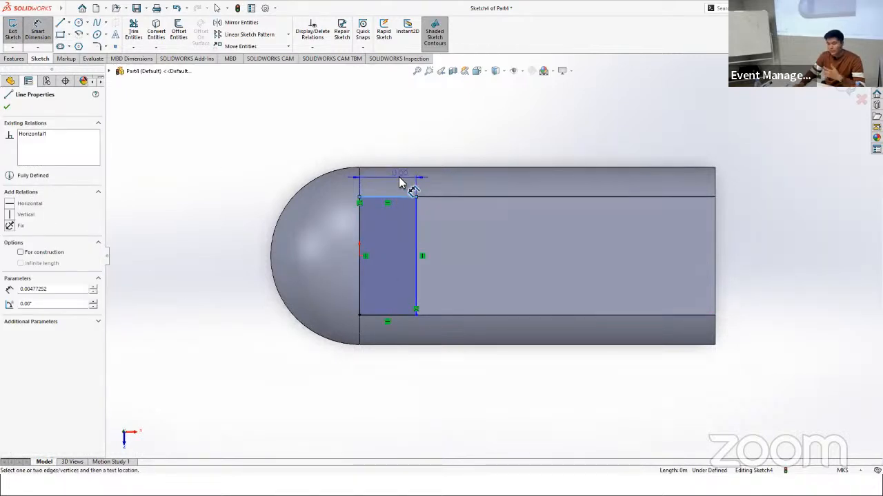
{"action": "left_click", "coordinate": [400, 177]}
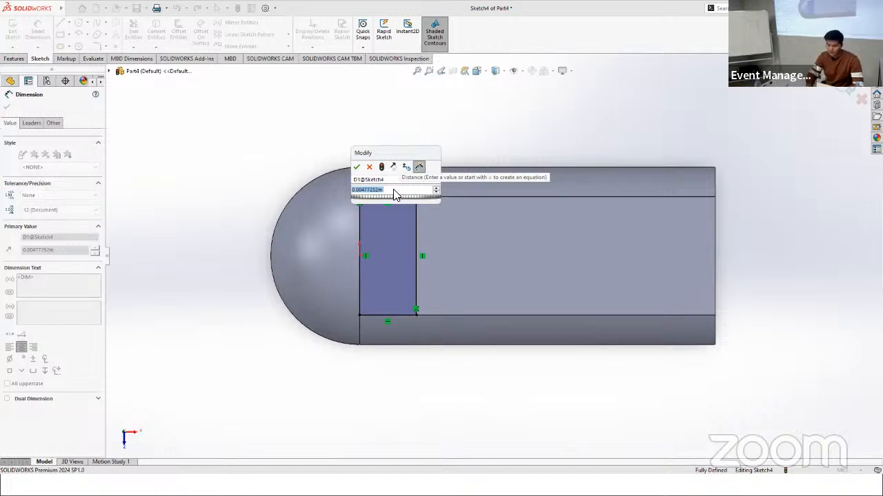
{"action": "type", "text": "0.00"}
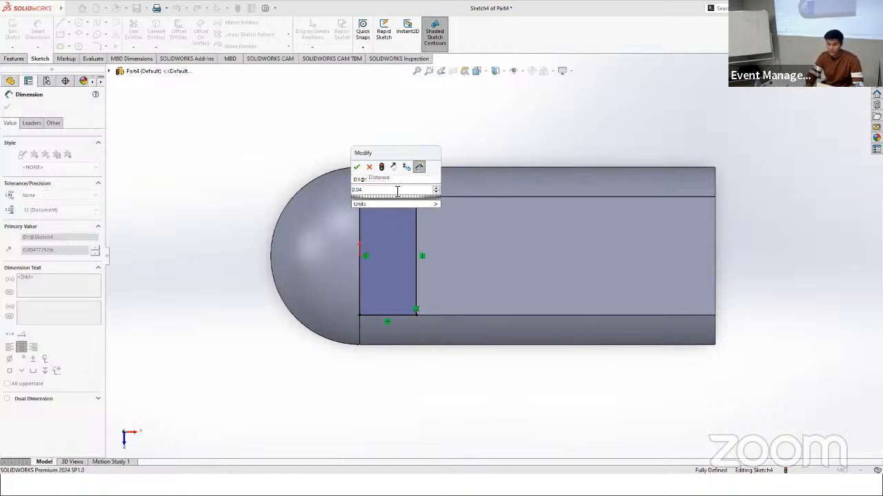
{"action": "type", "text": "4"}
{"action": "key", "text": "Return"}
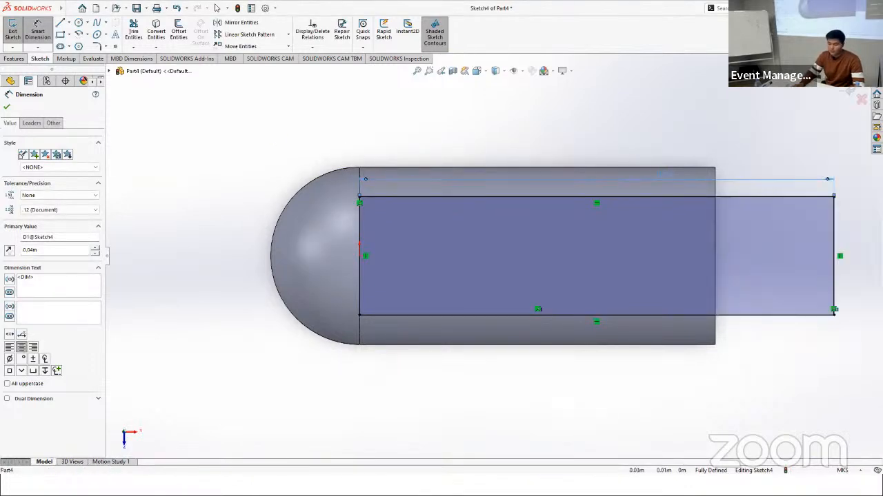
Step: Correct the rectangle's length dimension to 0.004 m by dividing the entered 0.04 by 10
{"action": "double_click", "coordinate": [659, 182]}
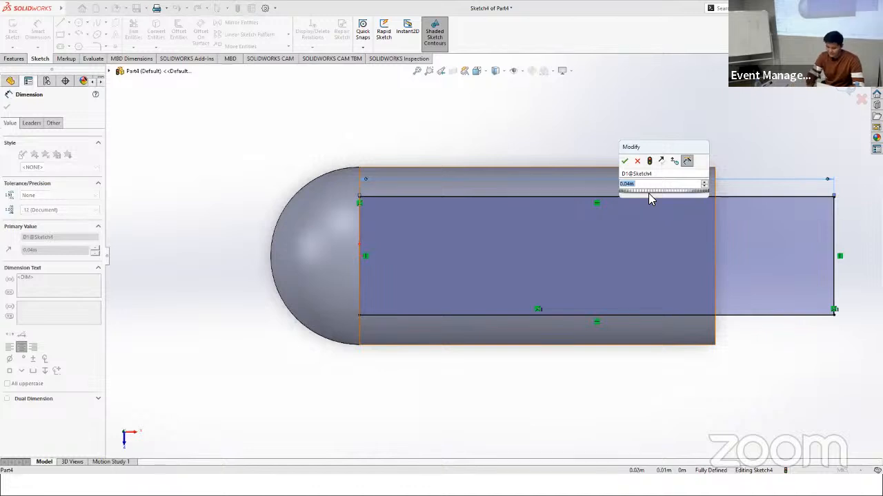
{"action": "type", "text": "0.03"}
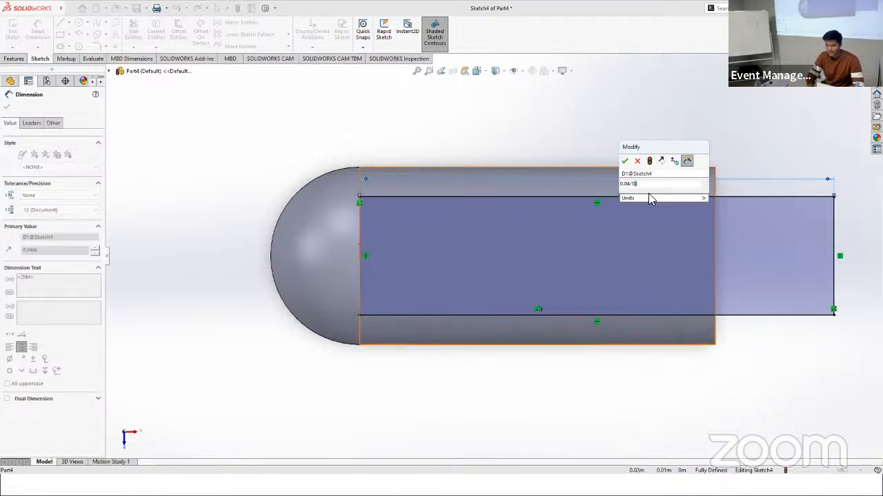
{"action": "key", "text": "Return"}
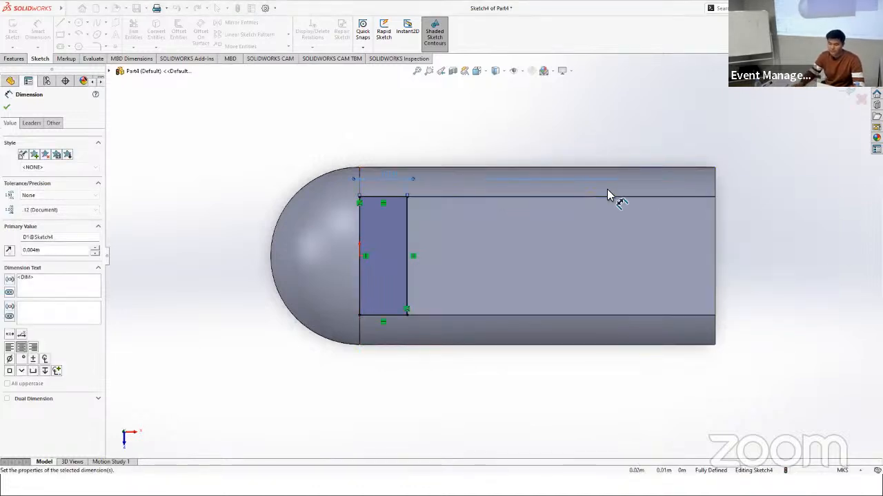
Step: Start a boss extrusion of the small rectangle at the plate's dome end
{"action": "left_click", "coordinate": [14, 58]}
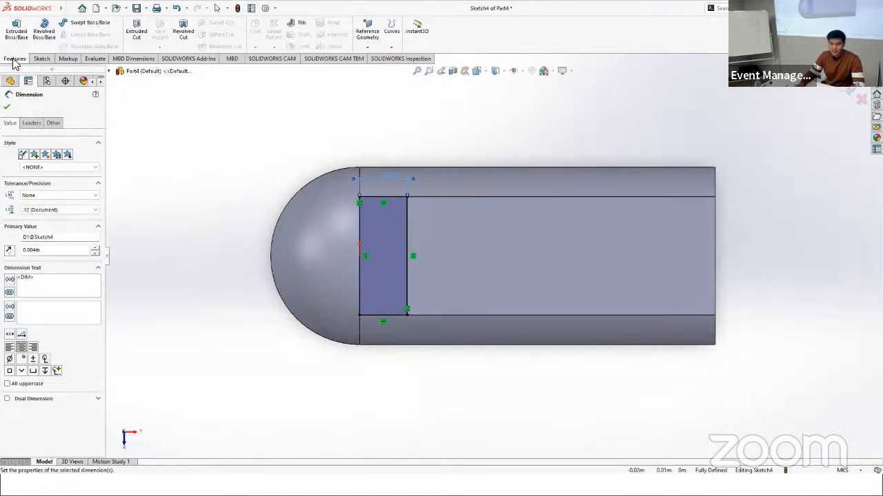
{"action": "left_click", "coordinate": [23, 36]}
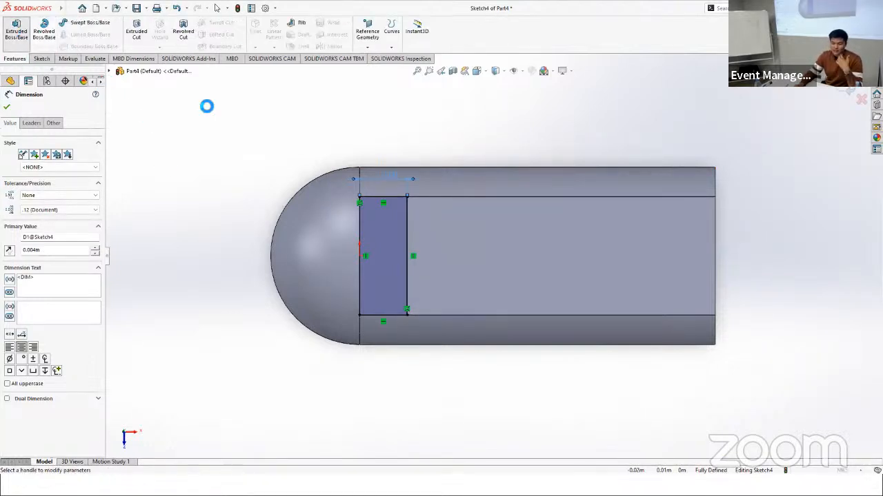
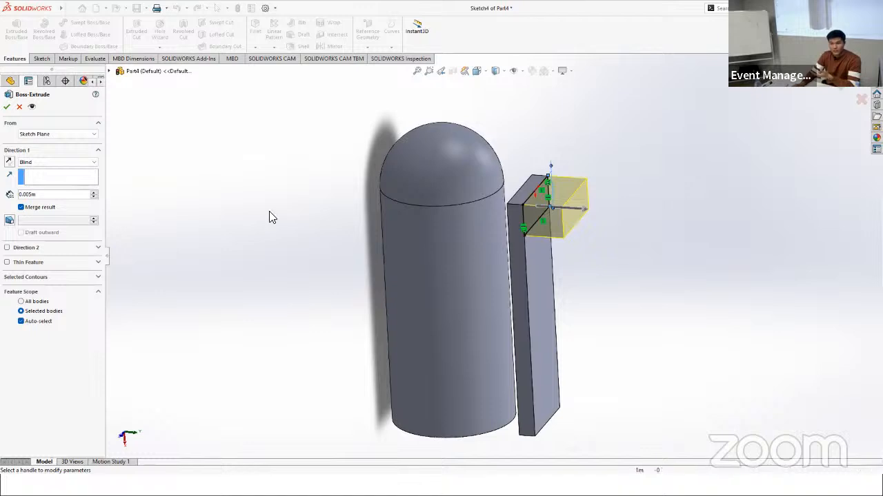
Step: Extrude the small rectangle 0.012 m in the reversed direction, from the plate through the tube wall into the tube
{"action": "left_click", "coordinate": [9, 162]}
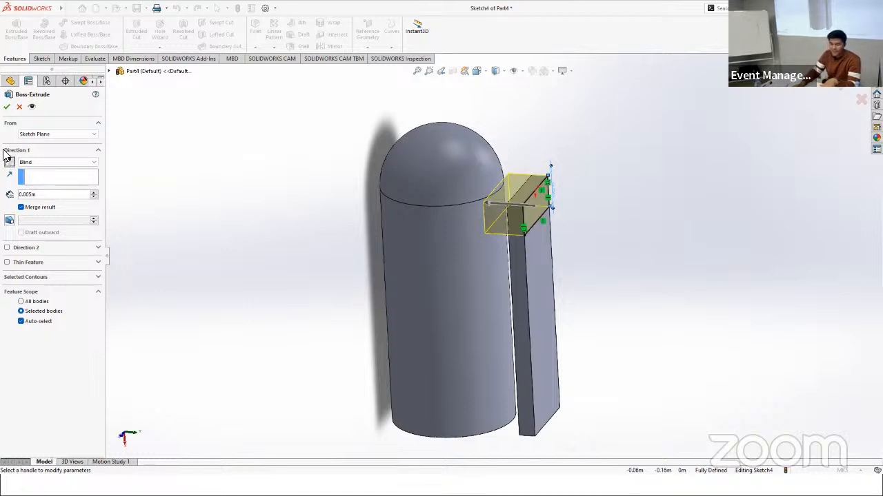
{"action": "middle_click_drag", "start_coordinate": [273, 191], "coordinate": [262, 211]}
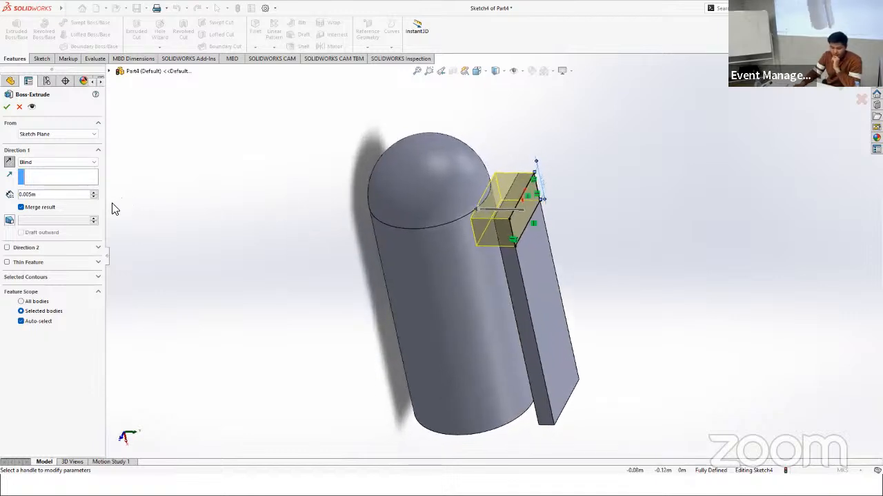
{"action": "left_click", "coordinate": [97, 278]}
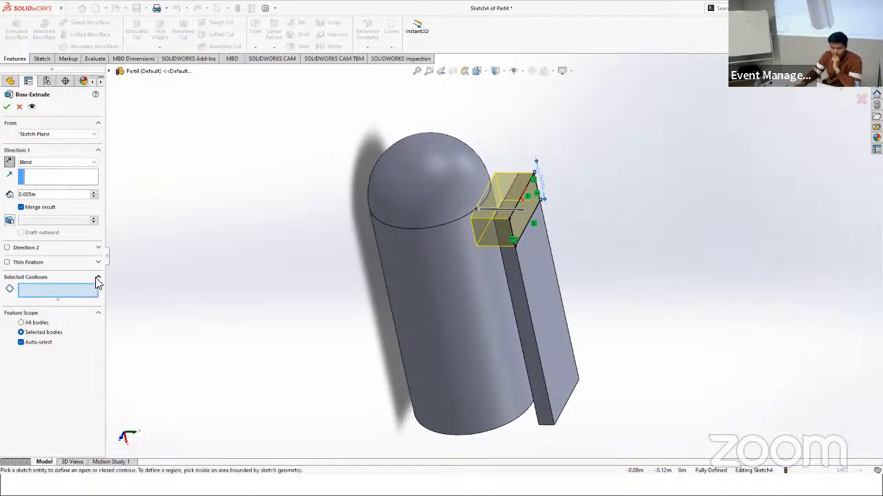
{"action": "left_click", "coordinate": [97, 278]}
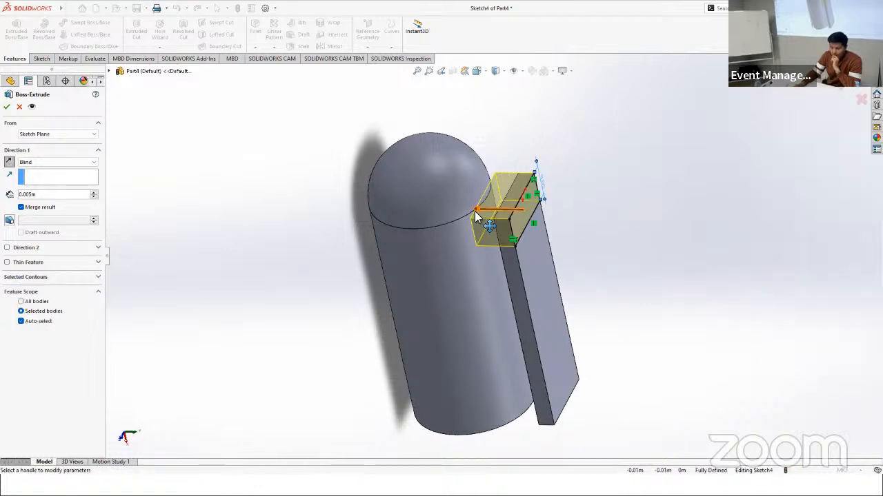
{"action": "left_click_drag", "start_coordinate": [475, 210], "coordinate": [434, 216]}
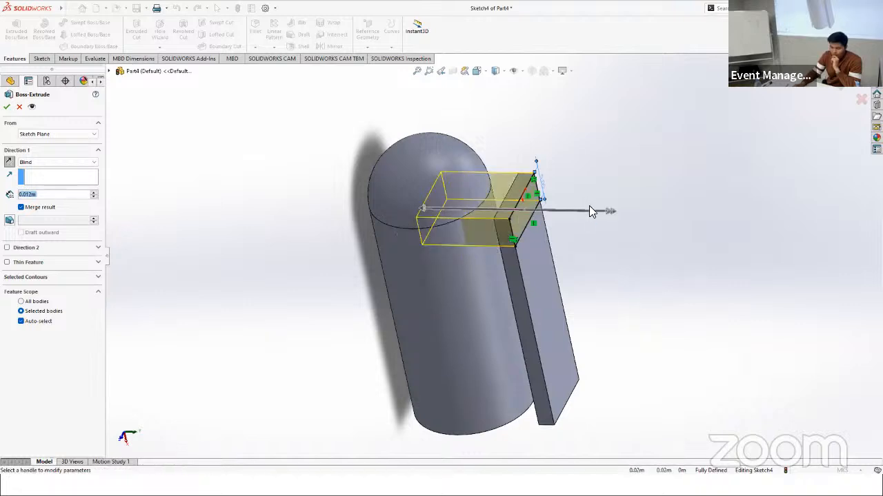
{"action": "left_click", "coordinate": [14, 107]}
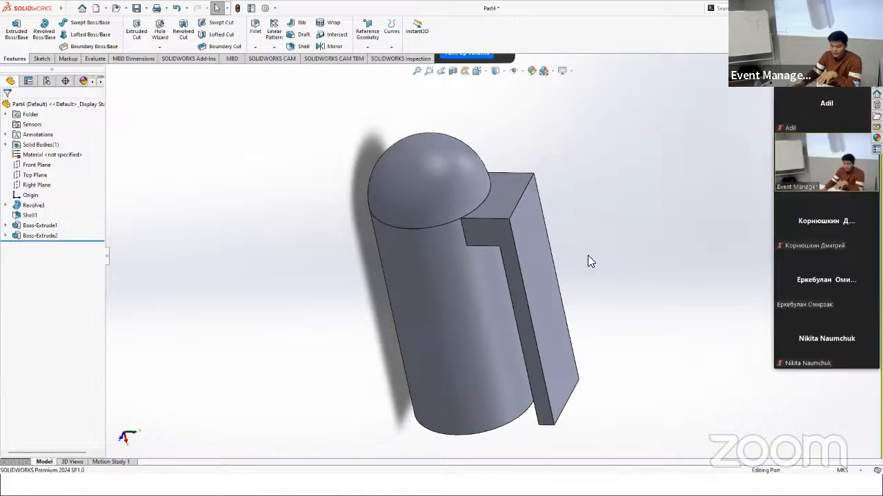
Step: Examine the block's protrusion inside the tube with a section view on the Front Plane, and turn the section off
{"action": "middle_click_drag", "start_coordinate": [520, 262], "coordinate": [572, 235]}
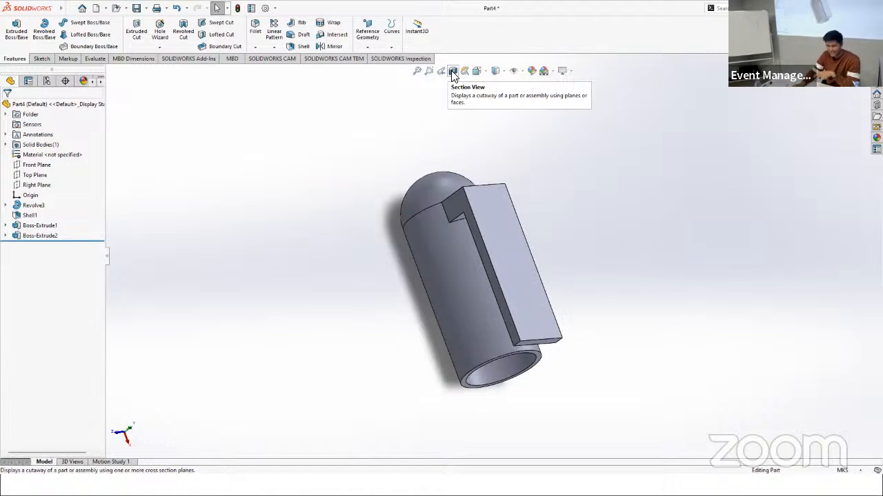
{"action": "left_click", "coordinate": [452, 72]}
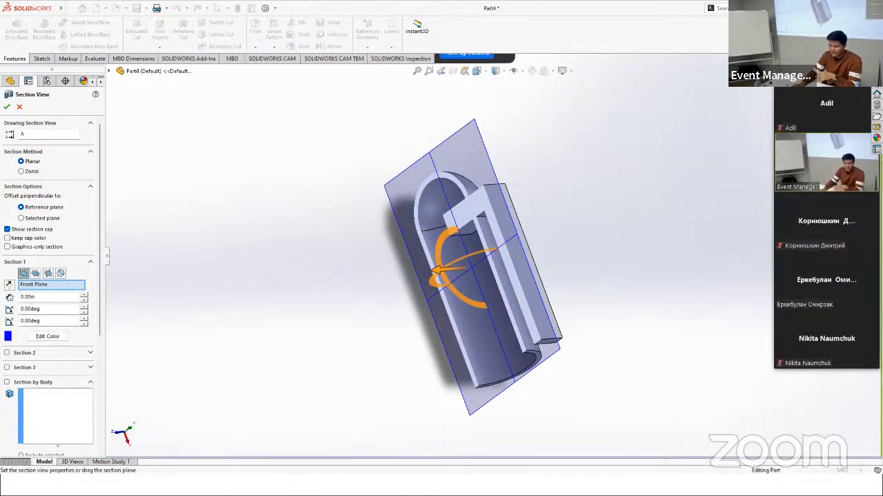
{"action": "key", "text": "Return"}
{"action": "middle_click_drag", "start_coordinate": [598, 216], "coordinate": [595, 290]}
{"action": "scroll", "coordinate": [473, 221], "scroll_direction": "down", "scroll_amount": 5}
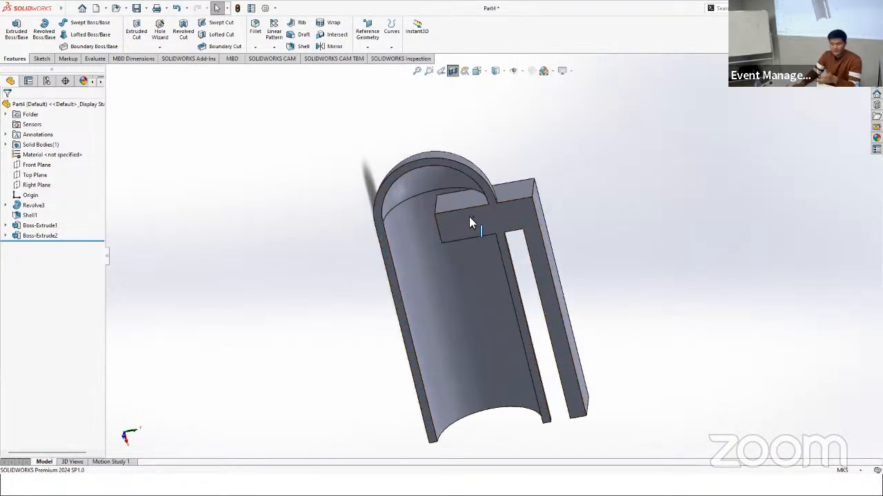
{"action": "middle_click_drag", "start_coordinate": [504, 262], "coordinate": [493, 210]}
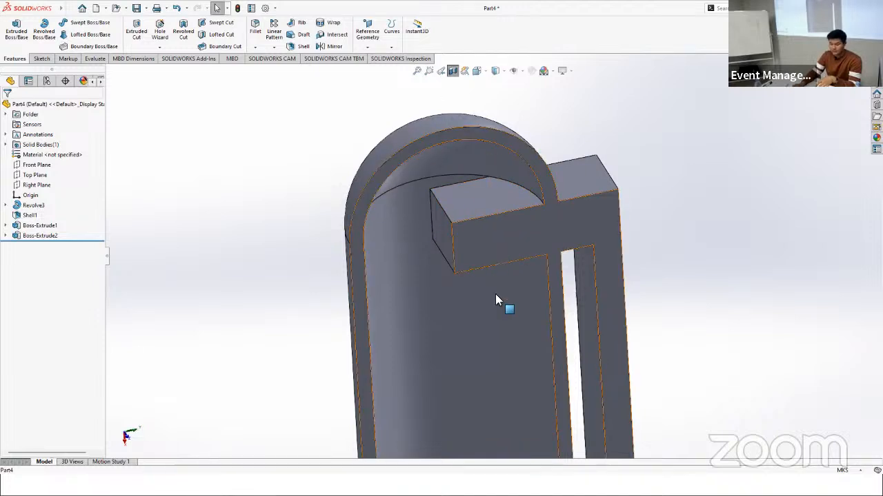
{"action": "middle_click_drag", "start_coordinate": [495, 294], "coordinate": [469, 207]}
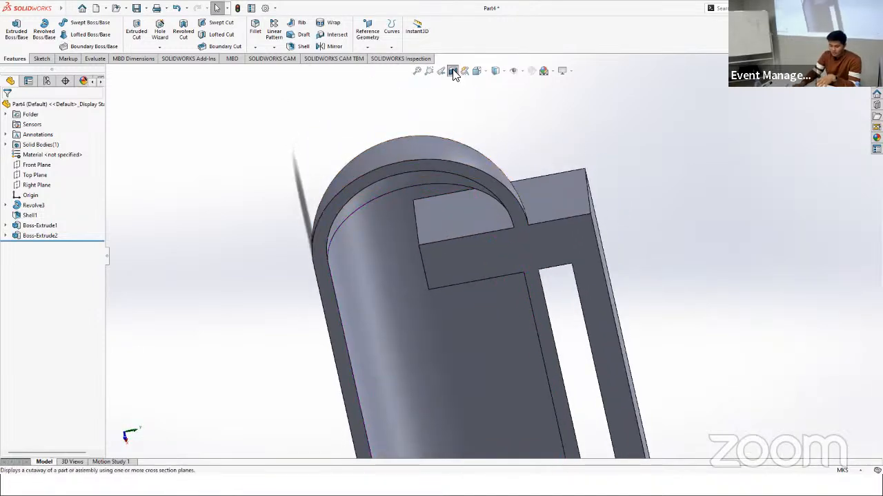
{"action": "left_click", "coordinate": [453, 71]}
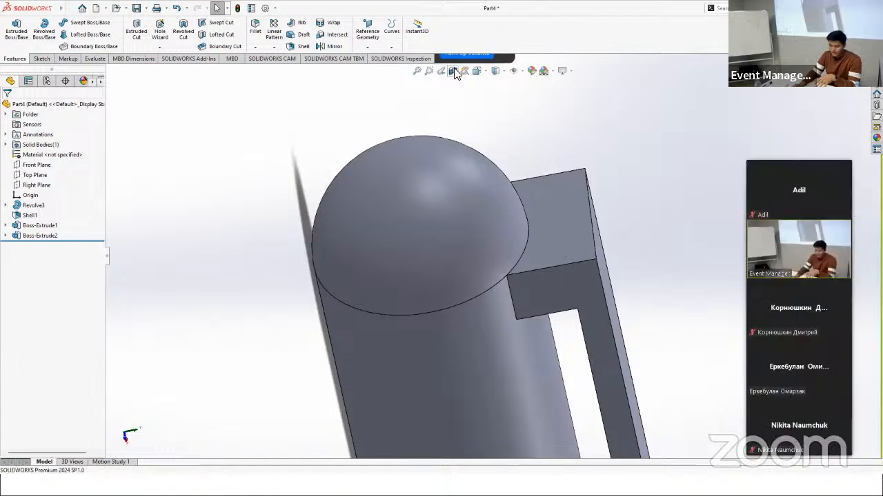
Step: Create a section view on the Right Plane with an offset of 0.001 m, cutting across the tube and the block
{"action": "left_click", "coordinate": [454, 71]}
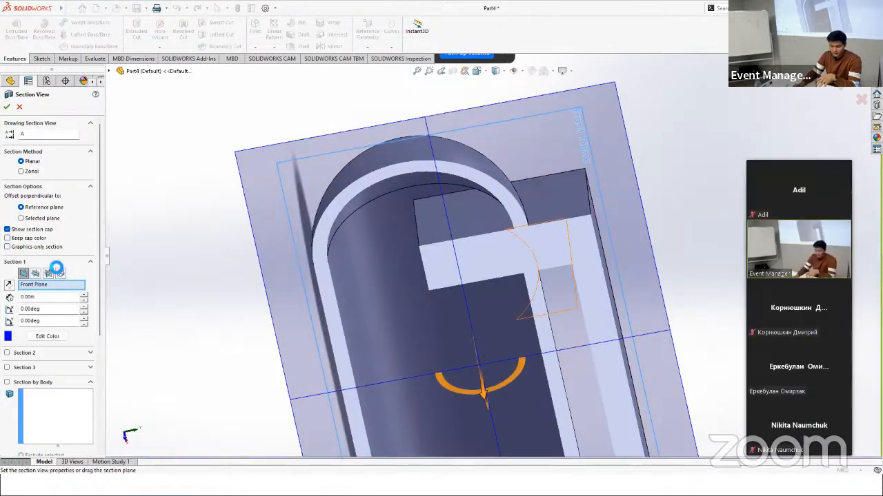
{"action": "left_click", "coordinate": [48, 273]}
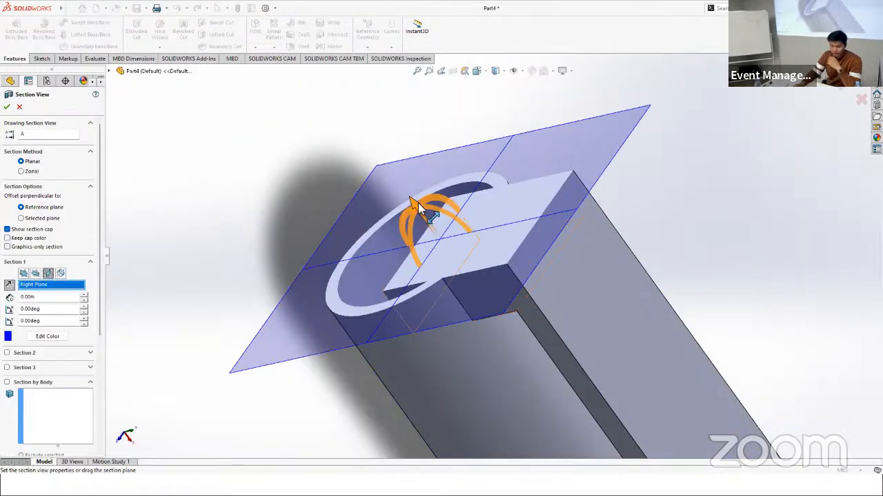
{"action": "mouse_move", "coordinate": [404, 195]}
{"action": "left_mouse_down"}
{"action": "mouse_move", "coordinate": [390, 187]}
{"action": "mouse_move", "coordinate": [423, 214]}
{"action": "mouse_move", "coordinate": [385, 187]}
{"action": "mouse_move", "coordinate": [404, 207]}
{"action": "left_mouse_up"}
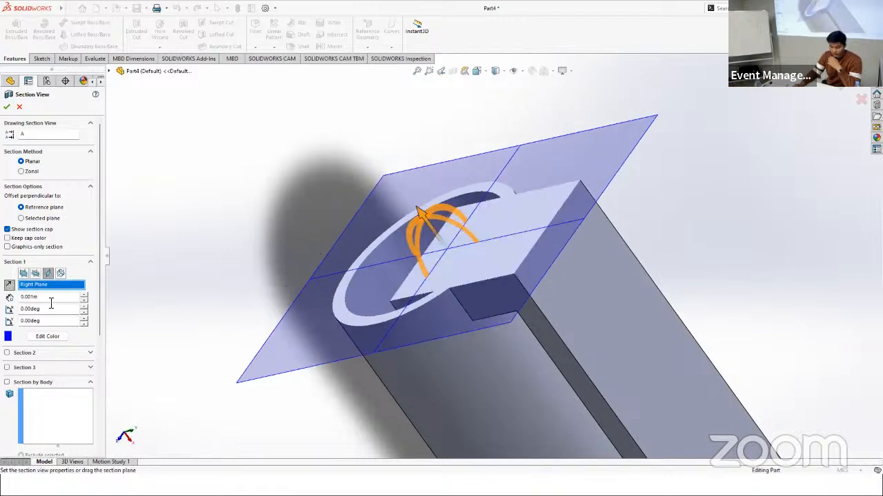
{"action": "left_click", "coordinate": [7, 109]}
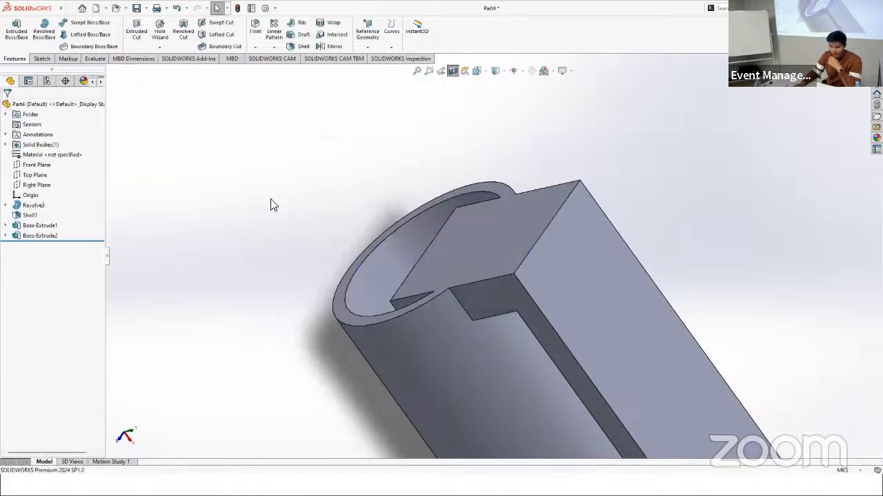
{"action": "middle_click_drag", "start_coordinate": [339, 262], "coordinate": [331, 303]}
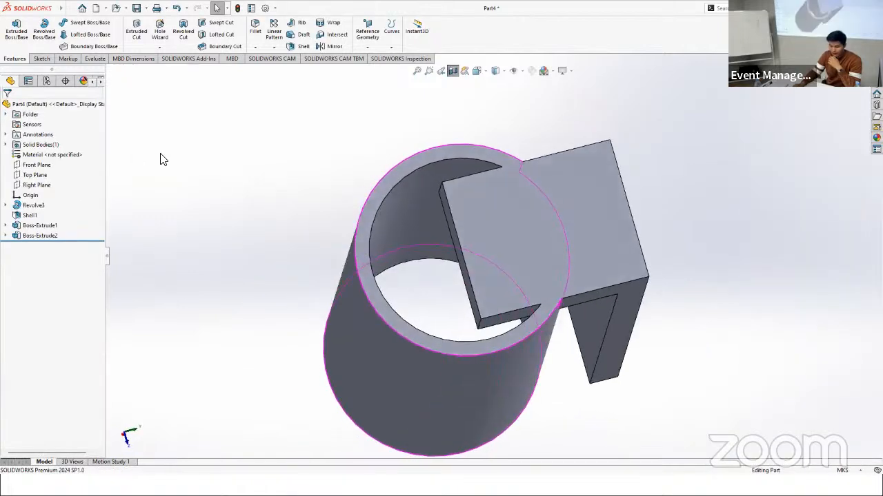
Step: Start a sketch on the block's flat face inside the tube, the one facing the tube's open end
{"action": "left_click", "coordinate": [42, 59]}
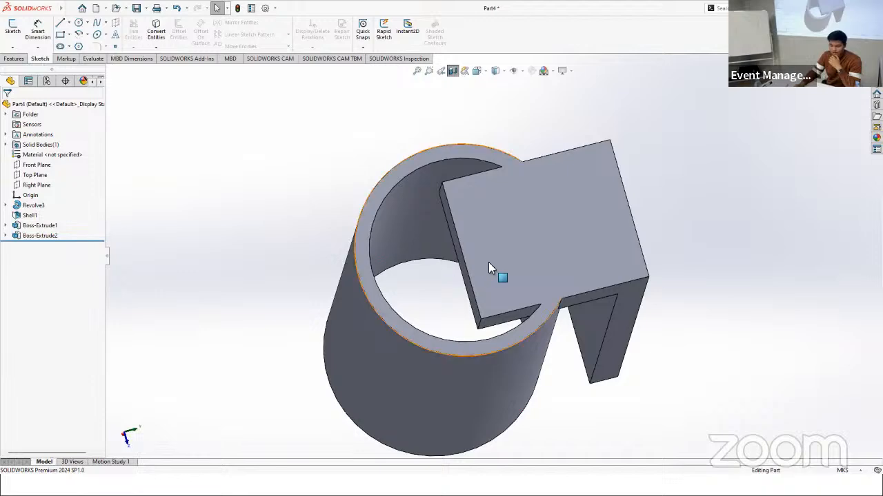
{"action": "mouse_move", "coordinate": [488, 262]}
{"action": "middle_mouse_down"}
{"action": "mouse_move", "coordinate": [484, 289]}
{"action": "mouse_move", "coordinate": [454, 156]}
{"action": "mouse_move", "coordinate": [472, 151]}
{"action": "middle_mouse_up"}
{"action": "scroll", "coordinate": [484, 310], "scroll_direction": "down", "scroll_amount": 5}
{"action": "scroll", "coordinate": [488, 314], "scroll_direction": "up", "scroll_amount": 10}
{"action": "left_click", "coordinate": [12, 31]}
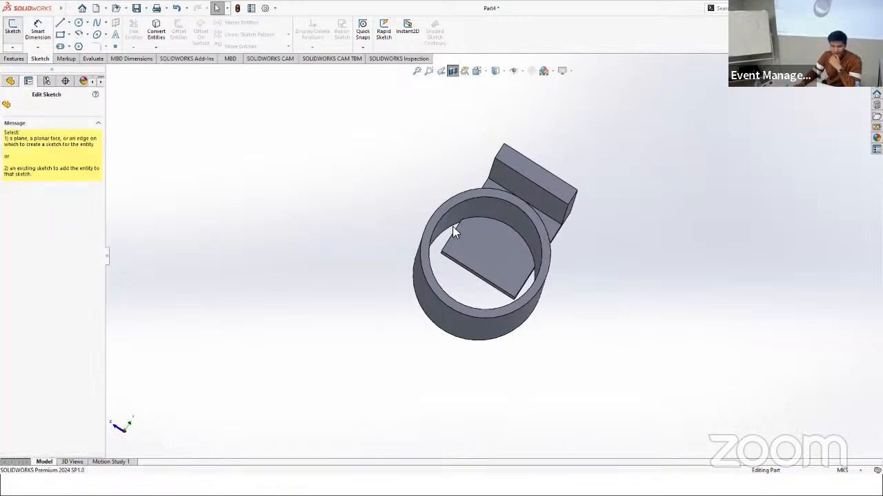
{"action": "left_click", "coordinate": [495, 243]}
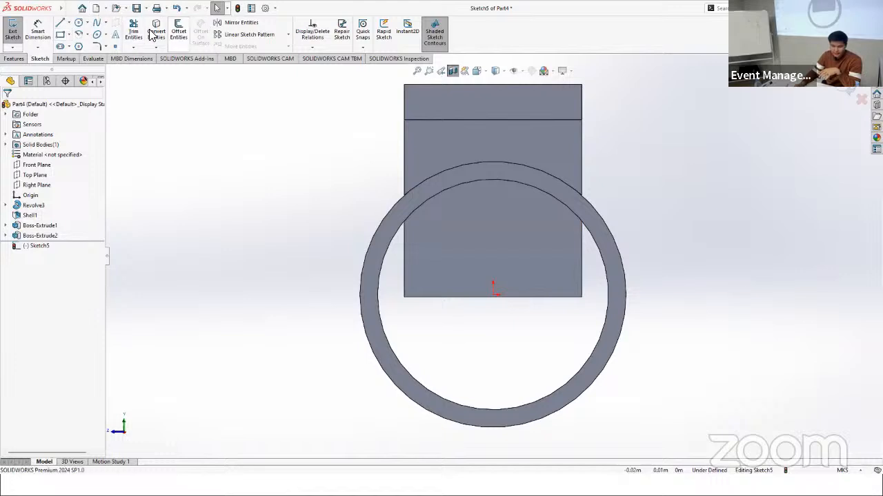
Step: Offset the inner block face's arc and three straight edges by 0 m to copy its outline into the sketch
{"action": "left_click", "coordinate": [177, 32]}
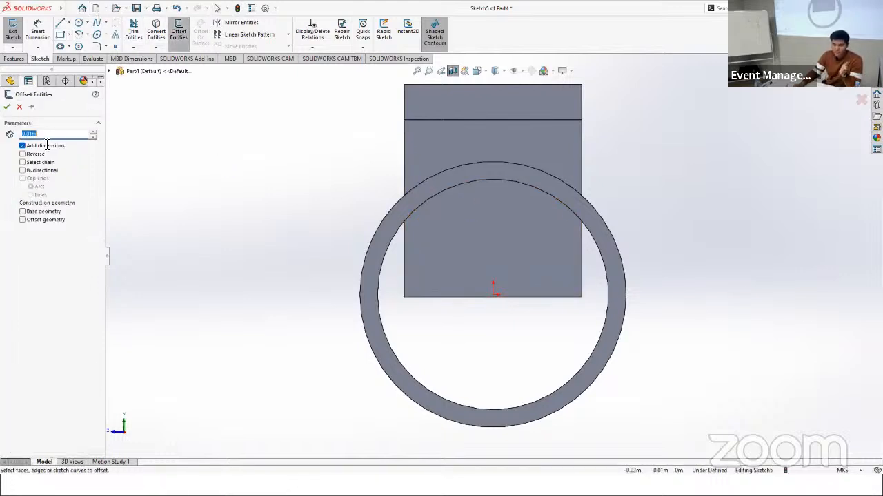
{"action": "type", "text": "0"}
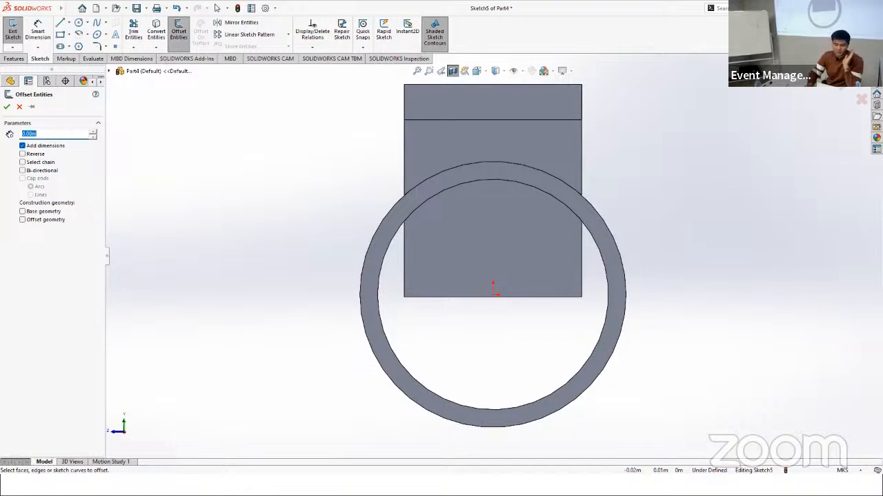
{"action": "left_click", "coordinate": [540, 194]}
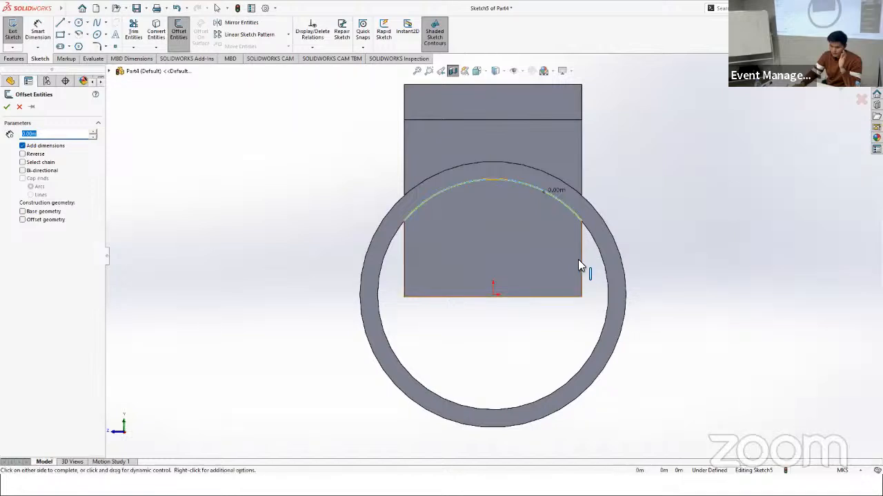
{"action": "left_click", "coordinate": [553, 301]}
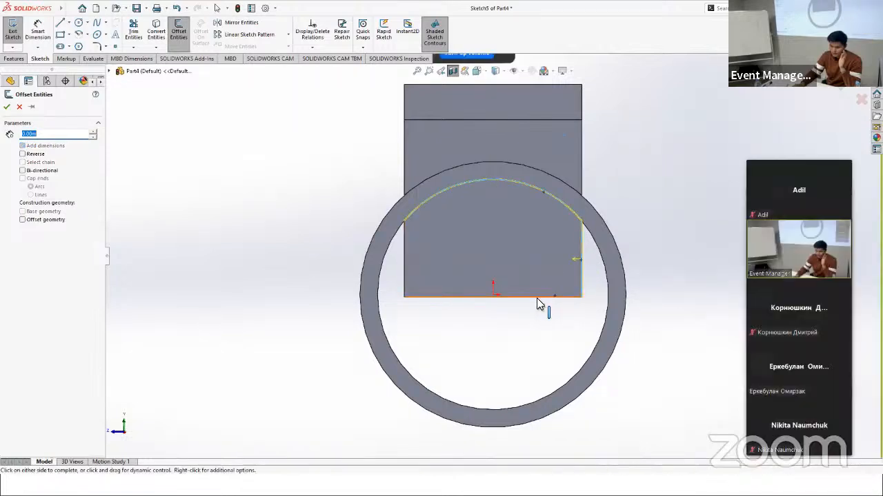
{"action": "left_click", "coordinate": [405, 265]}
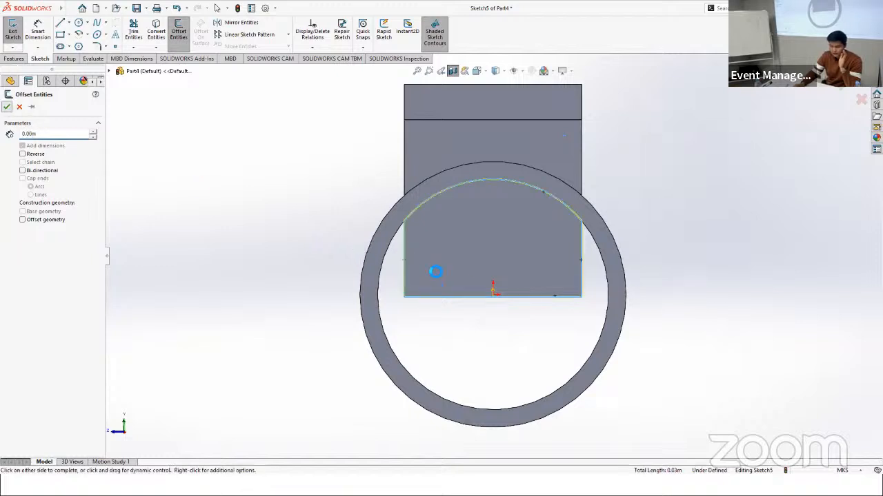
{"action": "right_click", "coordinate": [482, 292]}
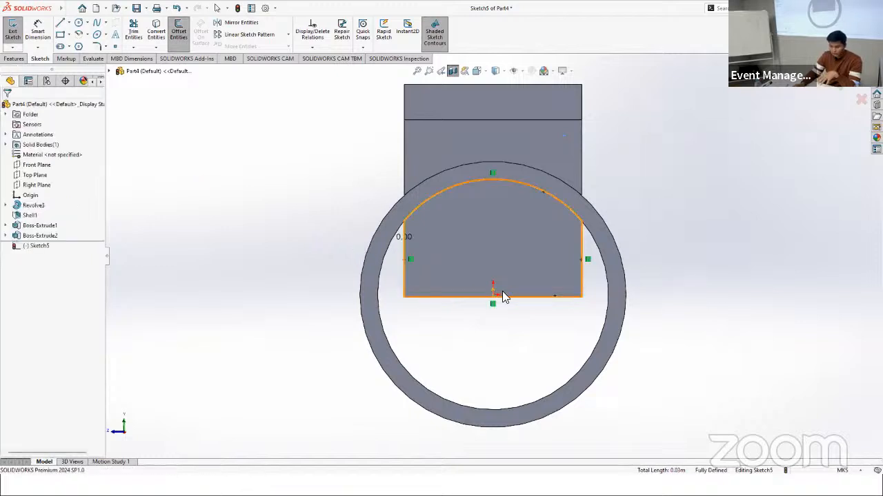
{"action": "left_click", "coordinate": [16, 60]}
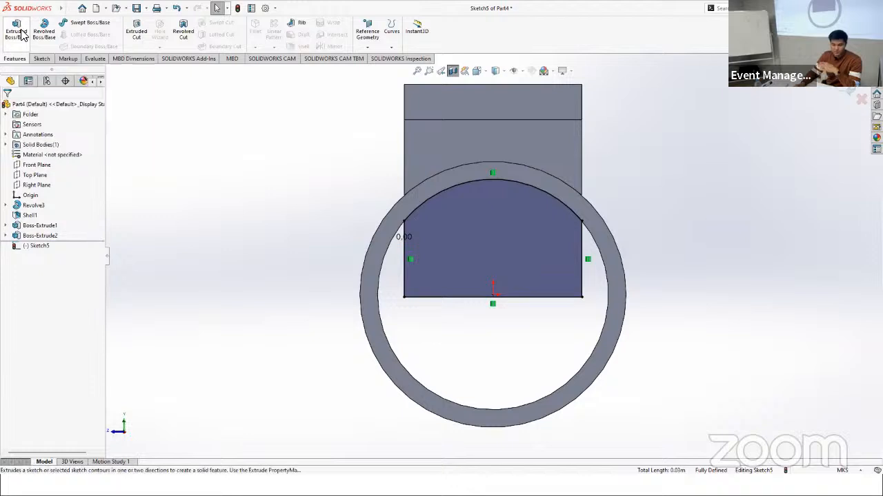
{"action": "left_click", "coordinate": [20, 33]}
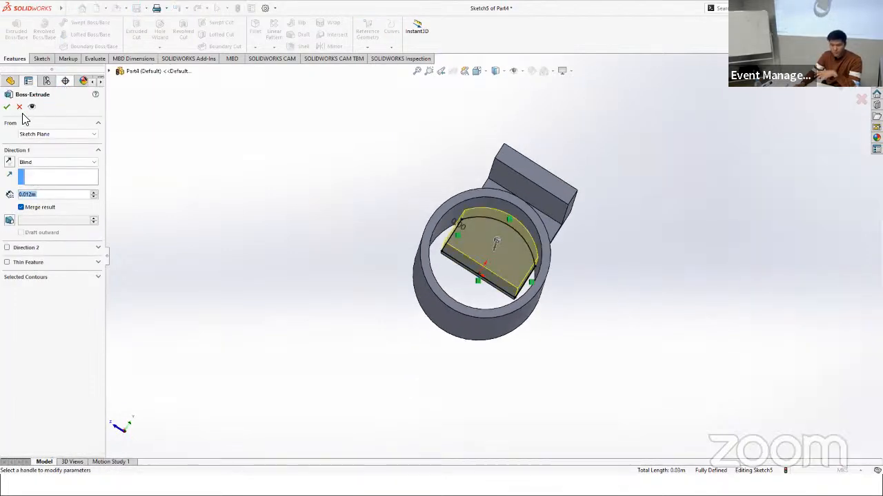
{"action": "mouse_move", "coordinate": [422, 212]}
{"action": "middle_mouse_down"}
{"action": "mouse_move", "coordinate": [473, 226]}
{"action": "mouse_move", "coordinate": [433, 220]}
{"action": "middle_mouse_up"}
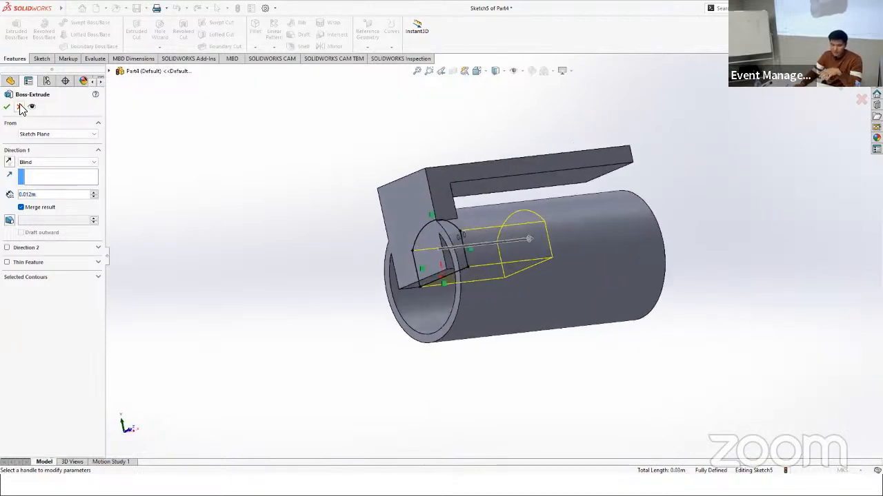
{"action": "left_click", "coordinate": [20, 108]}
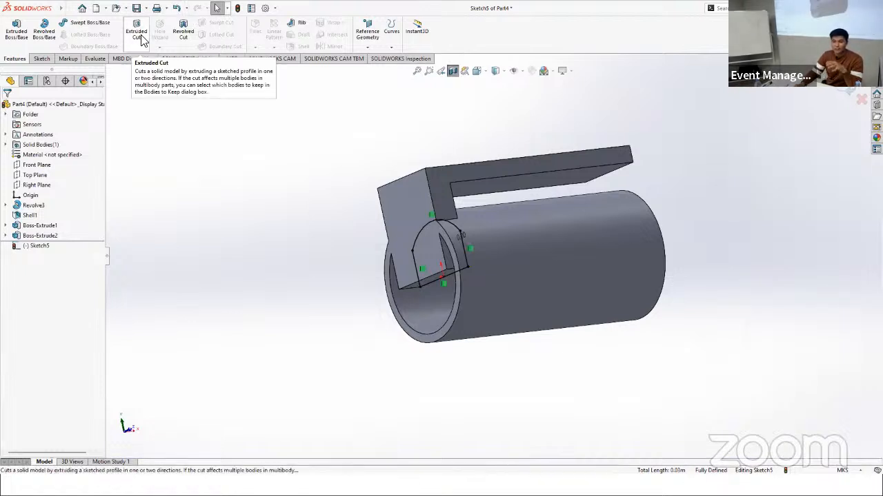
Step: Cut the sketched outline 0.004 m deep to remove the block's portion inside the tube, and turn off the section view
{"action": "left_click", "coordinate": [141, 39]}
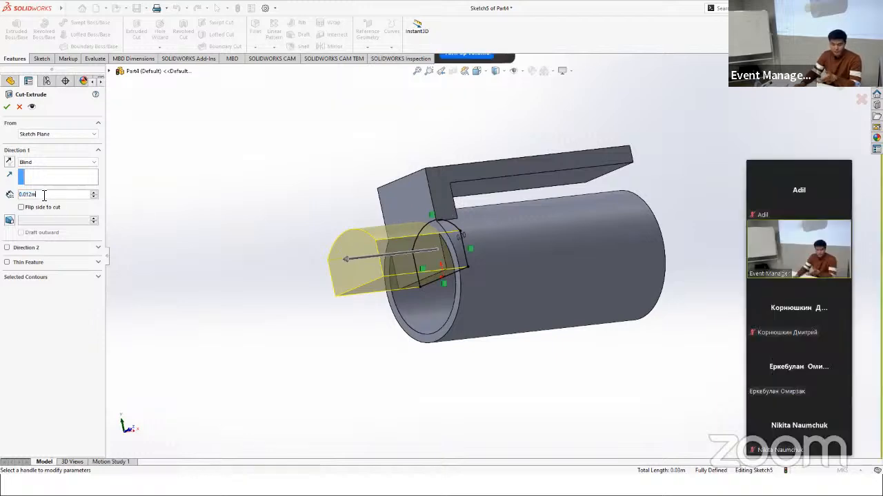
{"action": "type", "text": "0.01"}
{"action": "key", "text": "BackSpace"}
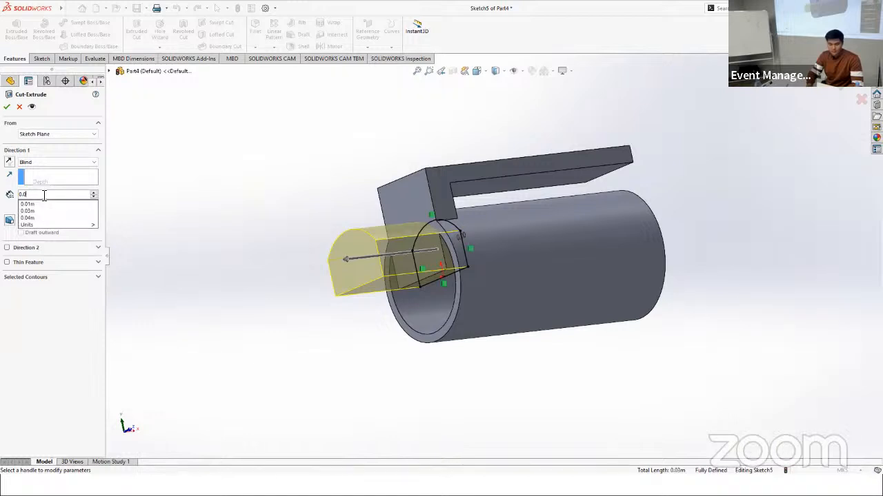
{"action": "type", "text": "04"}
{"action": "key", "text": "Return"}
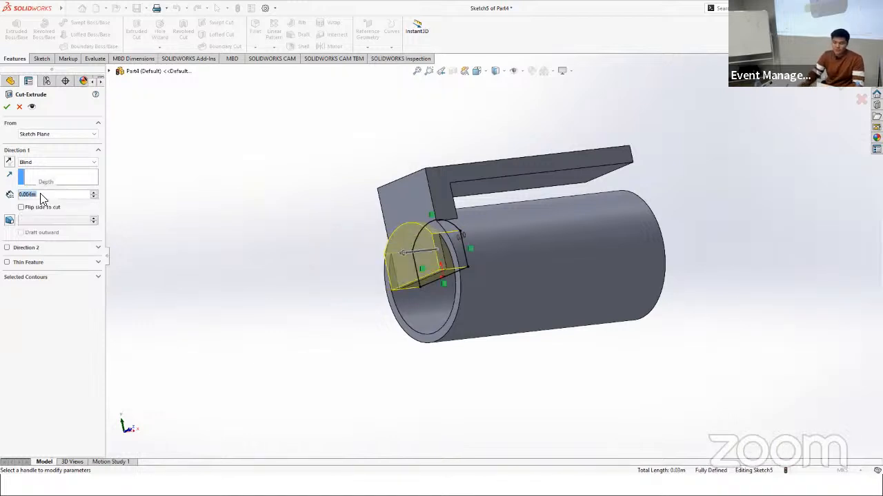
{"action": "left_click", "coordinate": [7, 106]}
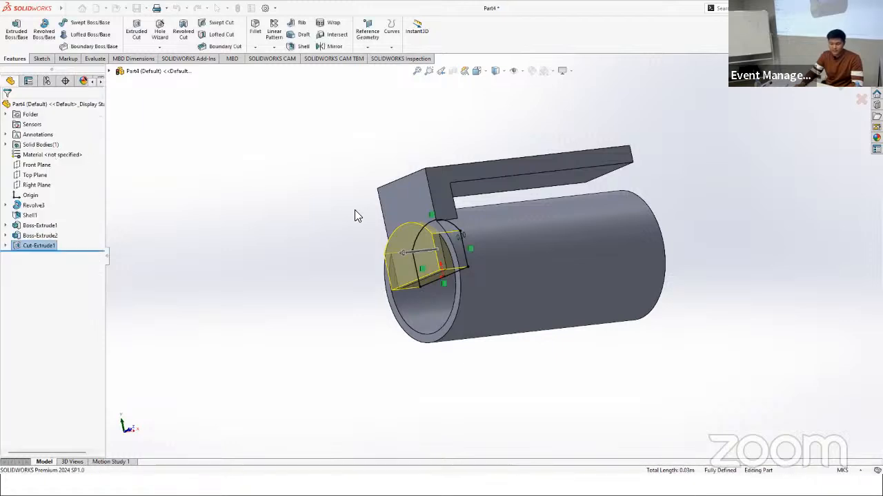
{"action": "left_click", "coordinate": [452, 71]}
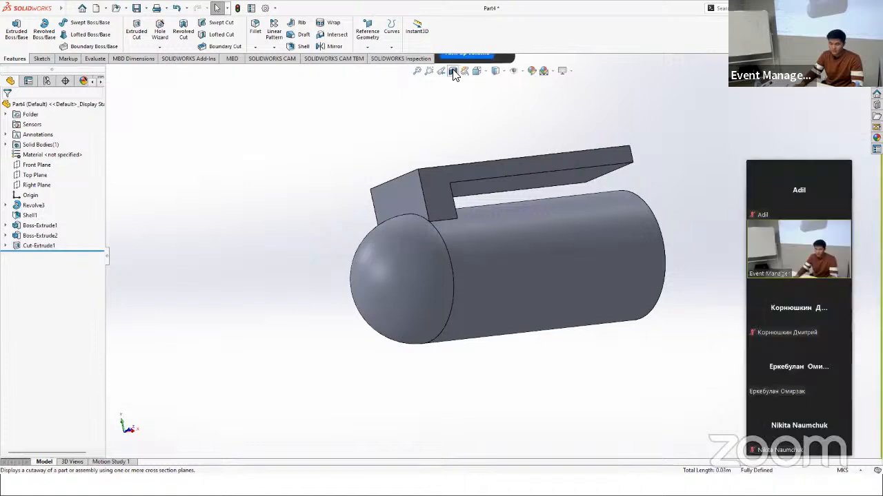
Step: Section the part on the Right Plane with an offset of -0.001 m to inspect the inside of the tube
{"action": "left_click", "coordinate": [453, 71]}
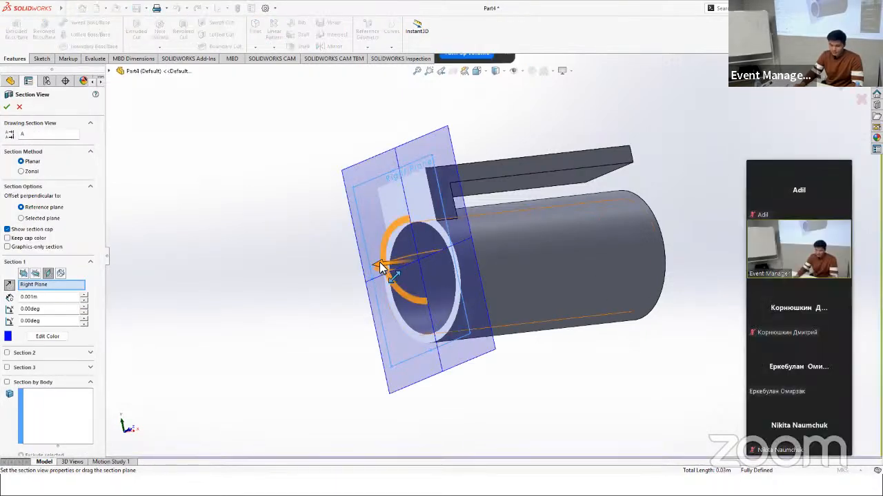
{"action": "left_click_drag", "start_coordinate": [384, 269], "coordinate": [357, 260]}
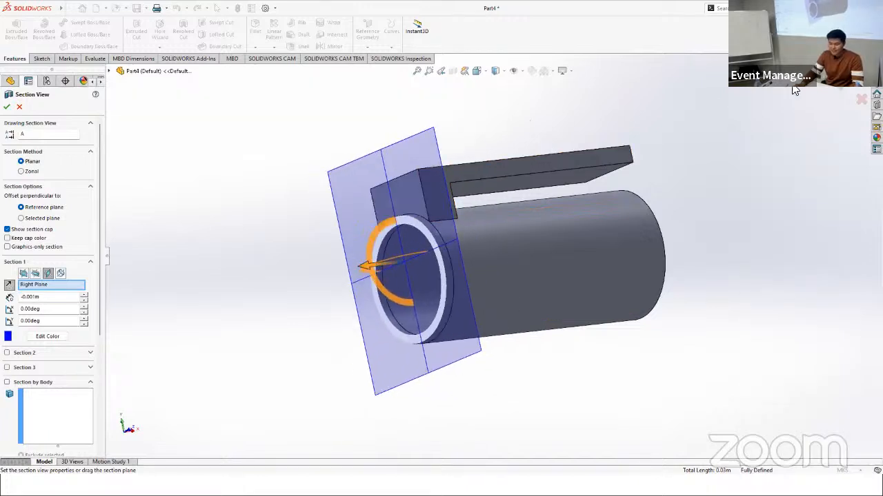
{"action": "left_click", "coordinate": [861, 98]}
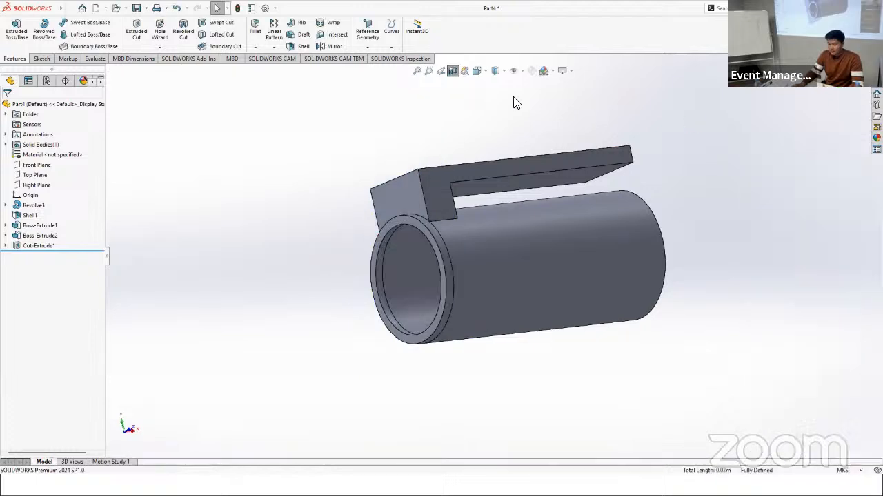
{"action": "middle_click_drag", "start_coordinate": [605, 142], "coordinate": [561, 211]}
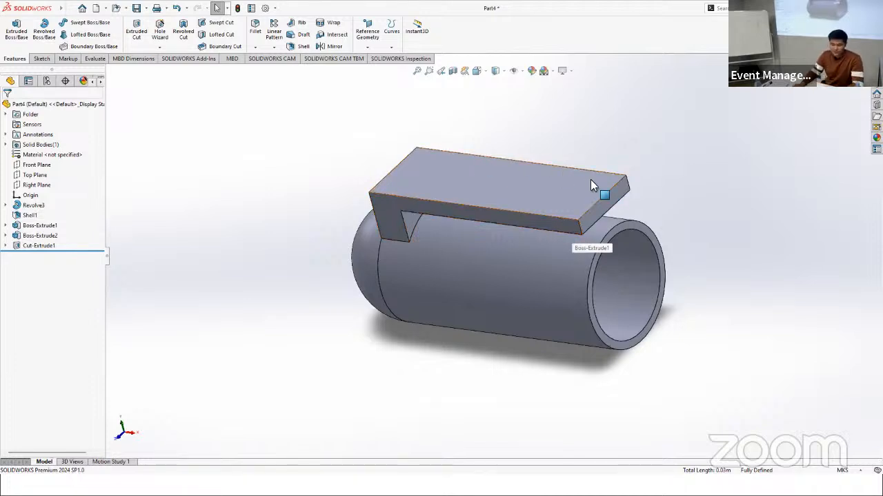
Step: Start a fillet with a 0.001 m radius and select the clip arm's top face and its underside face
{"action": "scroll", "coordinate": [608, 183], "scroll_direction": "down", "scroll_amount": 2}
{"action": "scroll", "coordinate": [574, 187], "scroll_direction": "down", "scroll_amount": 2}
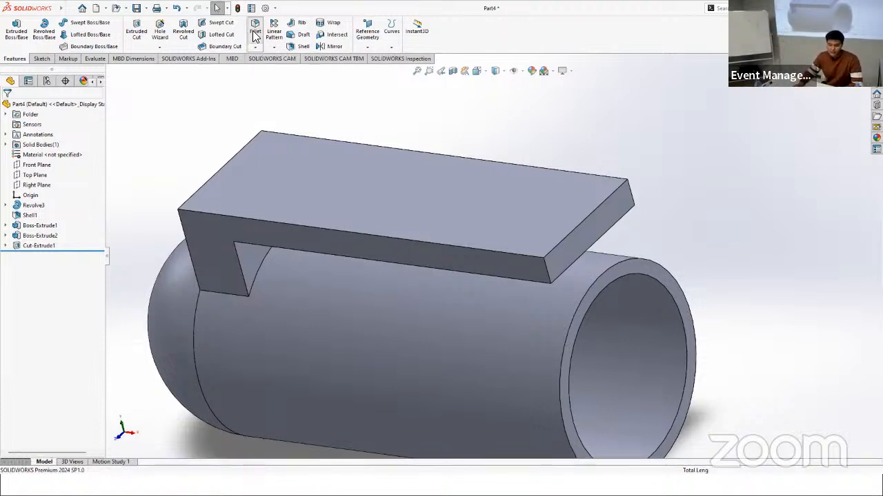
{"action": "left_click", "coordinate": [254, 29]}
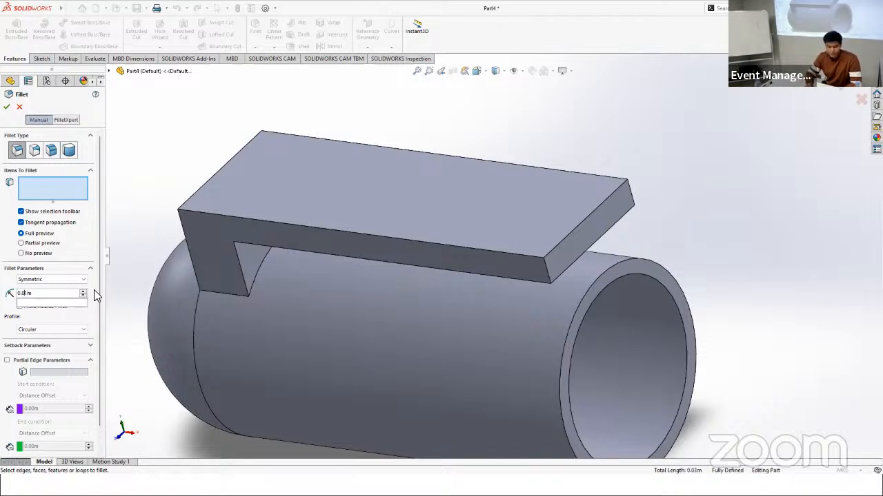
{"action": "type", "text": "0"}
{"action": "key", "text": "Return"}
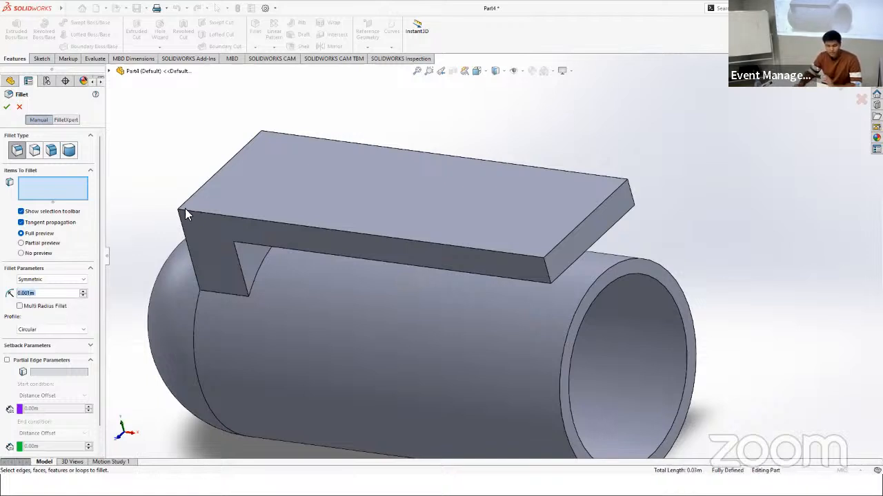
{"action": "left_click", "coordinate": [454, 193]}
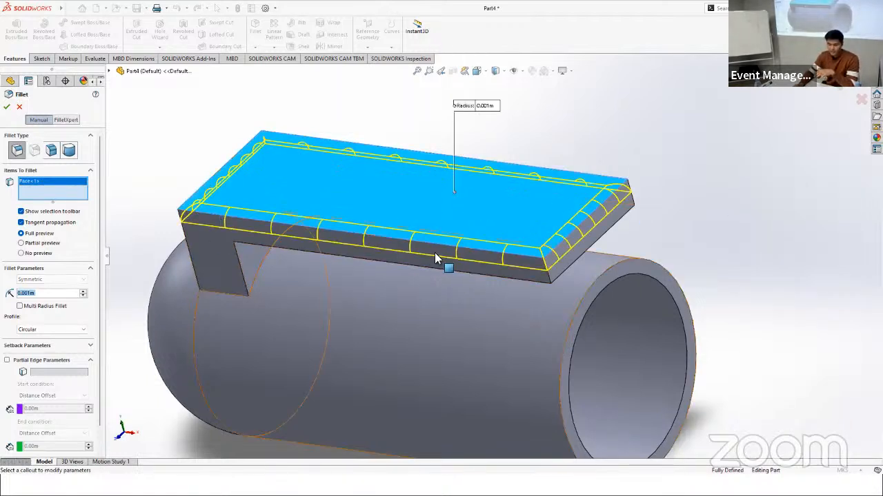
{"action": "middle_click_drag", "start_coordinate": [551, 250], "coordinate": [540, 274]}
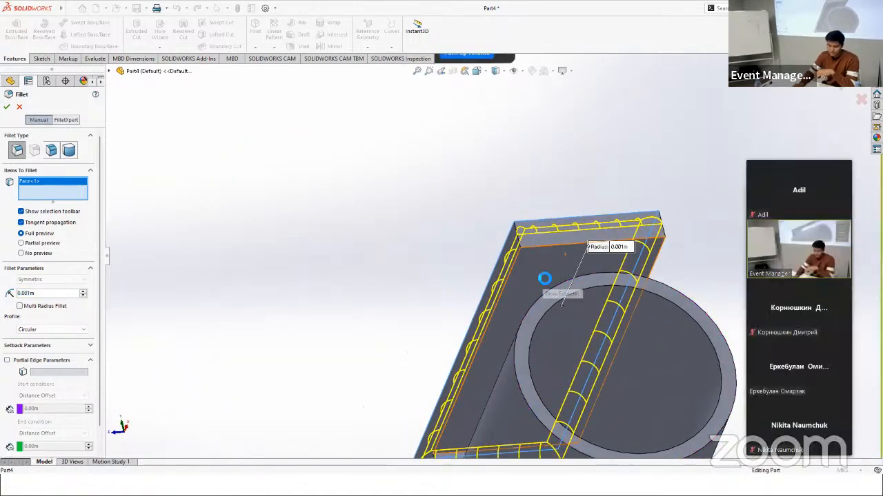
{"action": "left_click", "coordinate": [528, 276]}
Step: Add the two vertical edges of the clip block's outer end, near the dome, to the selection and apply the fillet
{"action": "middle_click_drag", "start_coordinate": [393, 219], "coordinate": [434, 301]}
{"action": "scroll", "coordinate": [441, 298], "scroll_direction": "down", "scroll_amount": 5}
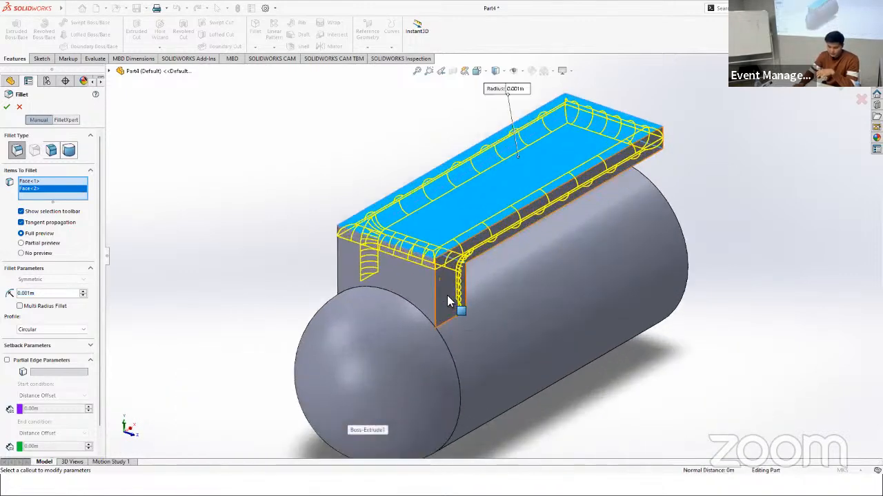
{"action": "left_click", "coordinate": [370, 269]}
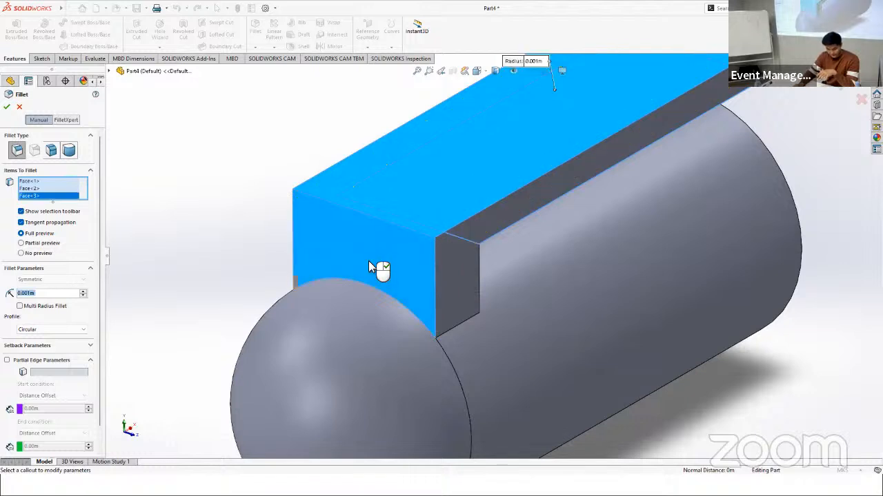
{"action": "left_click", "coordinate": [370, 265]}
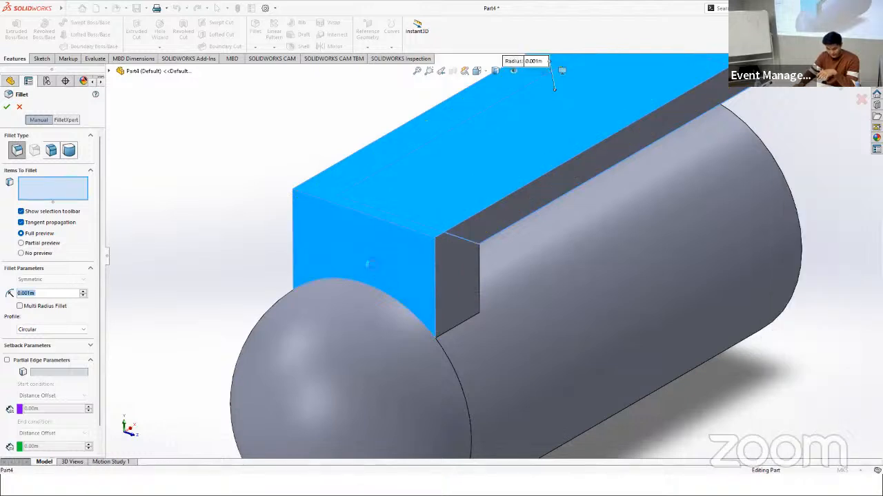
{"action": "left_click", "coordinate": [433, 284]}
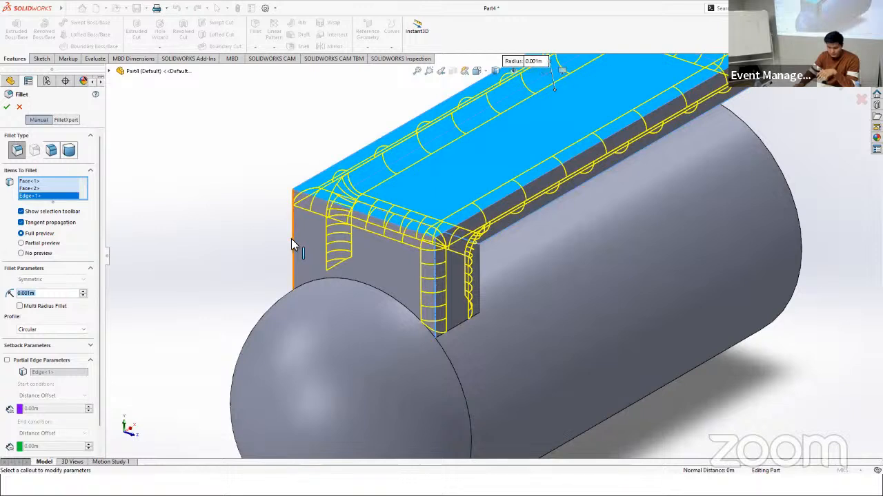
{"action": "left_click", "coordinate": [292, 240]}
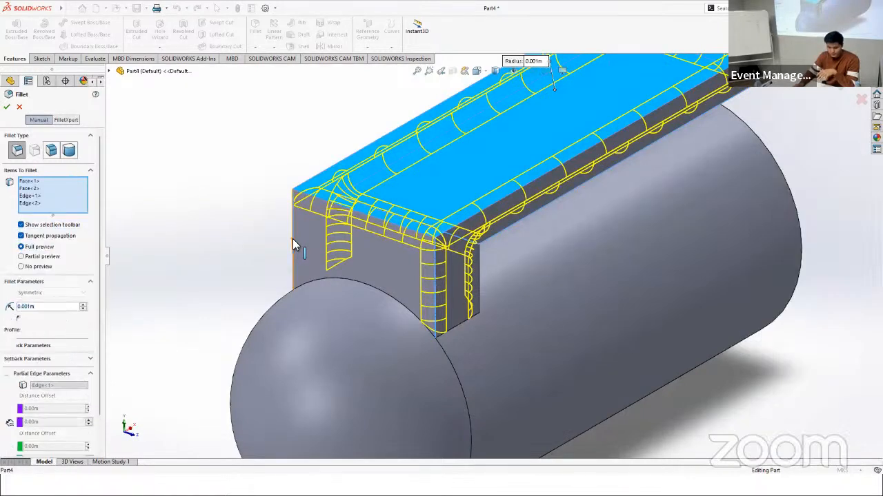
{"action": "left_click", "coordinate": [8, 108]}
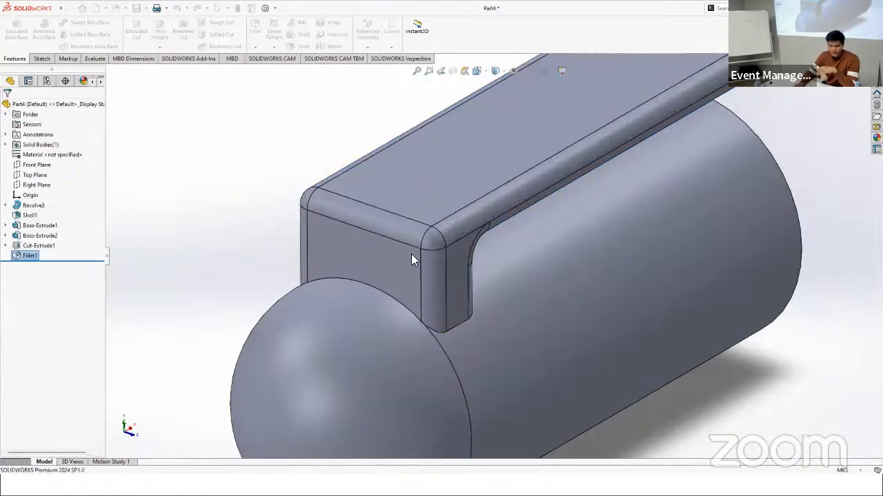
Step: Review the part's features in build order, from the revolve and shell through the extrudes and cut to the fillet
{"action": "scroll", "coordinate": [579, 221], "scroll_direction": "up", "scroll_amount": 5}
{"action": "middle_click_drag", "start_coordinate": [642, 205], "coordinate": [462, 236]}
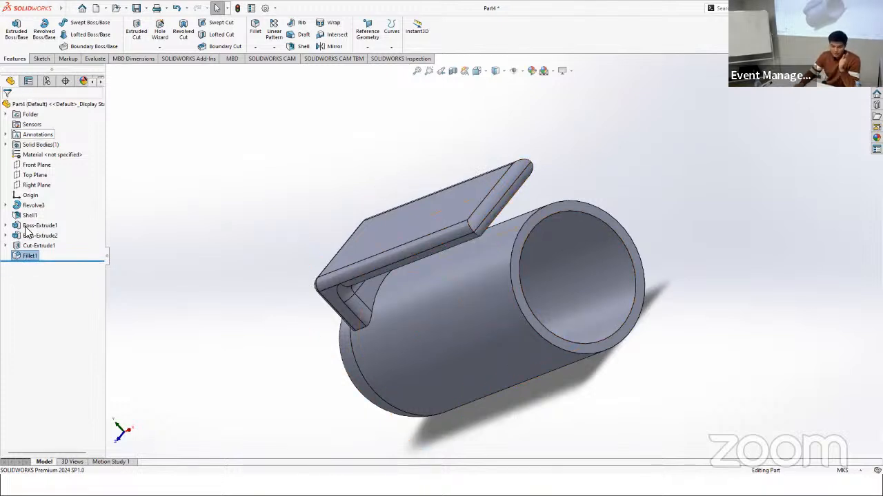
{"action": "left_click", "coordinate": [31, 205]}
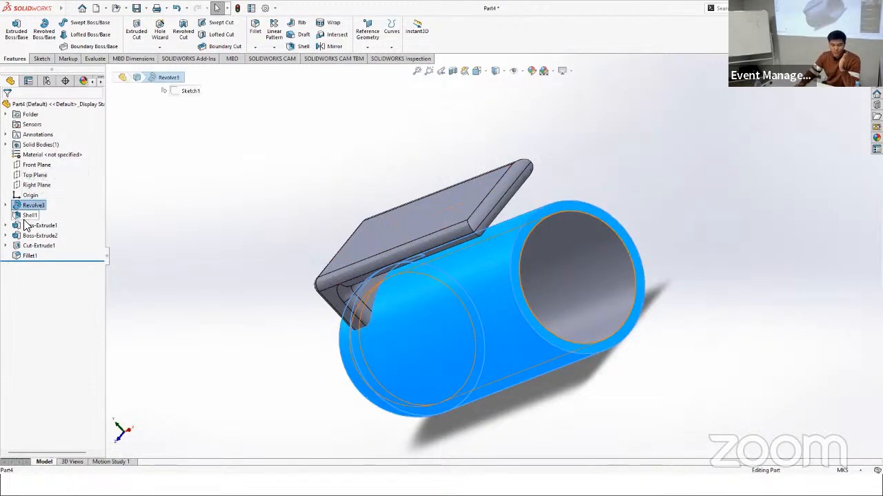
{"action": "left_click", "coordinate": [29, 215]}
{"action": "left_click", "coordinate": [39, 225]}
{"action": "left_click", "coordinate": [39, 236]}
{"action": "left_click", "coordinate": [37, 245]}
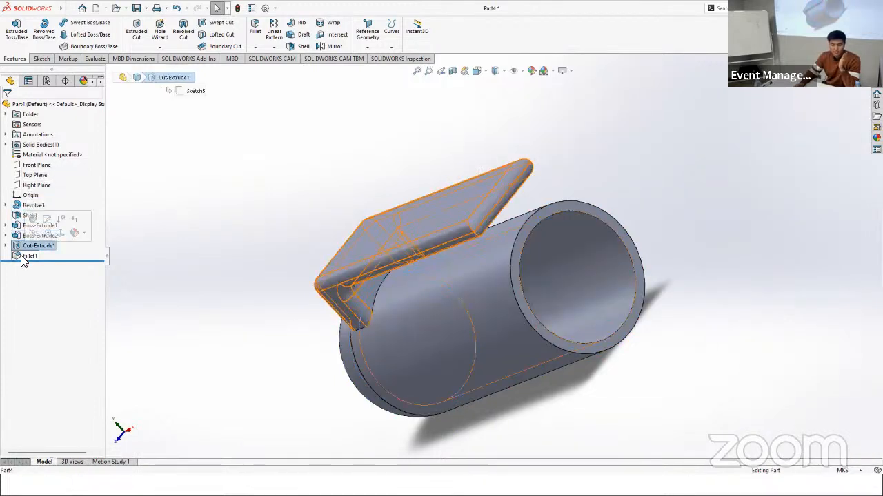
{"action": "left_click", "coordinate": [29, 255]}
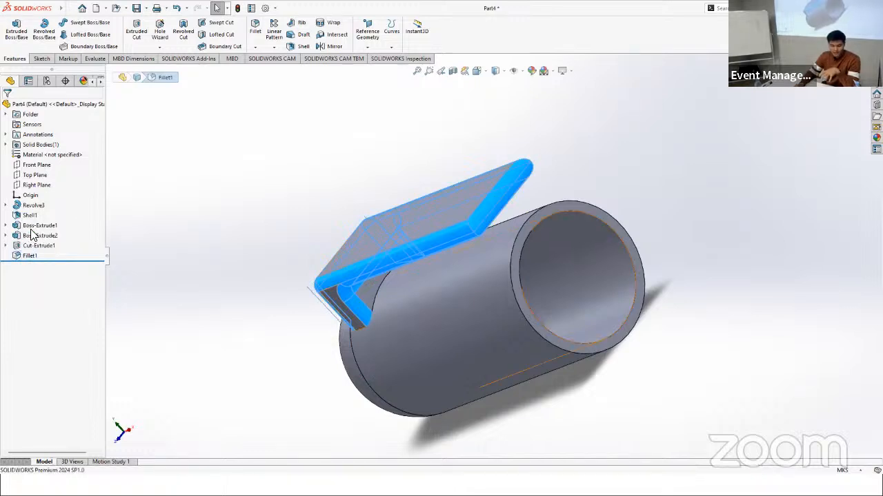
Step: Edit the existing fillet to include the two short vertical corner edges at the clip arm's free end
{"action": "double_click", "coordinate": [29, 256]}
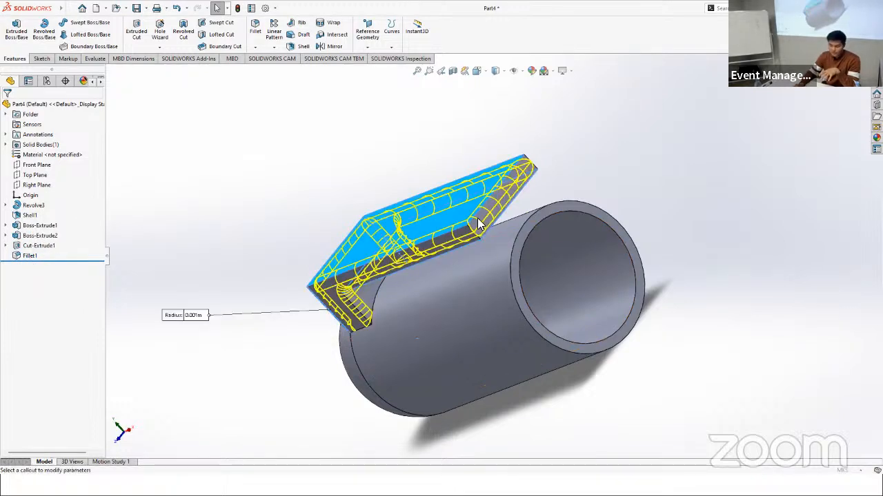
{"action": "scroll", "coordinate": [477, 234], "scroll_direction": "down", "scroll_amount": 1}
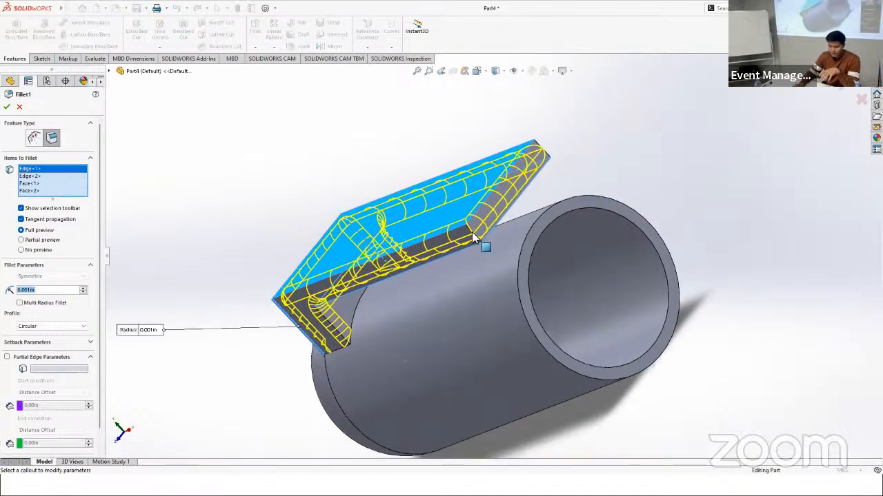
{"action": "left_click", "coordinate": [543, 148]}
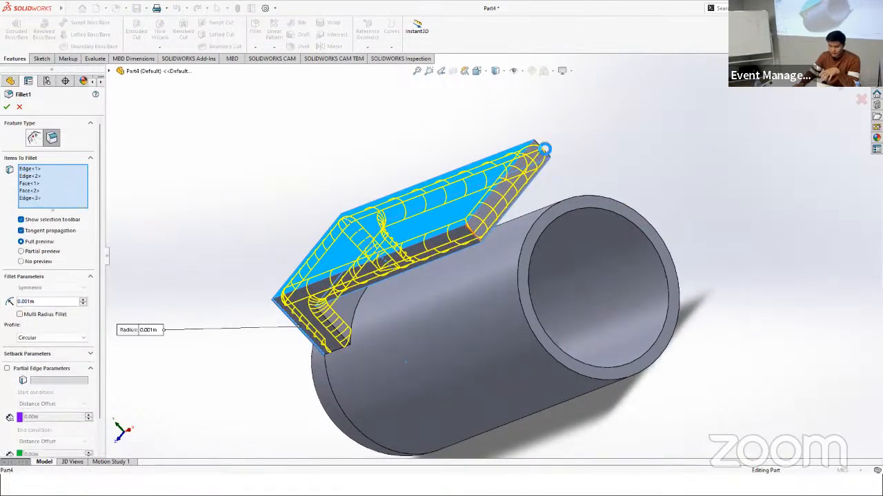
{"action": "left_click", "coordinate": [547, 157]}
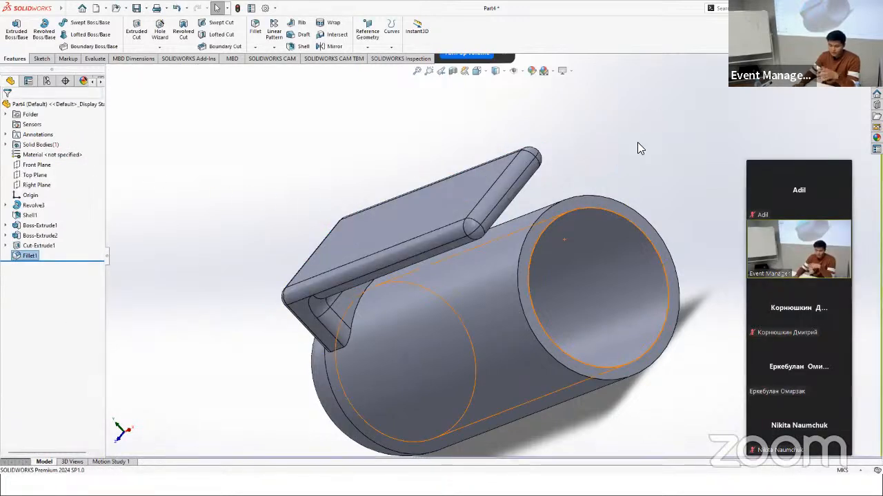
Step: Try to close the part document, cancelling at the prompt to save modified documents
{"action": "middle_click_drag", "start_coordinate": [637, 143], "coordinate": [607, 250]}
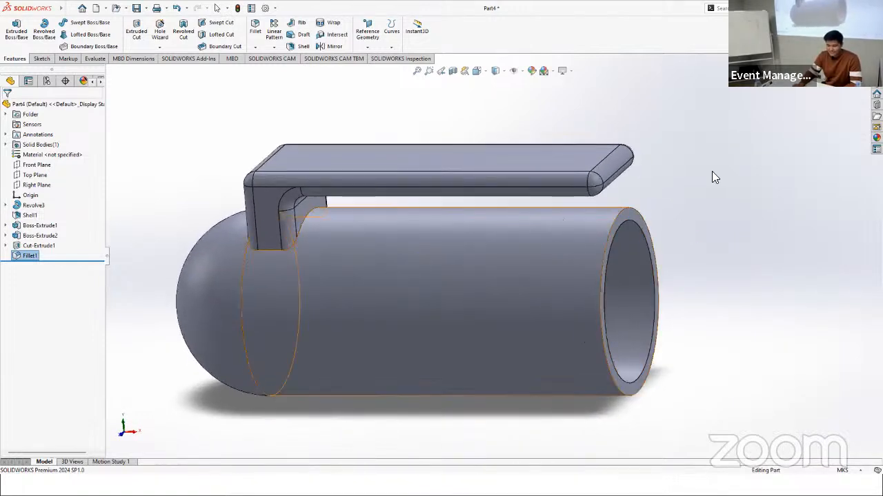
{"action": "scroll", "coordinate": [597, 221], "scroll_direction": "up", "scroll_amount": 3}
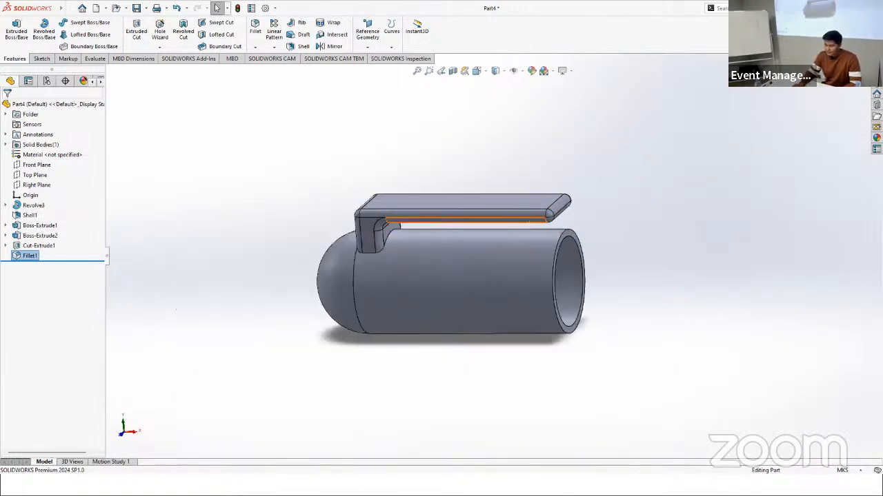
{"action": "key", "text": "ctrl+w"}
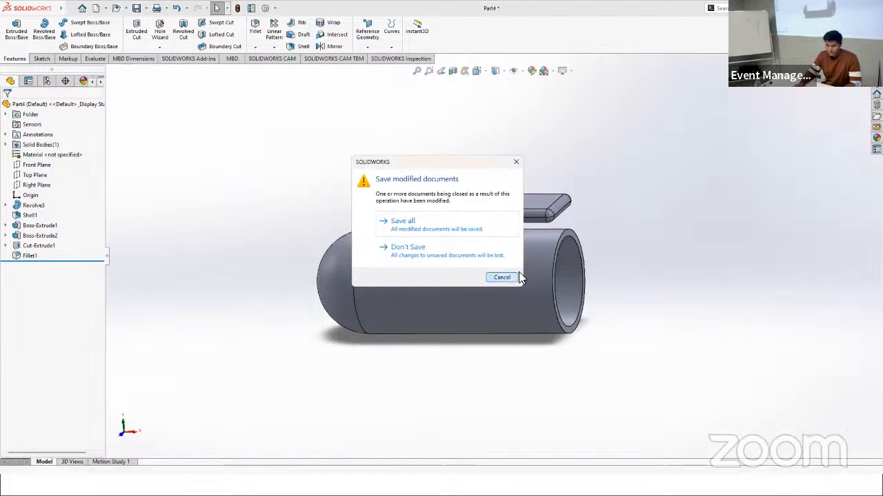
{"action": "left_click", "coordinate": [516, 277]}
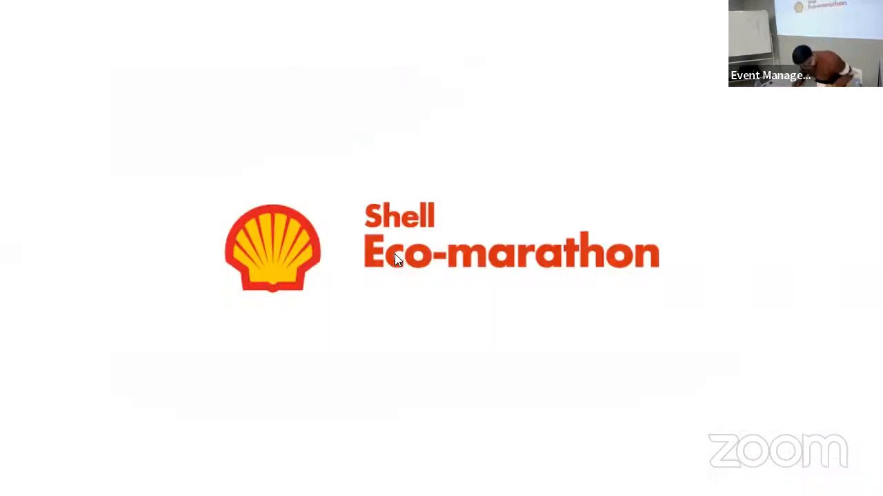
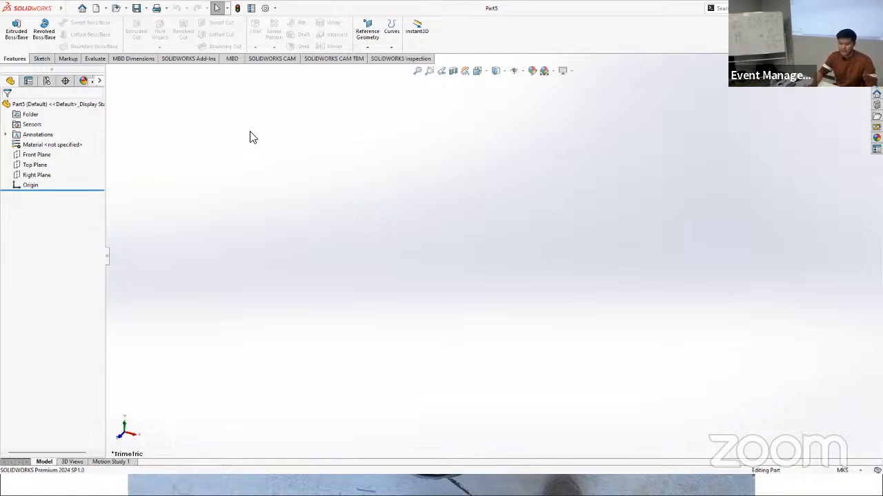
{"action": "left_click", "coordinate": [31, 166]}
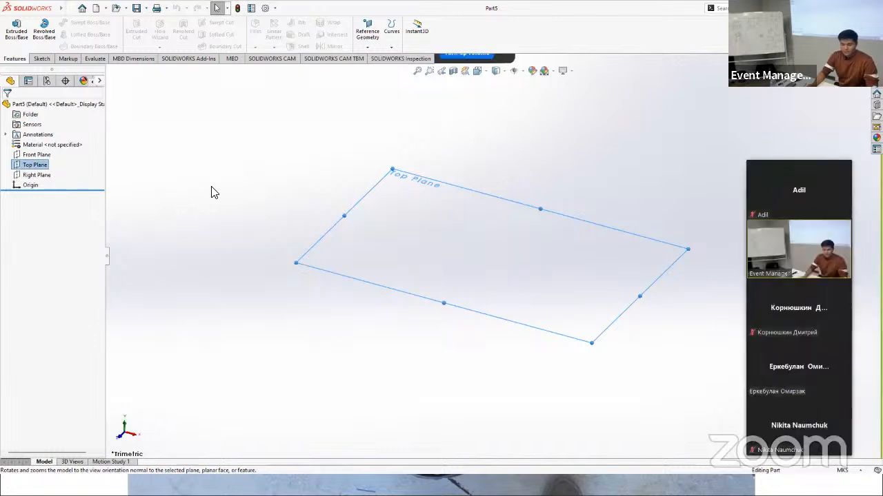
{"action": "key", "text": "Escape"}
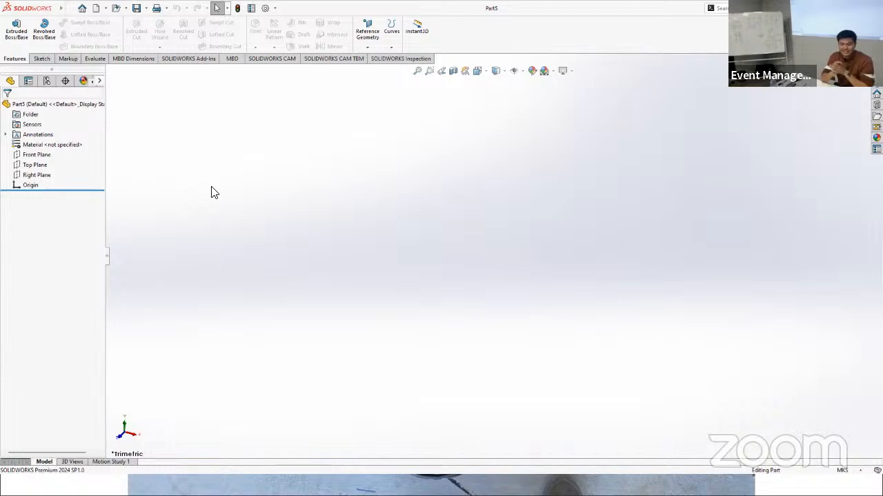
{"action": "left_click", "coordinate": [38, 165]}
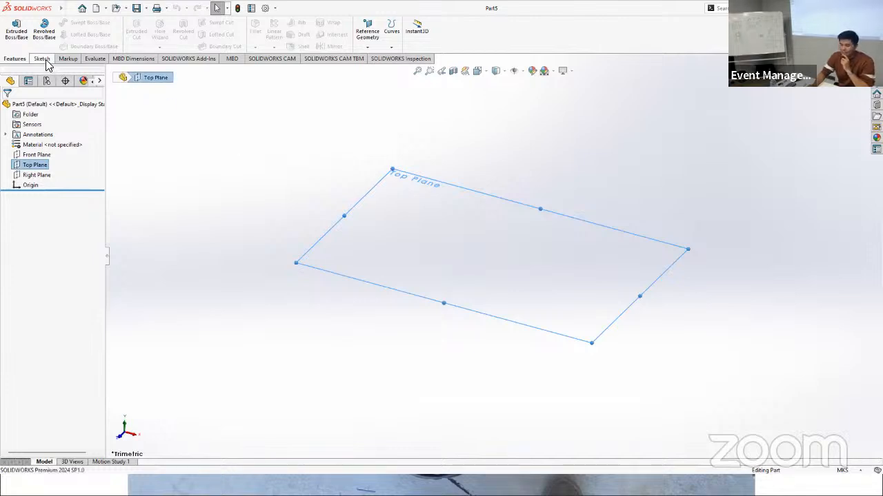
{"action": "left_click", "coordinate": [36, 154]}
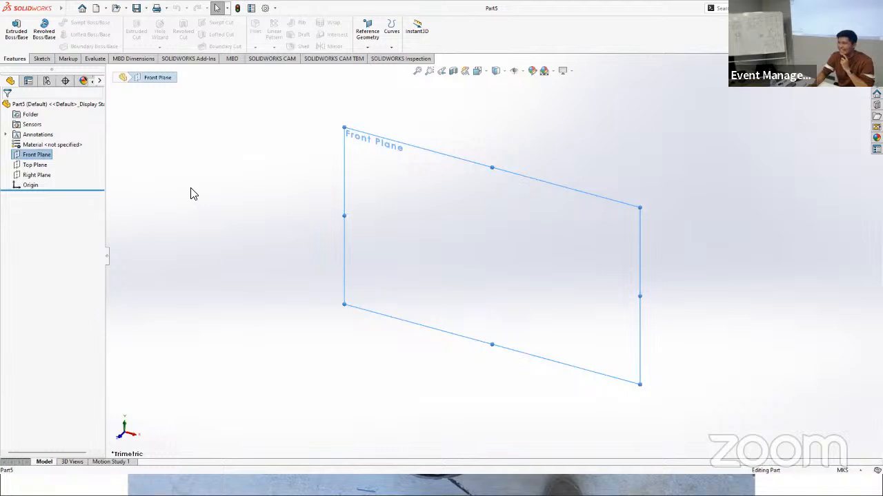
Step: Sketch a center rectangle about 114 by 82 mm on the Top Plane, centred on the origin
{"action": "left_click", "coordinate": [34, 165]}
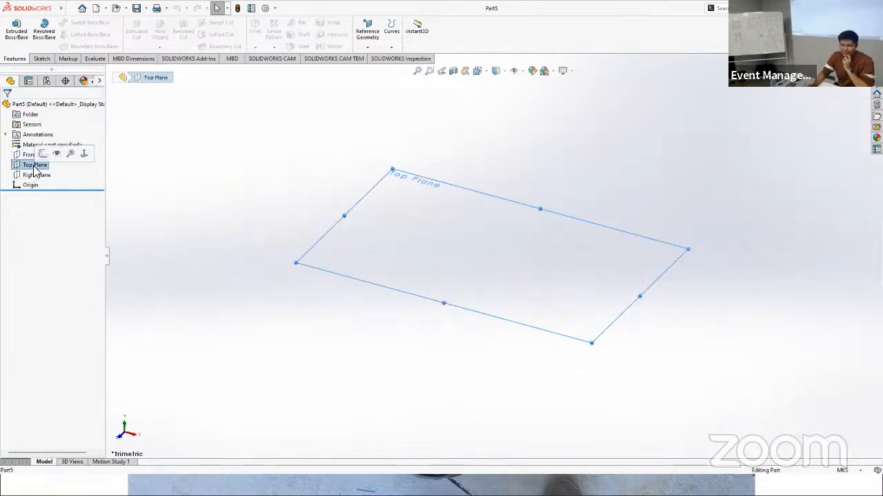
{"action": "left_click", "coordinate": [47, 60]}
{"action": "left_click", "coordinate": [12, 31]}
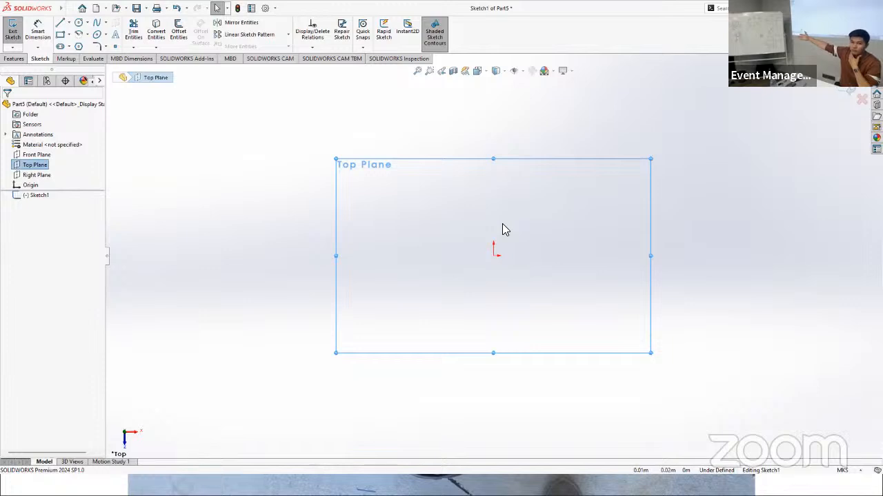
{"action": "left_click", "coordinate": [68, 35]}
{"action": "left_click", "coordinate": [78, 58]}
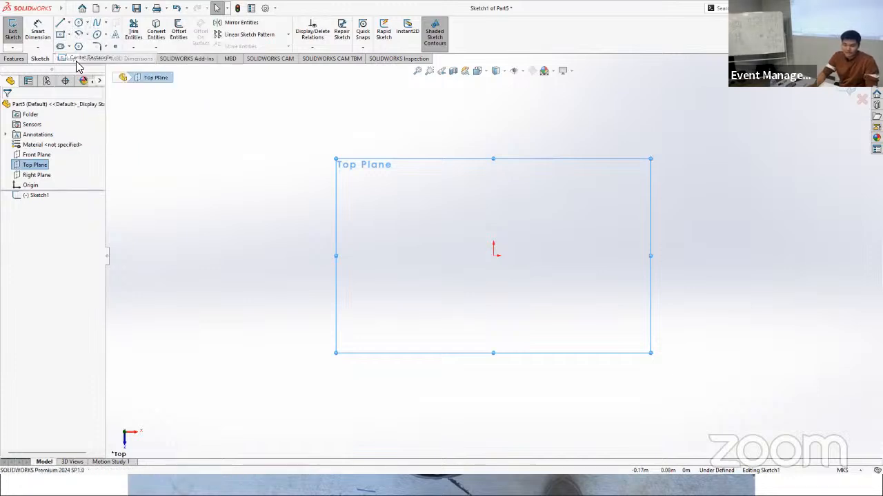
{"action": "left_click", "coordinate": [493, 256]}
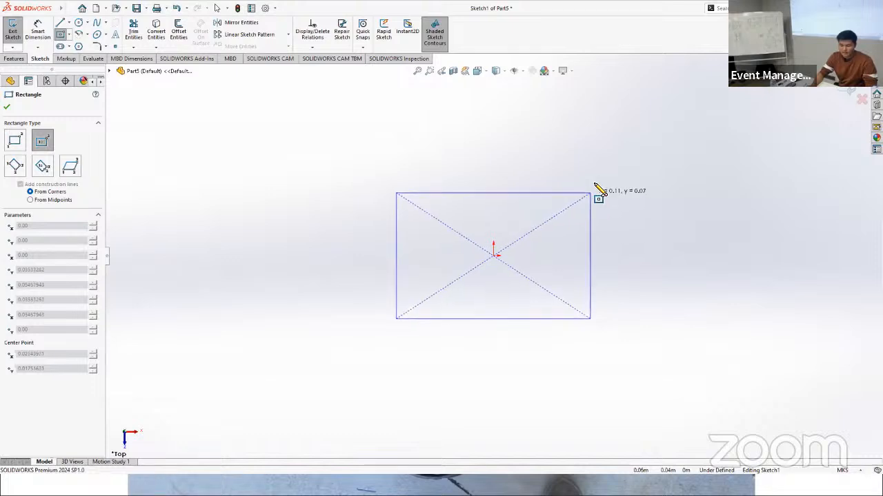
{"action": "left_click", "coordinate": [595, 184]}
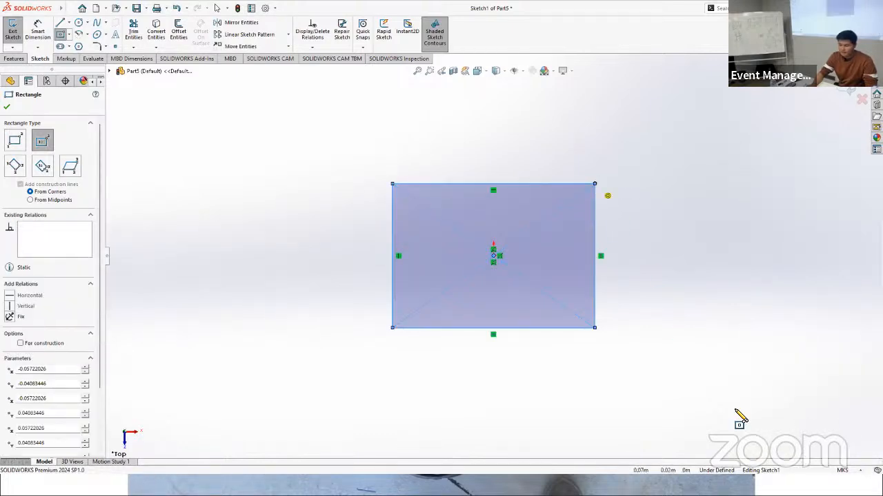
Step: Switch the document units to MMGS (millimeter, gram, second) and reopen the rectangle sketch for editing
{"action": "left_click", "coordinate": [844, 471]}
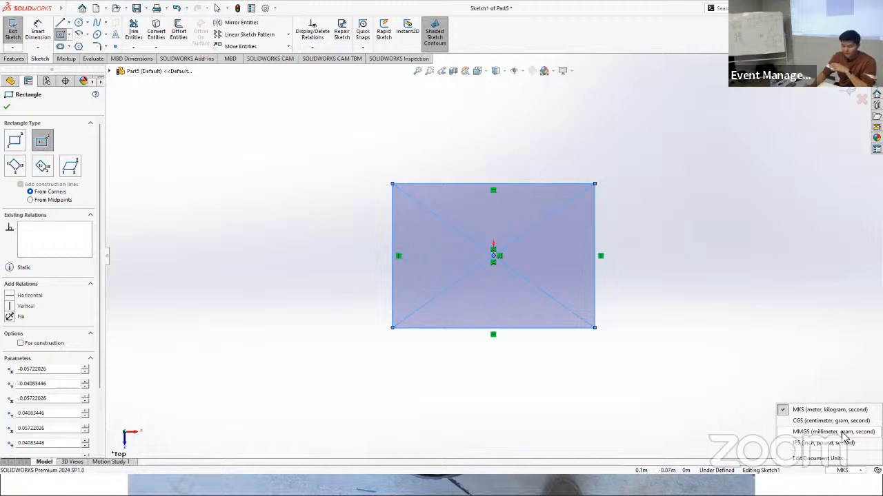
{"action": "left_click", "coordinate": [842, 432]}
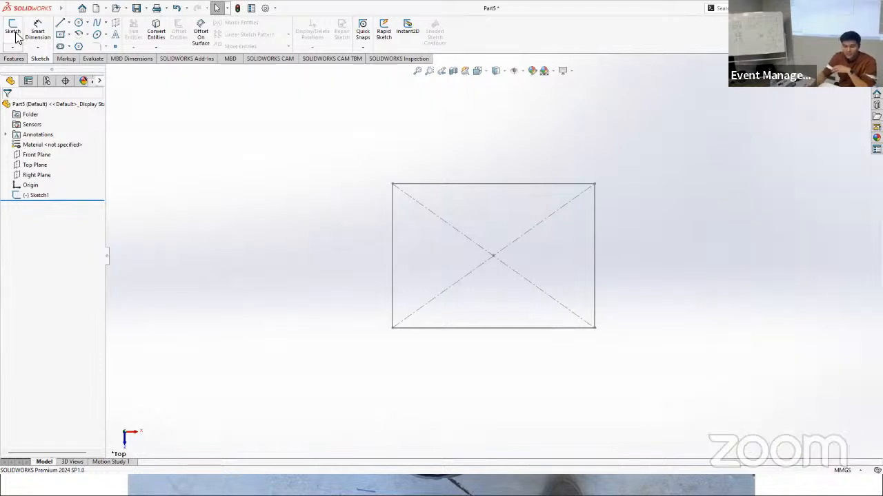
{"action": "left_click", "coordinate": [38, 33]}
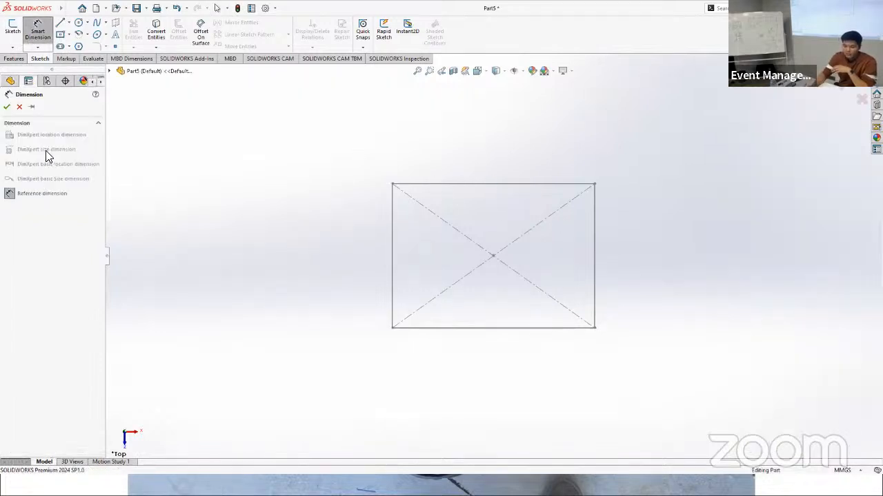
{"action": "left_click", "coordinate": [37, 32]}
{"action": "left_click", "coordinate": [27, 194]}
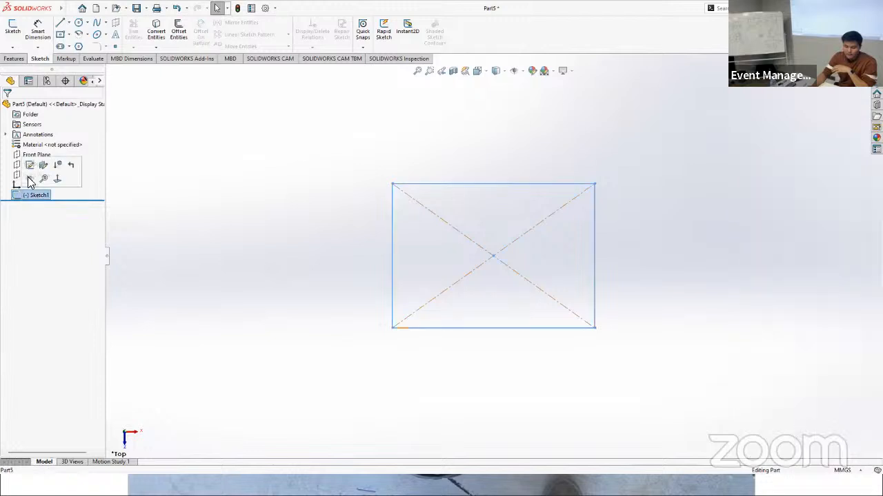
{"action": "left_click", "coordinate": [30, 166]}
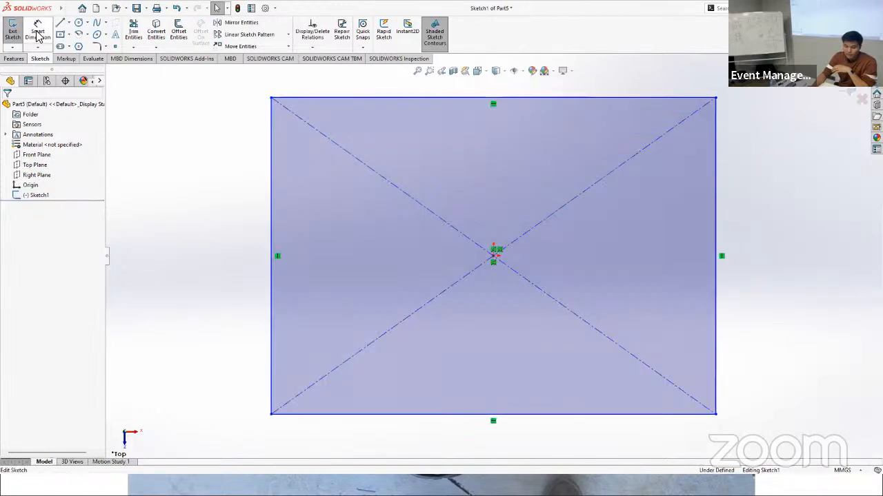
Step: Dimension the rectangle's horizontal and vertical sides to 40 mm each
{"action": "left_click", "coordinate": [38, 34]}
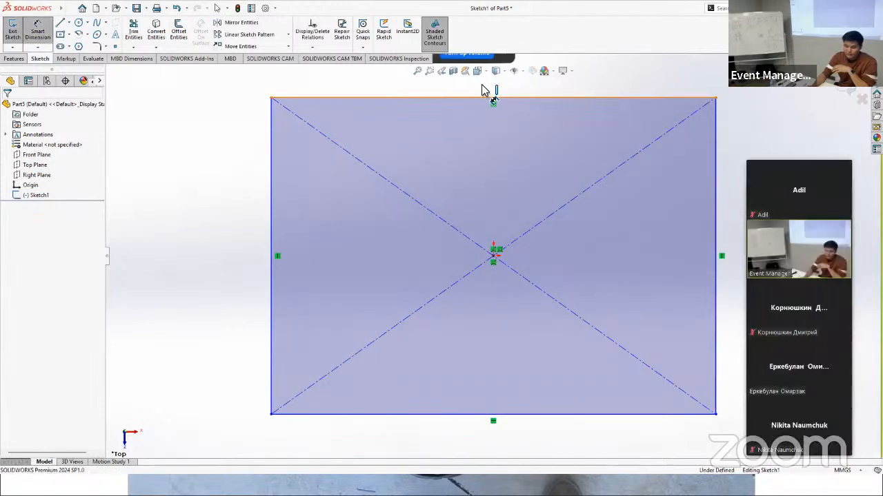
{"action": "left_click", "coordinate": [482, 91]}
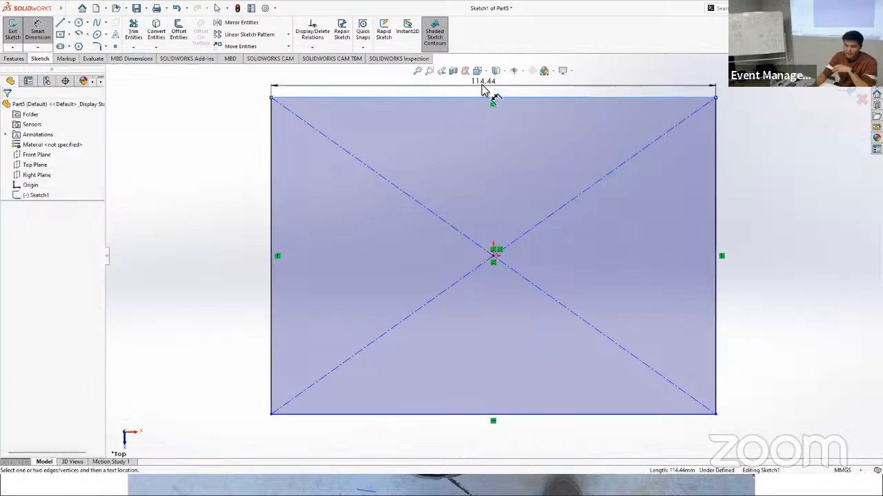
{"action": "left_click", "coordinate": [485, 87]}
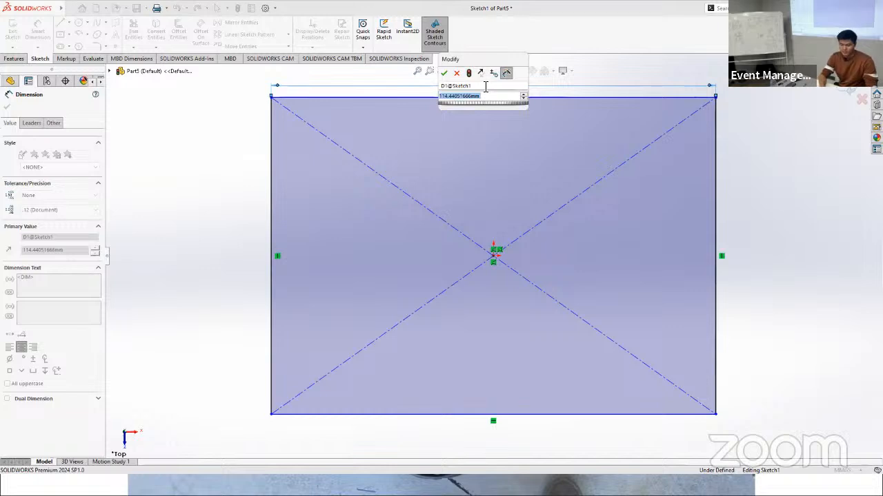
{"action": "key", "text": "Return"}
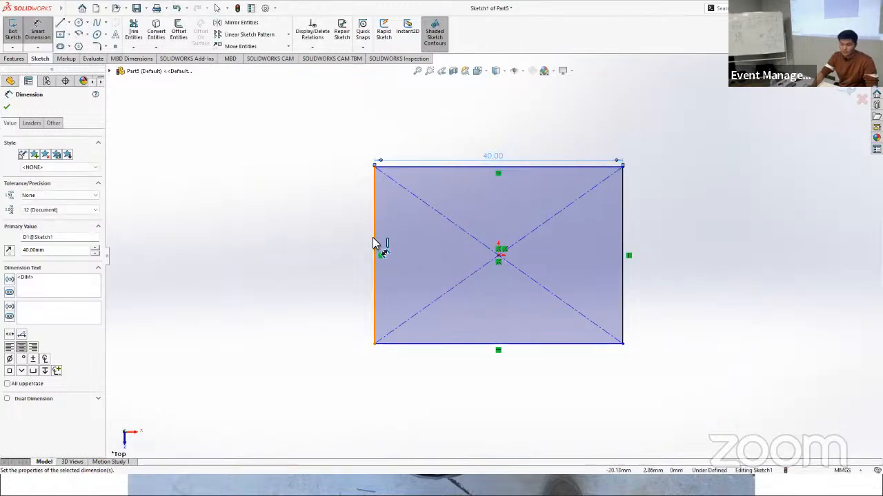
{"action": "left_click", "coordinate": [351, 247]}
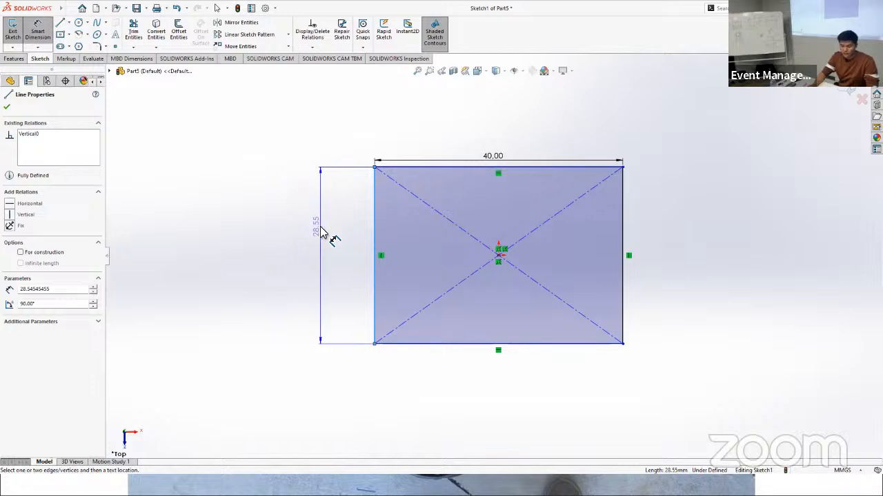
{"action": "left_click", "coordinate": [320, 231]}
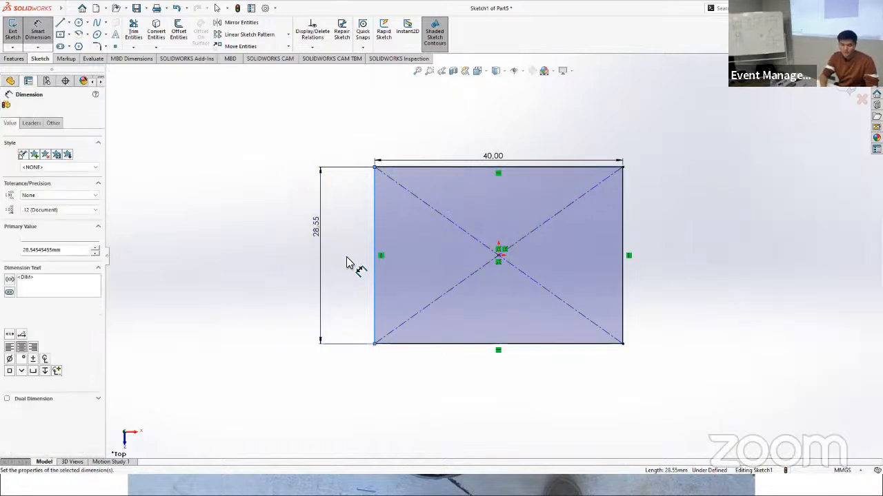
{"action": "type", "text": "40"}
{"action": "key", "text": "Return"}
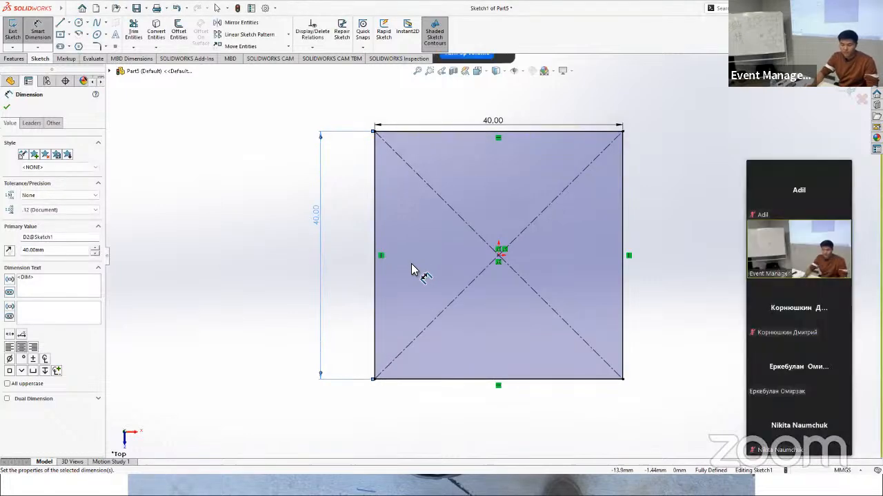
{"action": "left_click", "coordinate": [7, 107]}
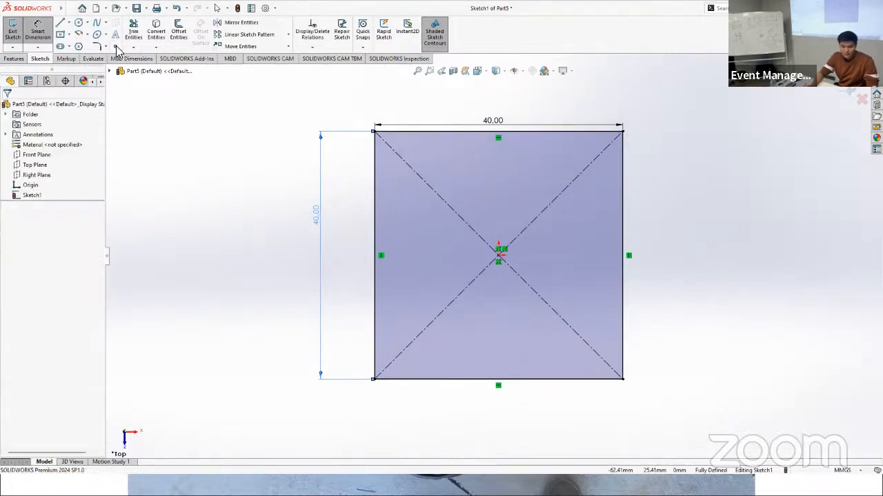
Step: Extrude the square sketch upward as a blind boss with a depth of 20 mm
{"action": "left_click", "coordinate": [15, 59]}
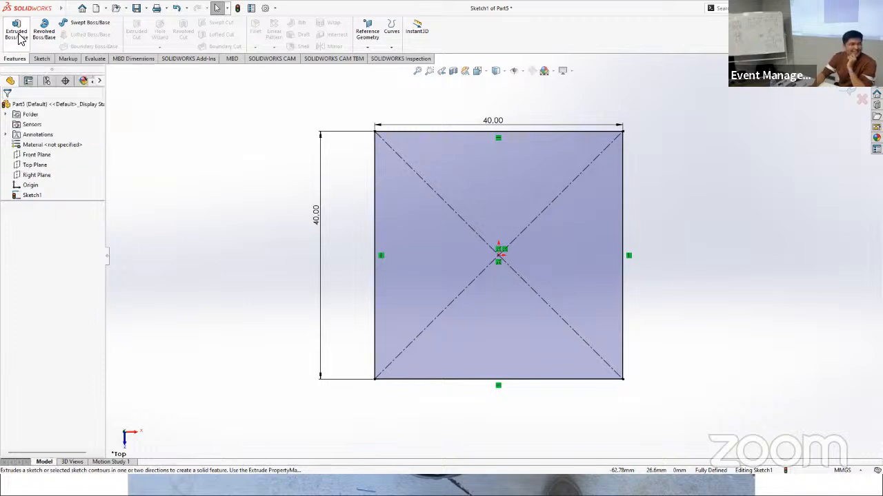
{"action": "left_click", "coordinate": [17, 35]}
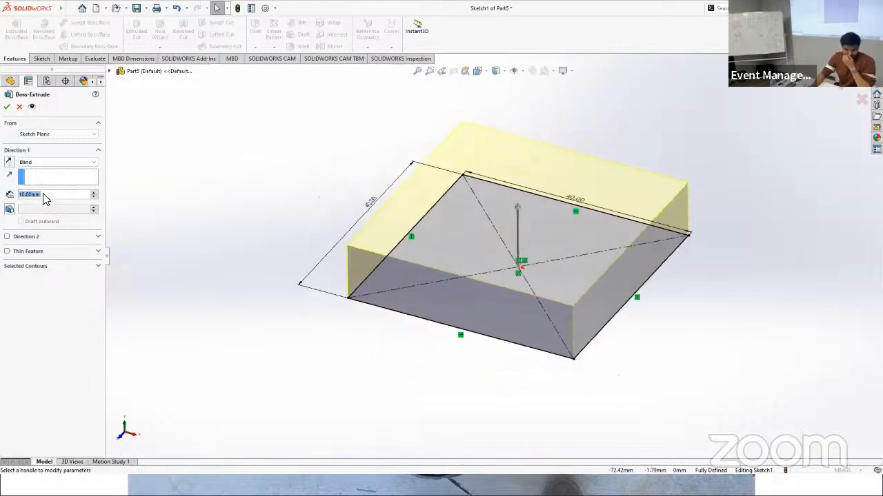
{"action": "type", "text": "2"}
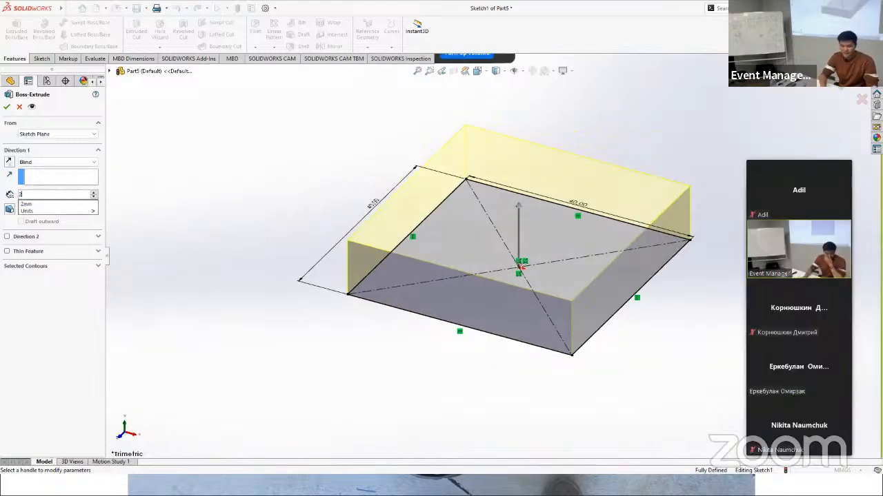
{"action": "type", "text": "0"}
{"action": "key", "text": "Return"}
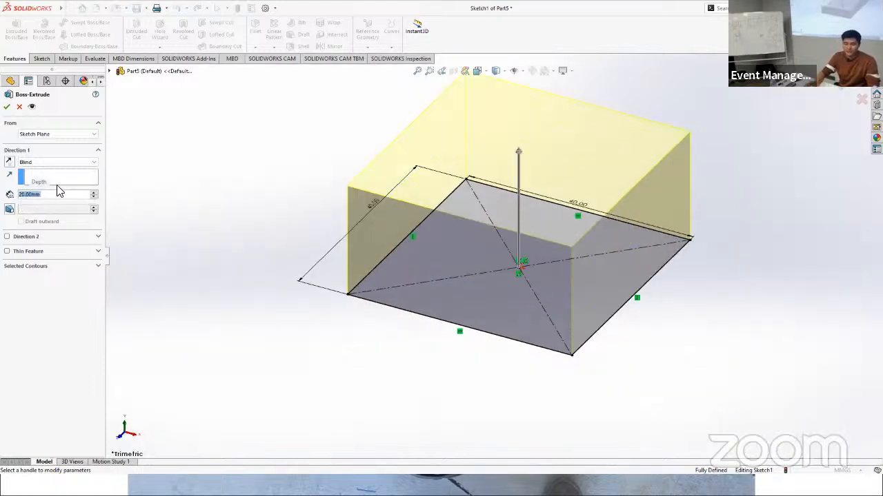
{"action": "left_click", "coordinate": [6, 109]}
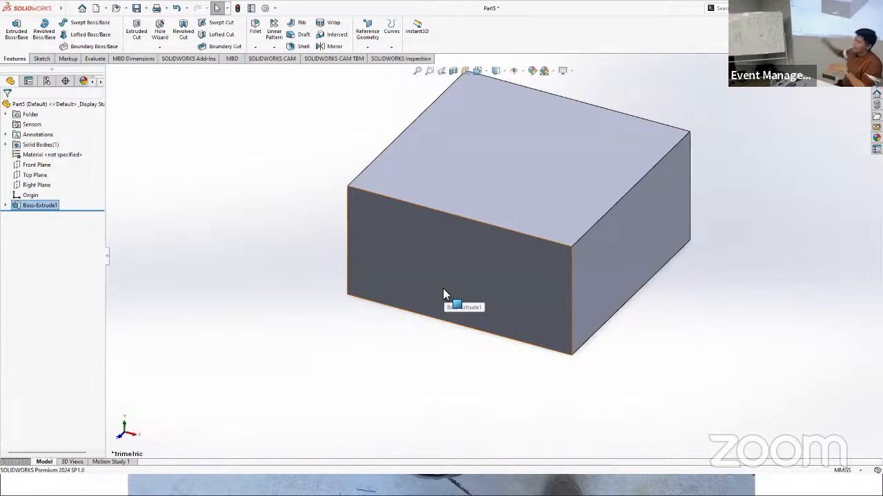
Step: Sketch a circle with a 5 mm radius at the centre of the block's front side face, 10 mm above the origin
{"action": "scroll", "coordinate": [451, 320], "scroll_direction": "up", "scroll_amount": 2}
{"action": "scroll", "coordinate": [459, 297], "scroll_direction": "up", "scroll_amount": 1}
{"action": "scroll", "coordinate": [564, 215], "scroll_direction": "down", "scroll_amount": 3}
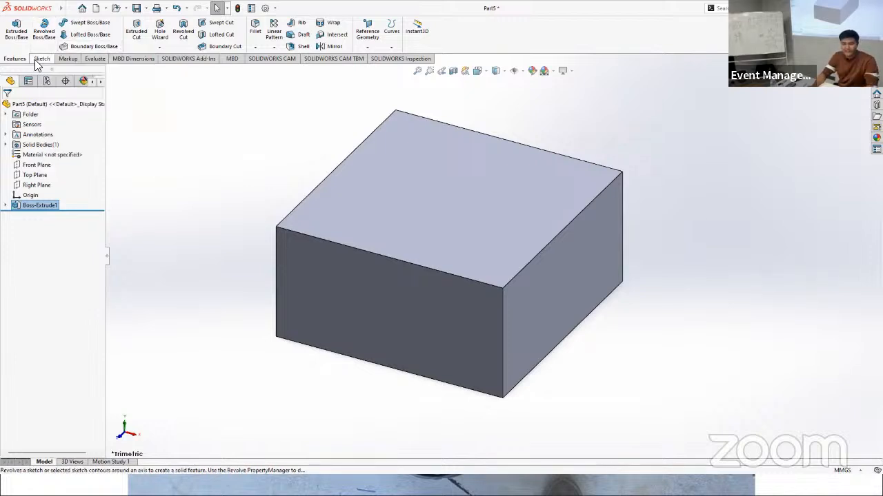
{"action": "left_click", "coordinate": [39, 58]}
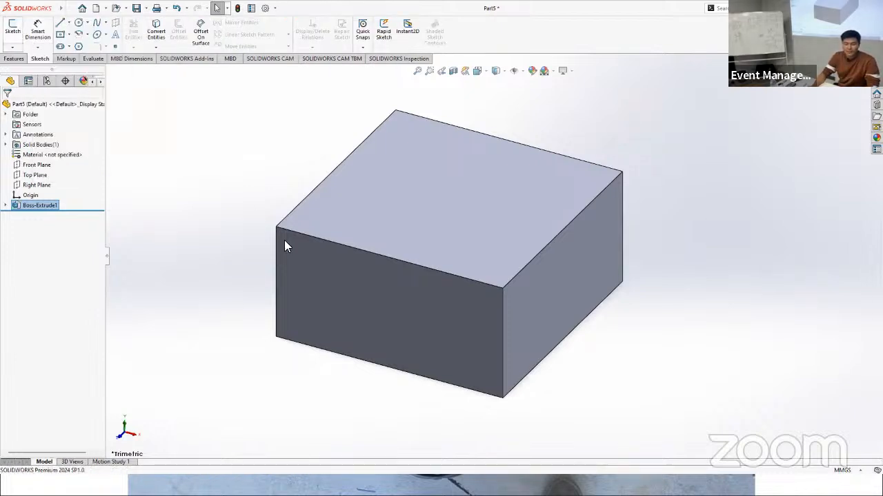
{"action": "left_click", "coordinate": [373, 290]}
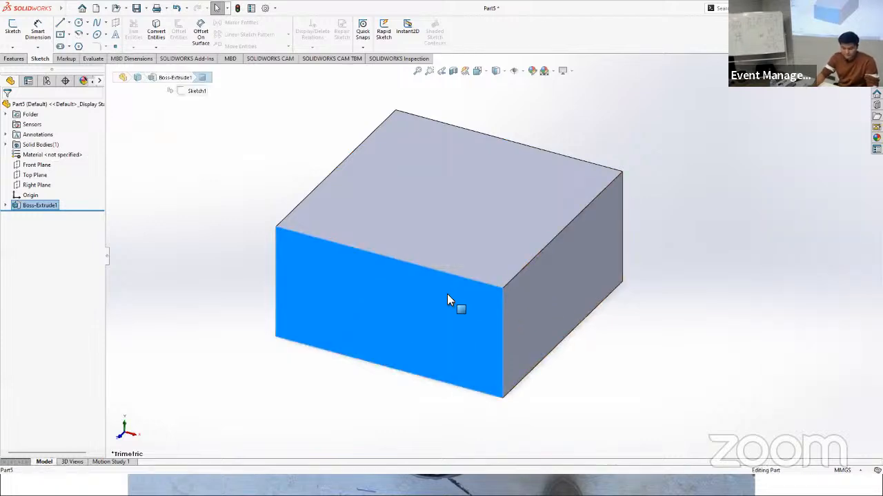
{"action": "left_click", "coordinate": [12, 29]}
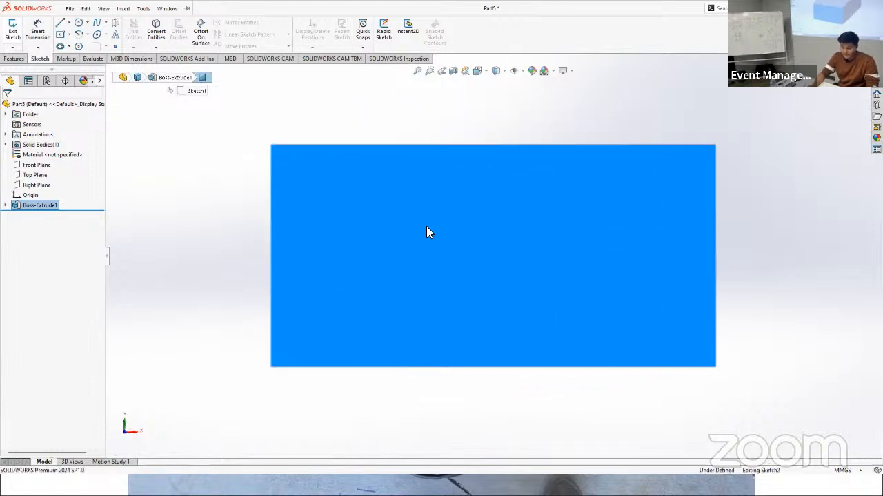
{"action": "left_click", "coordinate": [78, 23]}
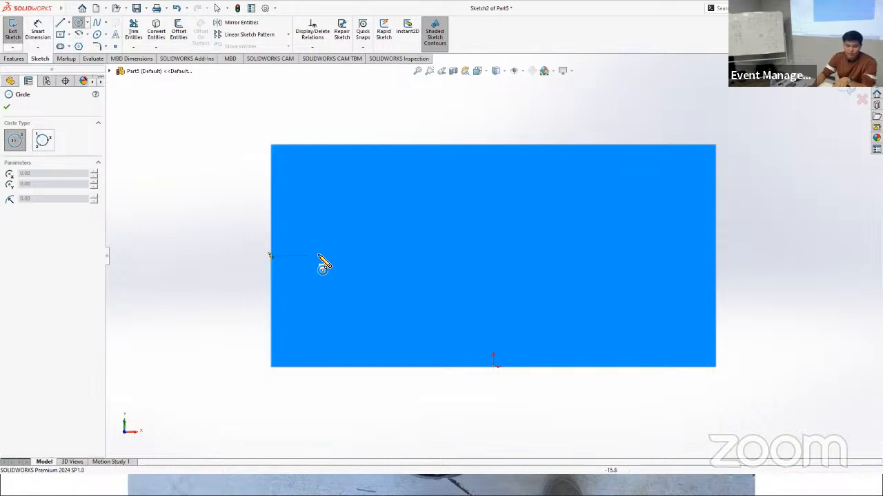
{"action": "left_click", "coordinate": [493, 257]}
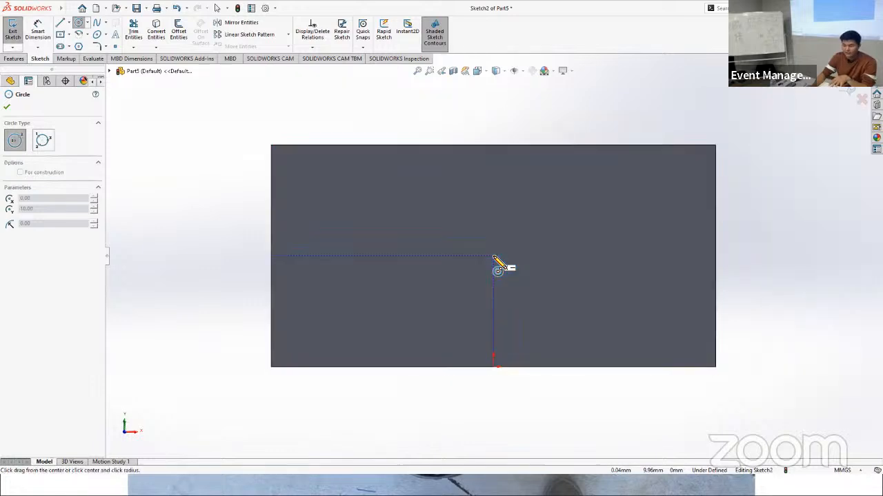
{"action": "left_click", "coordinate": [559, 257]}
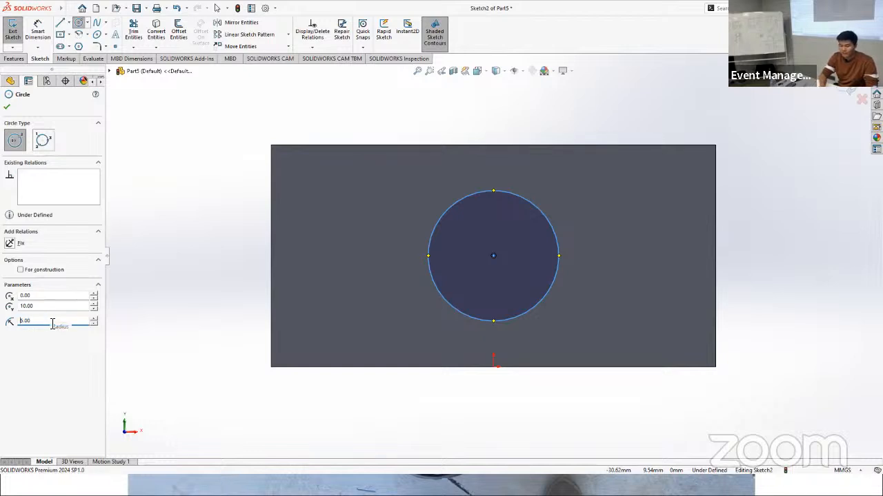
{"action": "key", "text": "Return"}
{"action": "left_click", "coordinate": [7, 102]}
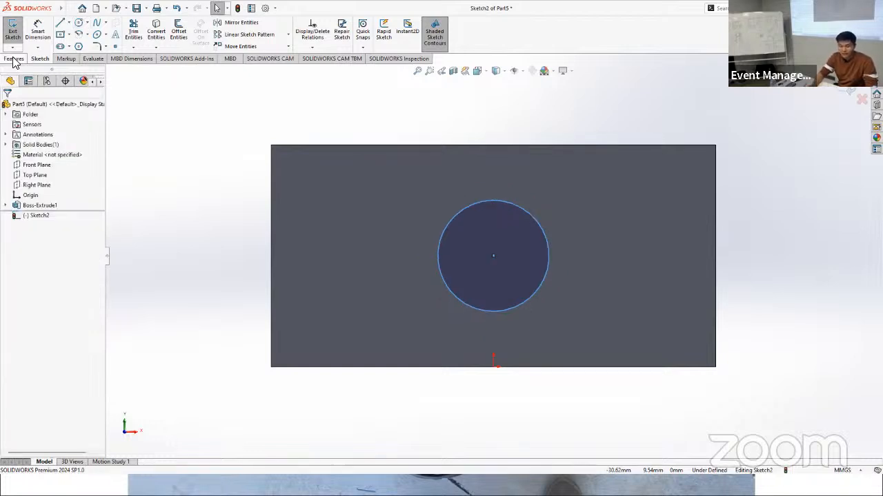
{"action": "left_click", "coordinate": [14, 59]}
{"action": "left_click", "coordinate": [17, 31]}
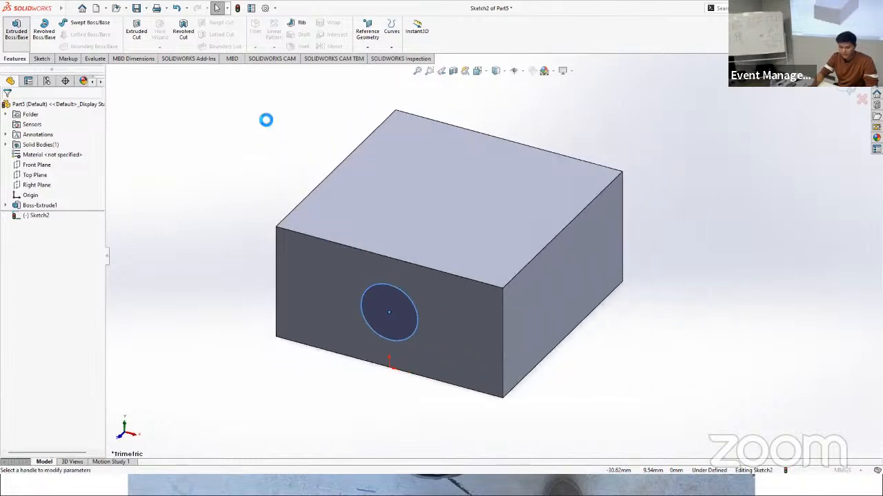
{"action": "left_click", "coordinate": [20, 108]}
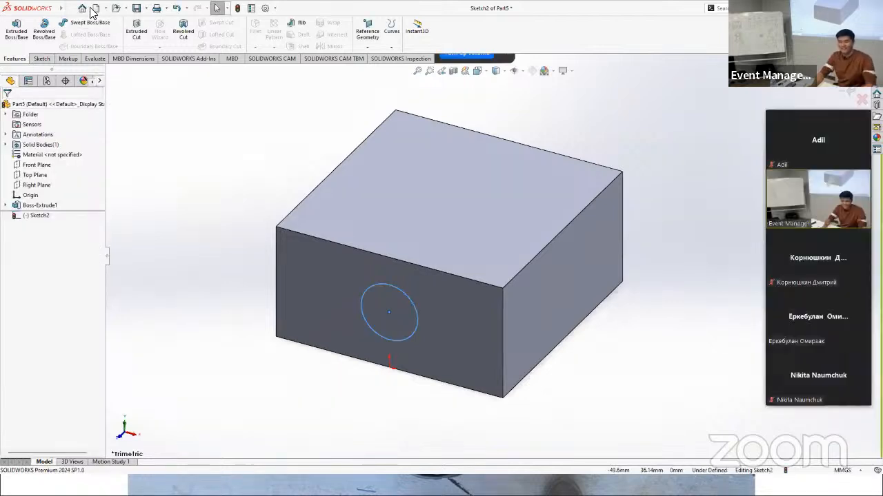
Step: Cut the circle on the block's front side face into the body as a blind extruded cut 10 mm deep
{"action": "left_click", "coordinate": [137, 31]}
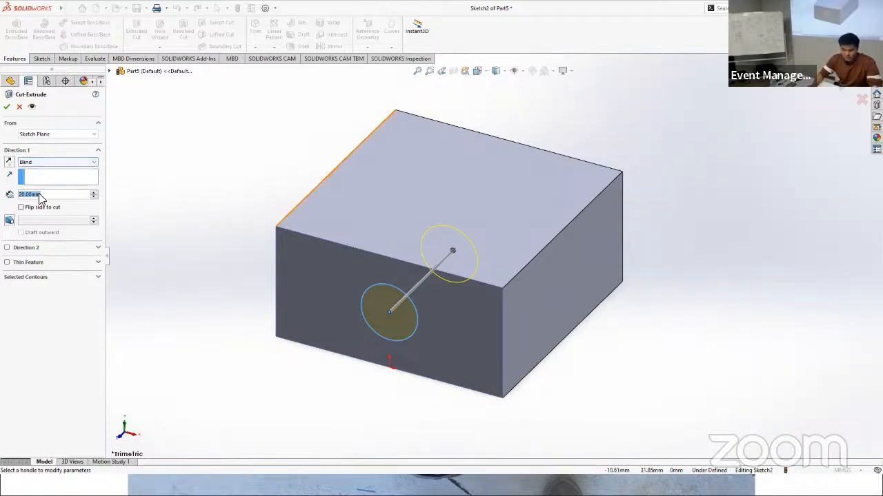
{"action": "type", "text": "10"}
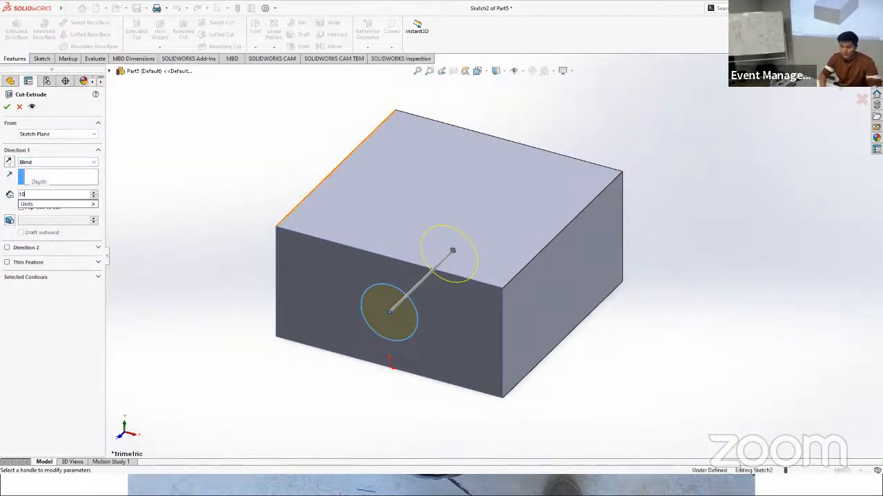
{"action": "key", "text": "Return"}
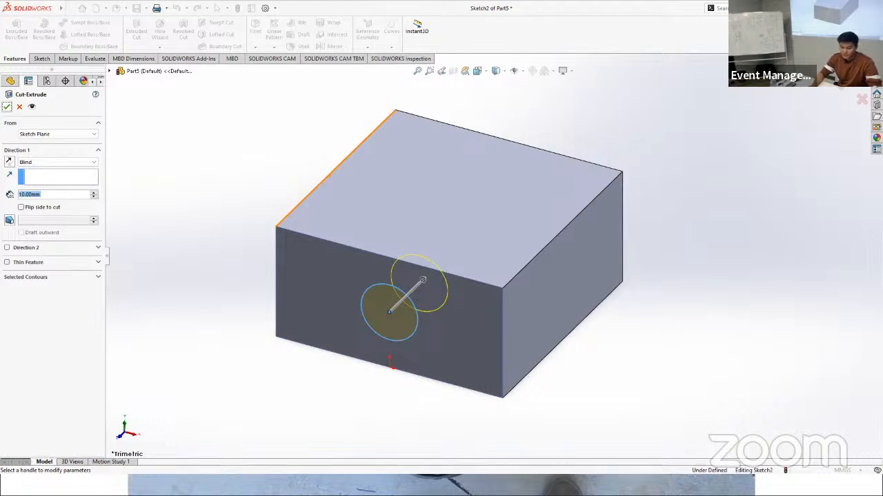
{"action": "key", "text": "Return"}
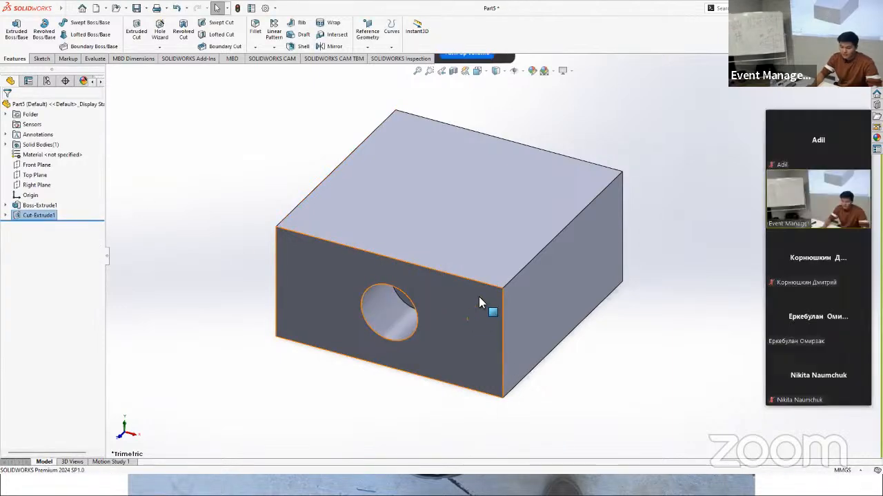
Step: Sketch a circle with a 3 mm radius on the flat bottom face of the hole, concentric with it
{"action": "middle_click_drag", "start_coordinate": [479, 296], "coordinate": [494, 275]}
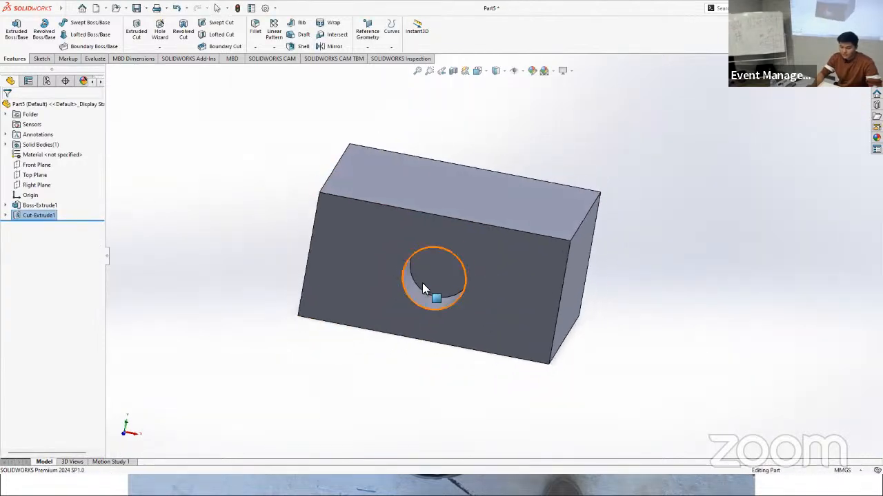
{"action": "left_click", "coordinate": [40, 58]}
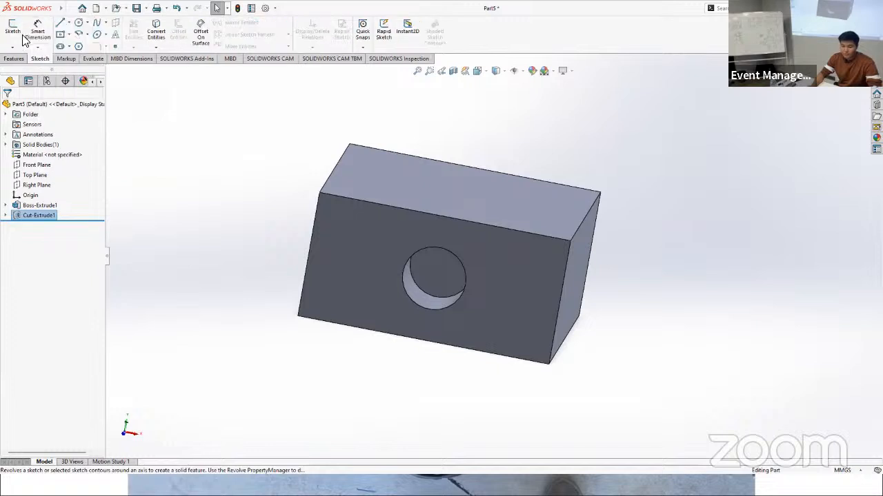
{"action": "left_click", "coordinate": [429, 274]}
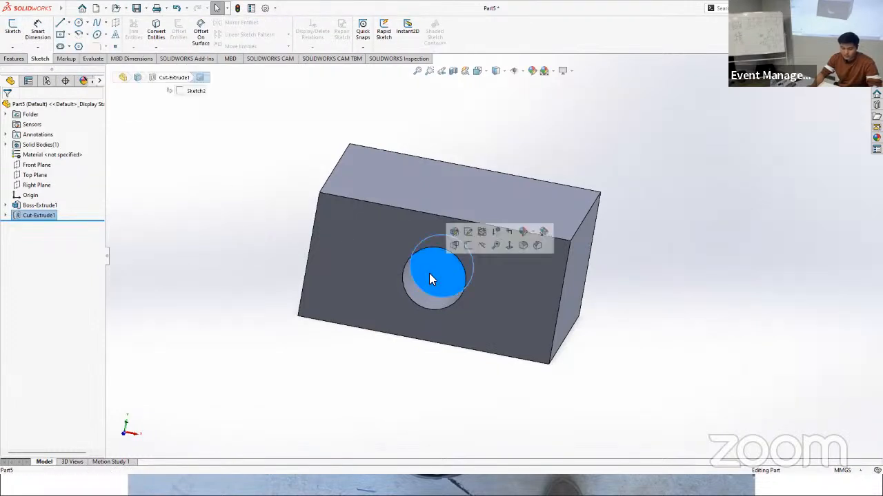
{"action": "left_click", "coordinate": [10, 32]}
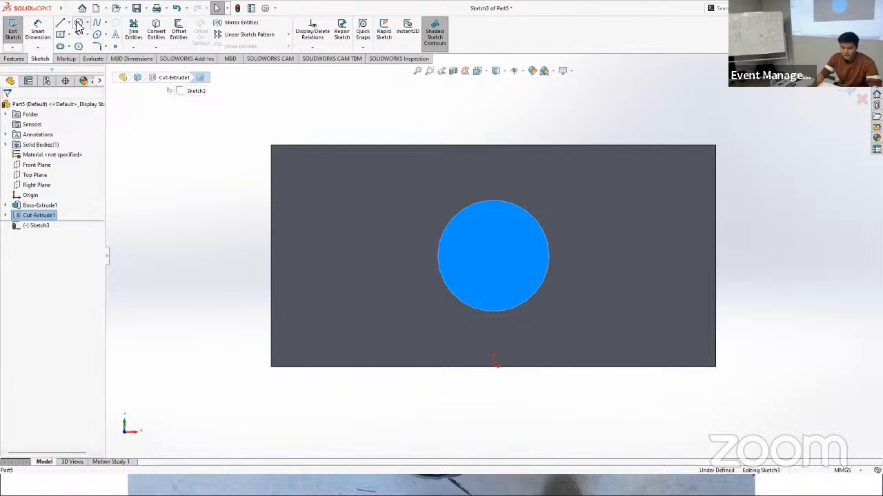
{"action": "left_click", "coordinate": [78, 24]}
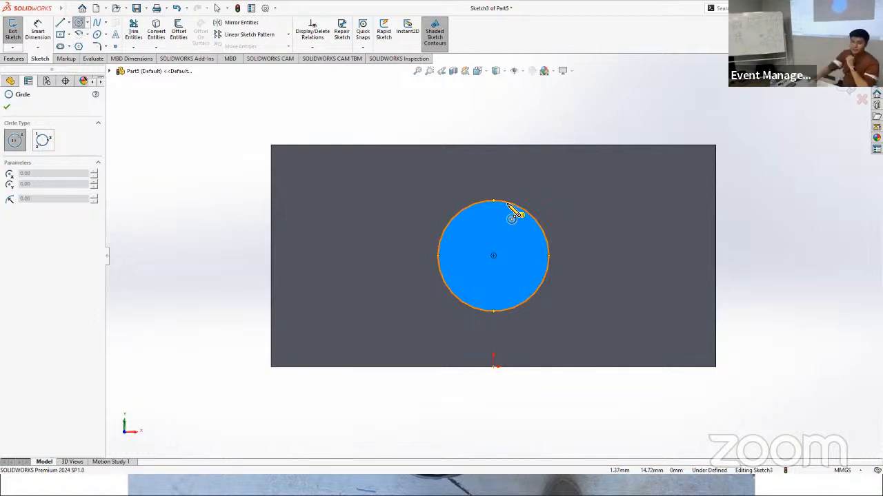
{"action": "left_click", "coordinate": [493, 255]}
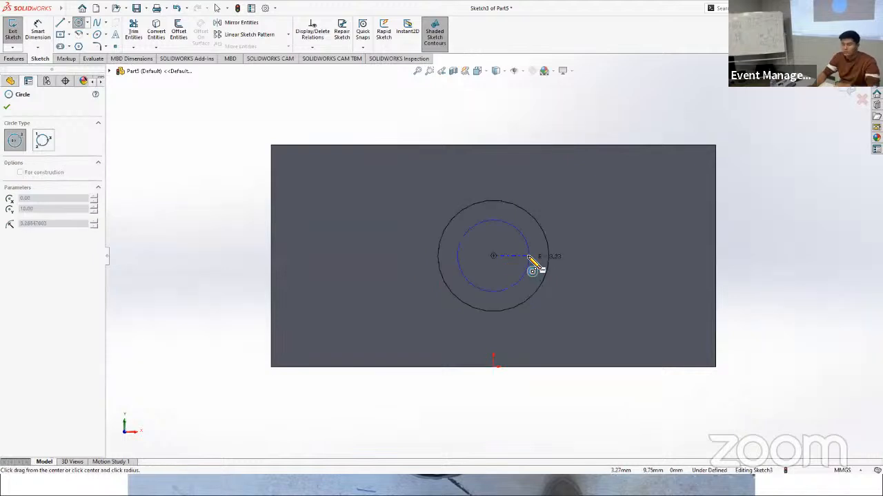
{"action": "left_click", "coordinate": [529, 256]}
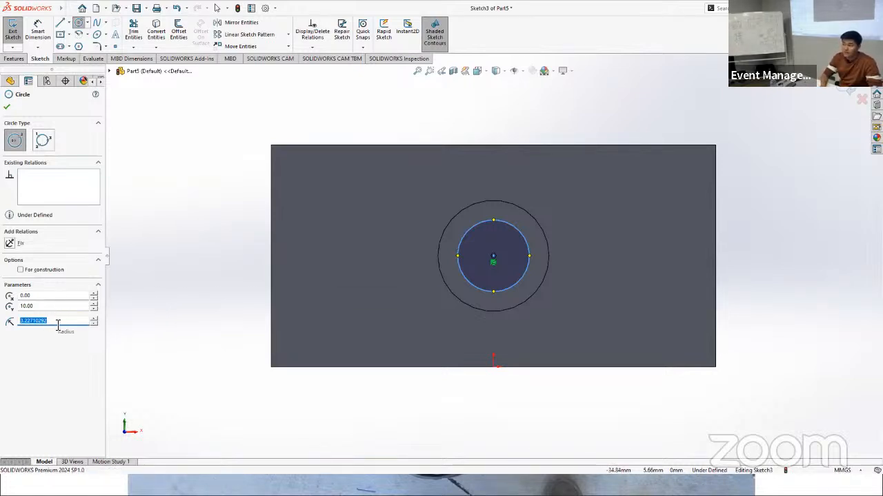
{"action": "key", "text": "Return"}
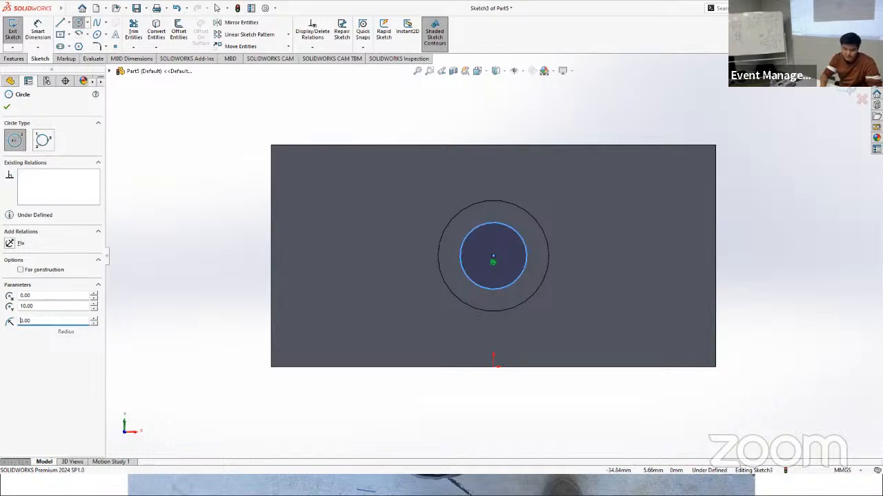
{"action": "left_click", "coordinate": [7, 108]}
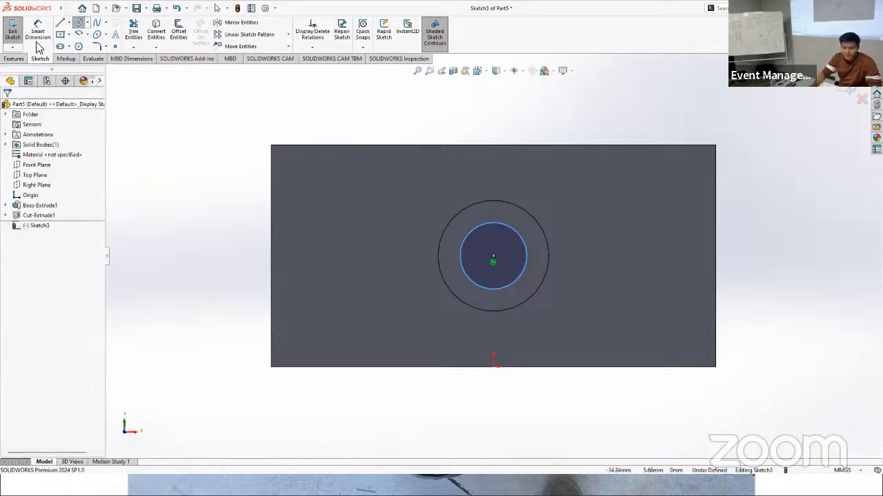
Step: Cut the smaller circle as a blind extruded cut 4 mm deep from the bottom of the hole
{"action": "left_click", "coordinate": [14, 59]}
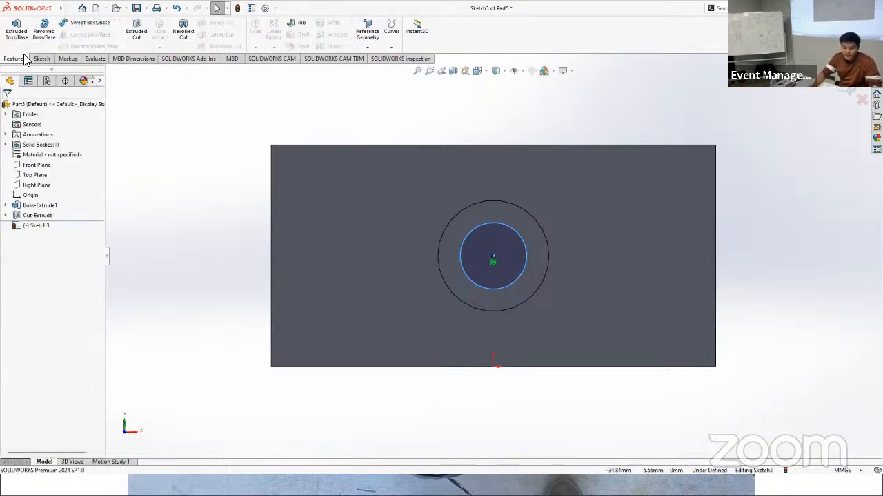
{"action": "left_click", "coordinate": [142, 34]}
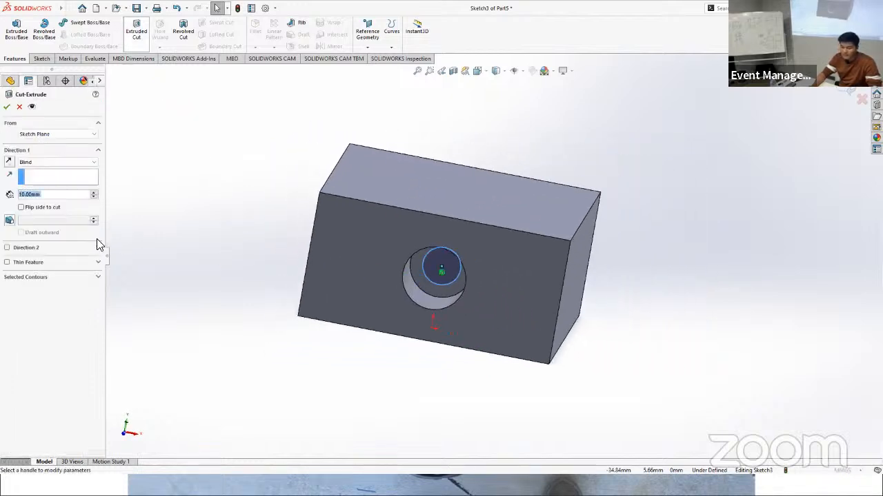
{"action": "type", "text": "4"}
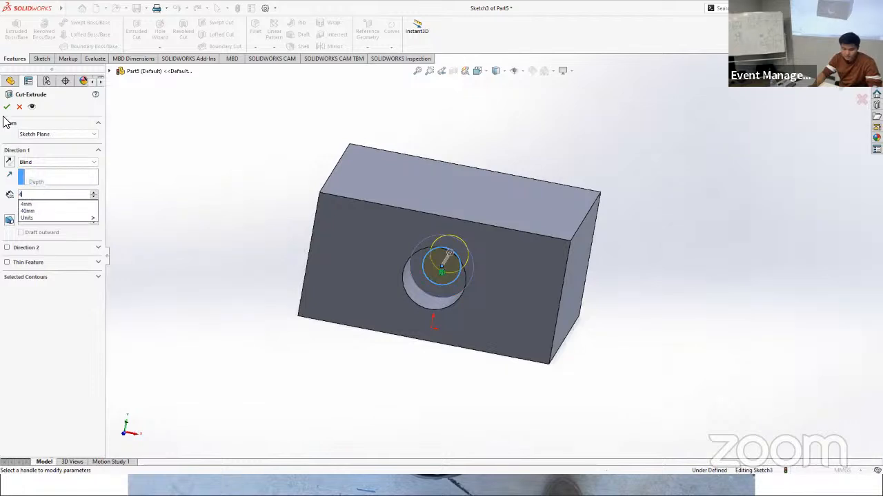
{"action": "key", "text": "Return"}
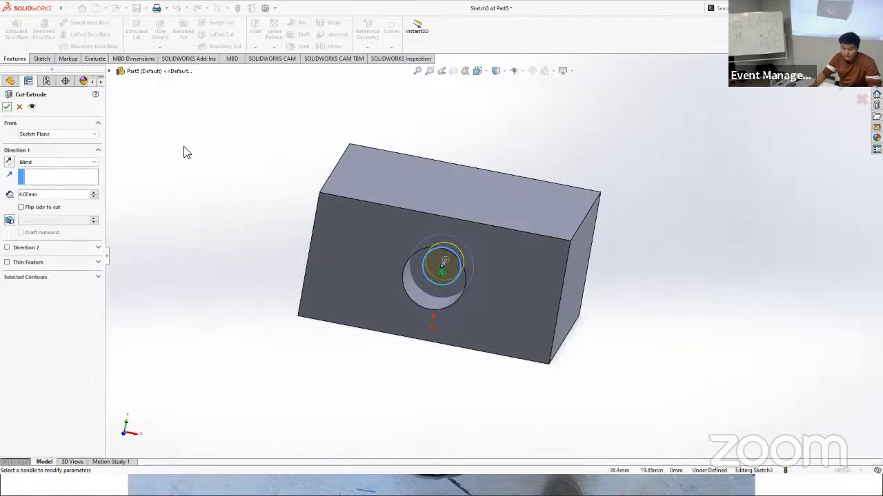
{"action": "left_click", "coordinate": [11, 106]}
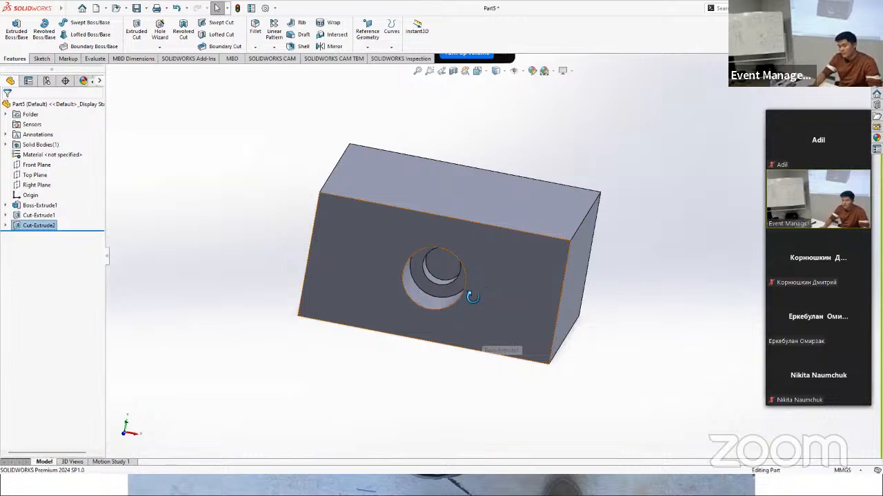
Step: Start a circular pattern of both stepped-hole cuts, using the block's top face as the direction reference
{"action": "middle_click_drag", "start_coordinate": [473, 296], "coordinate": [426, 215]}
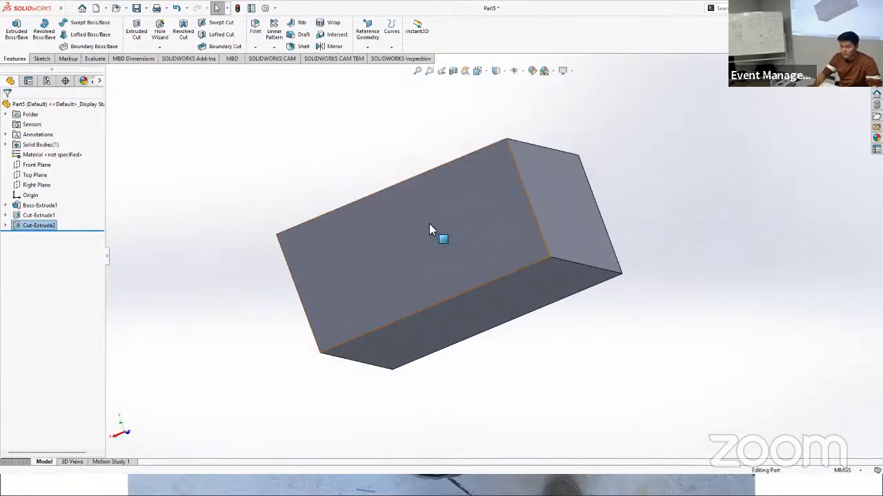
{"action": "middle_click_drag", "start_coordinate": [390, 272], "coordinate": [411, 275]}
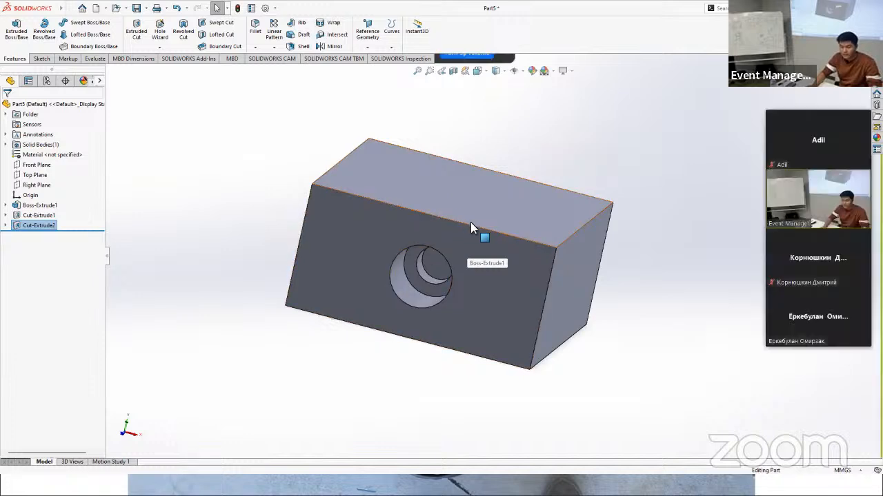
{"action": "middle_click_drag", "start_coordinate": [473, 227], "coordinate": [449, 210]}
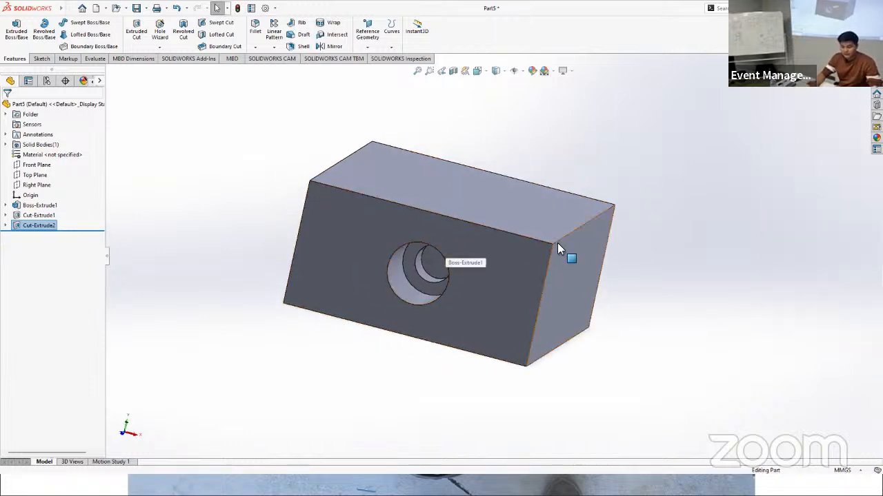
{"action": "scroll", "coordinate": [438, 276], "scroll_direction": "down", "scroll_amount": 5}
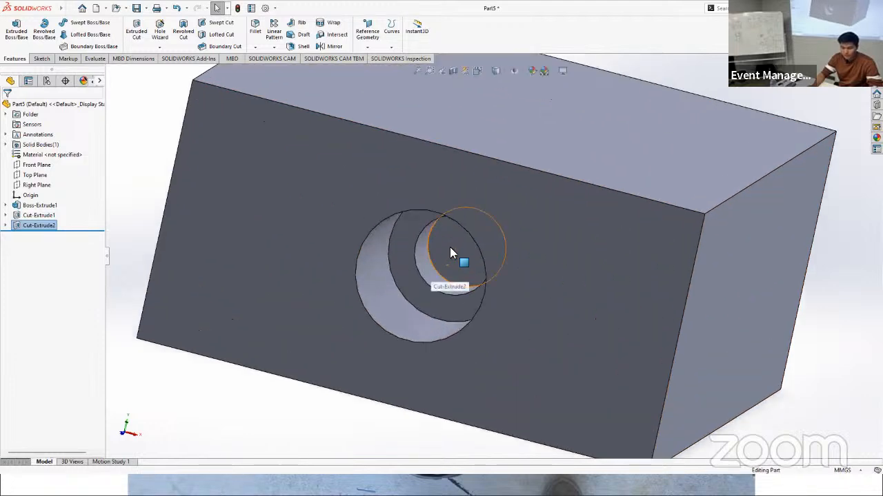
{"action": "left_click", "coordinate": [447, 253]}
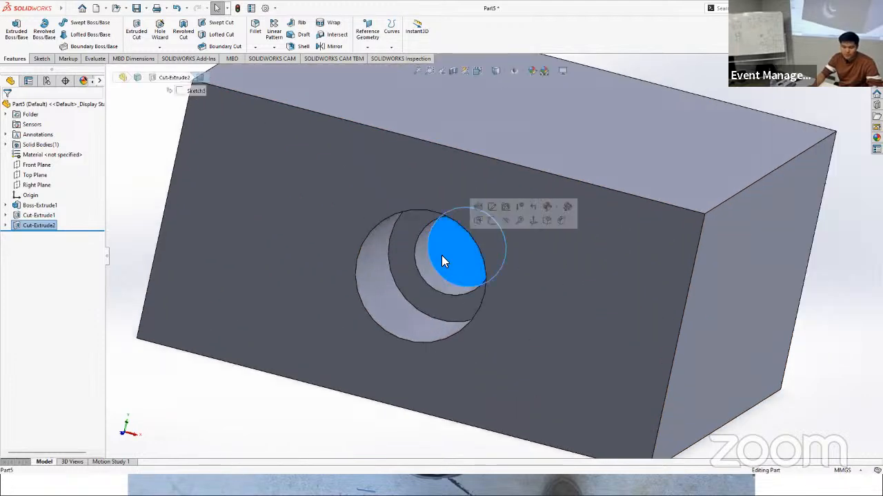
{"action": "left_click", "coordinate": [397, 277], "text": "ctrl"}
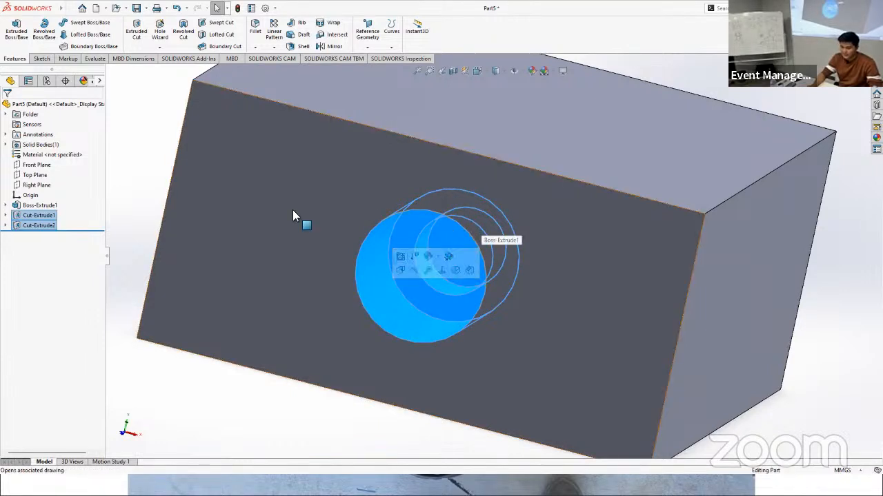
{"action": "left_click", "coordinate": [275, 47]}
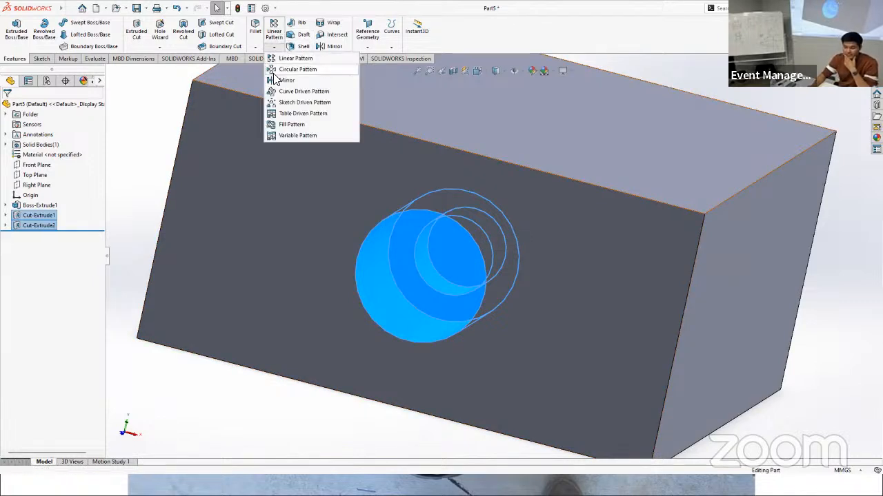
{"action": "left_click", "coordinate": [297, 70]}
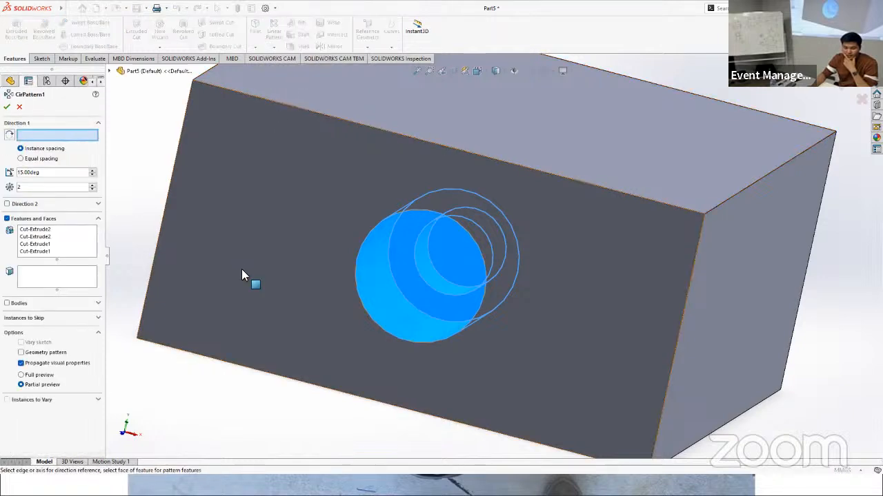
{"action": "scroll", "coordinate": [244, 270], "scroll_direction": "up", "scroll_amount": 3}
{"action": "middle_click_drag", "start_coordinate": [342, 249], "coordinate": [493, 152]}
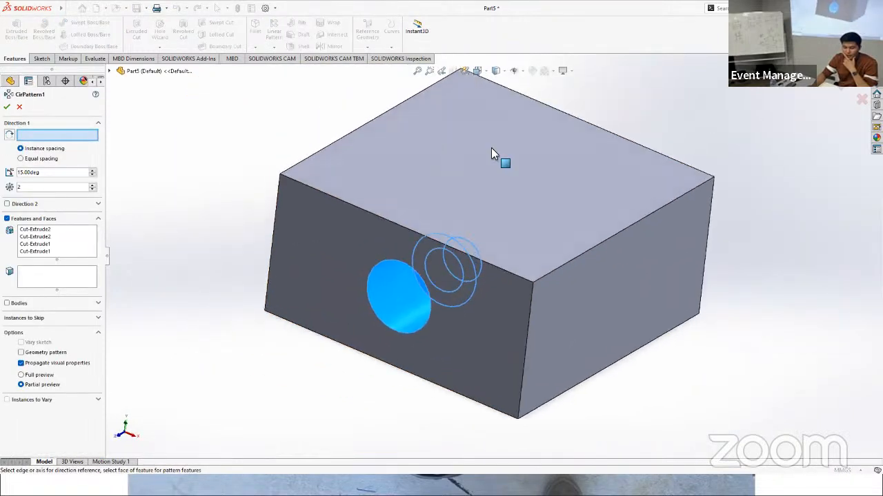
{"action": "left_click", "coordinate": [489, 160]}
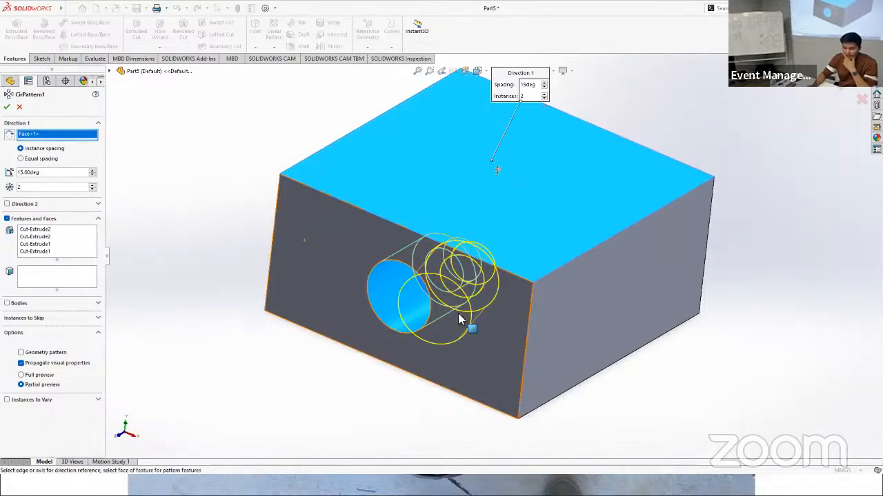
Step: Set the circular pattern of the stepped-hole cuts to 4 instances with an instance spacing of 360/4 degrees and create it
{"action": "scroll", "coordinate": [460, 319], "scroll_direction": "down", "scroll_amount": 4}
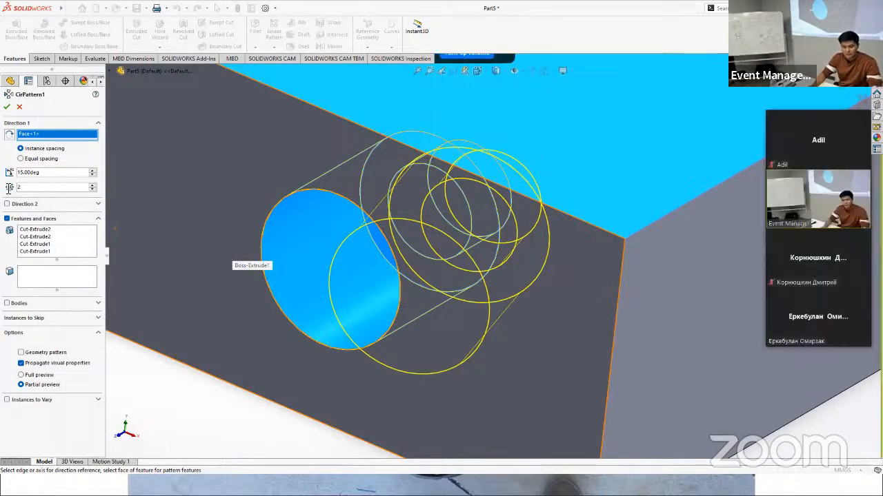
{"action": "type", "text": "4"}
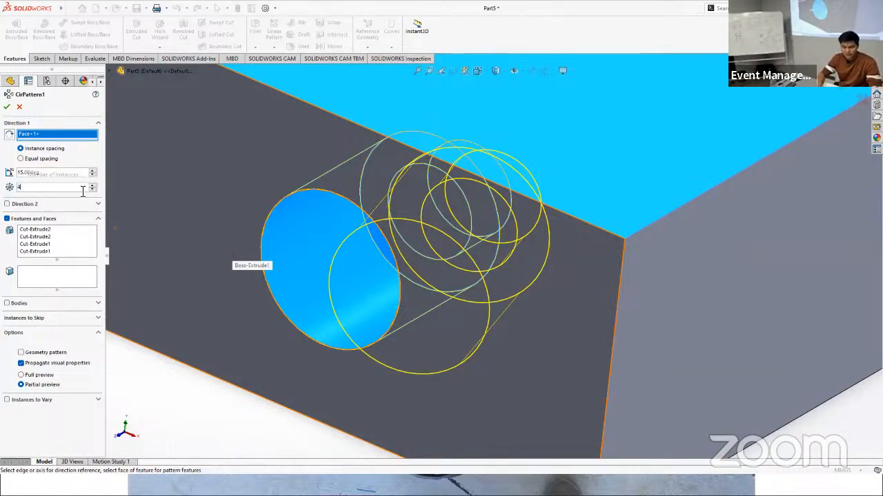
{"action": "key", "text": "Return"}
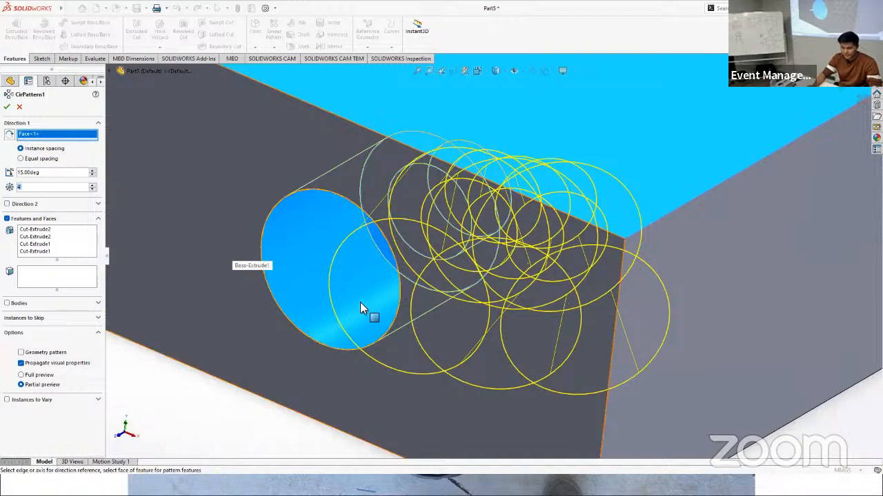
{"action": "double_click", "coordinate": [52, 174]}
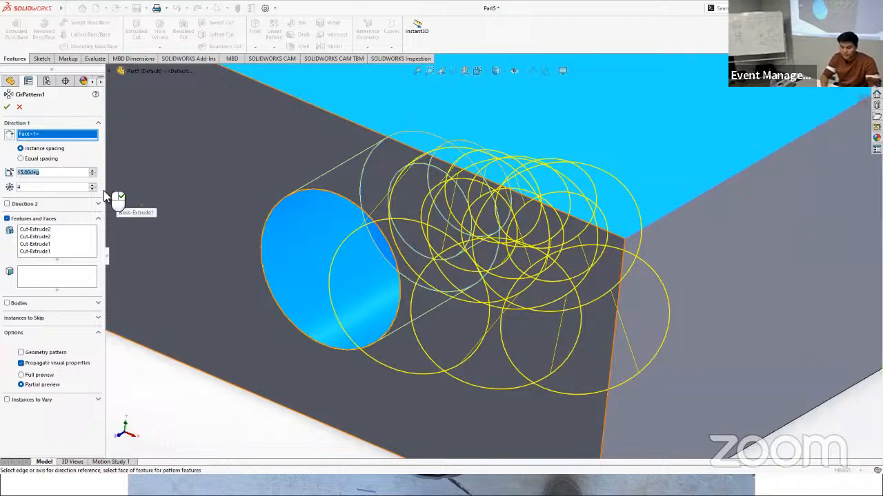
{"action": "type", "text": "360/4"}
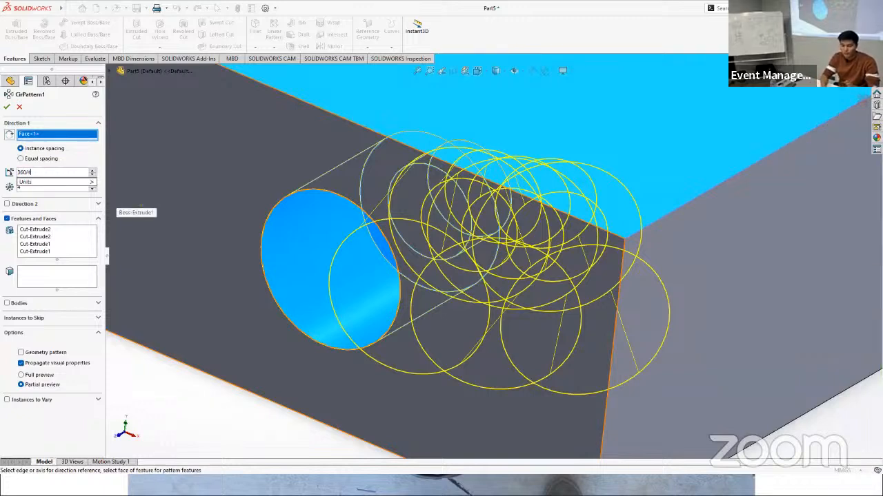
{"action": "key", "text": "Return"}
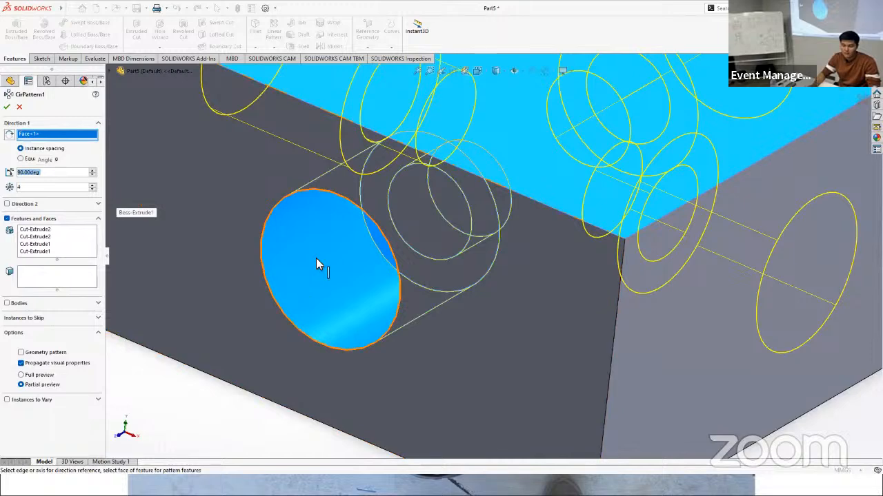
{"action": "scroll", "coordinate": [316, 259], "scroll_direction": "up", "scroll_amount": 4}
{"action": "middle_click_drag", "start_coordinate": [562, 211], "coordinate": [562, 288]}
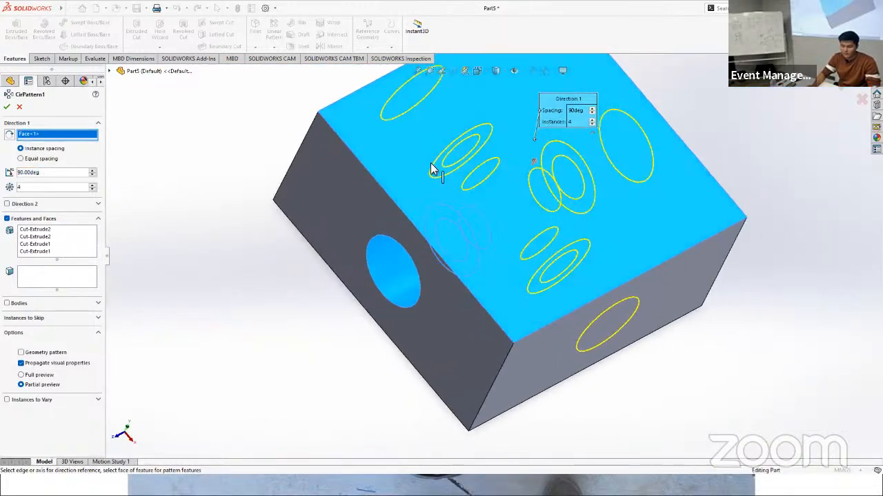
{"action": "mouse_move", "coordinate": [431, 169]}
{"action": "middle_mouse_down"}
{"action": "mouse_move", "coordinate": [473, 256]}
{"action": "mouse_move", "coordinate": [422, 191]}
{"action": "mouse_move", "coordinate": [441, 158]}
{"action": "middle_mouse_up"}
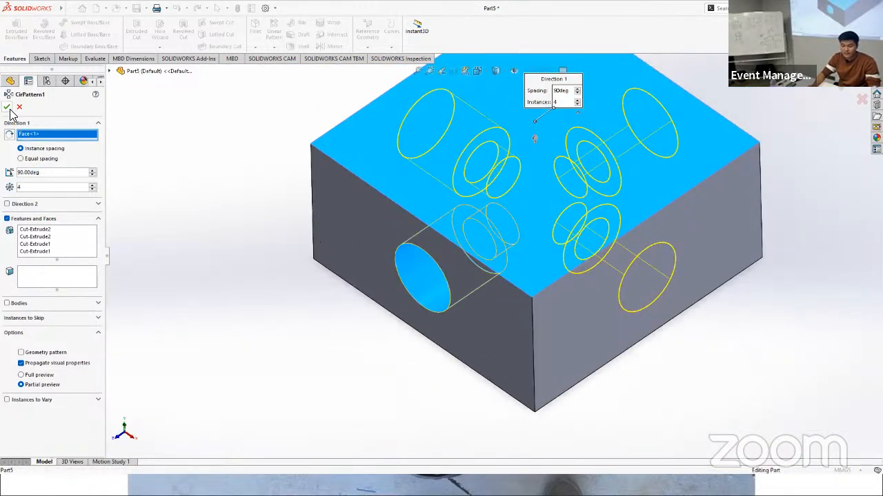
{"action": "left_click", "coordinate": [8, 108]}
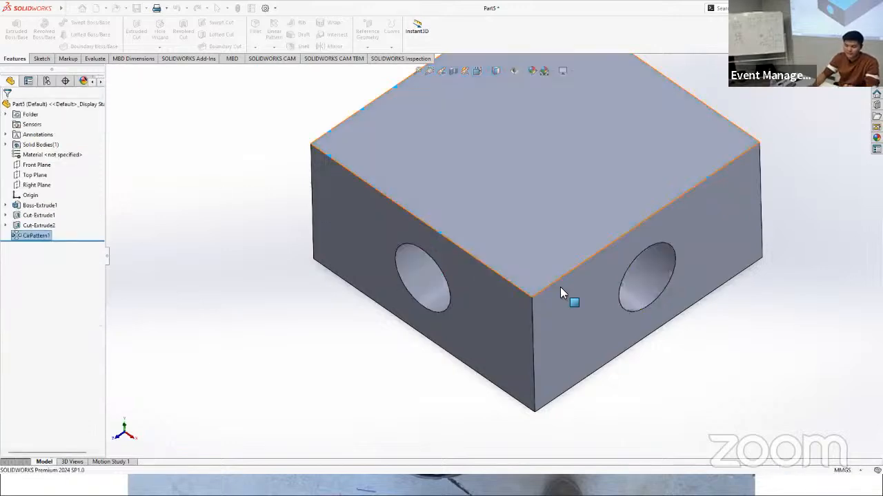
Step: Inspect the four stepped holes with a section view along the Top Plane offset 9 mm, then restore the full view of the block
{"action": "middle_click_drag", "start_coordinate": [579, 296], "coordinate": [469, 290]}
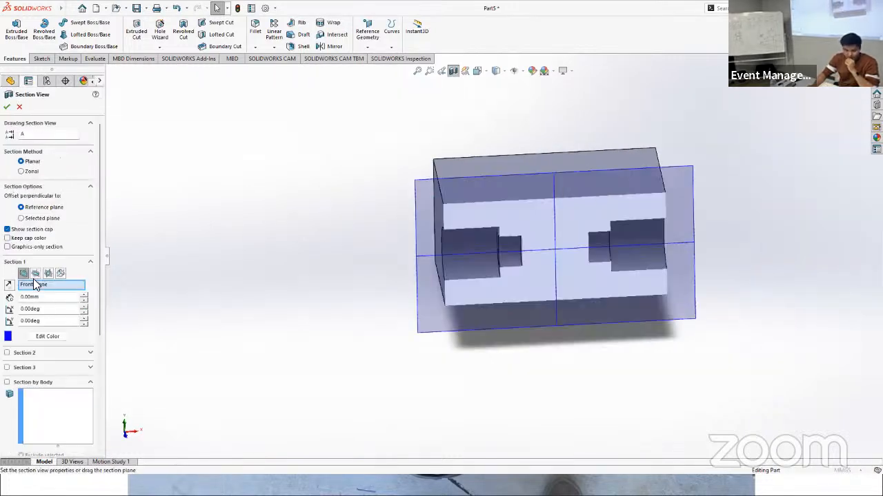
{"action": "left_click", "coordinate": [35, 273]}
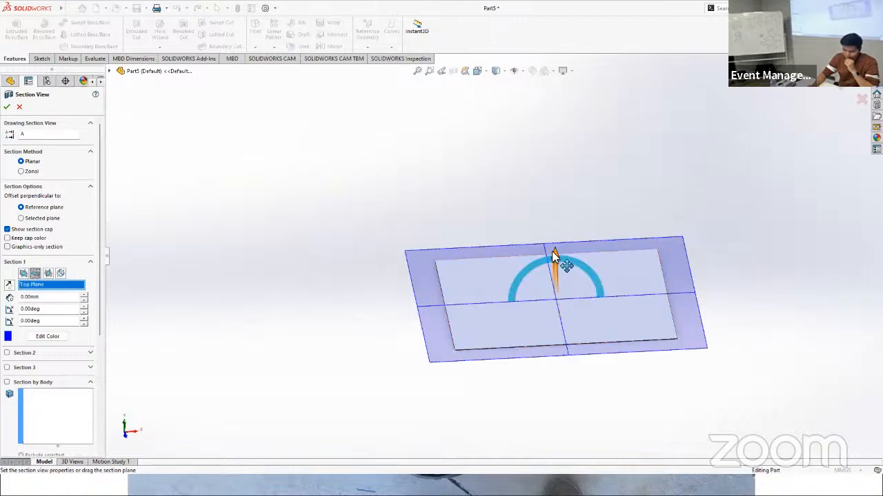
{"action": "left_click_drag", "start_coordinate": [553, 255], "coordinate": [560, 207]}
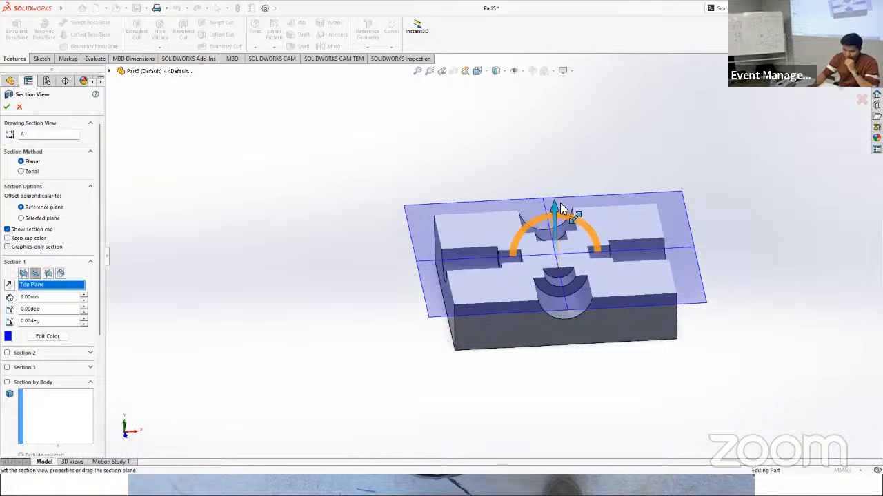
{"action": "left_click", "coordinate": [844, 88]}
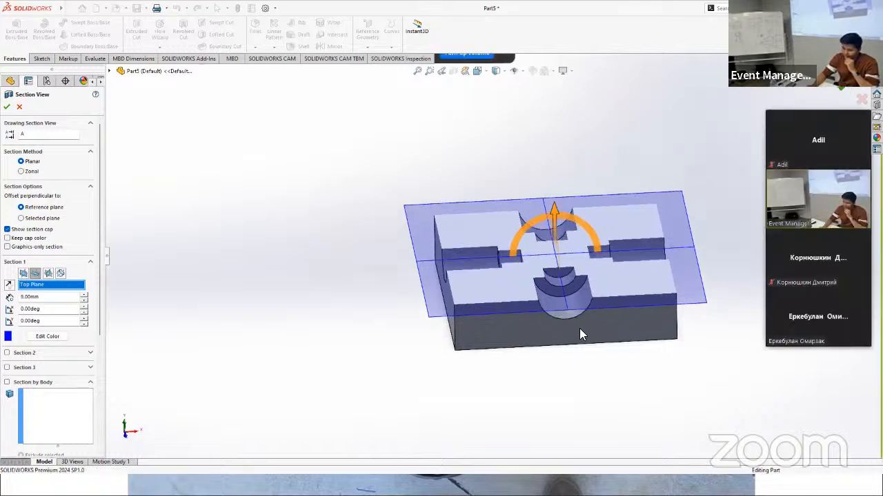
{"action": "middle_click_drag", "start_coordinate": [482, 322], "coordinate": [457, 76]}
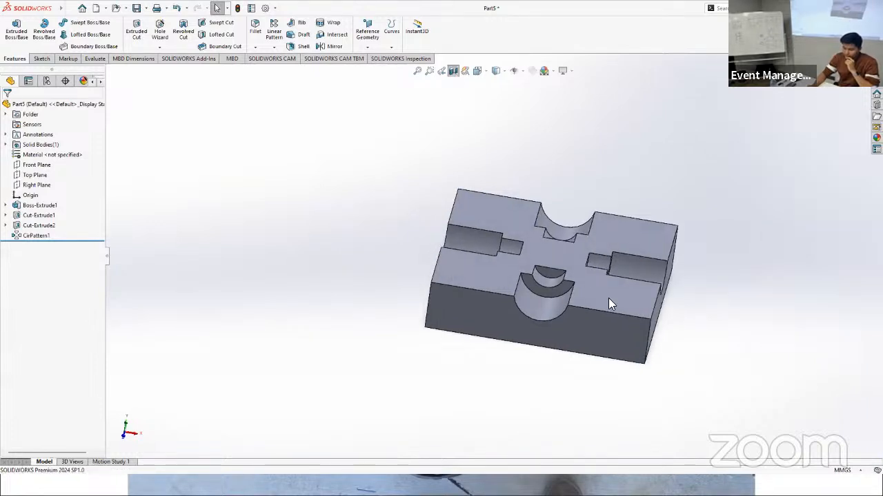
{"action": "middle_click_drag", "start_coordinate": [608, 303], "coordinate": [437, 307]}
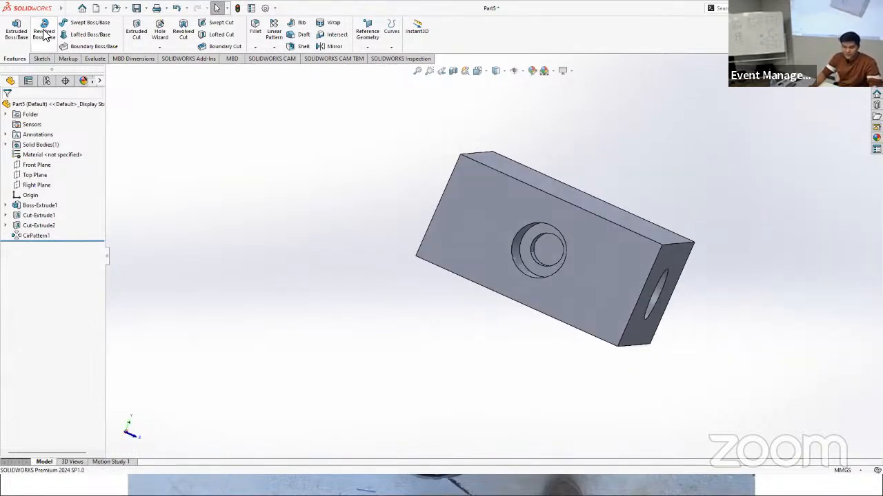
Step: Open a new sketch on the innermost flat bottom face of a patterned stepped hole in the block's side
{"action": "left_click", "coordinate": [40, 59]}
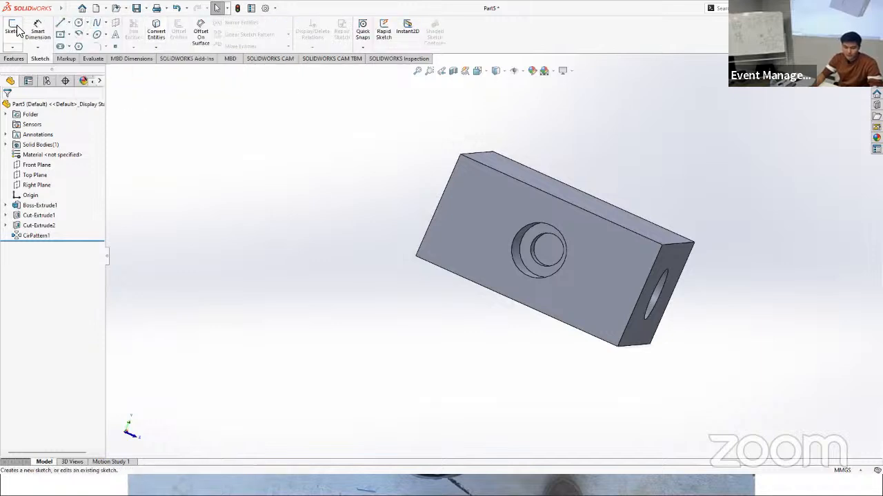
{"action": "left_click", "coordinate": [550, 246]}
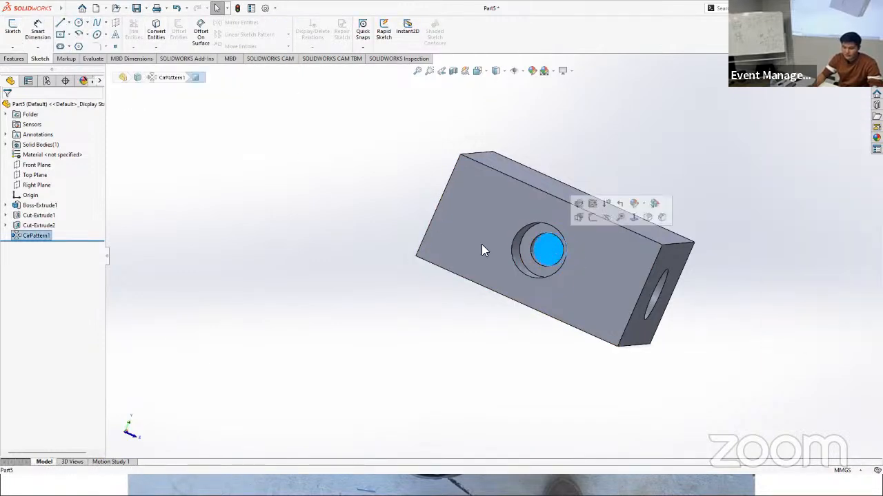
{"action": "left_click", "coordinate": [14, 59]}
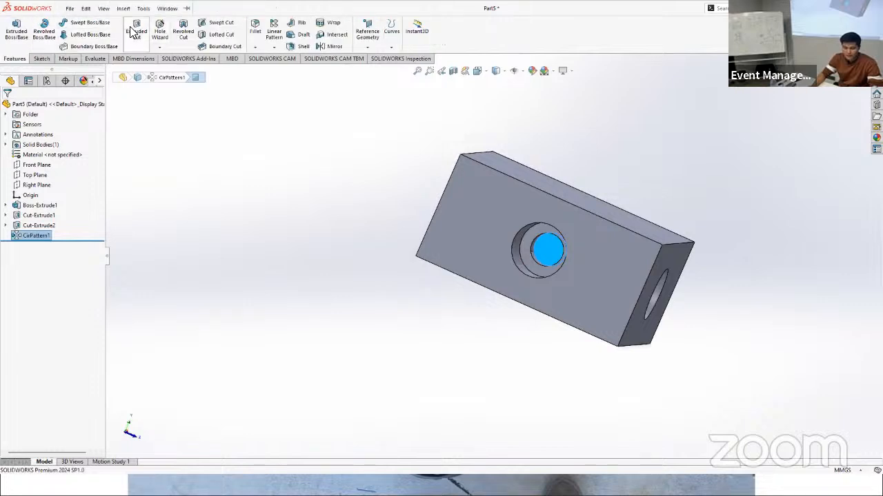
{"action": "left_click", "coordinate": [42, 58]}
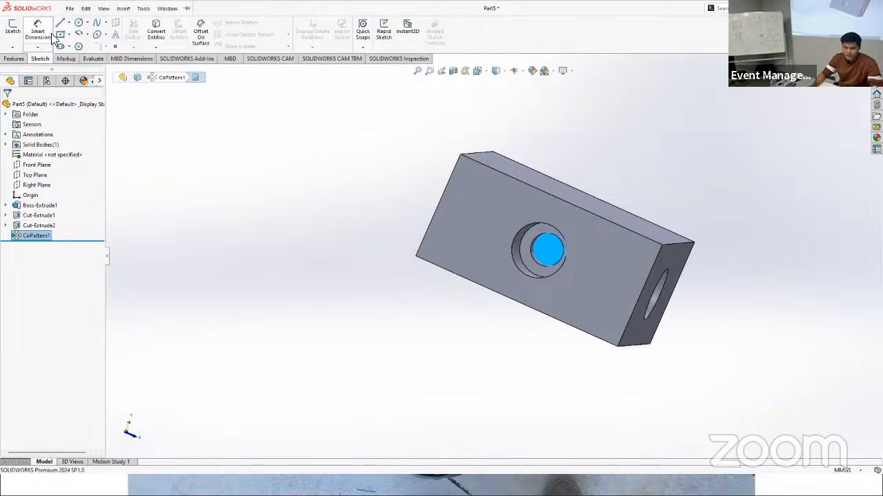
{"action": "left_click", "coordinate": [12, 29]}
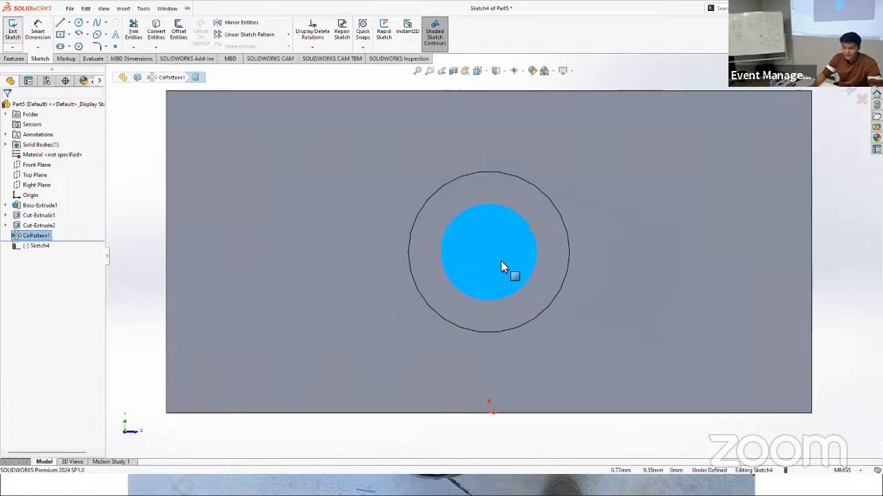
{"action": "left_click", "coordinate": [70, 8]}
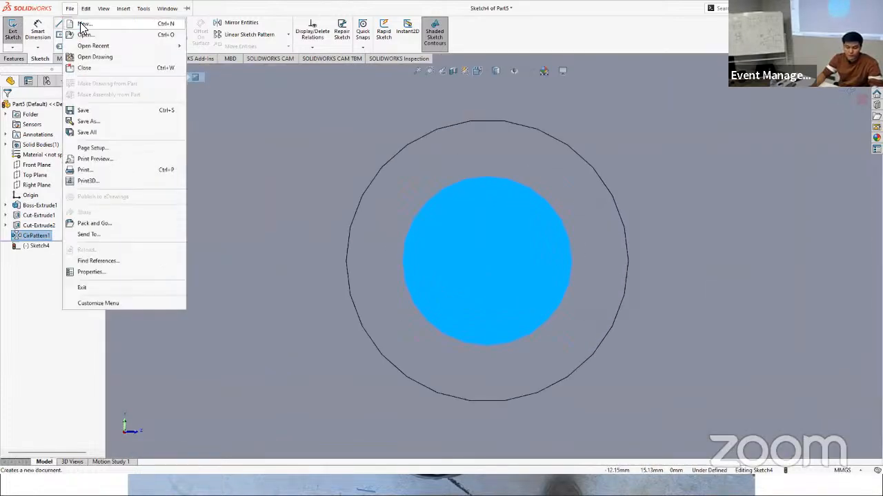
{"action": "left_click", "coordinate": [78, 24]}
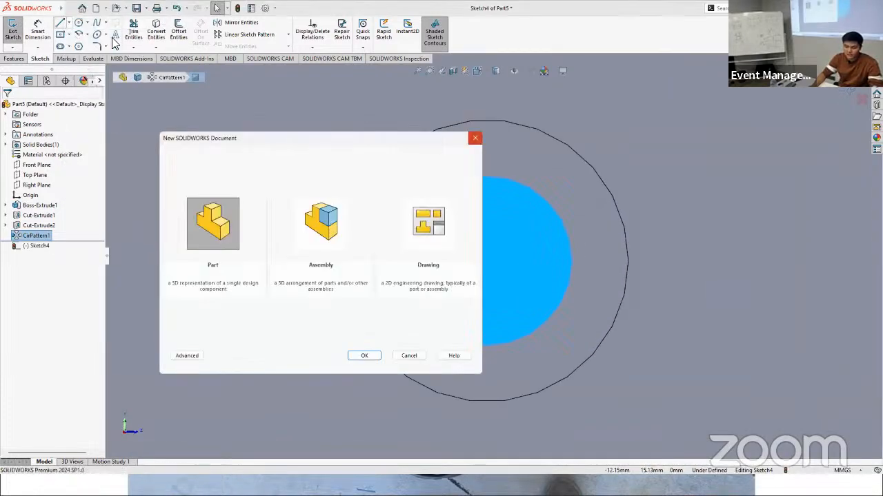
{"action": "left_click", "coordinate": [475, 138]}
Step: Sketch a circle with a 1 mm radius on the innermost hole face, concentric with the stepped hole
{"action": "left_click", "coordinate": [79, 23]}
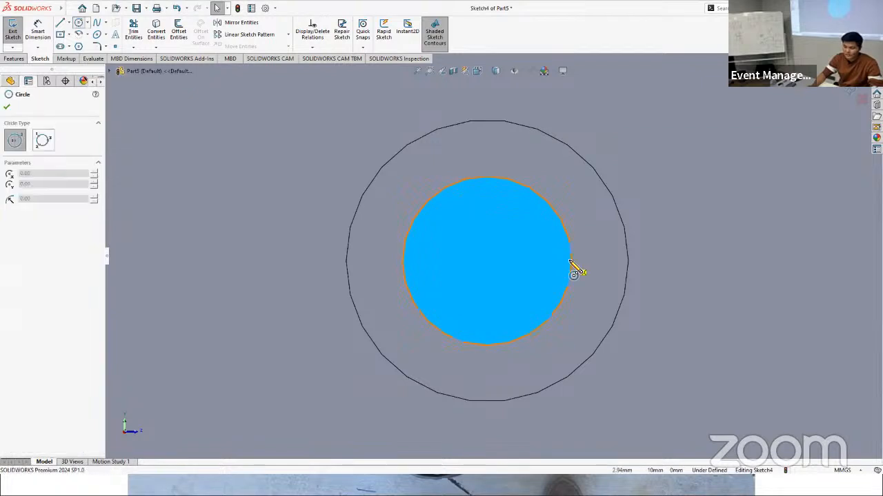
{"action": "left_click", "coordinate": [487, 262]}
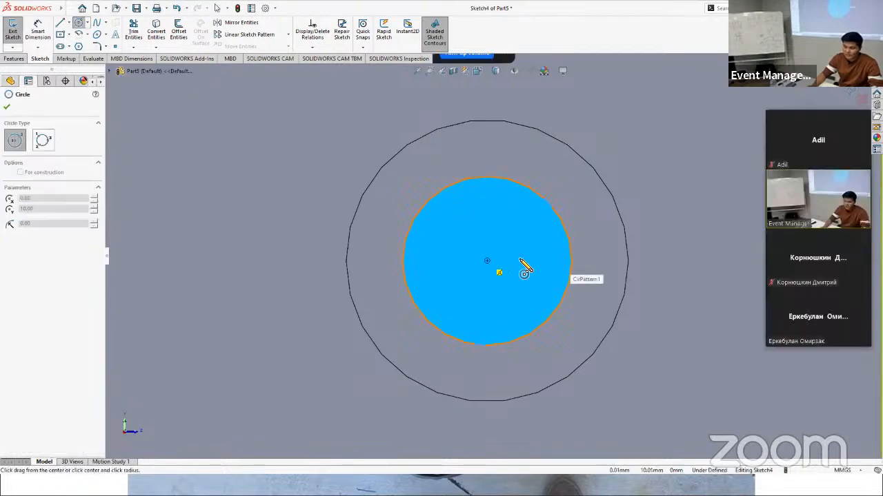
{"action": "left_click", "coordinate": [525, 264]}
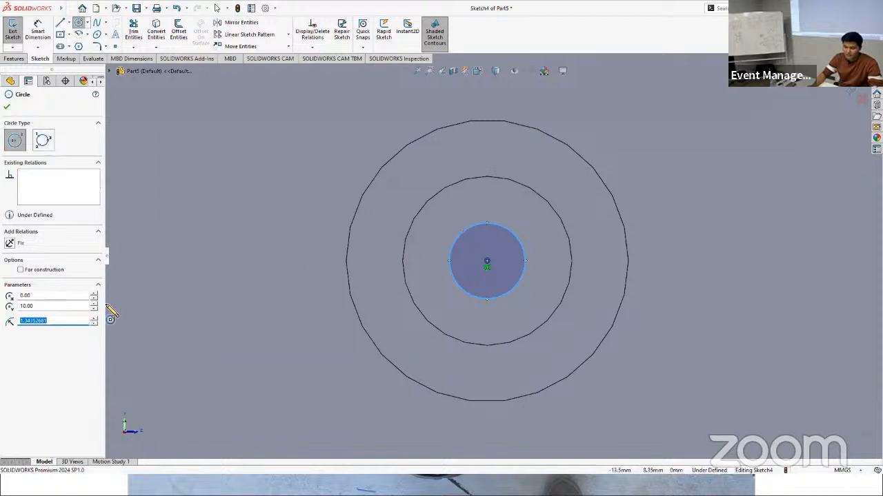
{"action": "type", "text": "8"}
{"action": "key", "text": "Return"}
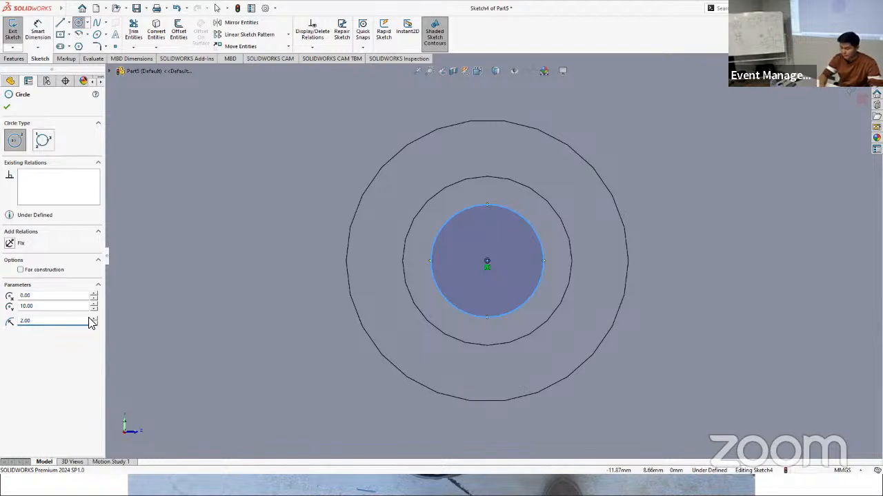
{"action": "key", "text": "BackSpace"}
{"action": "type", "text": "1"}
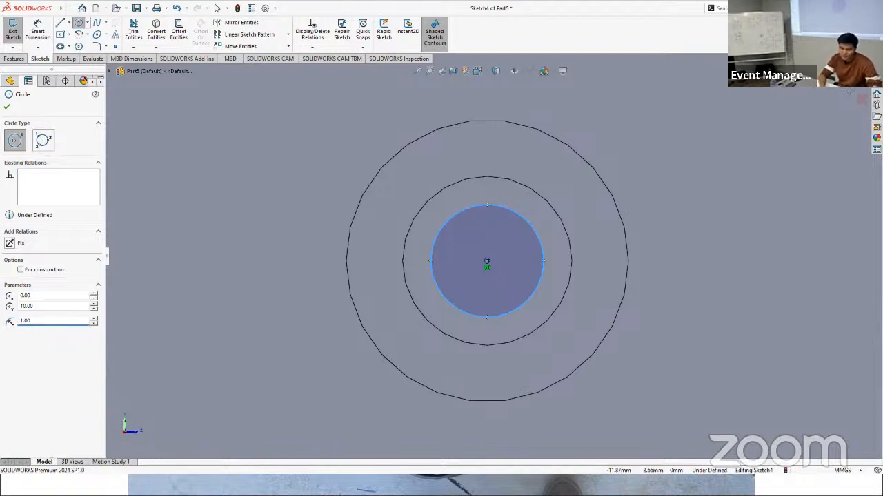
{"action": "key", "text": "Return"}
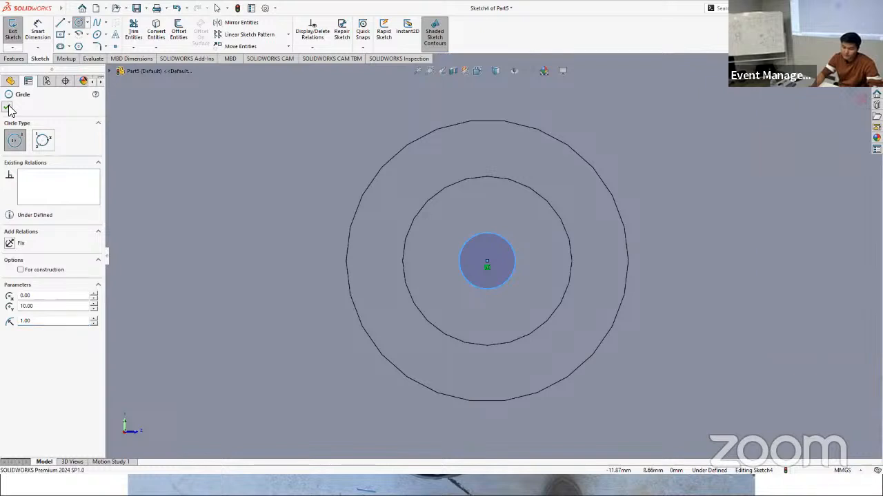
{"action": "left_click", "coordinate": [8, 108]}
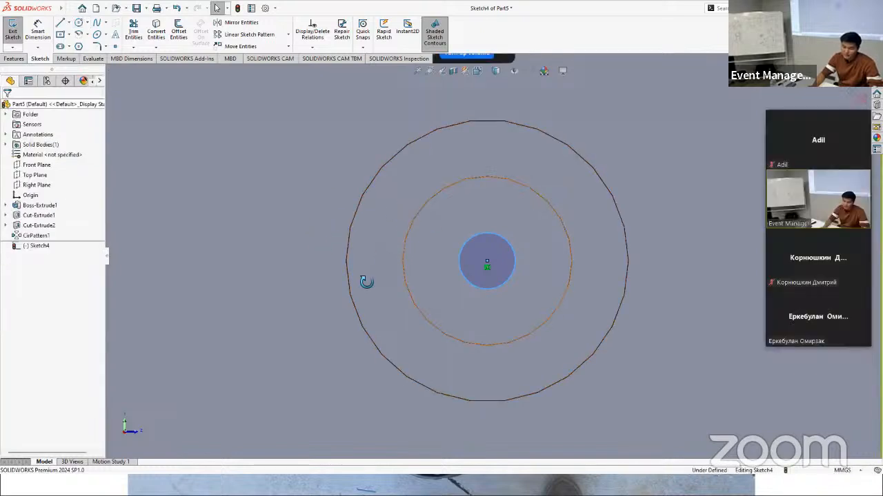
Step: Extrude-cut the 1 mm radius circle to a blind depth of 38 mm, joining the stepped hole to the opposite one
{"action": "middle_click_drag", "start_coordinate": [364, 280], "coordinate": [433, 290]}
{"action": "key", "text": "f"}
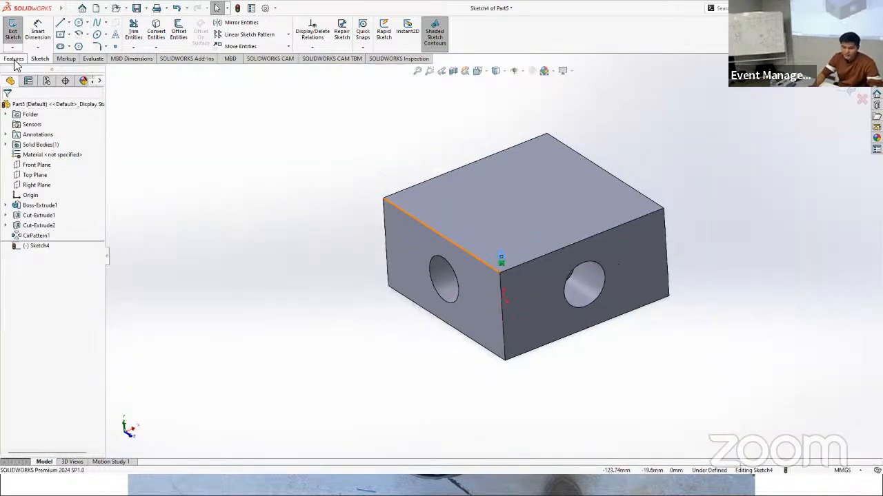
{"action": "left_click", "coordinate": [14, 58]}
{"action": "left_click", "coordinate": [137, 31]}
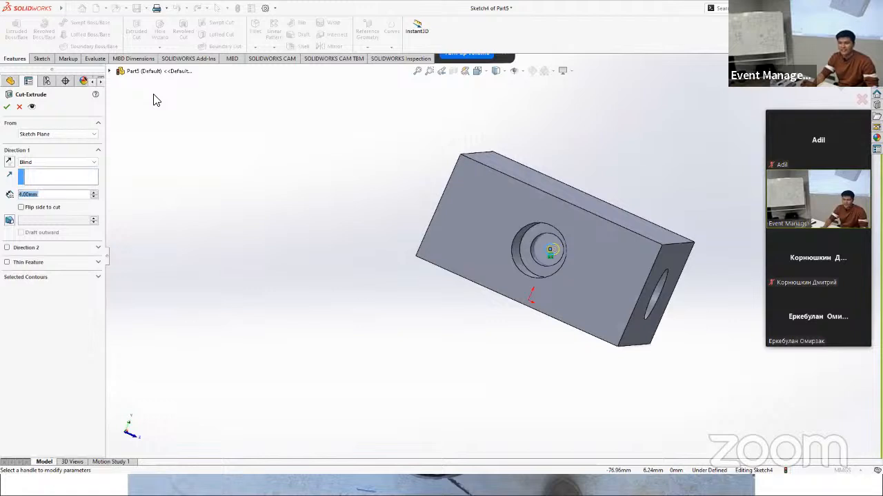
{"action": "middle_click_drag", "start_coordinate": [596, 224], "coordinate": [564, 264]}
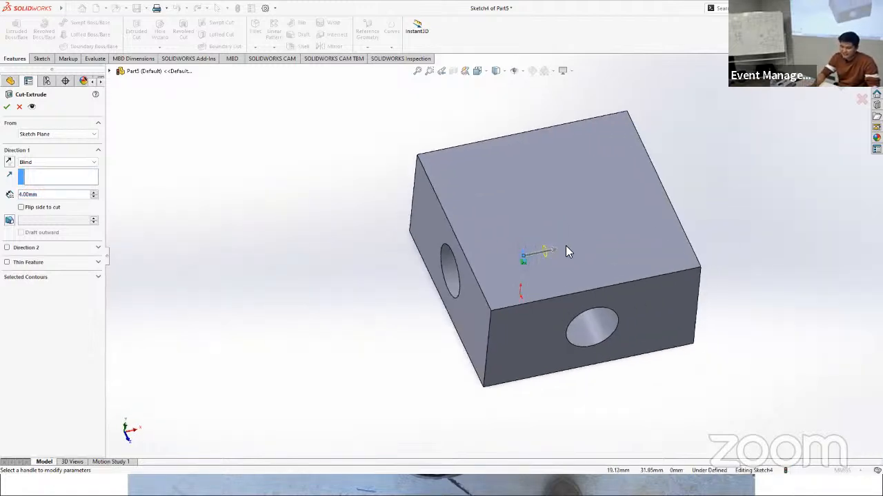
{"action": "scroll", "coordinate": [568, 250], "scroll_direction": "up", "scroll_amount": 2}
{"action": "scroll", "coordinate": [562, 249], "scroll_direction": "down", "scroll_amount": 4}
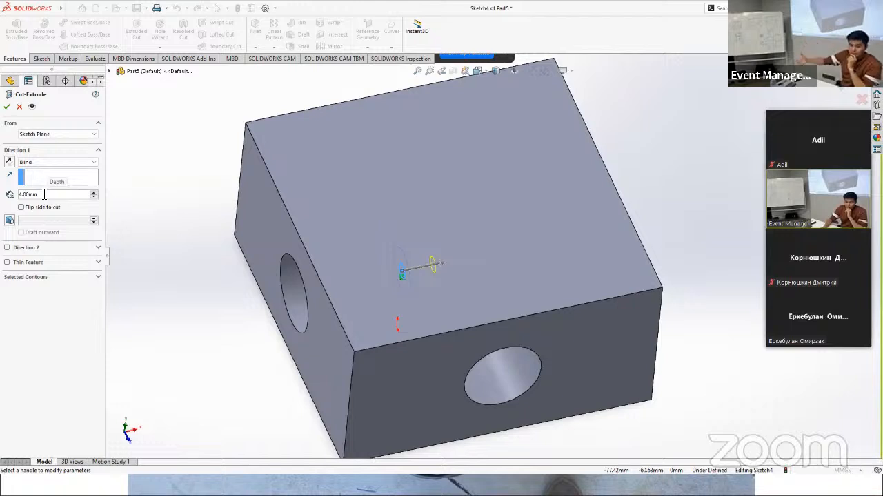
{"action": "left_click", "coordinate": [445, 270]}
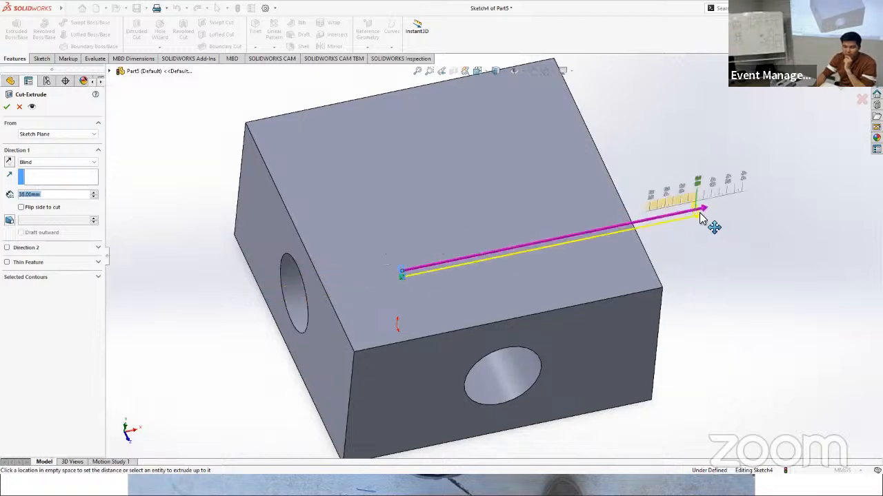
{"action": "left_click", "coordinate": [702, 217]}
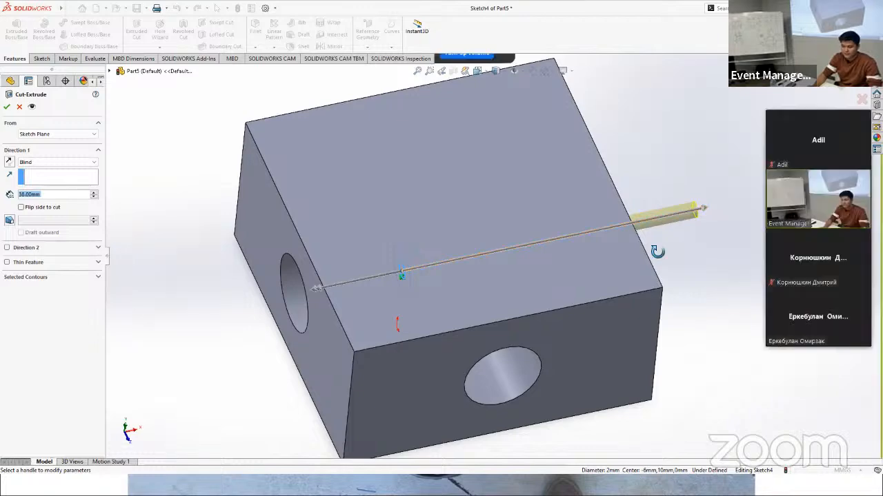
{"action": "mouse_move", "coordinate": [658, 251]}
{"action": "middle_mouse_down"}
{"action": "mouse_move", "coordinate": [611, 276]}
{"action": "mouse_move", "coordinate": [587, 276]}
{"action": "mouse_move", "coordinate": [662, 258]}
{"action": "middle_mouse_up"}
{"action": "left_click", "coordinate": [6, 107]}
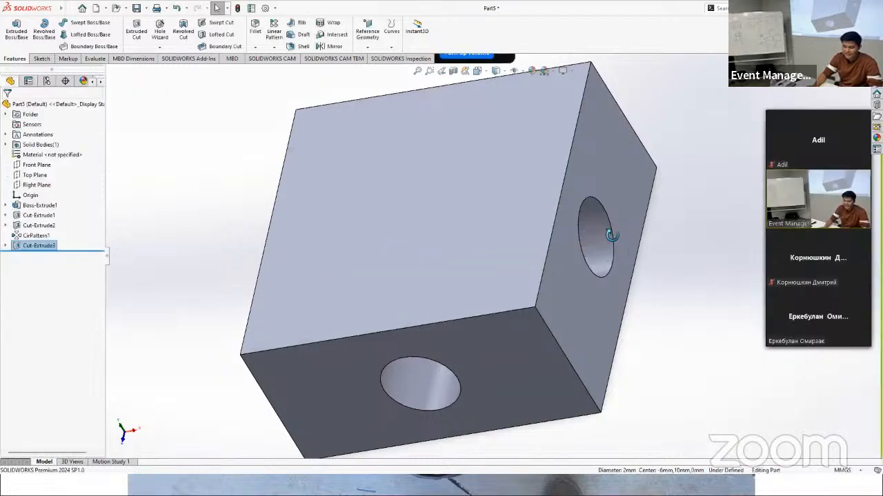
Step: Inspect the small connecting cut with a section view along the Top Plane offset 10 mm
{"action": "mouse_move", "coordinate": [610, 233]}
{"action": "middle_mouse_down"}
{"action": "mouse_move", "coordinate": [595, 250]}
{"action": "mouse_move", "coordinate": [613, 257]}
{"action": "mouse_move", "coordinate": [680, 246]}
{"action": "middle_mouse_up"}
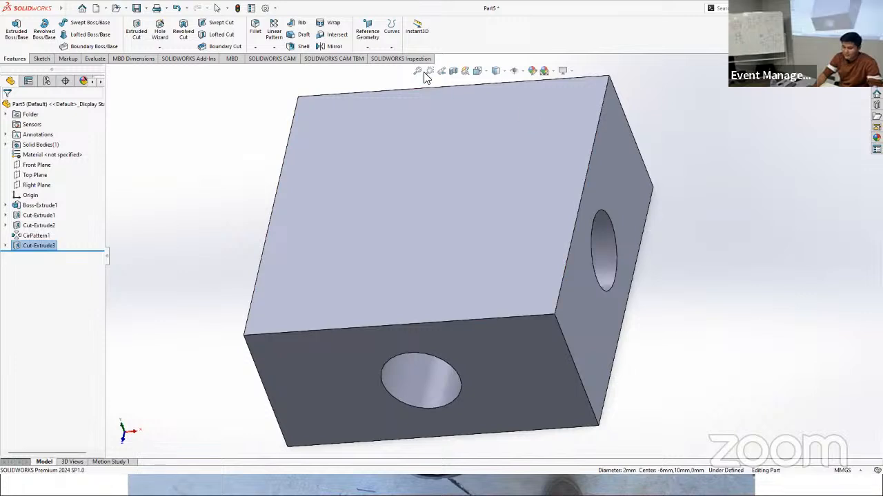
{"action": "left_click", "coordinate": [453, 72]}
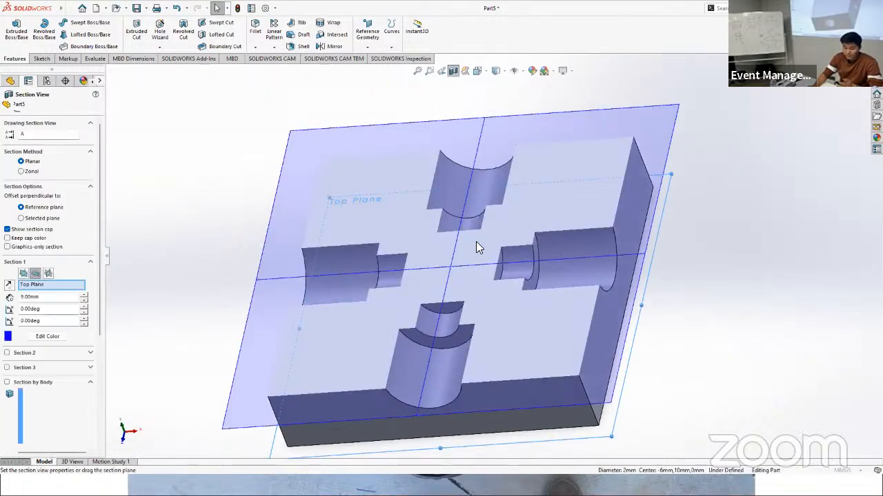
{"action": "left_click_drag", "start_coordinate": [438, 235], "coordinate": [437, 226]}
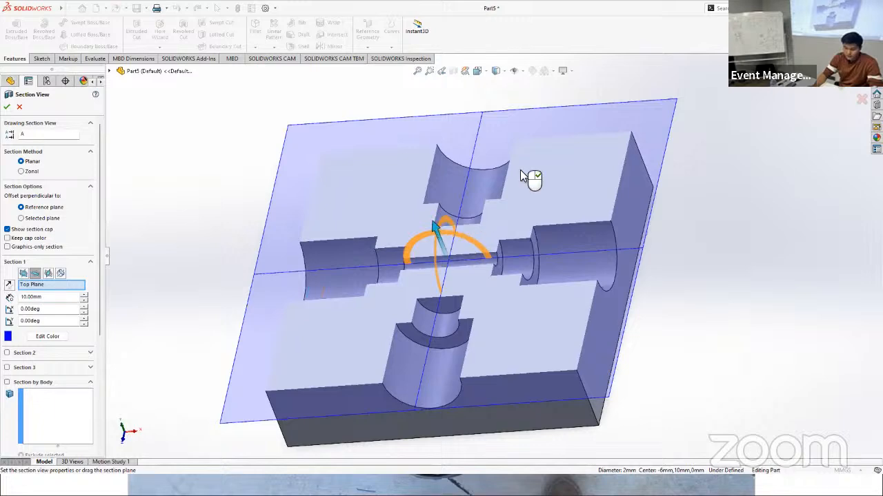
{"action": "left_click", "coordinate": [842, 87]}
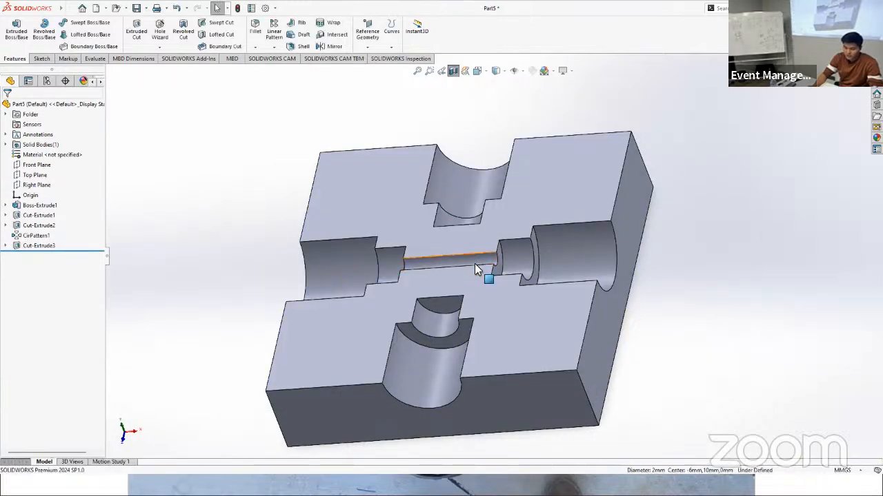
{"action": "middle_click_drag", "start_coordinate": [475, 263], "coordinate": [462, 269]}
{"action": "scroll", "coordinate": [470, 261], "scroll_direction": "up", "scroll_amount": 2}
{"action": "scroll", "coordinate": [471, 261], "scroll_direction": "down", "scroll_amount": 5}
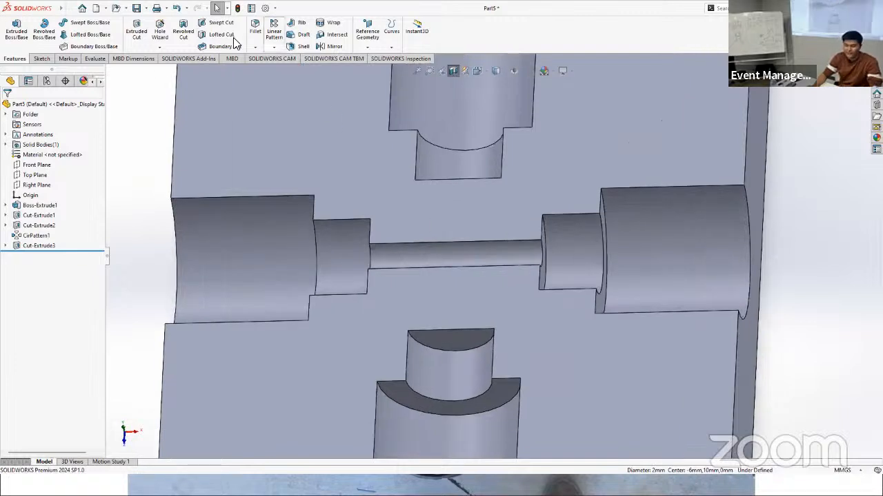
Step: Start a circular pattern of the small connecting cut with 2 instances
{"action": "left_click", "coordinate": [432, 261]}
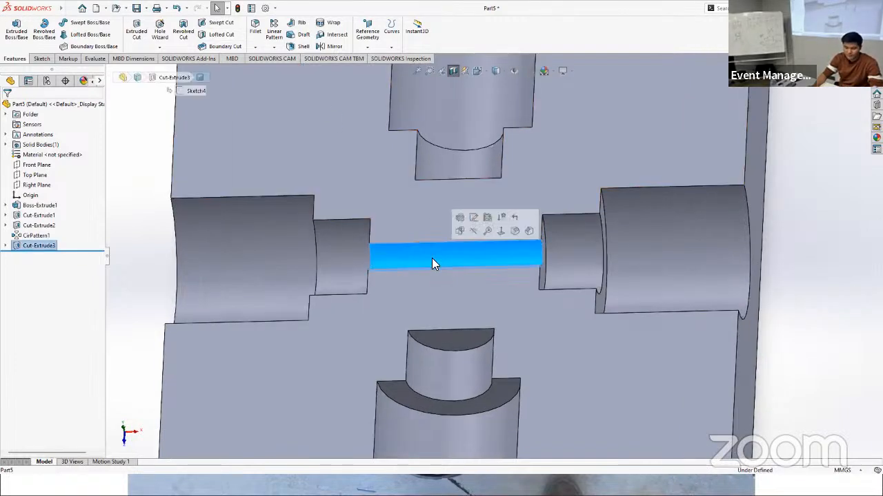
{"action": "left_click", "coordinate": [274, 46]}
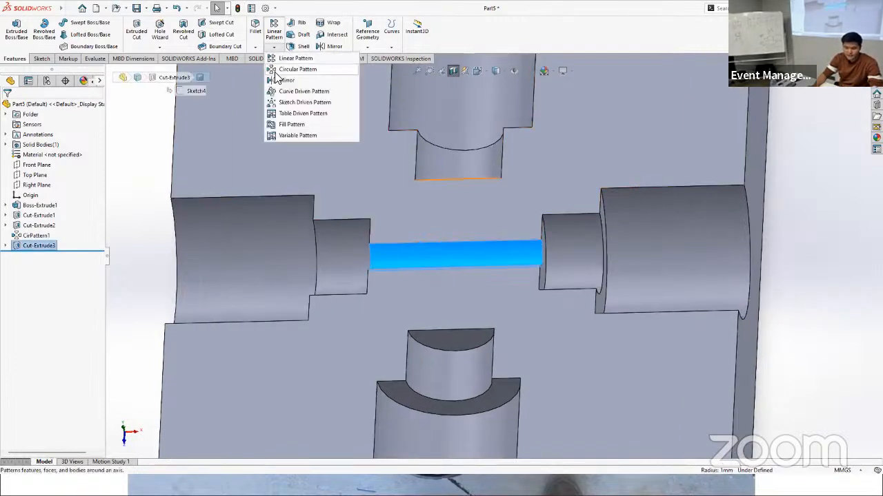
{"action": "left_click", "coordinate": [277, 71]}
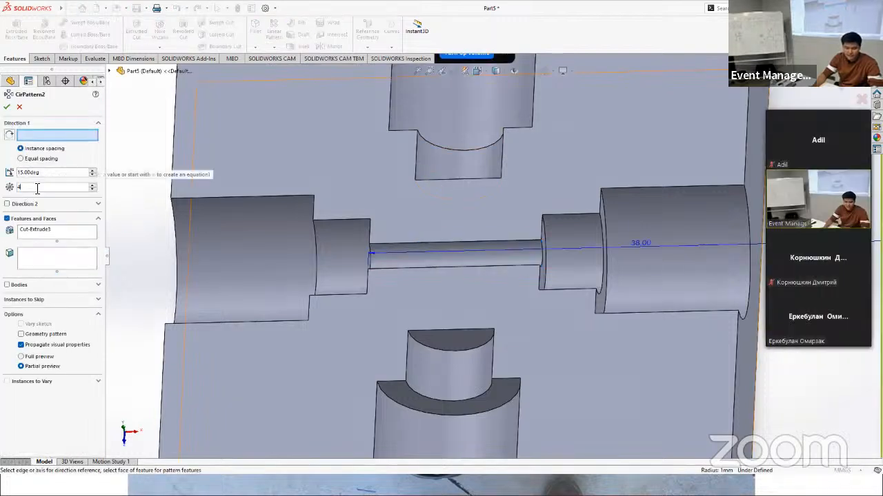
{"action": "scroll", "coordinate": [60, 183], "scroll_direction": "down", "scroll_amount": 2}
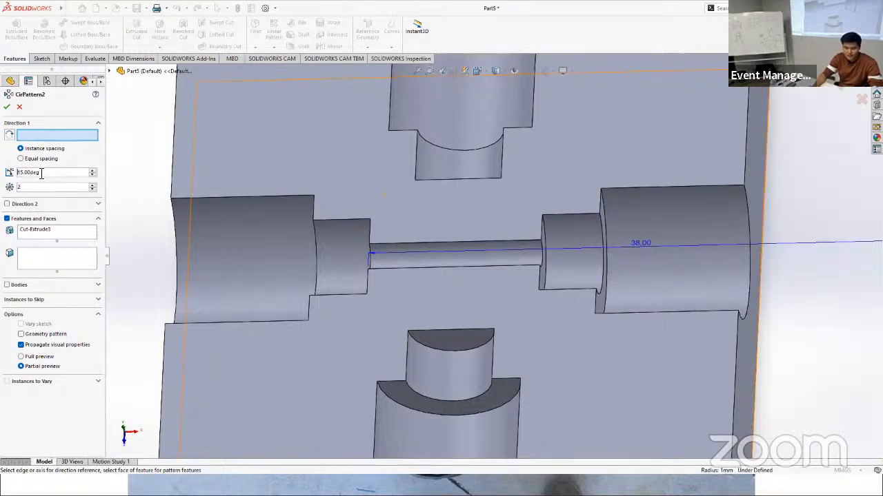
Step: Set the circular pattern's instance spacing to 180 degrees
{"action": "double_click", "coordinate": [41, 174]}
{"action": "type", "text": "180"}
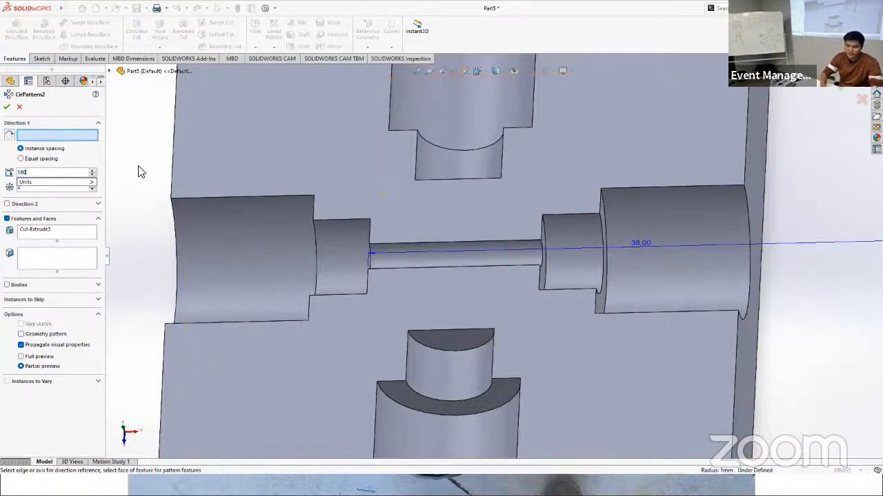
{"action": "key", "text": "Return"}
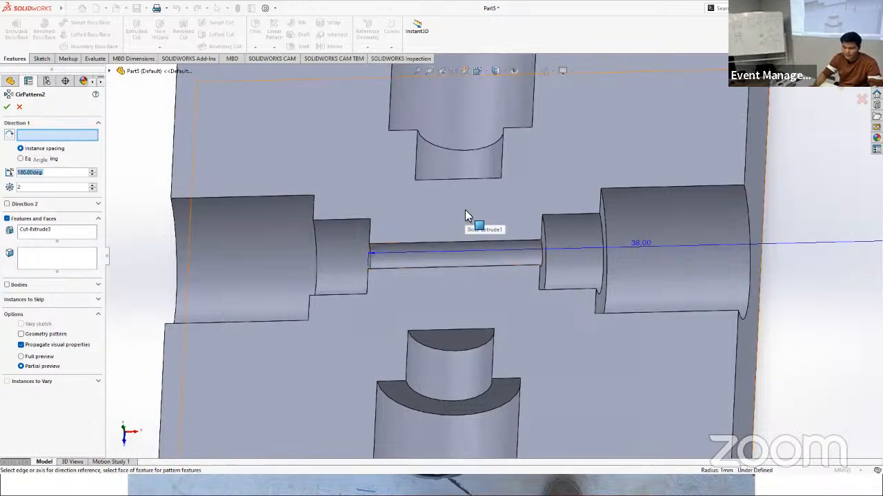
Step: Use the block's flat bottom face as the direction reference for the circular pattern of the small cut
{"action": "scroll", "coordinate": [545, 323], "scroll_direction": "down", "scroll_amount": 2}
{"action": "scroll", "coordinate": [539, 321], "scroll_direction": "up", "scroll_amount": 5}
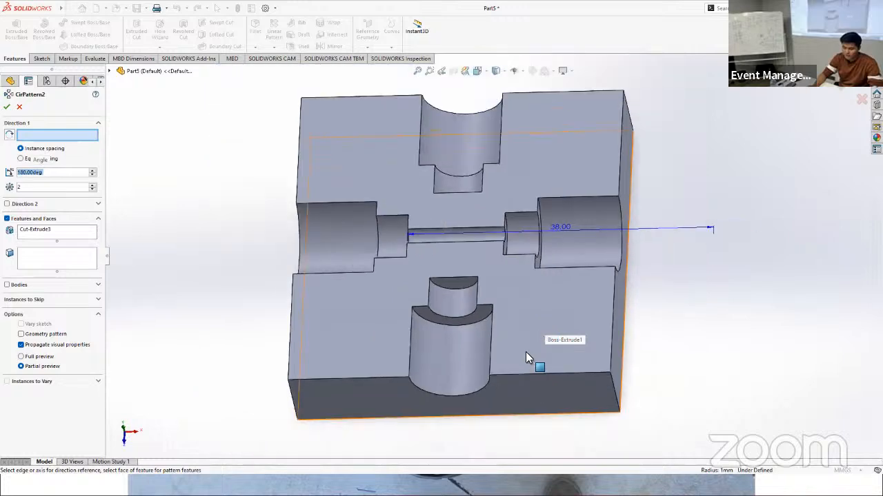
{"action": "middle_click_drag", "start_coordinate": [525, 357], "coordinate": [497, 287]}
{"action": "left_click", "coordinate": [492, 256]}
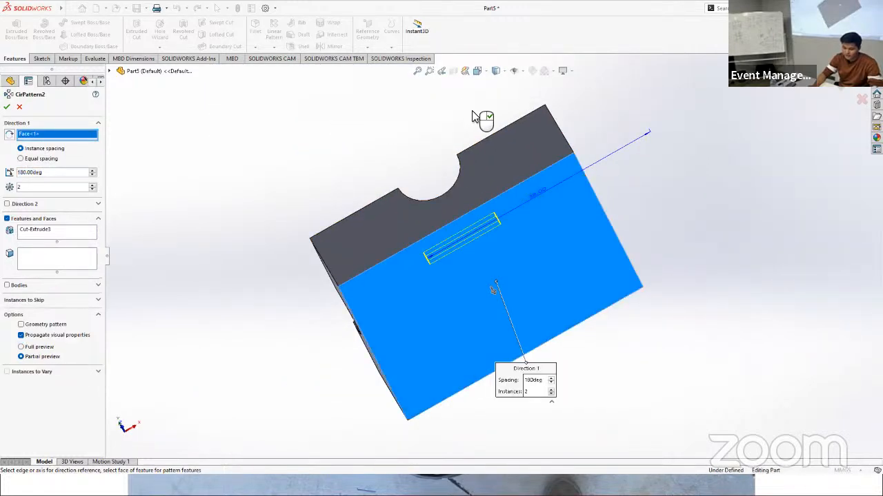
{"action": "middle_click_drag", "start_coordinate": [473, 118], "coordinate": [484, 247]}
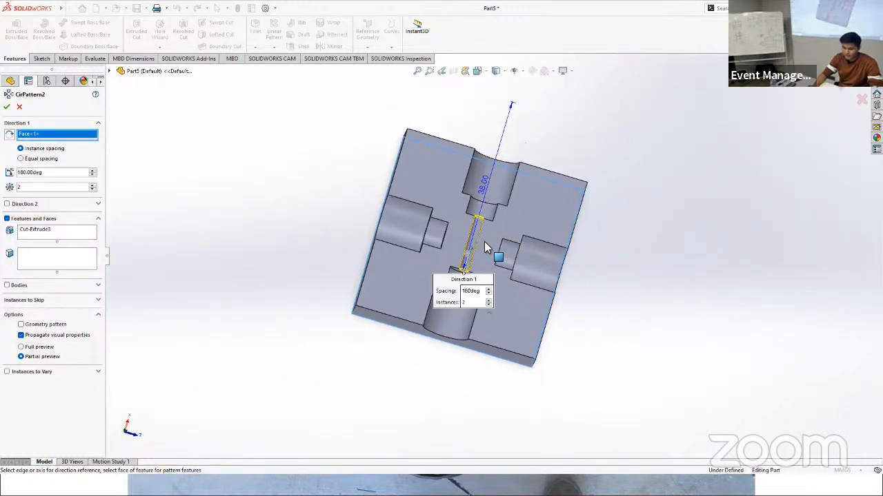
Step: Set the pattern's instance spacing to 90 degrees and create the crossing channel between the other two stepped holes
{"action": "scroll", "coordinate": [485, 244], "scroll_direction": "down", "scroll_amount": 5}
{"action": "left_click_drag", "start_coordinate": [60, 172], "coordinate": [5, 180]}
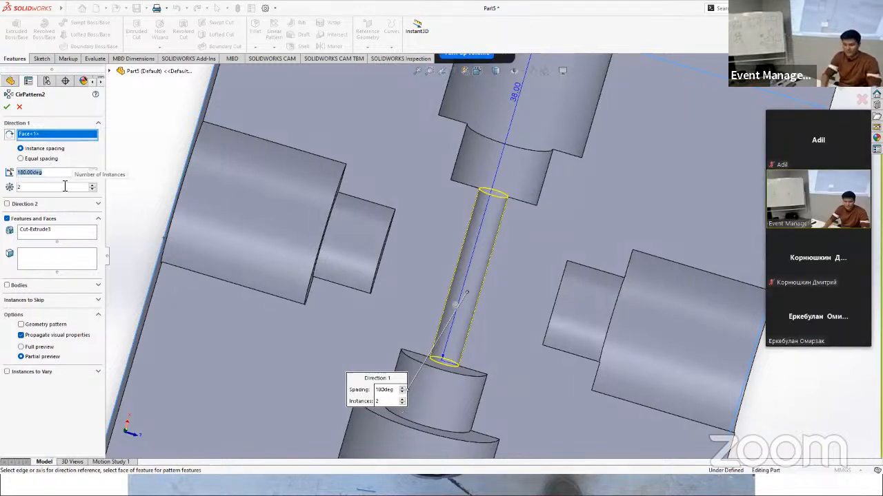
{"action": "type", "text": "90"}
{"action": "key", "text": "Return"}
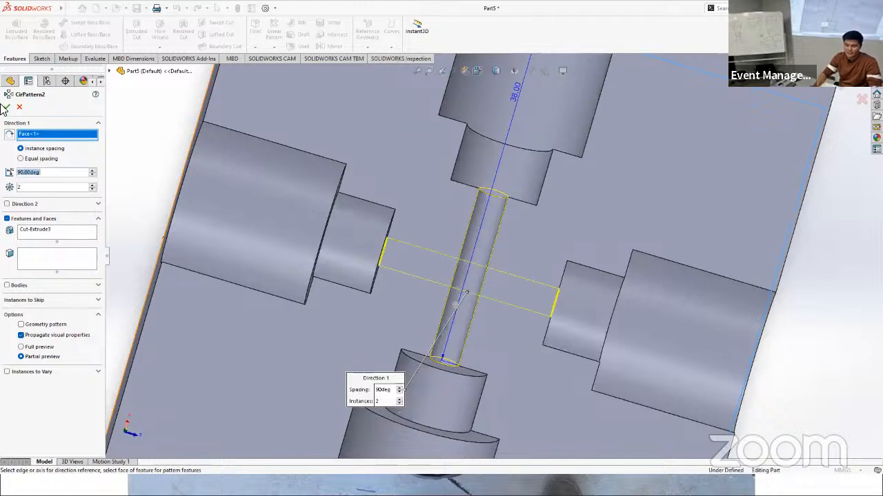
{"action": "left_click", "coordinate": [8, 108]}
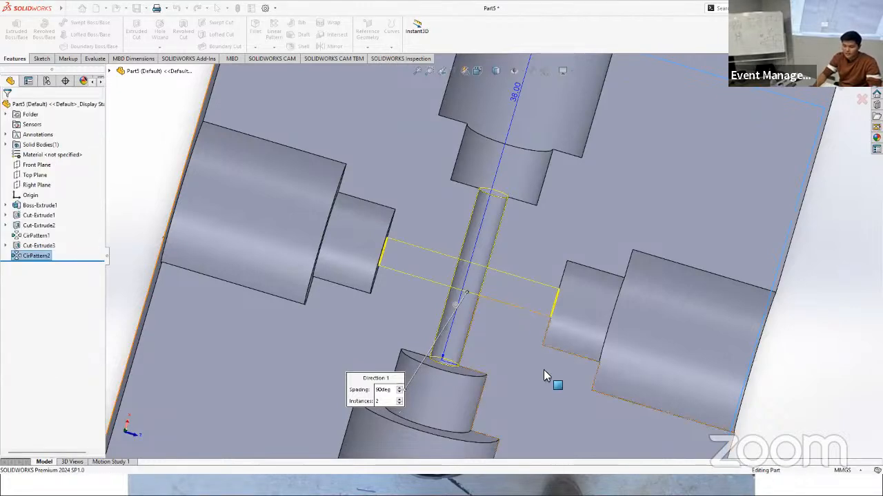
Step: Inspect the crossing channels in the section view, then restore the full block and check its side holes
{"action": "scroll", "coordinate": [546, 375], "scroll_direction": "up", "scroll_amount": 8}
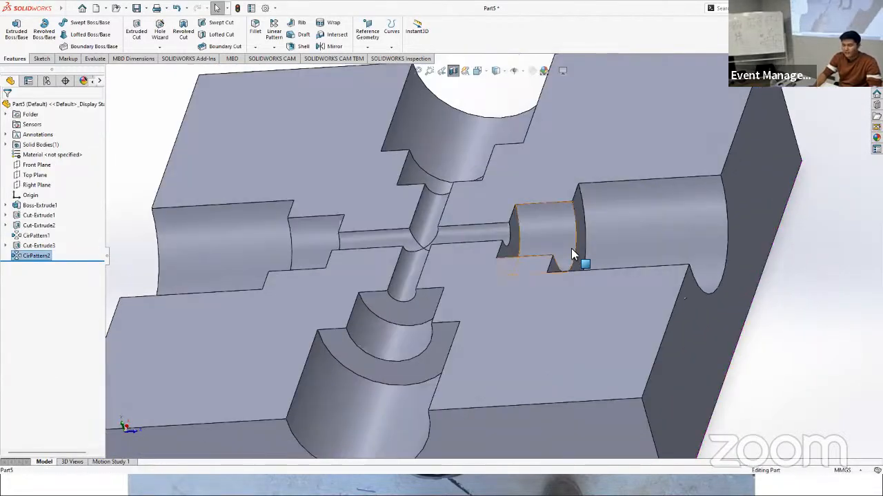
{"action": "scroll", "coordinate": [515, 236], "scroll_direction": "down", "scroll_amount": 2}
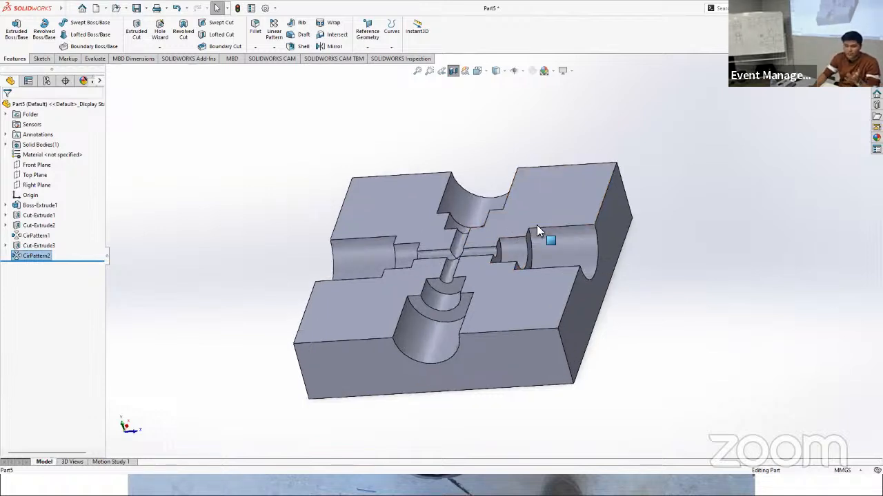
{"action": "left_click", "coordinate": [453, 70]}
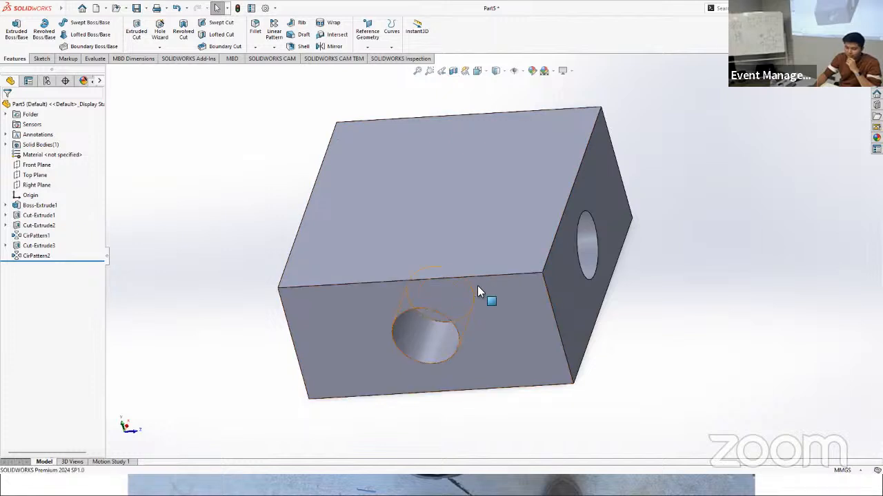
{"action": "middle_click_drag", "start_coordinate": [477, 286], "coordinate": [508, 303]}
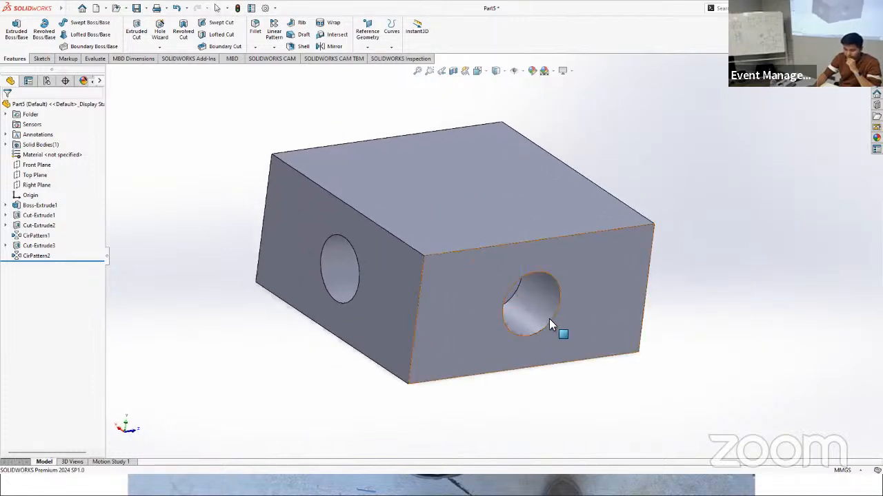
{"action": "middle_click_drag", "start_coordinate": [548, 324], "coordinate": [461, 324]}
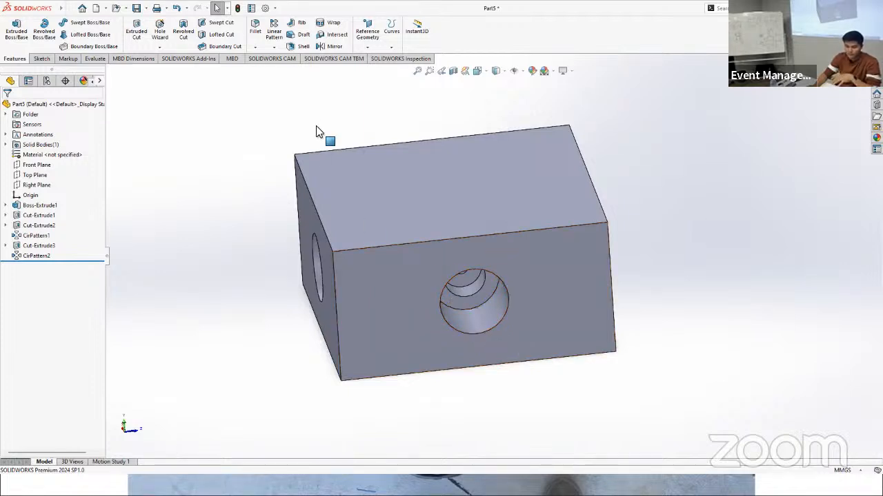
Step: Start a Thread feature located on the outer circular edge of a stepped hole in the block's side face
{"action": "left_click", "coordinate": [161, 50]}
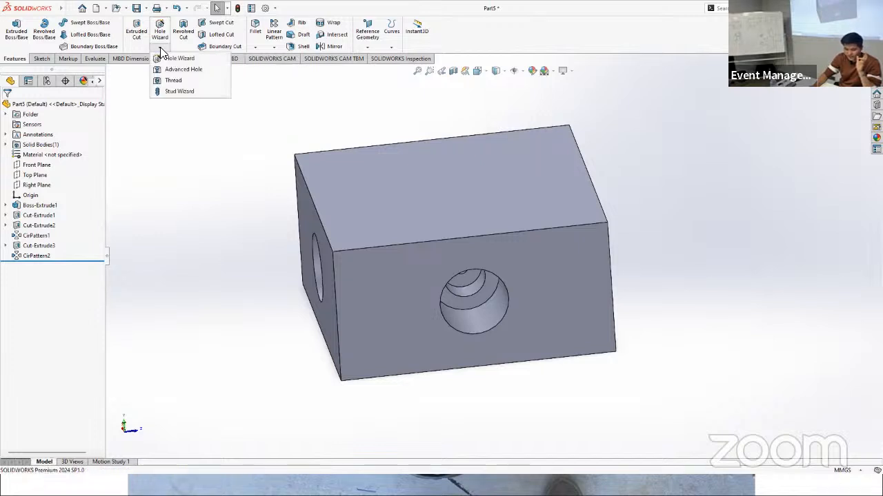
{"action": "left_click", "coordinate": [179, 79]}
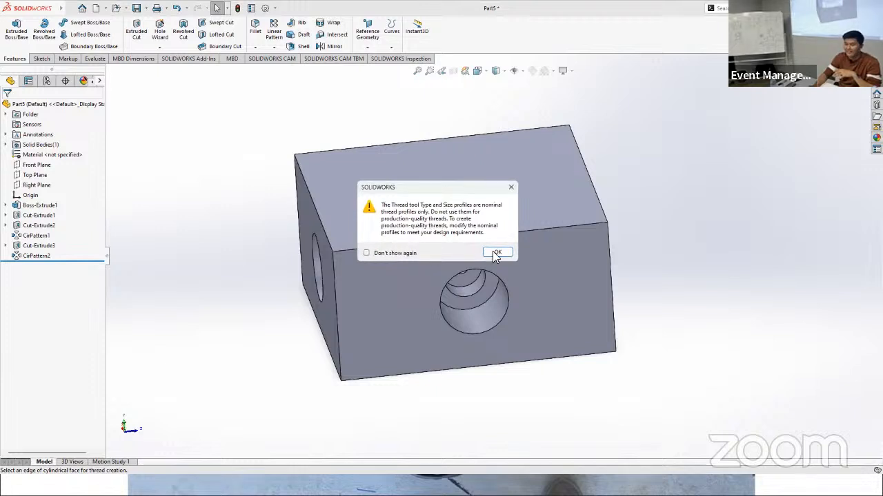
{"action": "left_click", "coordinate": [495, 252]}
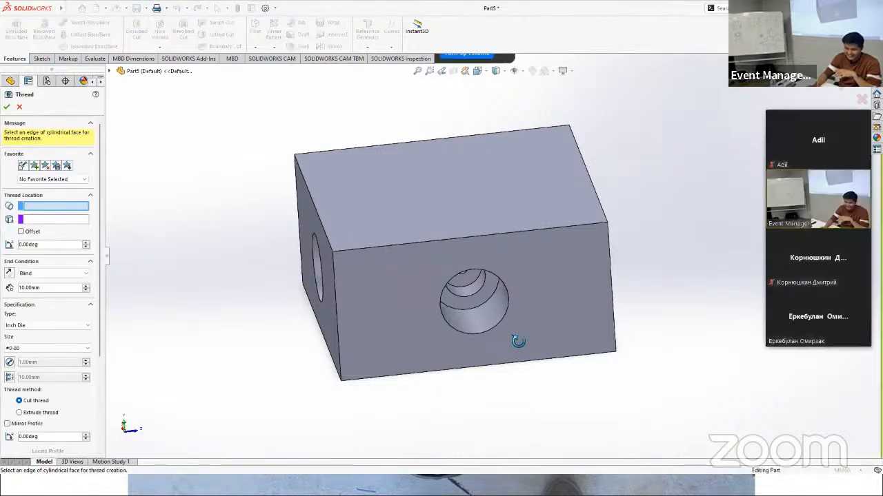
{"action": "middle_click_drag", "start_coordinate": [518, 340], "coordinate": [406, 286]}
{"action": "scroll", "coordinate": [413, 339], "scroll_direction": "down", "scroll_amount": 3}
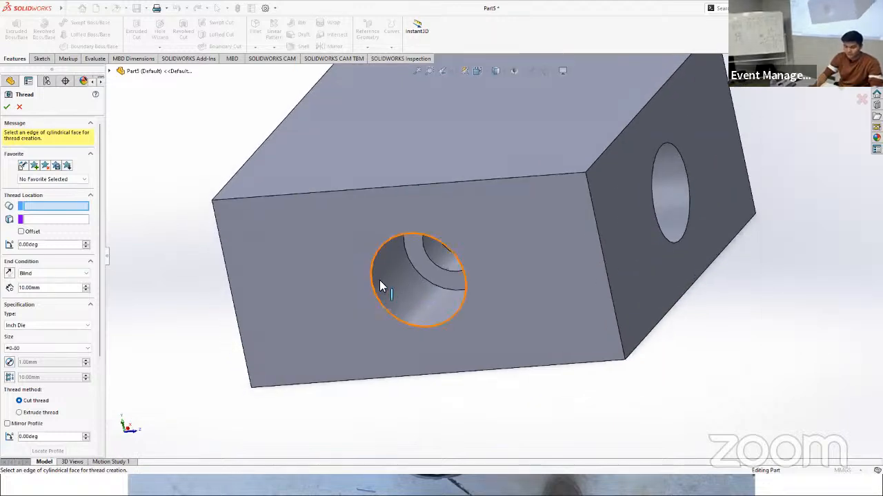
{"action": "left_click", "coordinate": [375, 279]}
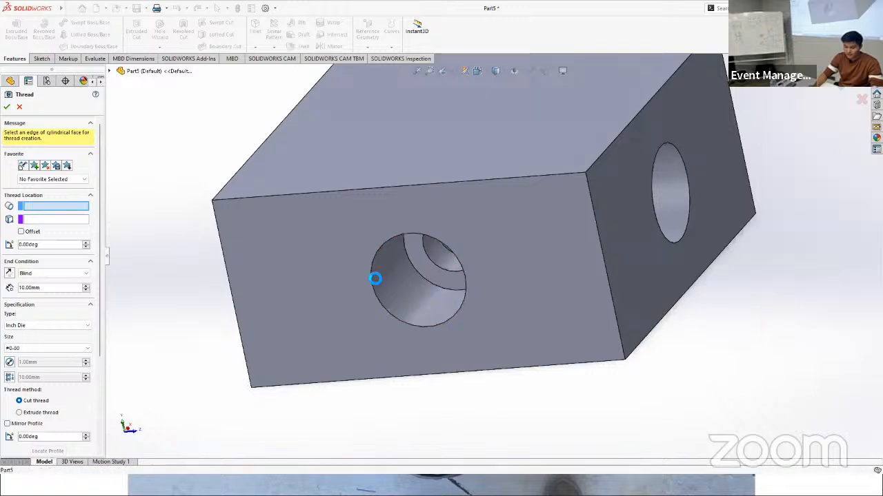
{"action": "left_click", "coordinate": [371, 276]}
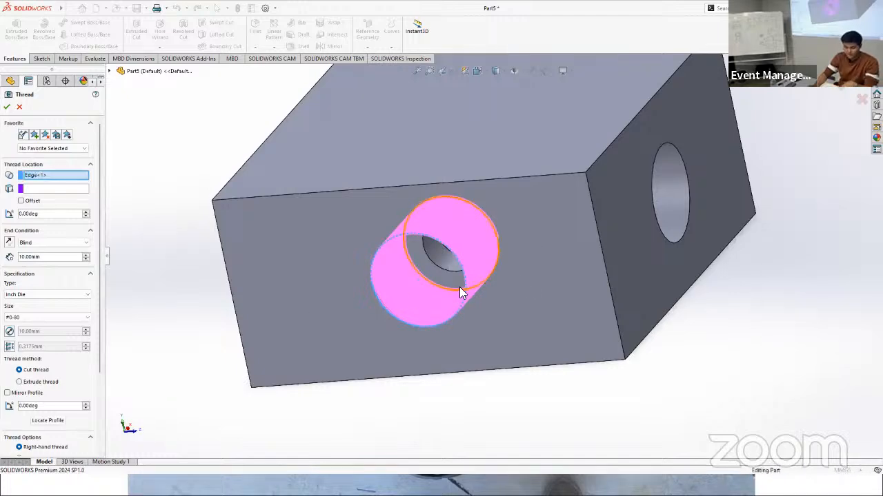
Step: Set the thread specification to type Metric Die with size M1.2x0.25
{"action": "middle_click_drag", "start_coordinate": [483, 283], "coordinate": [322, 276]}
{"action": "scroll", "coordinate": [327, 273], "scroll_direction": "down", "scroll_amount": 5}
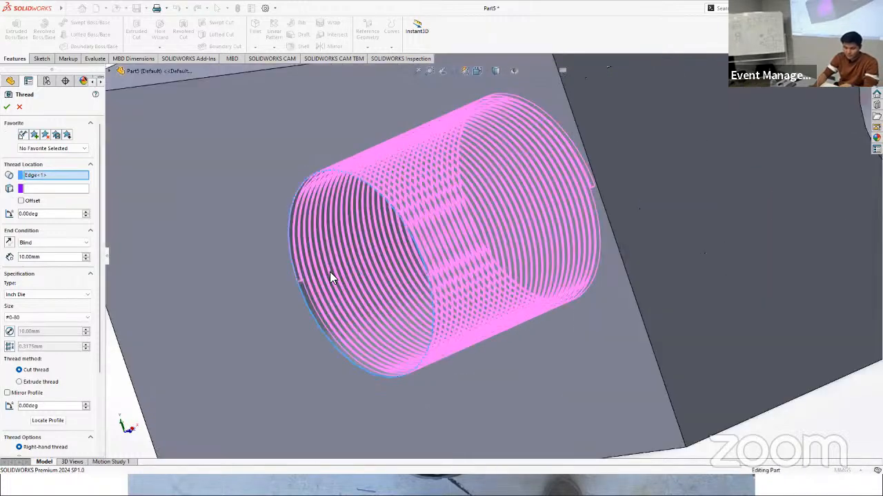
{"action": "scroll", "coordinate": [332, 280], "scroll_direction": "down", "scroll_amount": 6}
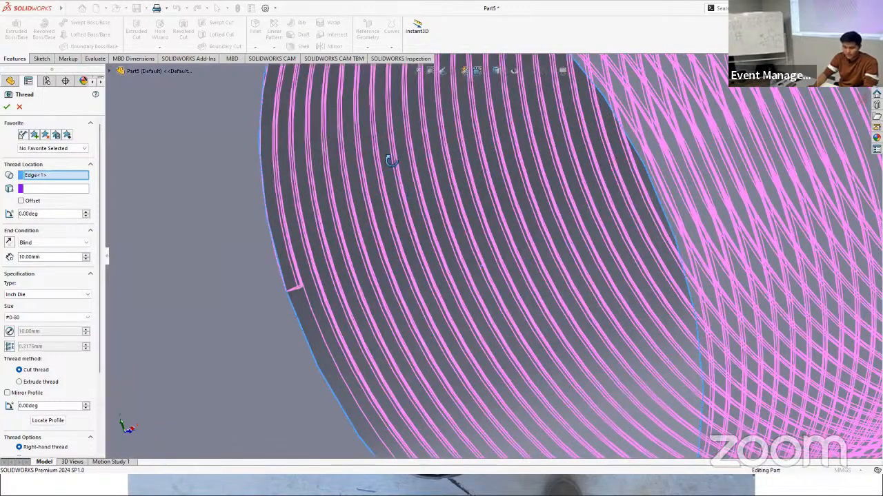
{"action": "scroll", "coordinate": [389, 162], "scroll_direction": "up", "scroll_amount": 5}
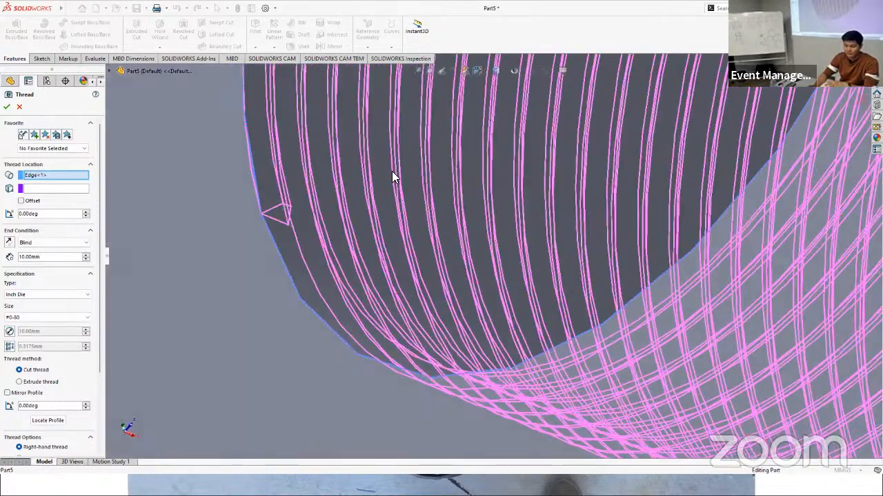
{"action": "scroll", "coordinate": [483, 164], "scroll_direction": "up", "scroll_amount": 8}
{"action": "middle_click_drag", "start_coordinate": [488, 207], "coordinate": [524, 290]}
{"action": "left_click", "coordinate": [32, 295]}
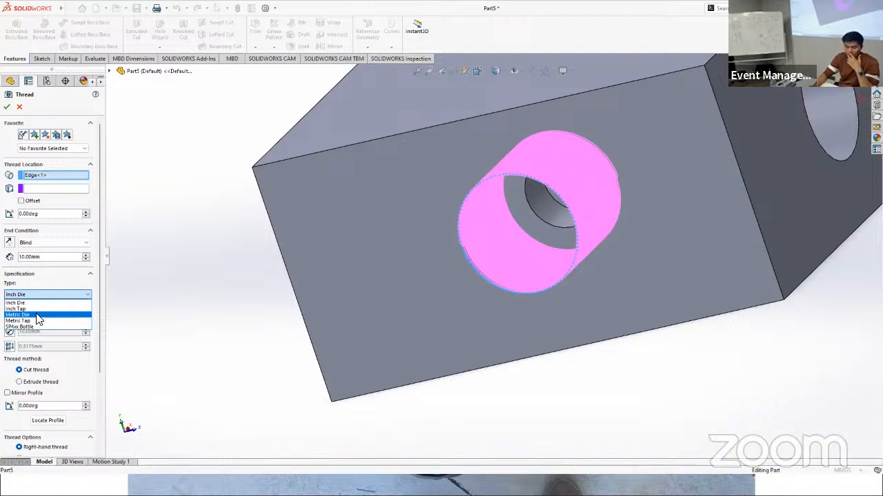
{"action": "left_click", "coordinate": [39, 315]}
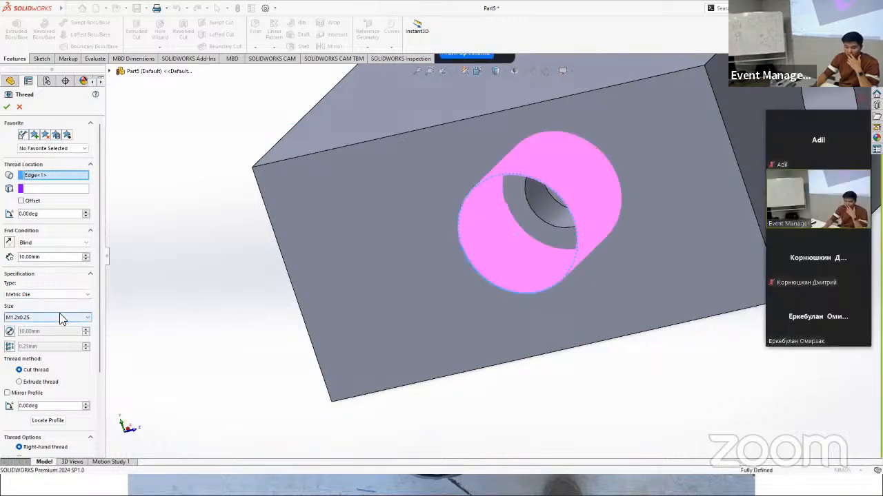
{"action": "left_click", "coordinate": [25, 319]}
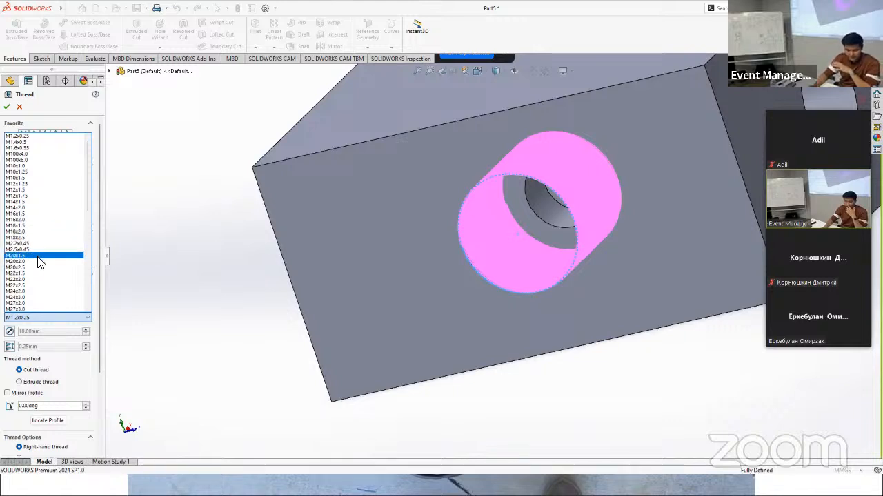
{"action": "left_click", "coordinate": [38, 318]}
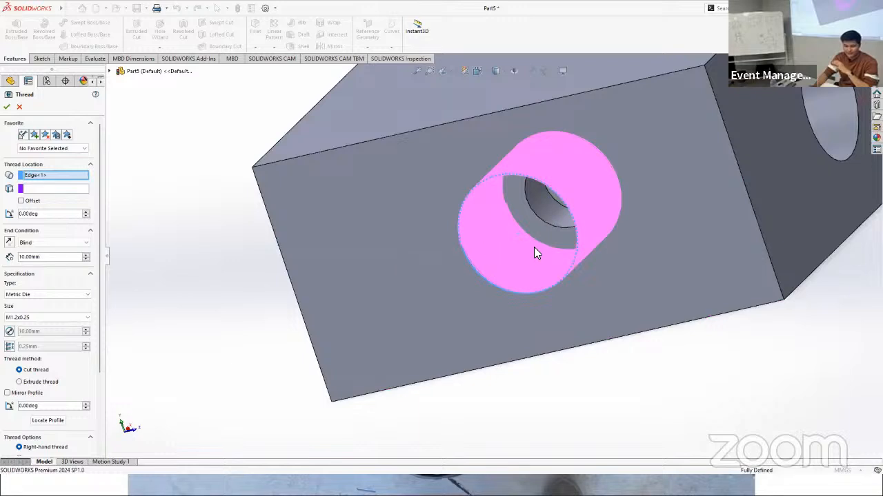
Step: Choose the Extrude thread method and create the thread in the side hole
{"action": "left_click", "coordinate": [20, 383]}
{"action": "left_click", "coordinate": [20, 371]}
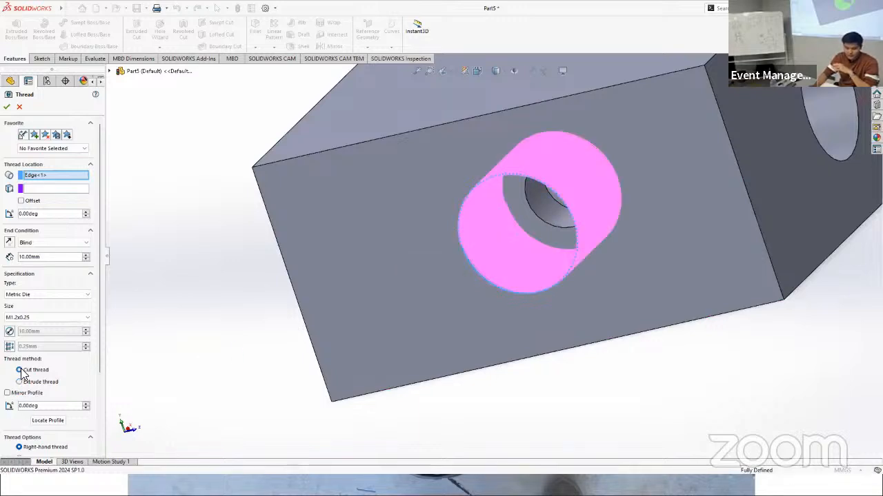
{"action": "left_click", "coordinate": [21, 384]}
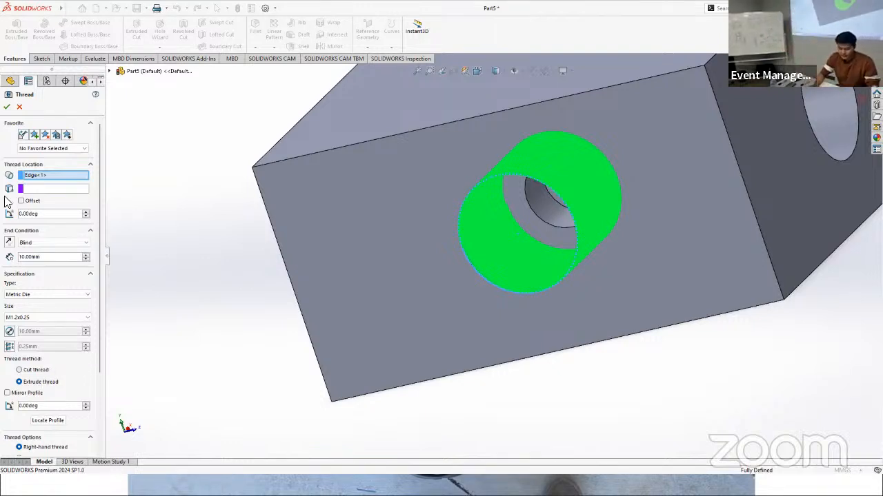
{"action": "left_click", "coordinate": [8, 107]}
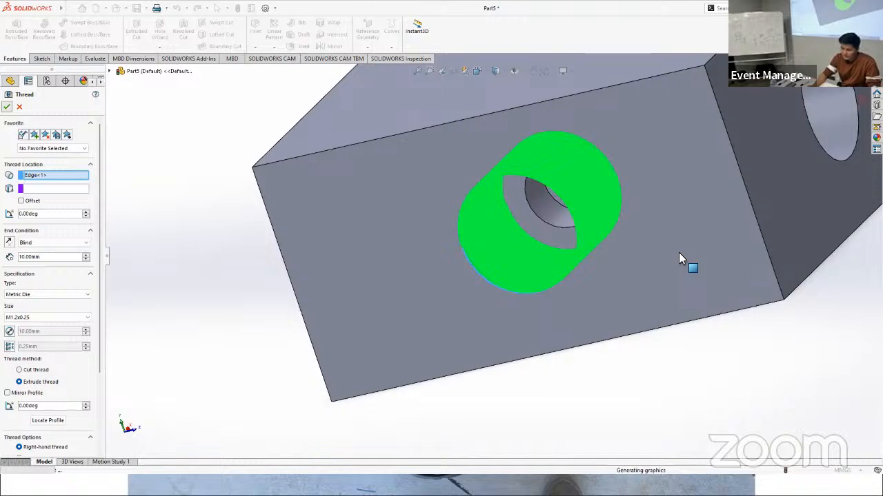
Step: Inspect the threaded side hole up close and the whole block from several angles
{"action": "middle_click_drag", "start_coordinate": [589, 290], "coordinate": [568, 204]}
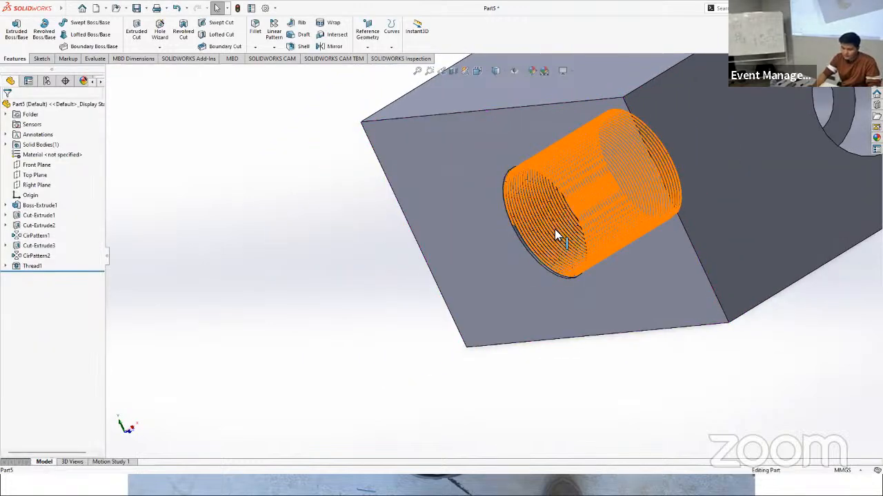
{"action": "scroll", "coordinate": [556, 231], "scroll_direction": "down", "scroll_amount": 6}
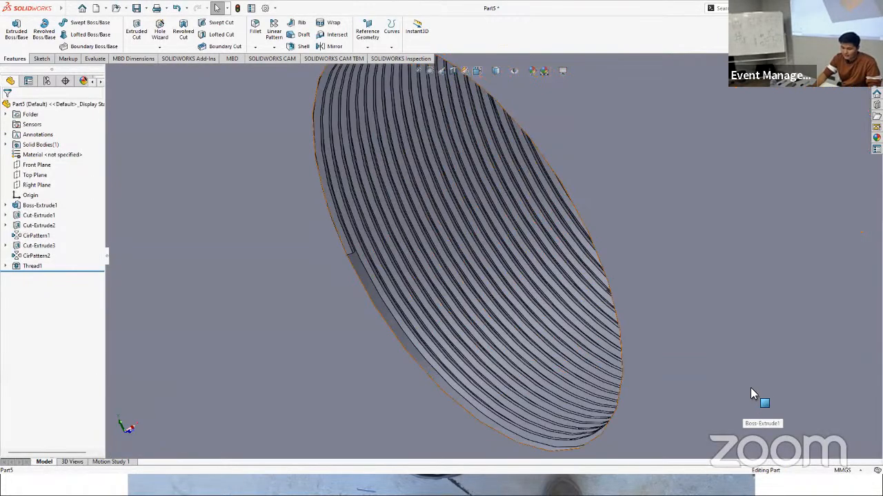
{"action": "middle_click_drag", "start_coordinate": [750, 387], "coordinate": [644, 354]}
{"action": "scroll", "coordinate": [621, 341], "scroll_direction": "up", "scroll_amount": 5}
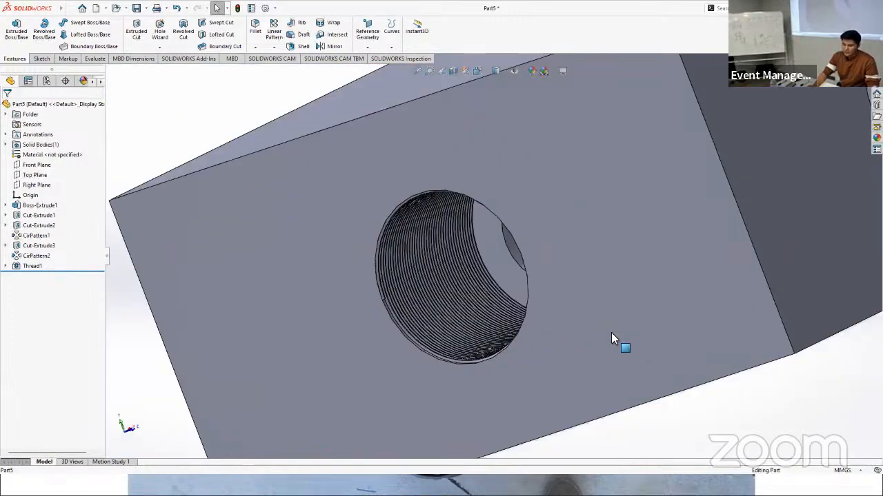
{"action": "scroll", "coordinate": [611, 333], "scroll_direction": "up", "scroll_amount": 6}
{"action": "middle_click_drag", "start_coordinate": [552, 221], "coordinate": [515, 280]}
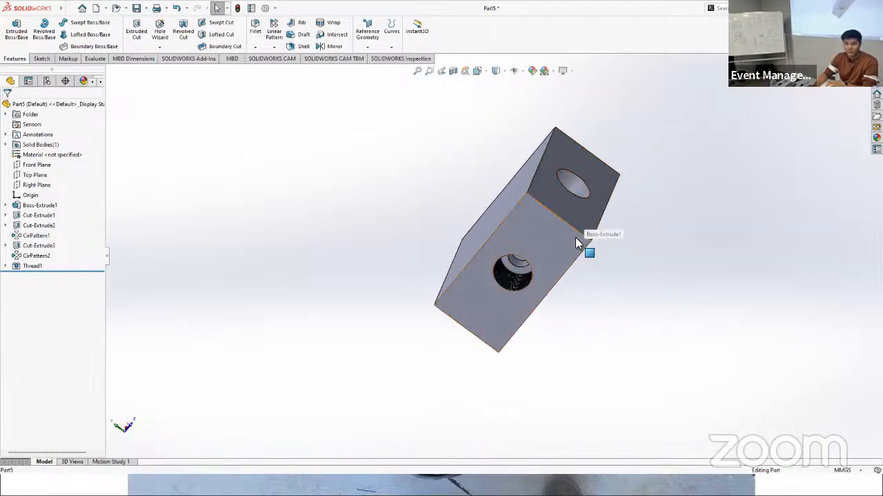
{"action": "mouse_move", "coordinate": [572, 209]}
{"action": "middle_mouse_down"}
{"action": "mouse_move", "coordinate": [597, 239]}
{"action": "mouse_move", "coordinate": [591, 264]}
{"action": "mouse_move", "coordinate": [606, 181]}
{"action": "mouse_move", "coordinate": [543, 241]}
{"action": "mouse_move", "coordinate": [560, 220]}
{"action": "middle_mouse_up"}
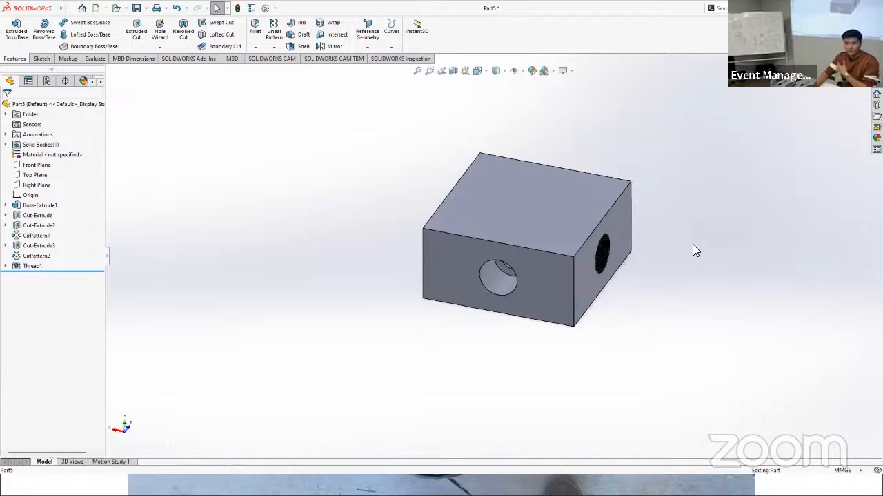
{"action": "scroll", "coordinate": [452, 381], "scroll_direction": "down", "scroll_amount": 2}
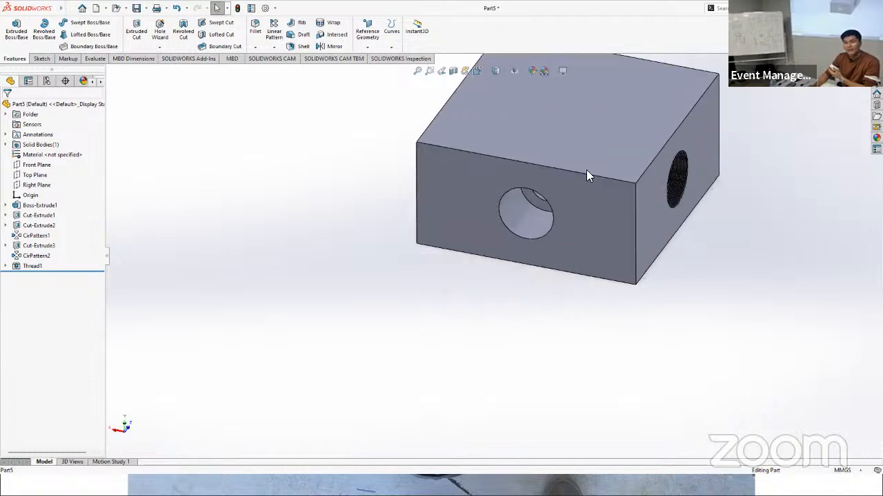
{"action": "scroll", "coordinate": [441, 341], "scroll_direction": "up", "scroll_amount": 2}
{"action": "scroll", "coordinate": [551, 179], "scroll_direction": "up", "scroll_amount": 1}
{"action": "scroll", "coordinate": [535, 284], "scroll_direction": "down", "scroll_amount": 3}
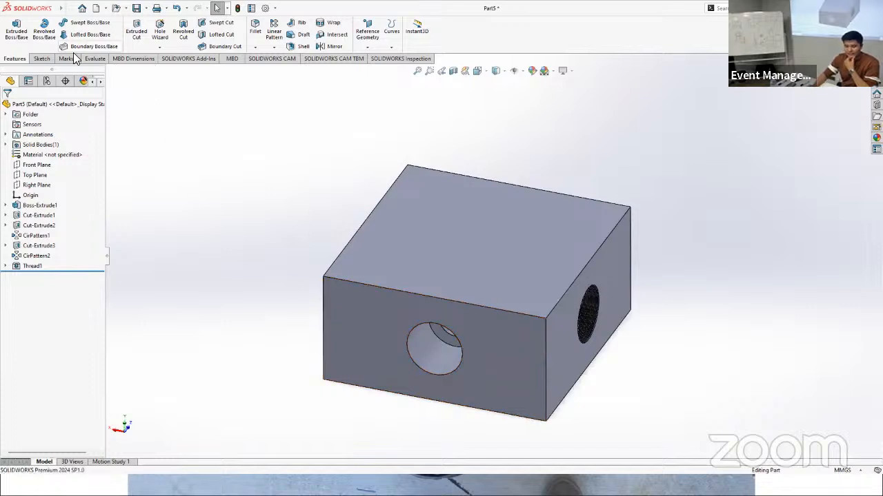
Step: On the side face beside the threaded one, sketch a full-height corner rectangle about 13.5 mm wide at their shared edge
{"action": "left_click", "coordinate": [45, 59]}
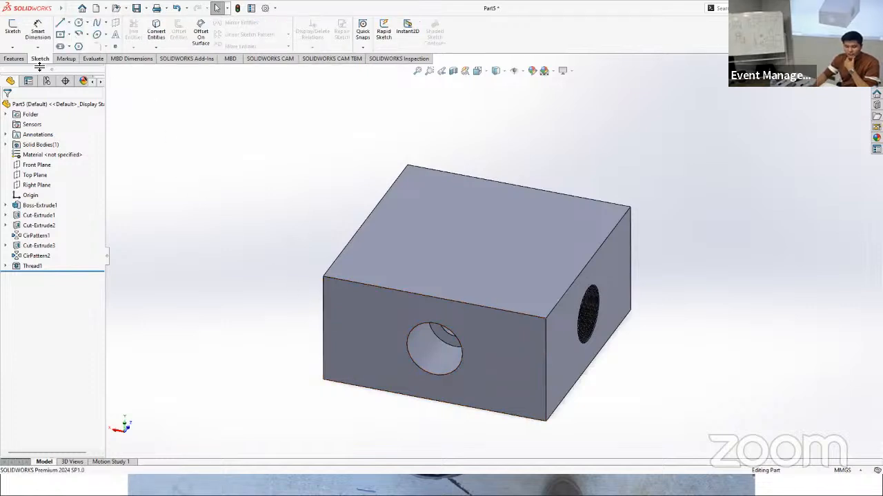
{"action": "left_click", "coordinate": [18, 29]}
{"action": "left_click", "coordinate": [524, 354]}
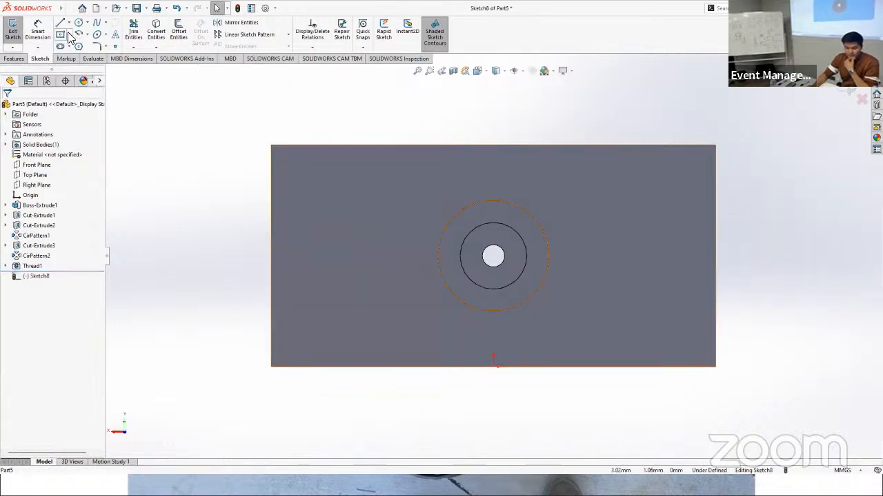
{"action": "left_click", "coordinate": [69, 36]}
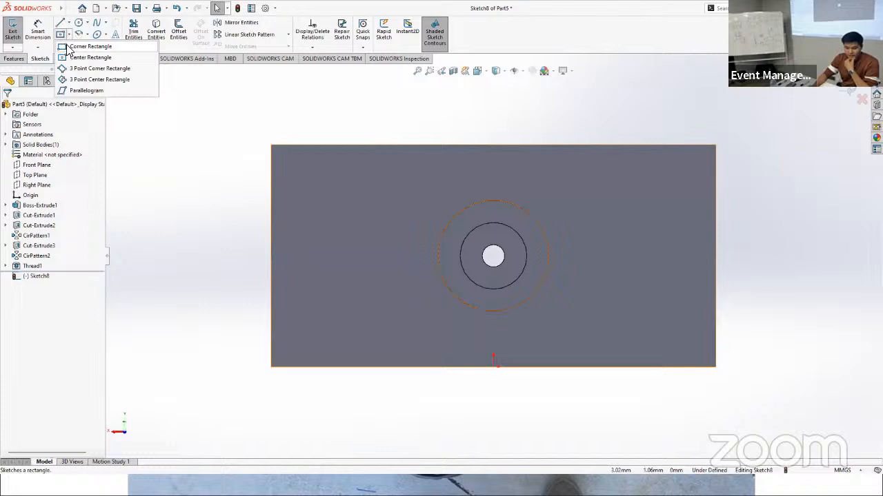
{"action": "left_click", "coordinate": [715, 145]}
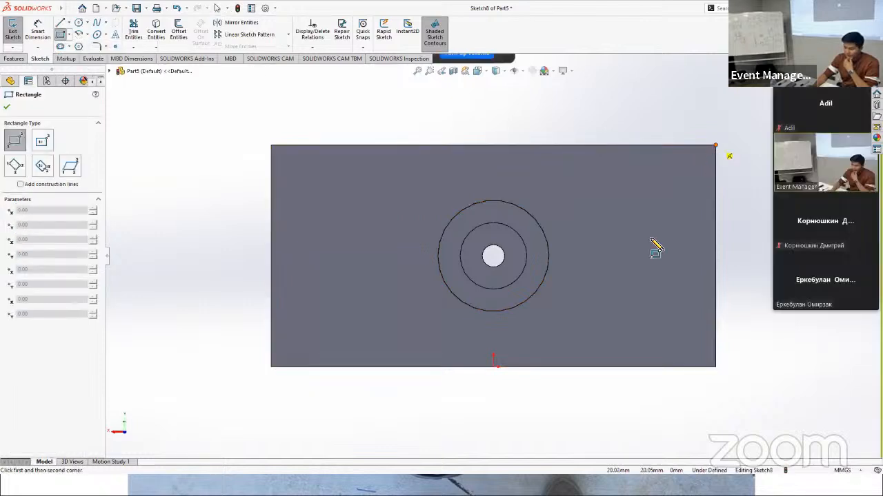
{"action": "left_click", "coordinate": [565, 367]}
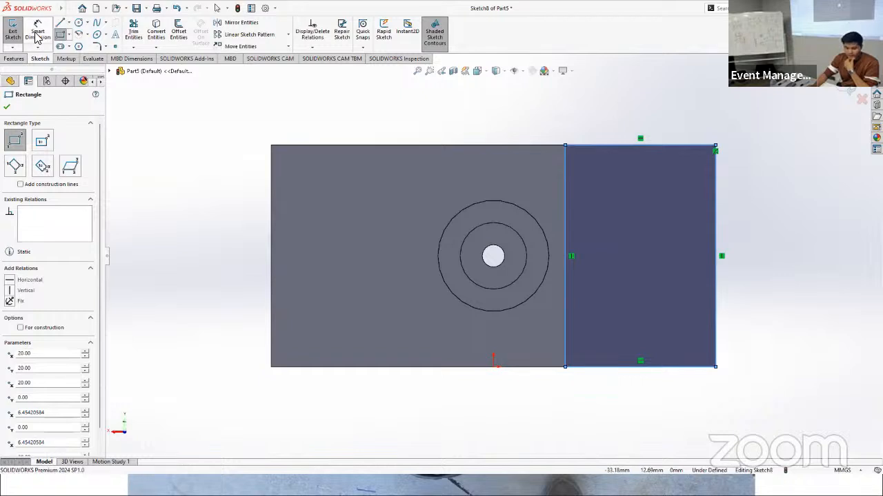
Step: Dimension the corner rectangle's width as 13 mm
{"action": "left_click", "coordinate": [37, 31]}
{"action": "left_click", "coordinate": [624, 146]}
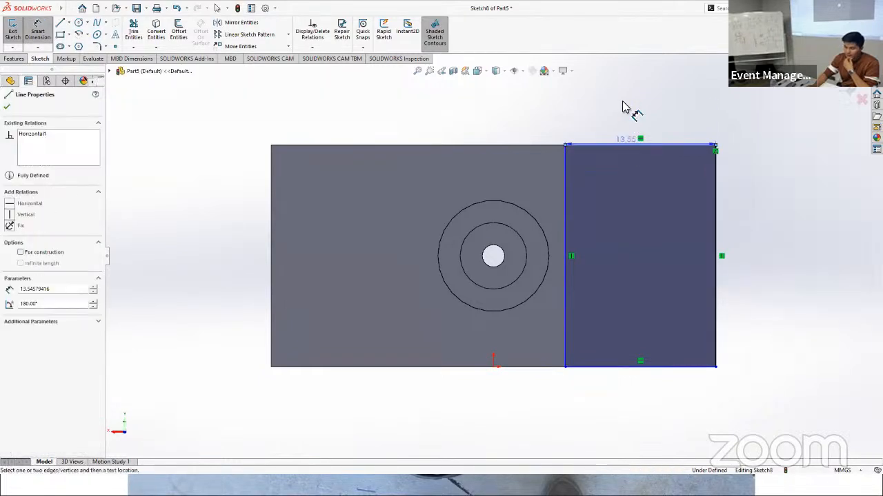
{"action": "left_click", "coordinate": [631, 112]}
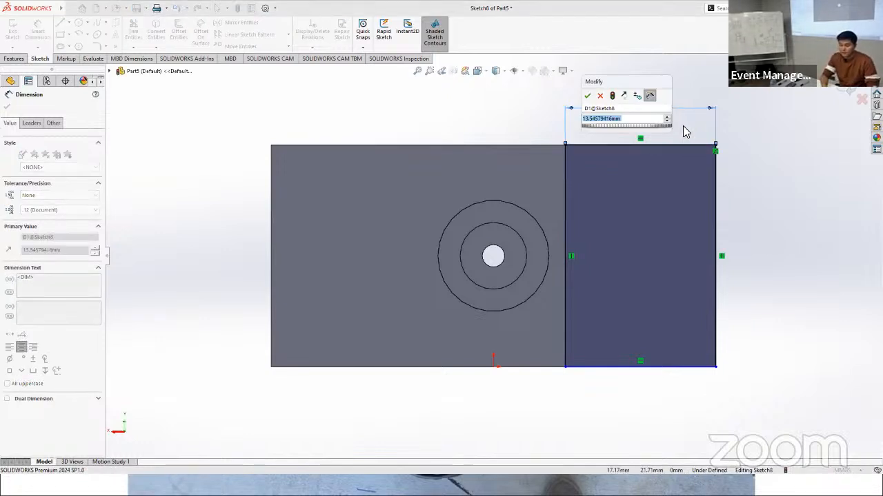
{"action": "type", "text": "13"}
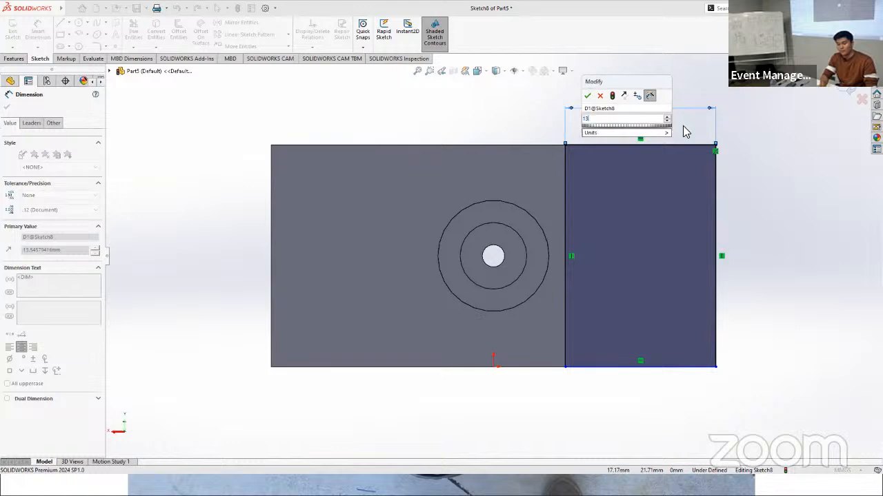
{"action": "key", "text": "Return"}
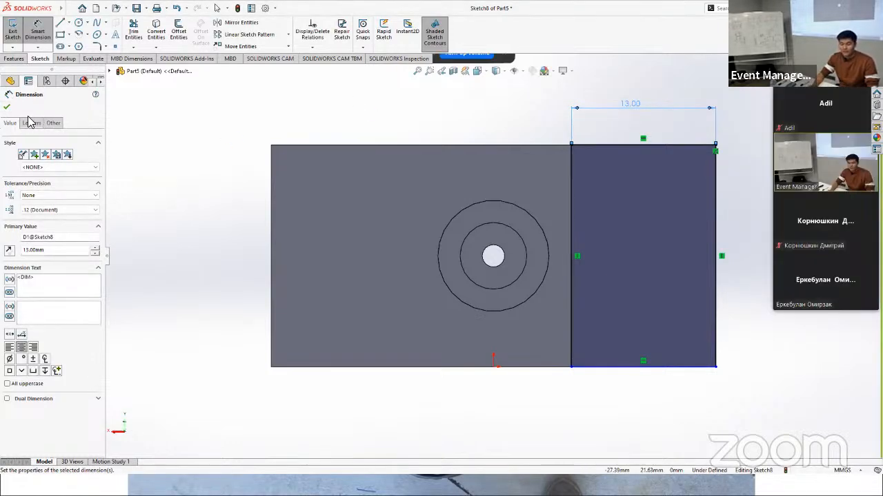
{"action": "left_click", "coordinate": [6, 109]}
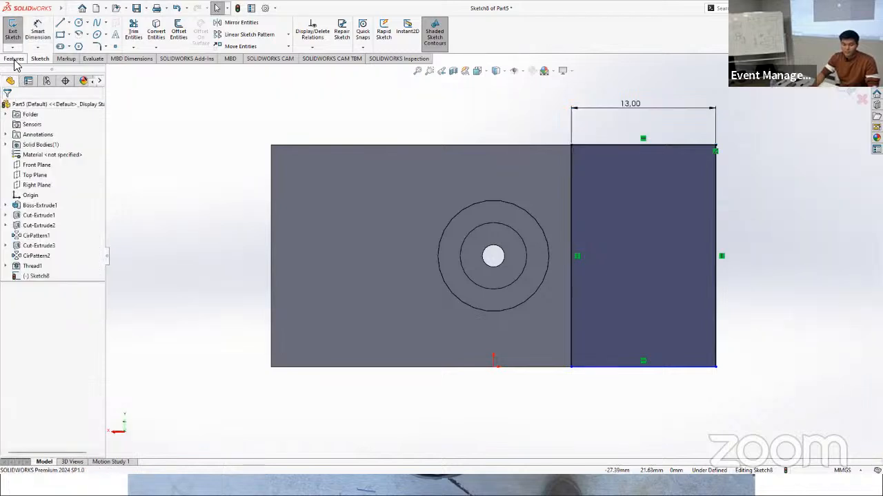
Step: Cut the rectangle into the block with a 13 mm blind Extruded Cut, notching the vertical corner
{"action": "left_click", "coordinate": [15, 59]}
{"action": "left_click", "coordinate": [137, 31]}
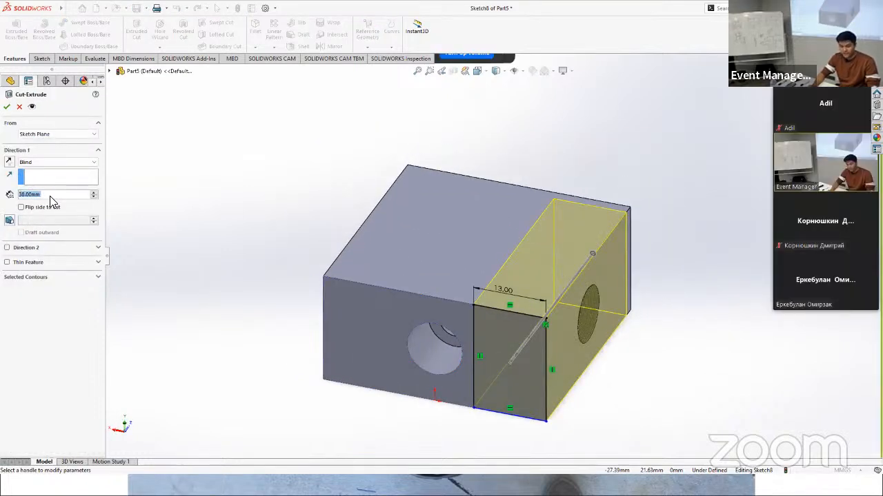
{"action": "type", "text": "13"}
{"action": "key", "text": "Return"}
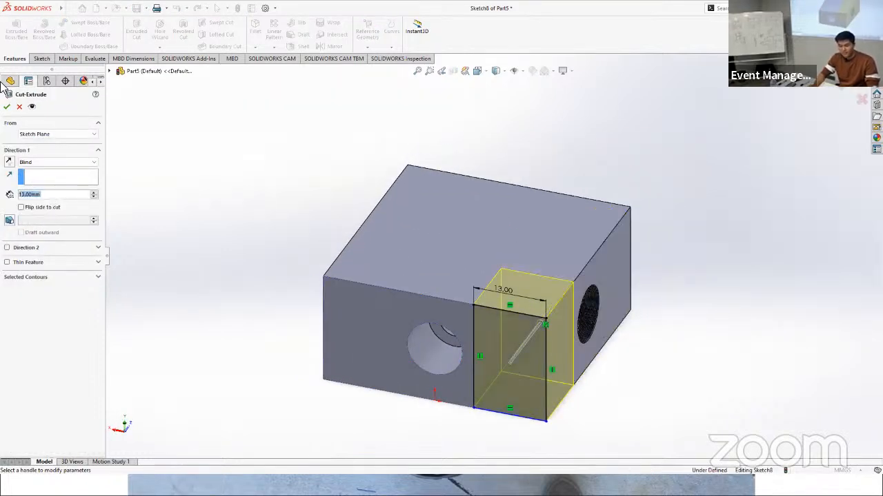
{"action": "left_click", "coordinate": [7, 107]}
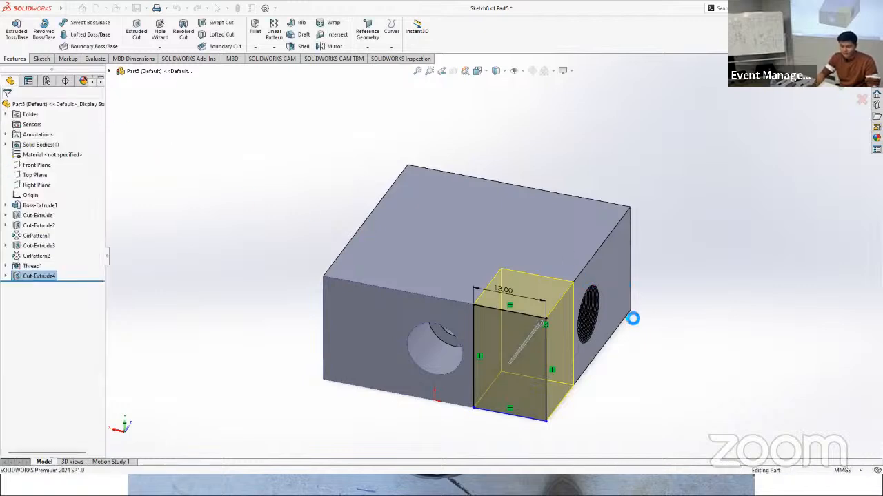
{"action": "middle_click_drag", "start_coordinate": [672, 325], "coordinate": [651, 341]}
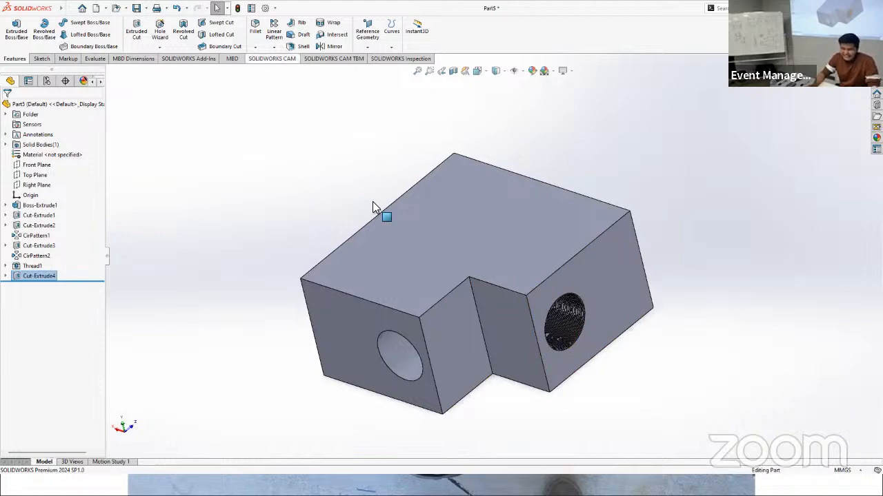
Step: Start a circular pattern of the corner cut with four instances, using the block's top face as the direction reference
{"action": "left_click", "coordinate": [453, 328]}
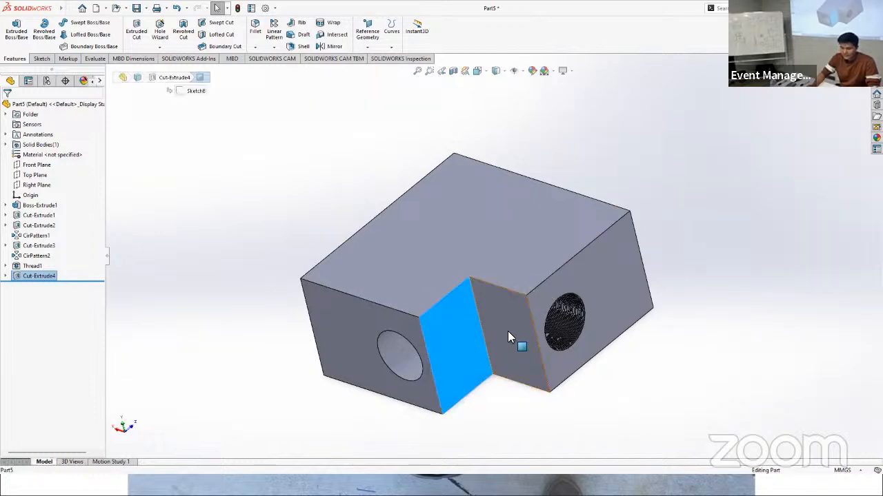
{"action": "left_click", "coordinate": [508, 331], "text": "ctrl"}
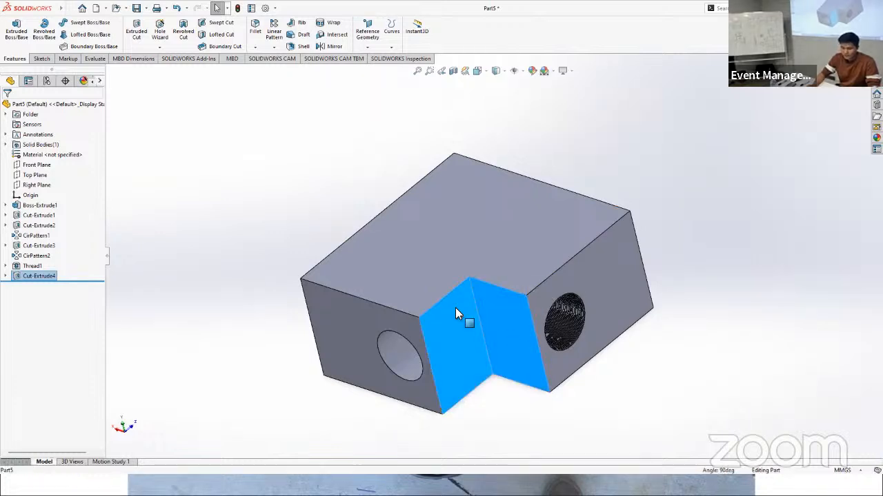
{"action": "left_click", "coordinate": [274, 47]}
{"action": "left_click", "coordinate": [297, 70]}
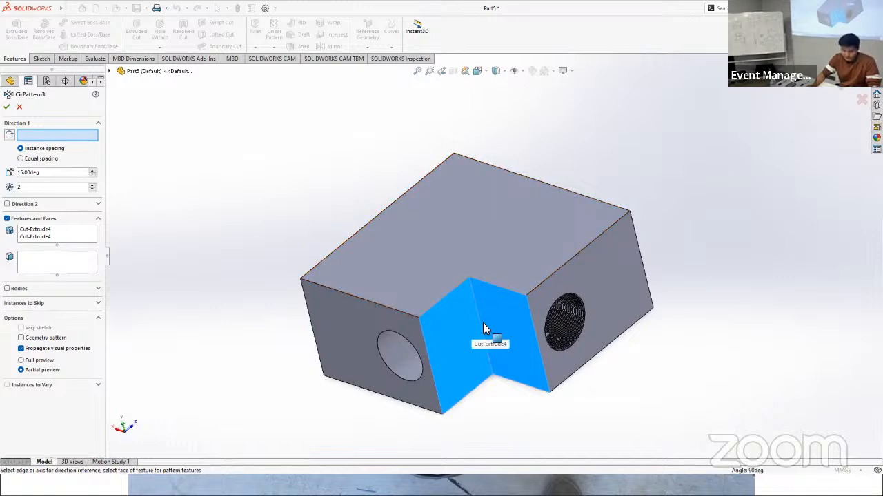
{"action": "left_click", "coordinate": [468, 221]}
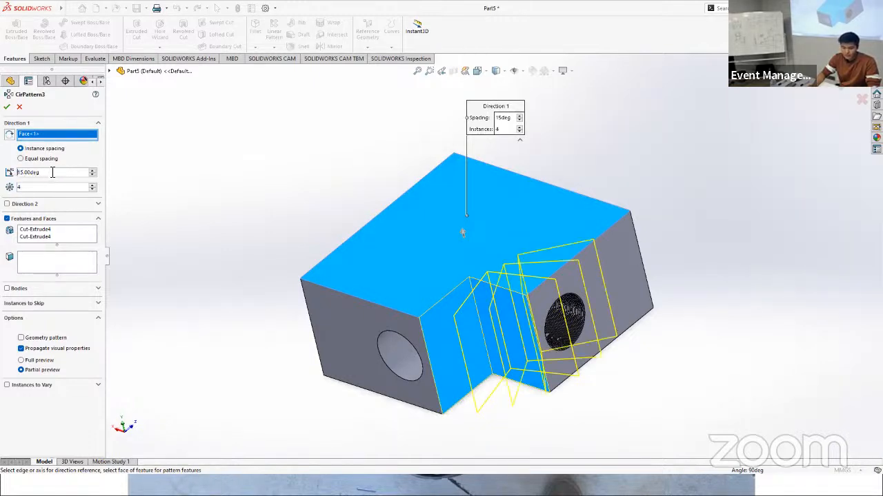
{"action": "left_click_drag", "start_coordinate": [51, 172], "coordinate": [11, 174]}
{"action": "type", "text": "90"}
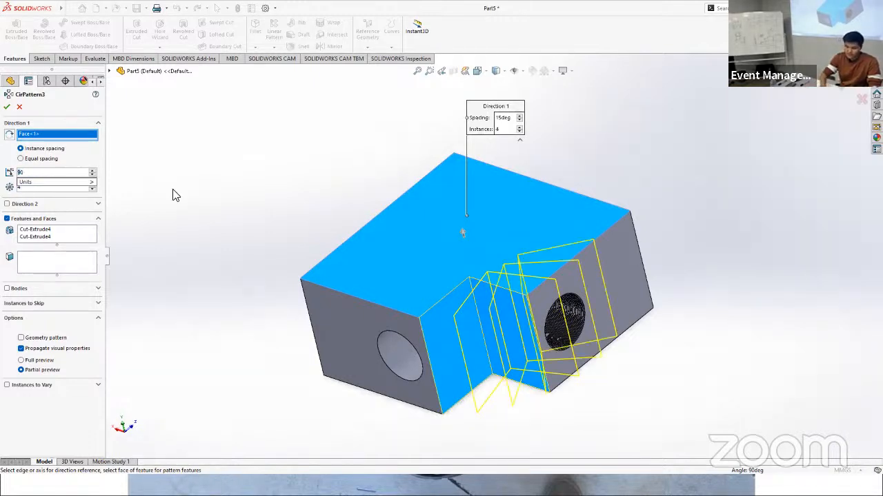
{"action": "key", "text": "Return"}
{"action": "middle_click_drag", "start_coordinate": [414, 303], "coordinate": [537, 181]}
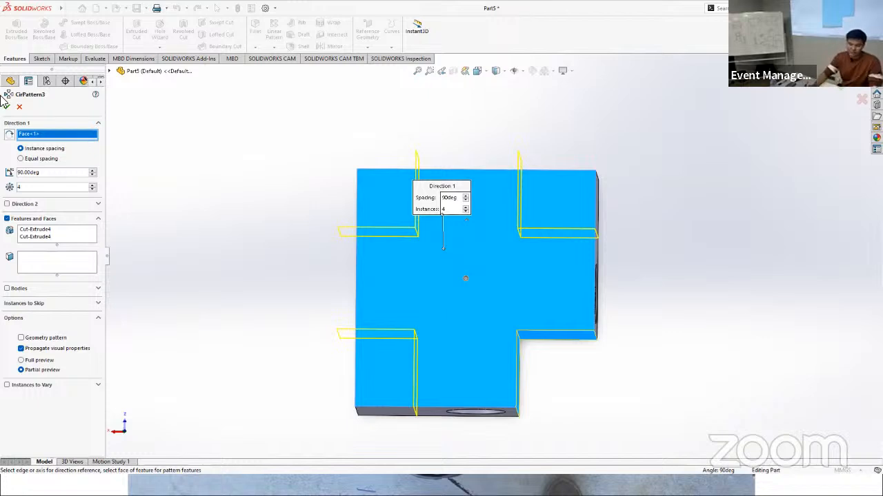
{"action": "left_click", "coordinate": [20, 108]}
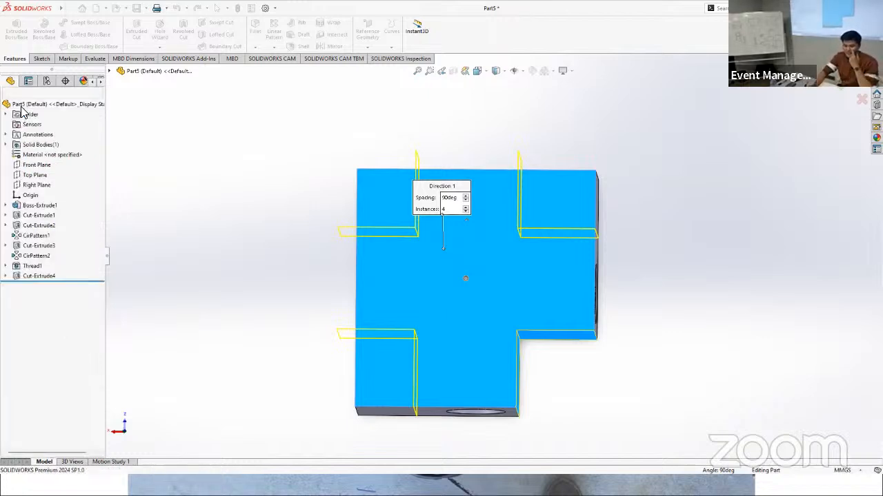
Step: Circular-pattern the corner cut around the cylindrical face of the hole beside the notch, with two instances spaced 180 degrees
{"action": "middle_click_drag", "start_coordinate": [544, 256], "coordinate": [542, 191]}
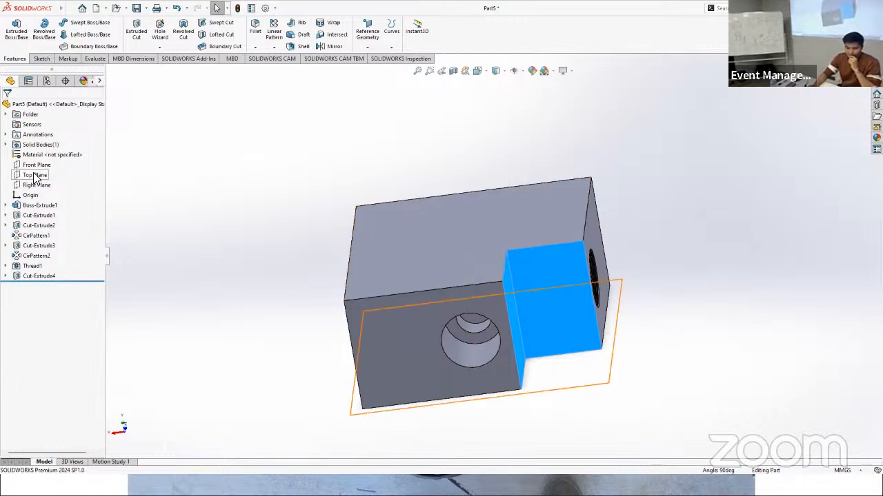
{"action": "left_click", "coordinate": [274, 53]}
{"action": "left_click", "coordinate": [294, 73]}
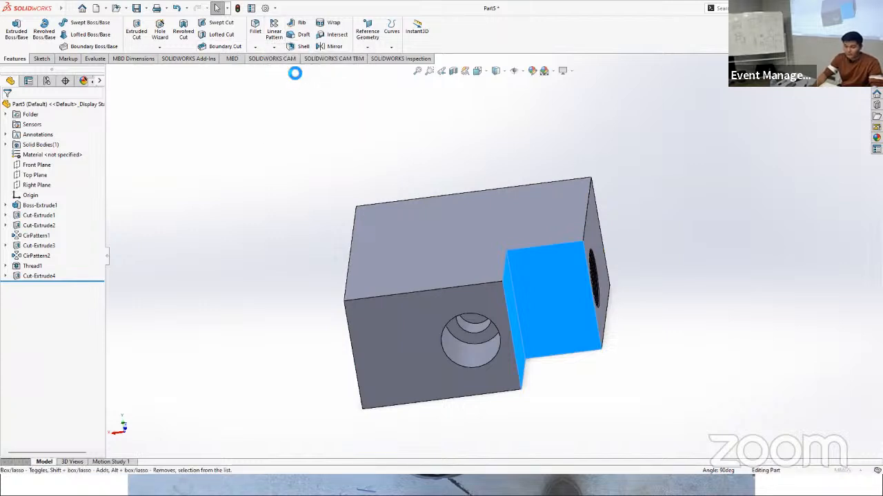
{"action": "left_click", "coordinate": [471, 355]}
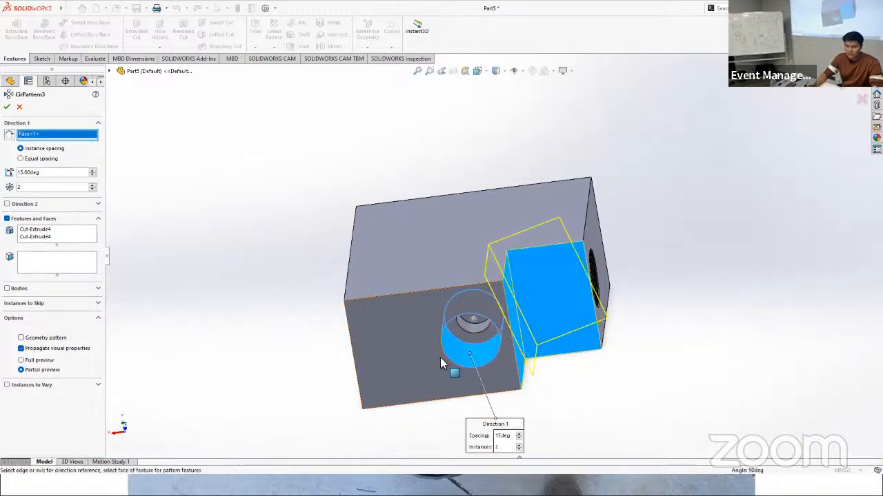
{"action": "left_click", "coordinate": [53, 173]}
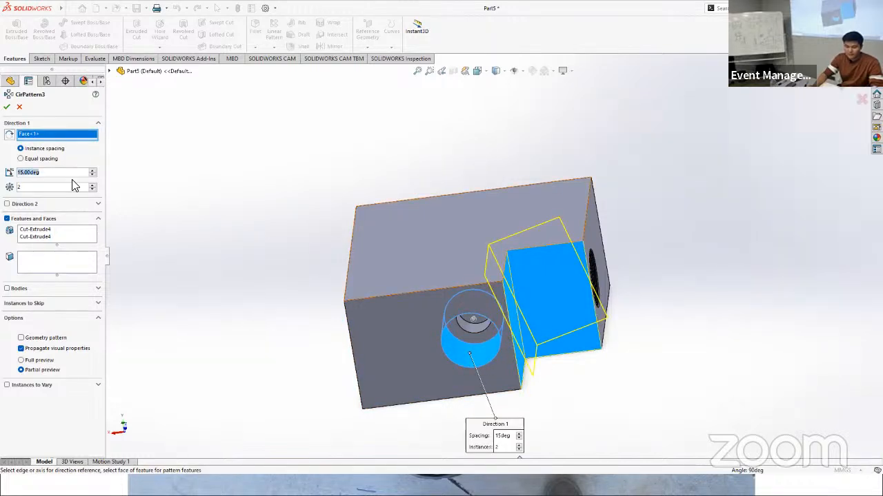
{"action": "type", "text": "180"}
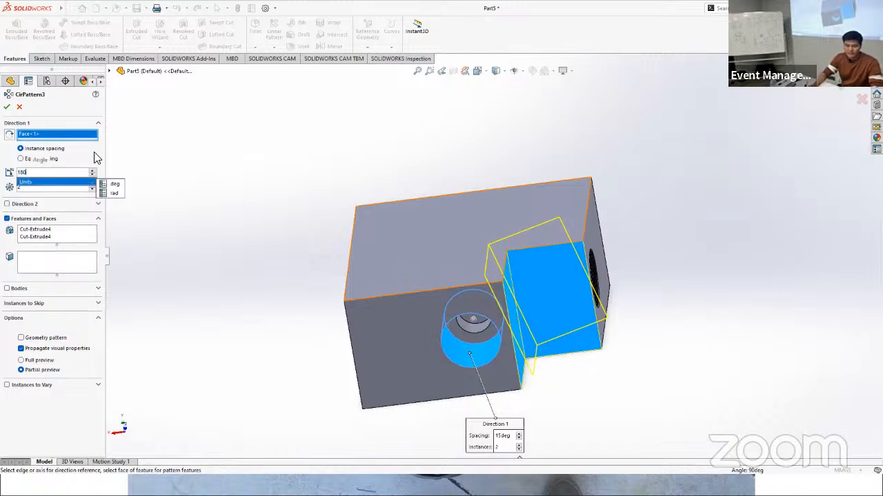
{"action": "key", "text": "Return"}
{"action": "left_click", "coordinate": [7, 107]}
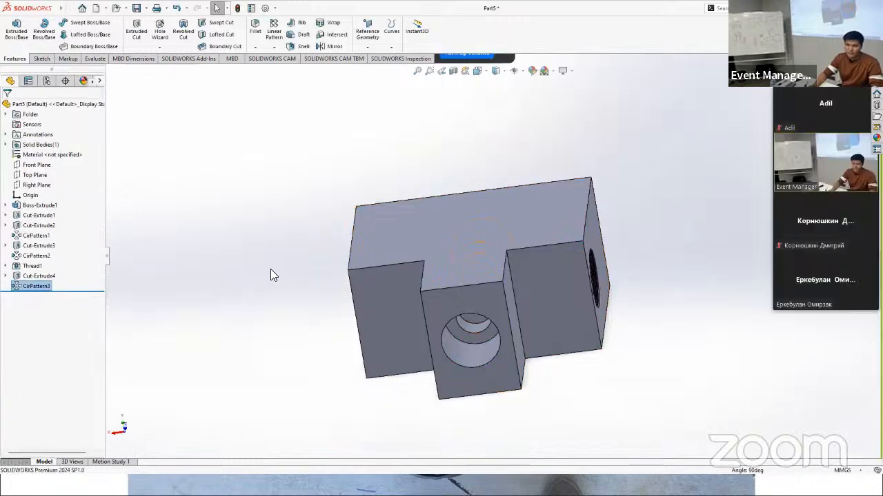
Step: Circular-pattern both corner cuts around the bore opposite the threaded hole, with two instances spaced 180 degrees
{"action": "middle_click_drag", "start_coordinate": [352, 279], "coordinate": [458, 218]}
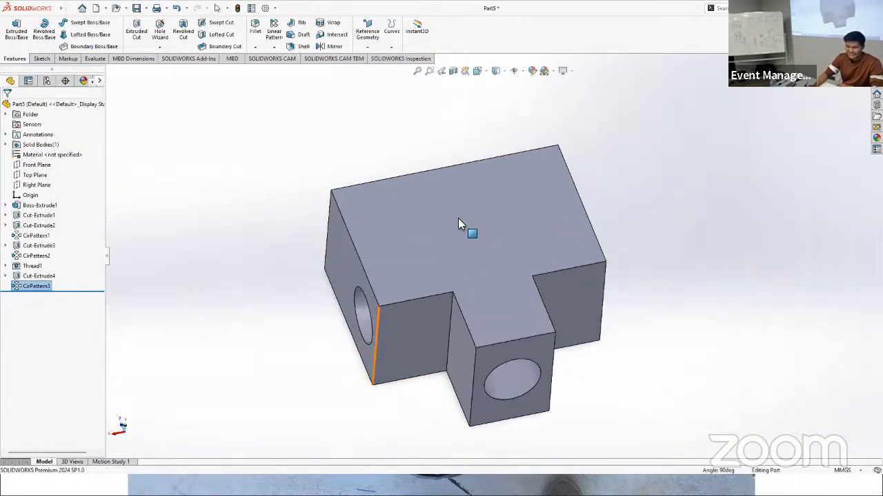
{"action": "left_click", "coordinate": [425, 330]}
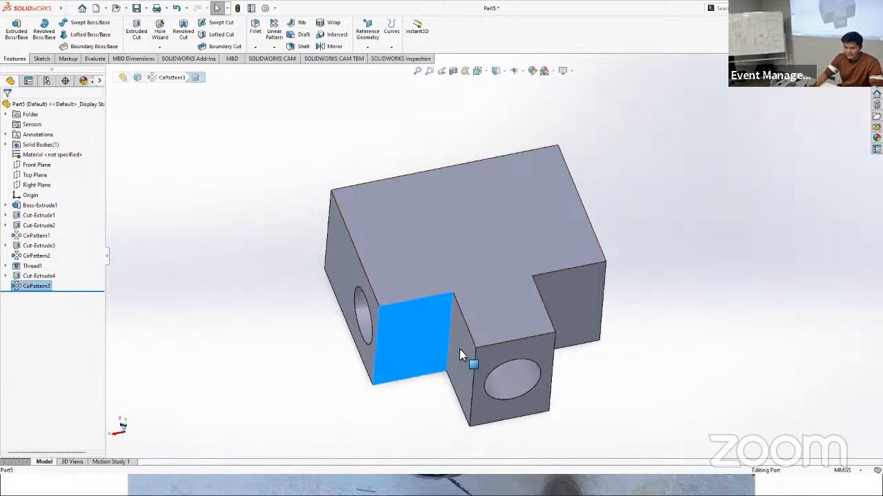
{"action": "middle_click_drag", "start_coordinate": [666, 328], "coordinate": [455, 357]}
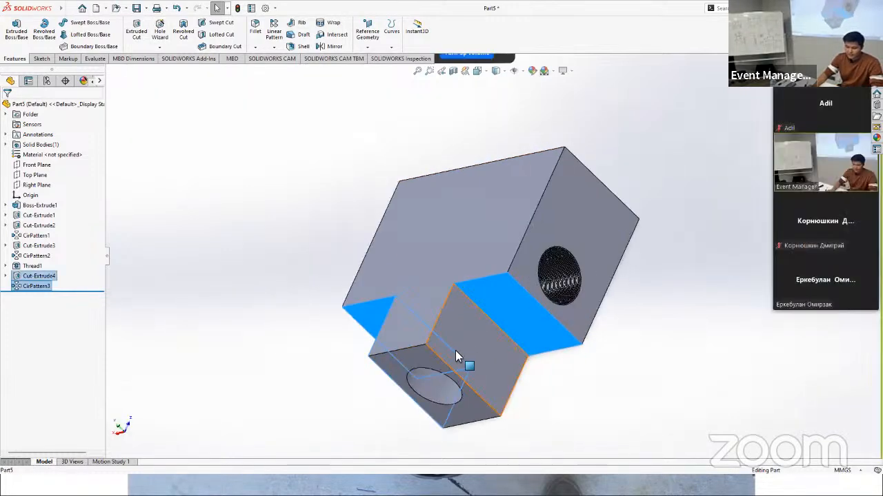
{"action": "middle_click_drag", "start_coordinate": [600, 331], "coordinate": [202, 189]}
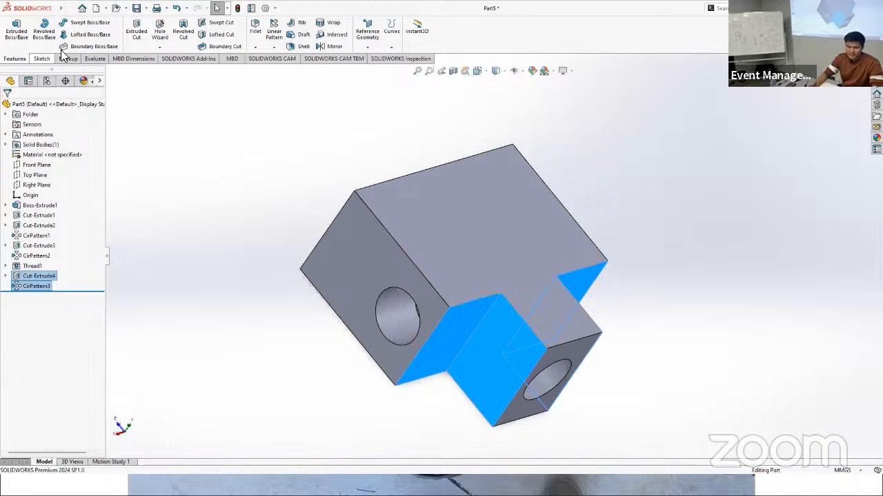
{"action": "left_click", "coordinate": [275, 48]}
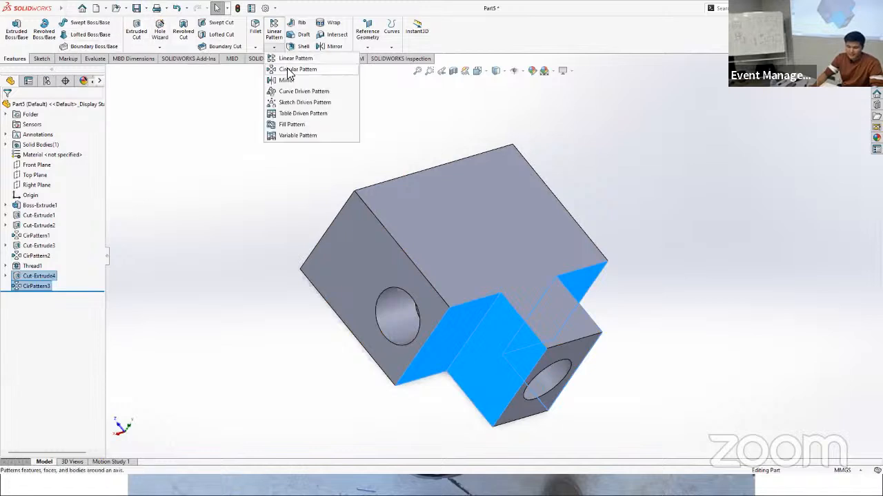
{"action": "left_click", "coordinate": [389, 311]}
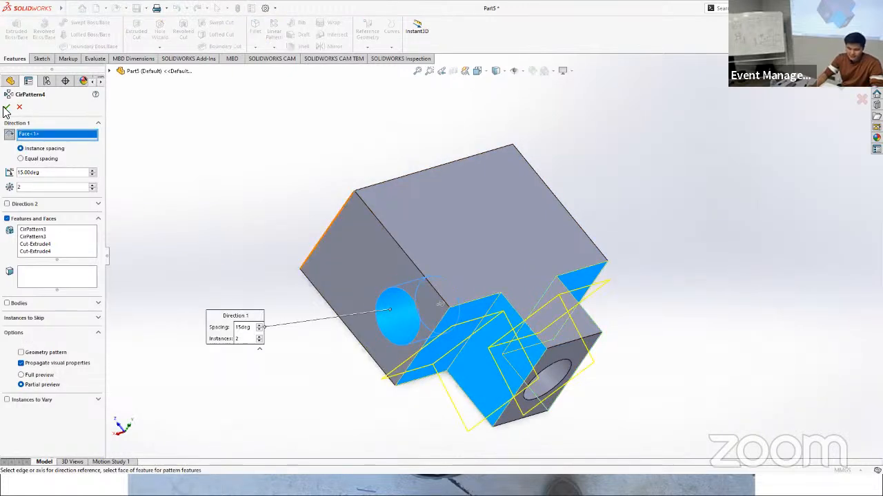
{"action": "left_click", "coordinate": [68, 176]}
{"action": "left_click", "coordinate": [68, 177]}
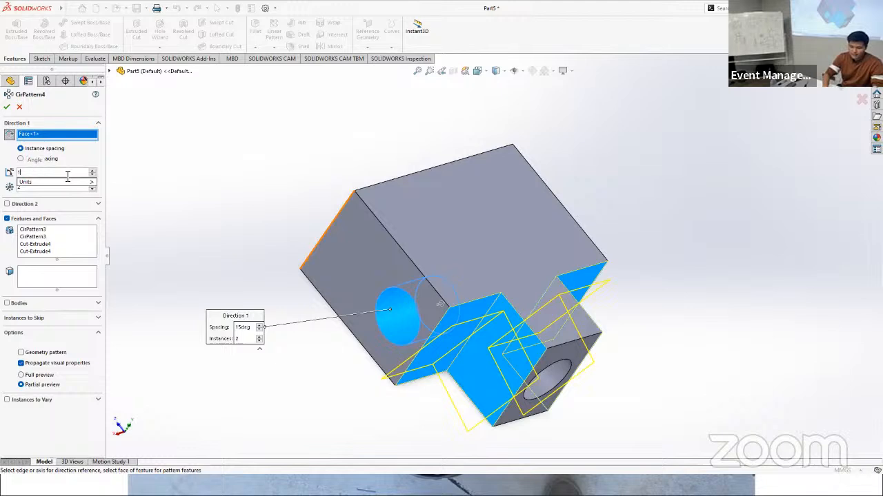
{"action": "type", "text": "80"}
{"action": "key", "text": "Return"}
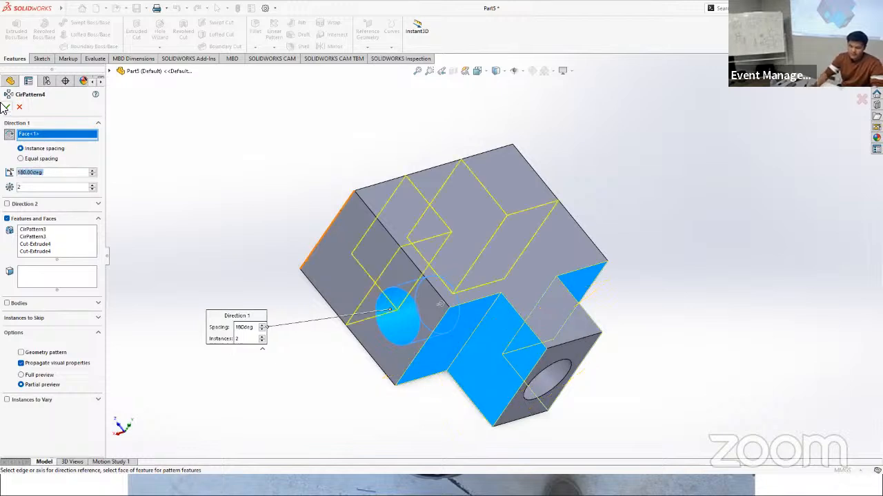
{"action": "left_click", "coordinate": [10, 106]}
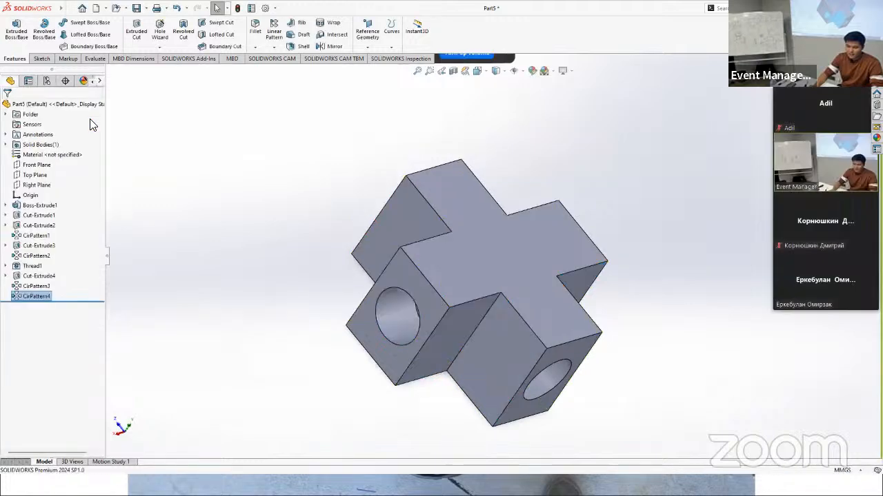
Step: On the end face of an arm with a stepped hole, sketch a full-width rectangle about 4.2 mm high along the block's upper edge
{"action": "mouse_move", "coordinate": [657, 291]}
{"action": "middle_mouse_down"}
{"action": "mouse_move", "coordinate": [616, 292]}
{"action": "mouse_move", "coordinate": [587, 276]}
{"action": "mouse_move", "coordinate": [546, 278]}
{"action": "mouse_move", "coordinate": [520, 292]}
{"action": "mouse_move", "coordinate": [620, 319]}
{"action": "mouse_move", "coordinate": [628, 307]}
{"action": "mouse_move", "coordinate": [667, 304]}
{"action": "middle_mouse_up"}
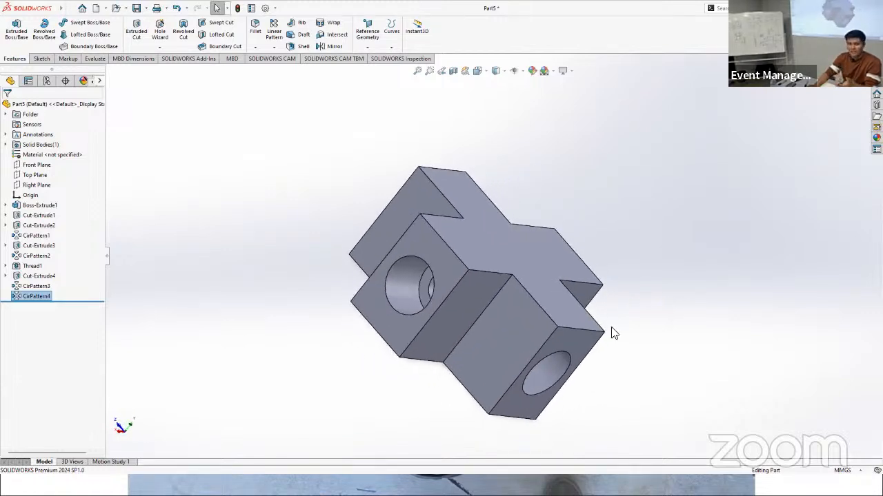
{"action": "middle_click_drag", "start_coordinate": [613, 331], "coordinate": [479, 228]}
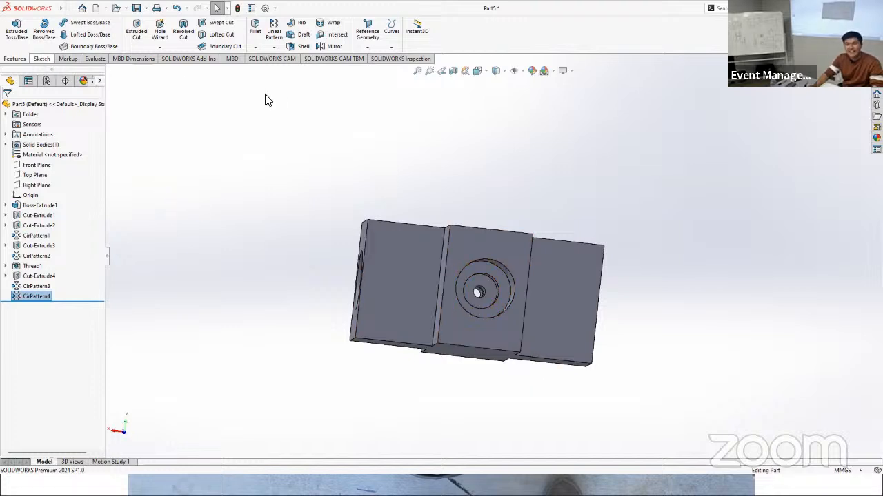
{"action": "left_click", "coordinate": [41, 58]}
{"action": "left_click", "coordinate": [12, 29]}
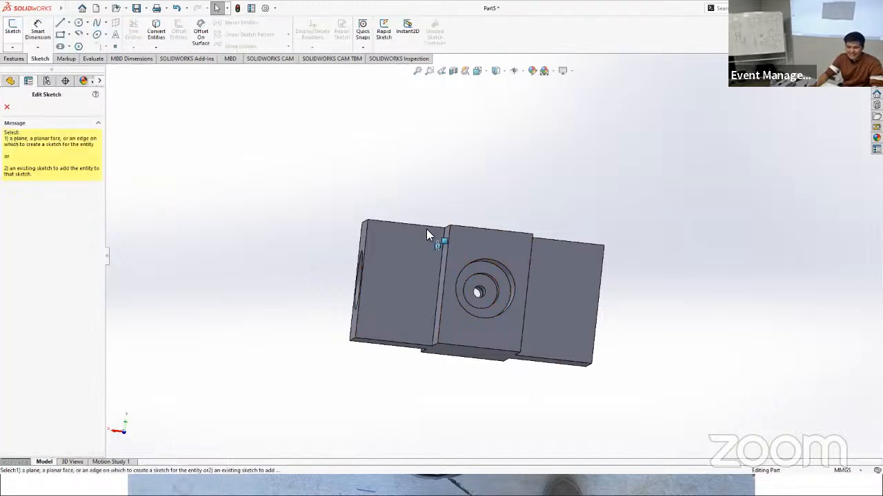
{"action": "left_click", "coordinate": [473, 246]}
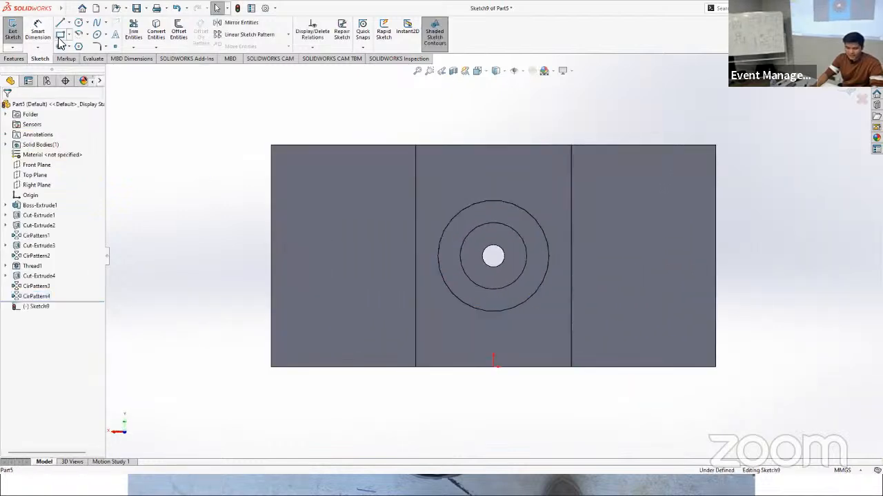
{"action": "left_click", "coordinate": [60, 38]}
{"action": "left_click", "coordinate": [271, 146]}
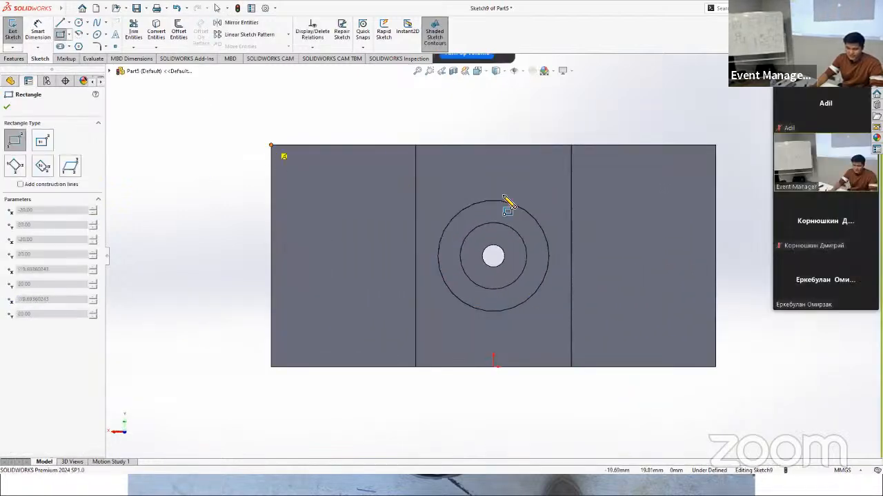
{"action": "left_click", "coordinate": [715, 193]}
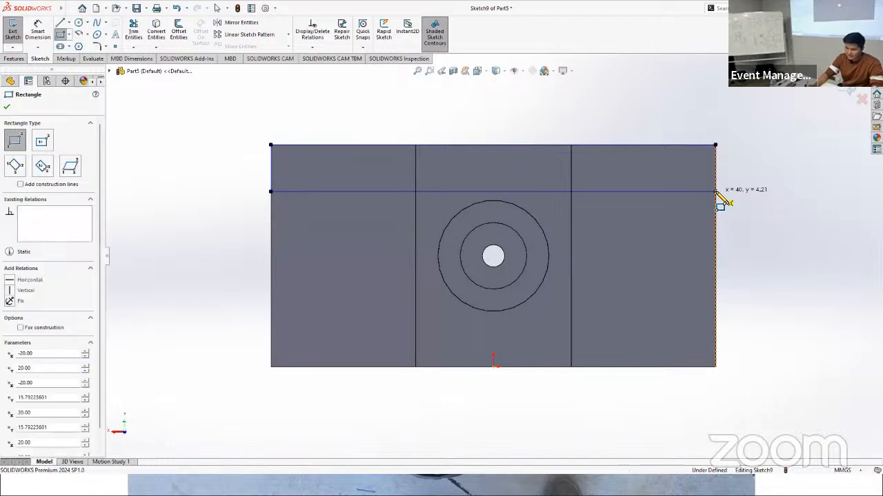
Step: Dimension the upper rectangle's height as 3 mm
{"action": "left_click", "coordinate": [38, 31]}
{"action": "left_click", "coordinate": [271, 166]}
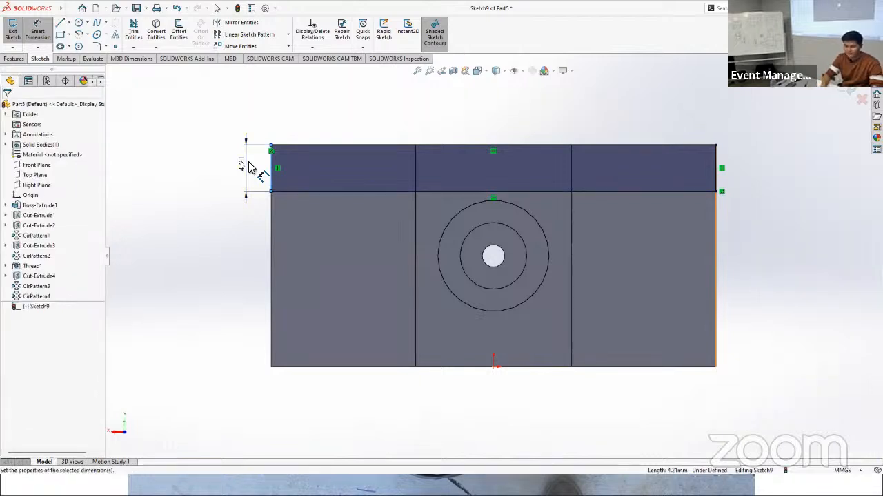
{"action": "left_click", "coordinate": [248, 167]}
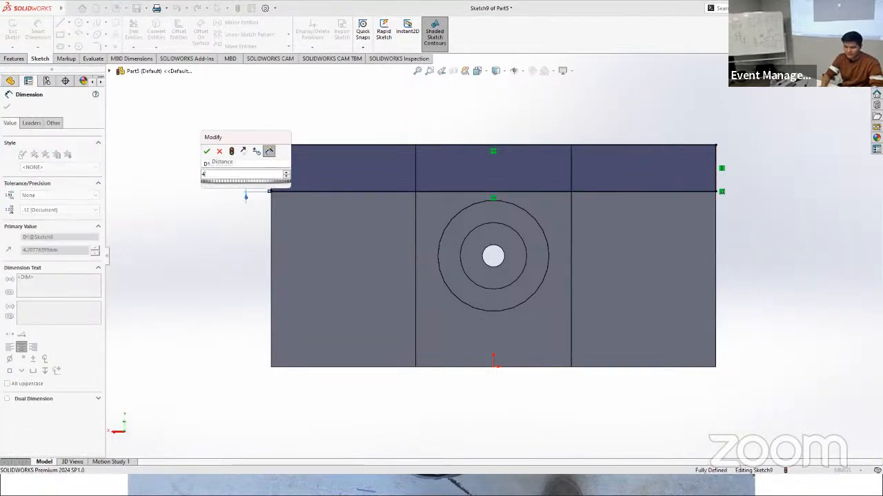
{"action": "key", "text": "Return"}
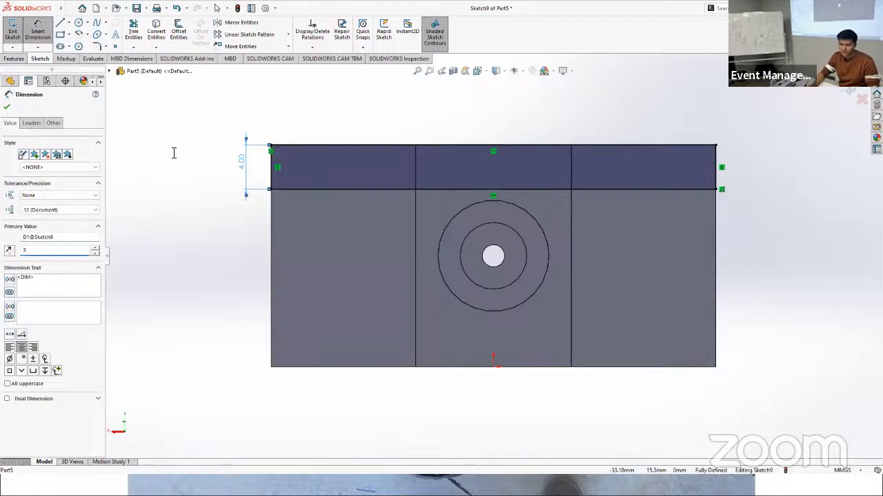
{"action": "key", "text": "Return"}
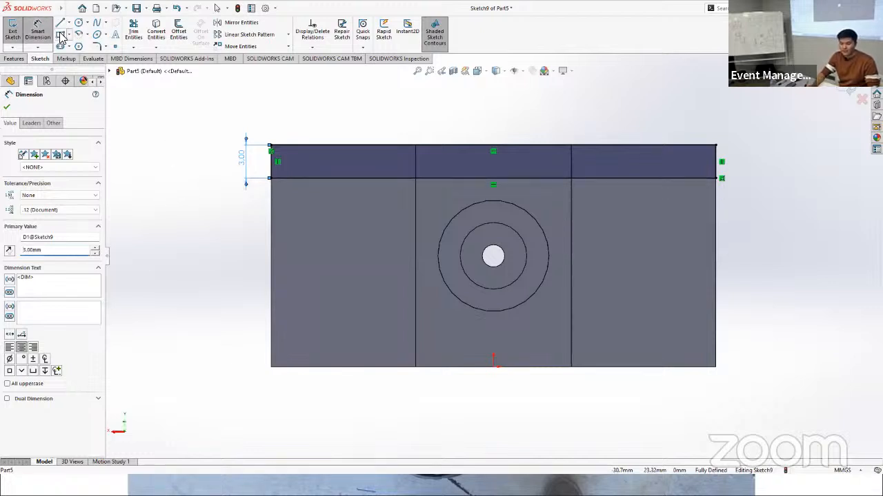
Step: Sketch a second full-width rectangle about 3.75 mm high along the block's lower edge
{"action": "key", "text": "r"}
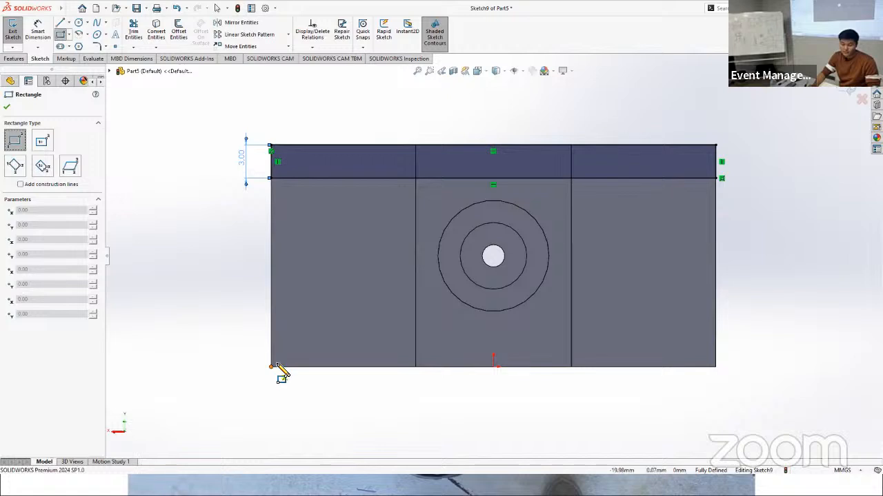
{"action": "left_click", "coordinate": [271, 367]}
{"action": "left_click", "coordinate": [715, 326]}
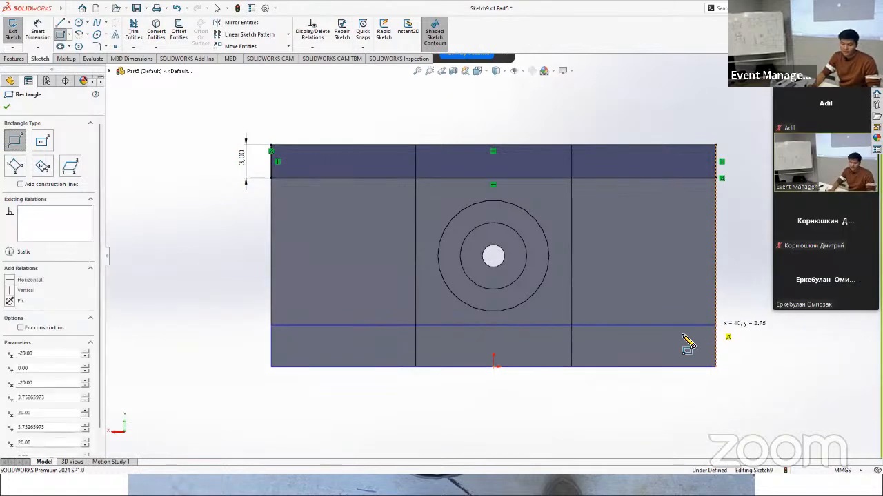
Step: Dimension the lower rectangle's height as 3 mm and bring up the feature commands
{"action": "left_click", "coordinate": [37, 32]}
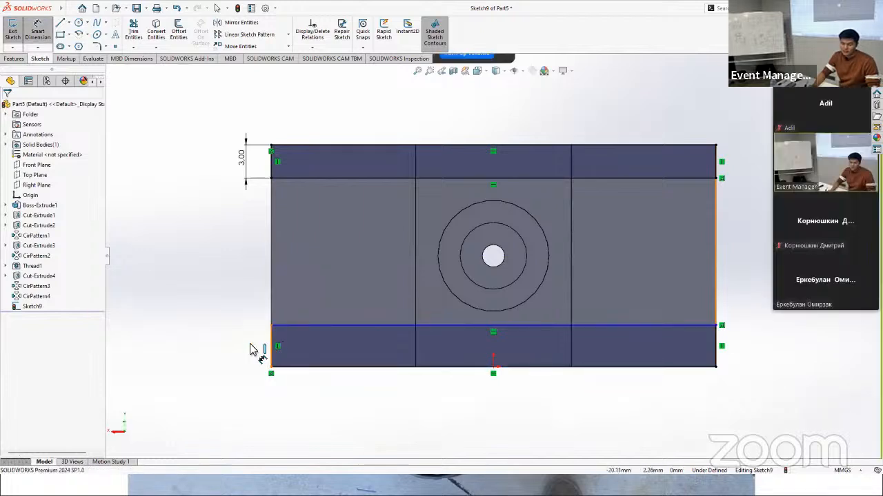
{"action": "left_click", "coordinate": [270, 348]}
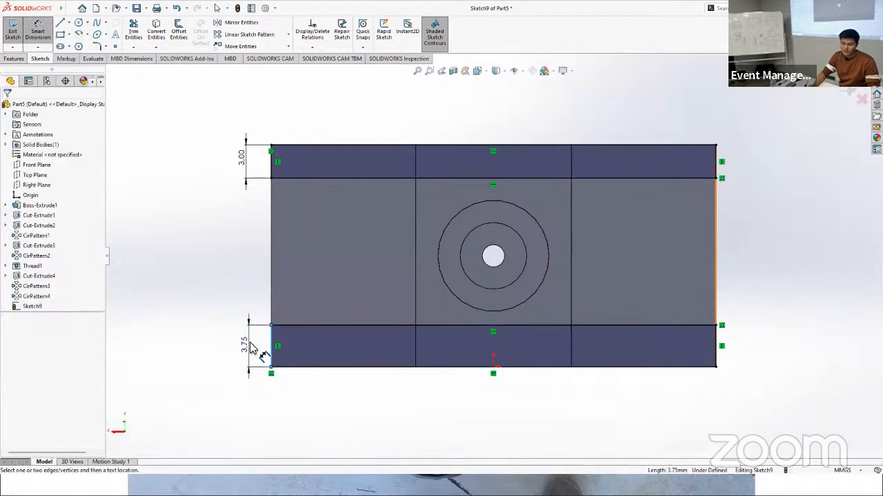
{"action": "left_click", "coordinate": [254, 352]}
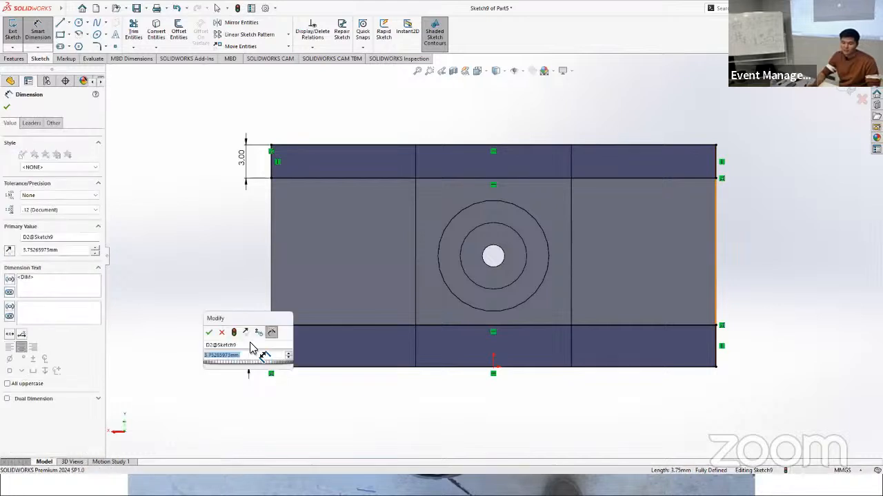
{"action": "key", "text": "Return"}
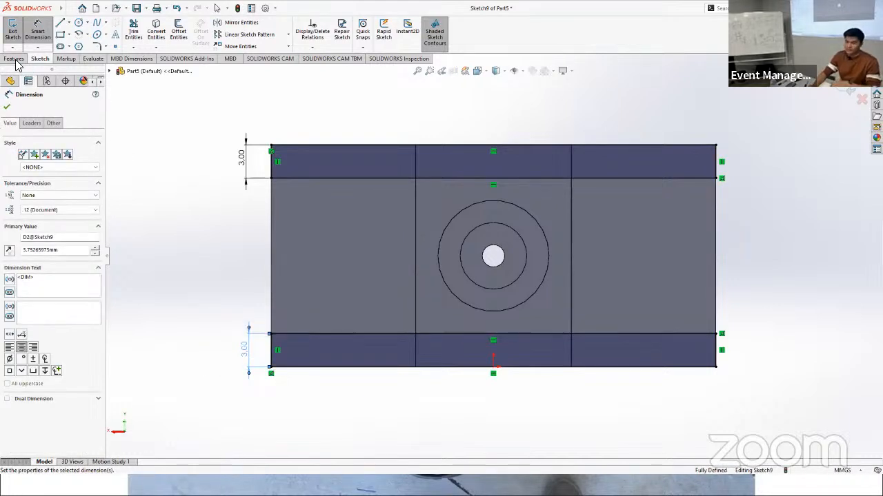
{"action": "left_click", "coordinate": [15, 60]}
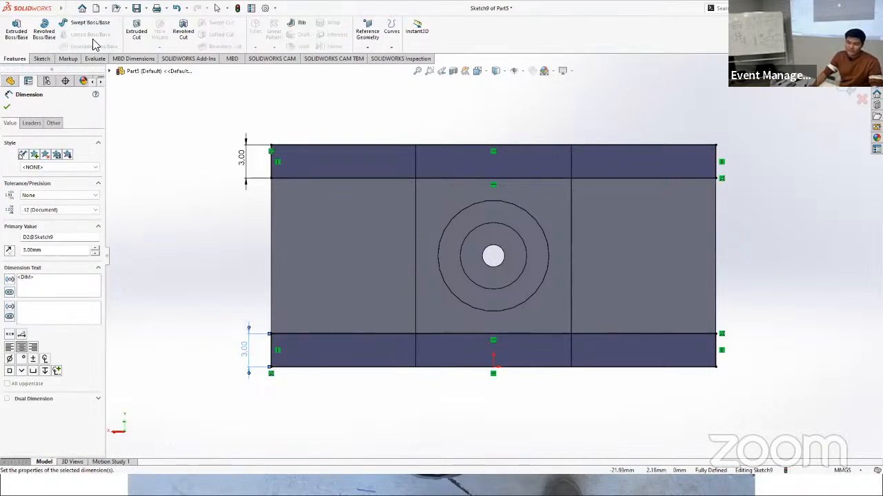
Step: Cut the upper and lower rectangles through the whole block with a blind Extruded Cut 60 mm deep
{"action": "left_click", "coordinate": [140, 43]}
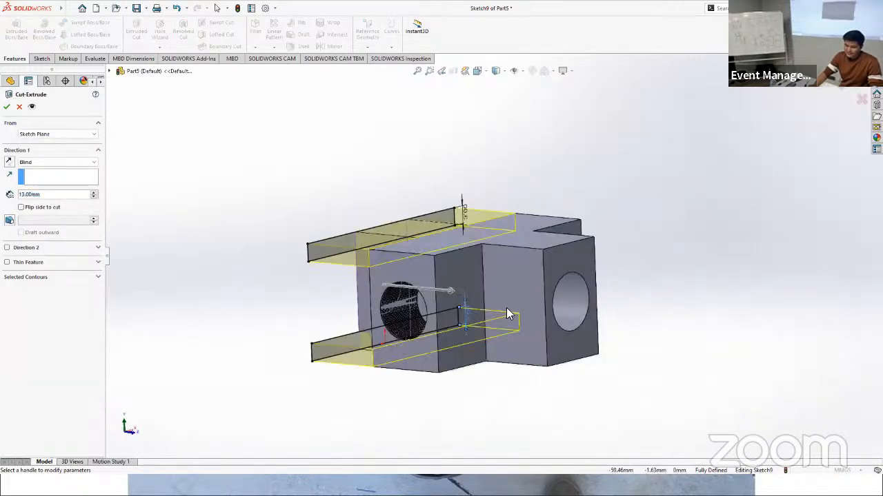
{"action": "middle_click_drag", "start_coordinate": [536, 352], "coordinate": [464, 281]}
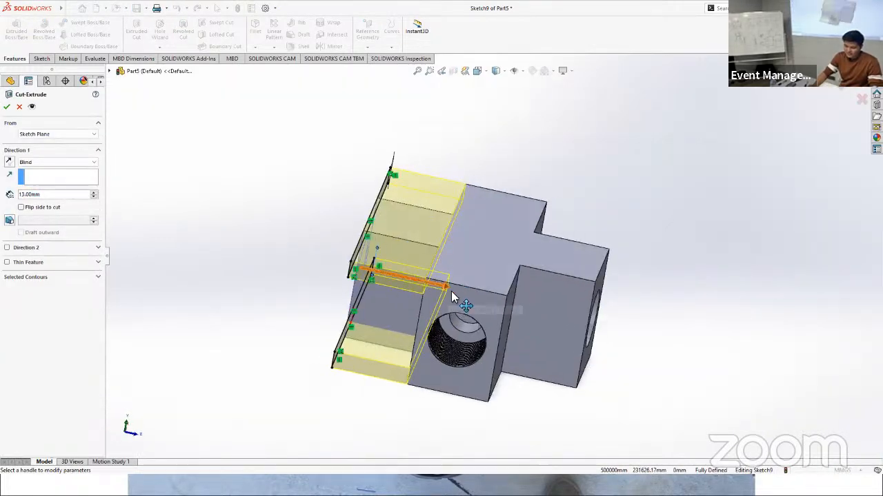
{"action": "left_click", "coordinate": [450, 291]}
{"action": "left_click", "coordinate": [733, 347]}
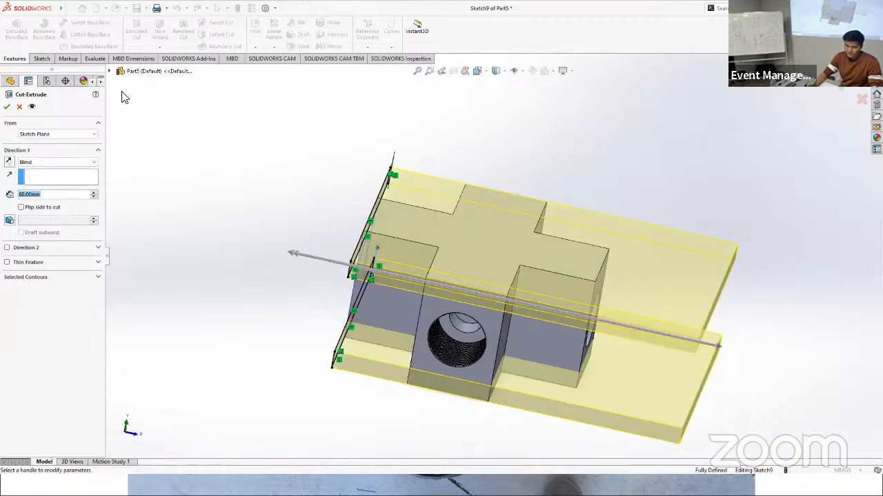
{"action": "left_click", "coordinate": [6, 108]}
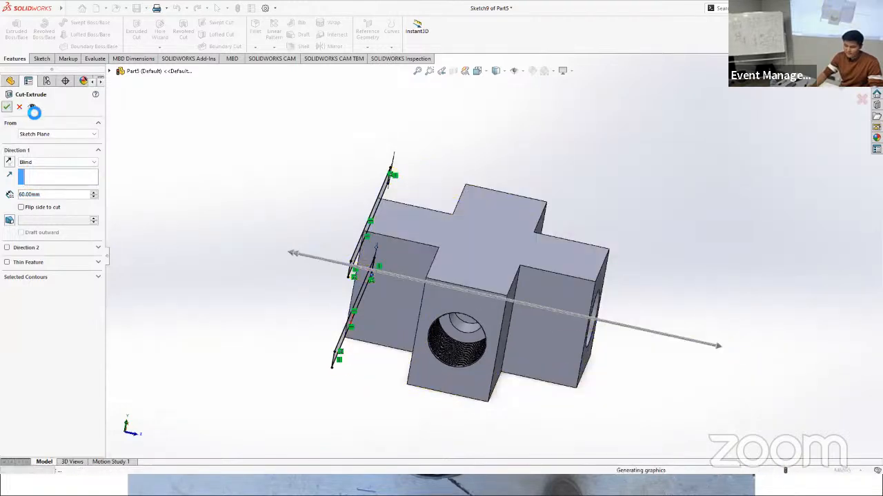
{"action": "left_click", "coordinate": [6, 106]}
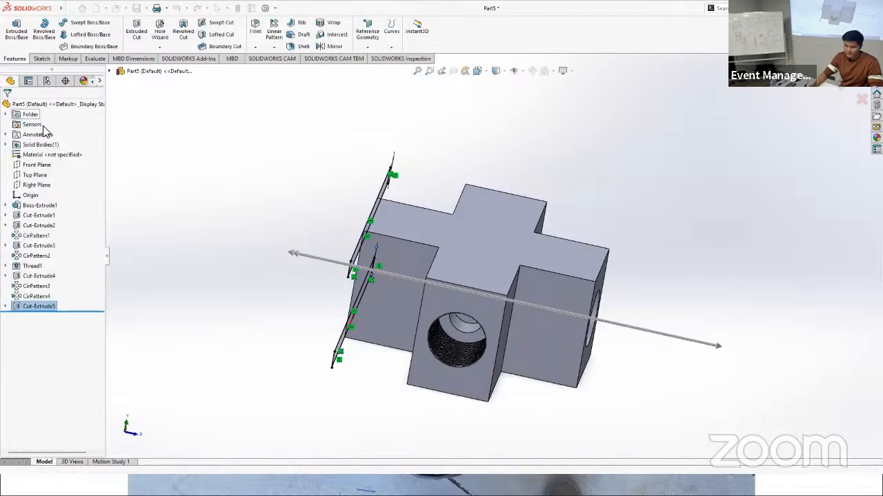
Step: Start a symmetric fillet with a 7 mm radius and select the four lengthwise edges of the threaded arm
{"action": "middle_click_drag", "start_coordinate": [704, 368], "coordinate": [666, 322]}
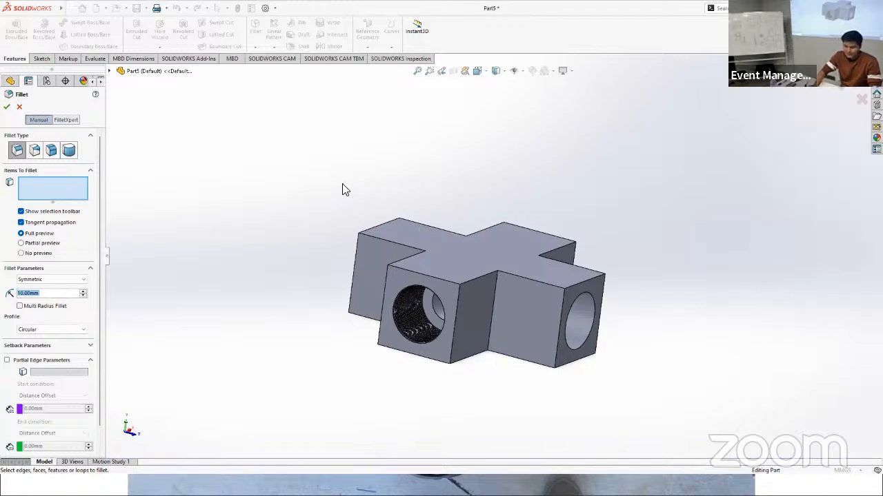
{"action": "middle_click_drag", "start_coordinate": [317, 191], "coordinate": [342, 189]}
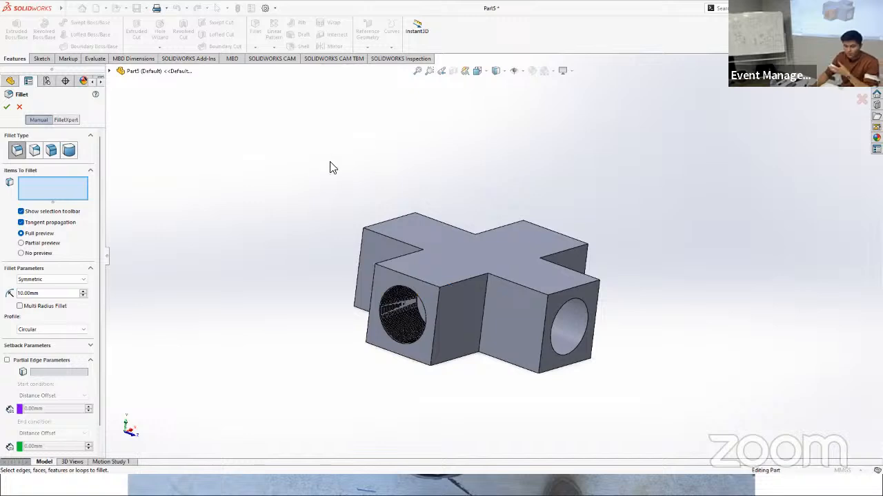
{"action": "left_click", "coordinate": [43, 295]}
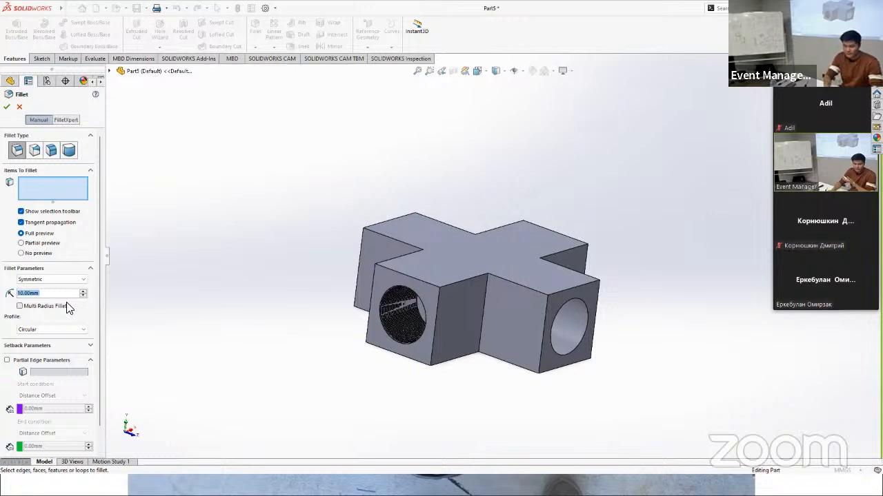
{"action": "type", "text": "1"}
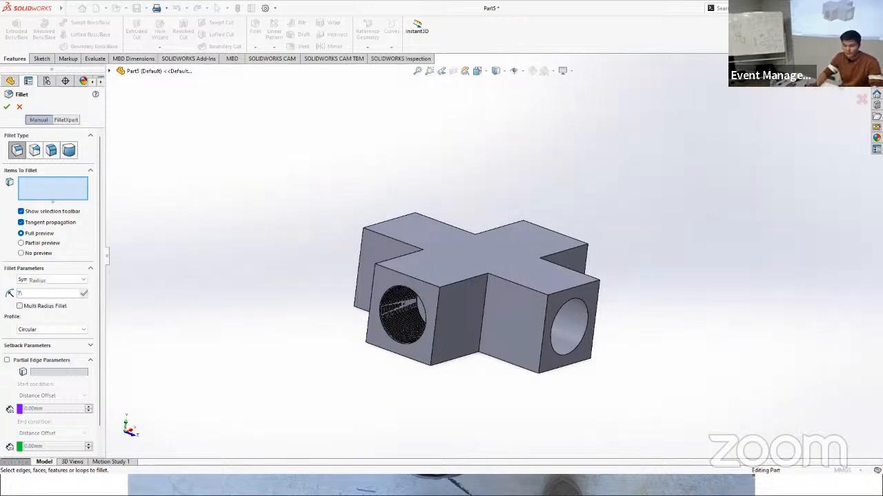
{"action": "key", "text": "Return"}
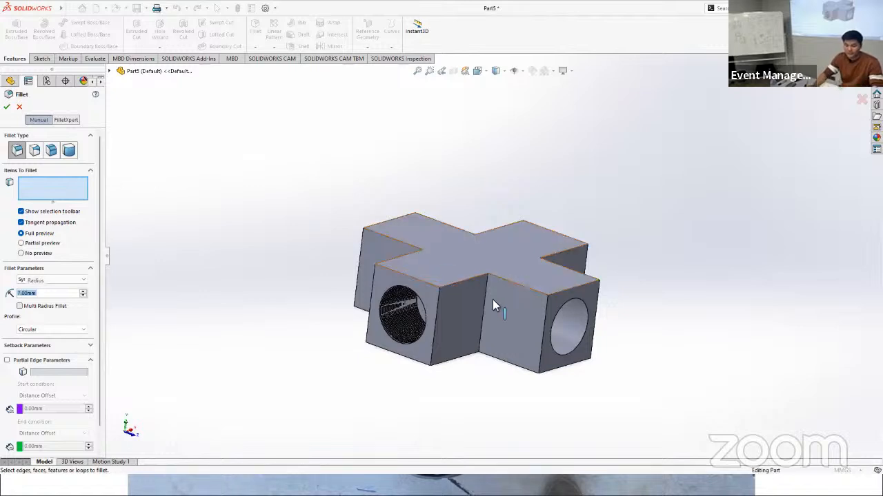
{"action": "left_click", "coordinate": [456, 281]}
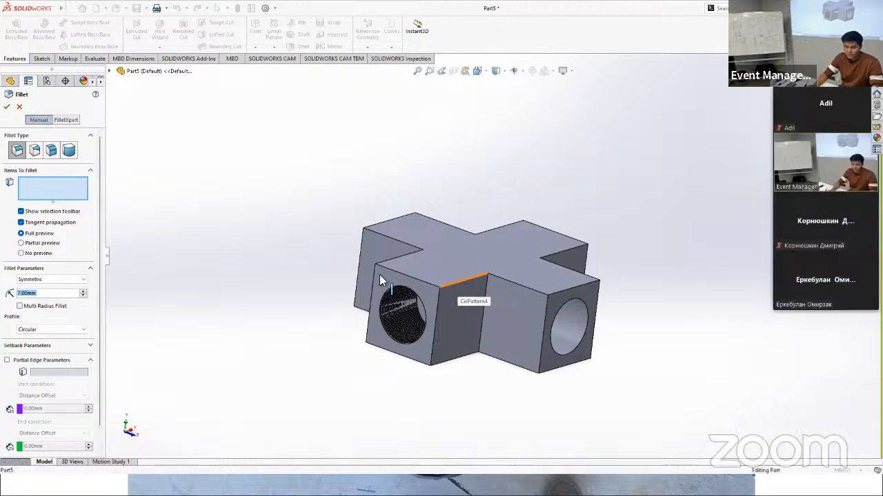
{"action": "left_click", "coordinate": [451, 361]}
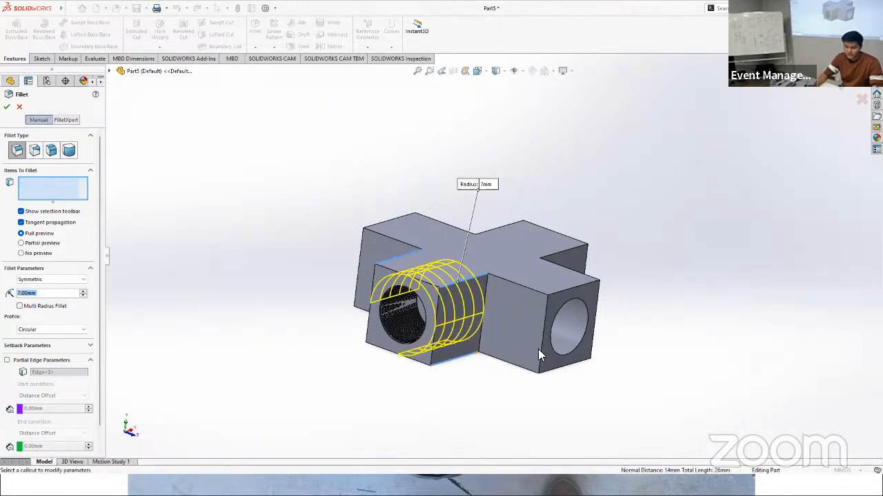
Step: Add the upper and lower lengthwise edges on one side of the neighbouring arm to the 7 mm fillet
{"action": "middle_click_drag", "start_coordinate": [538, 349], "coordinate": [493, 314]}
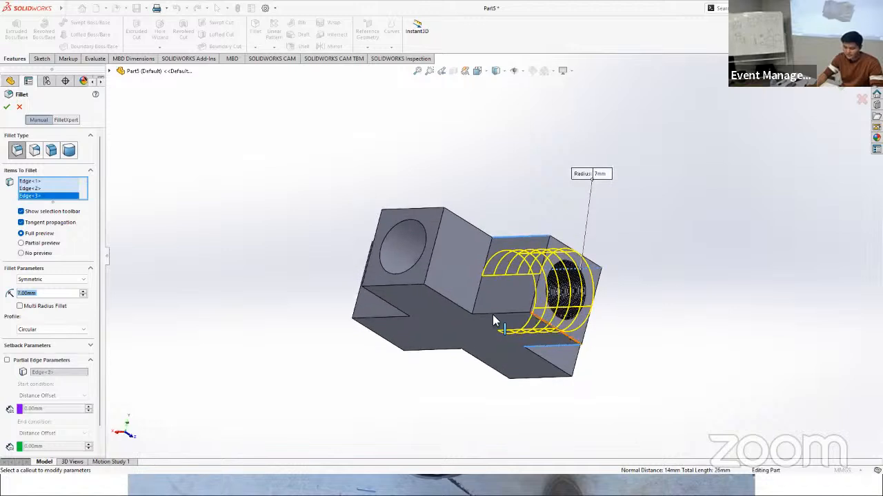
{"action": "left_click", "coordinate": [441, 301]}
{"action": "left_click", "coordinate": [461, 233]}
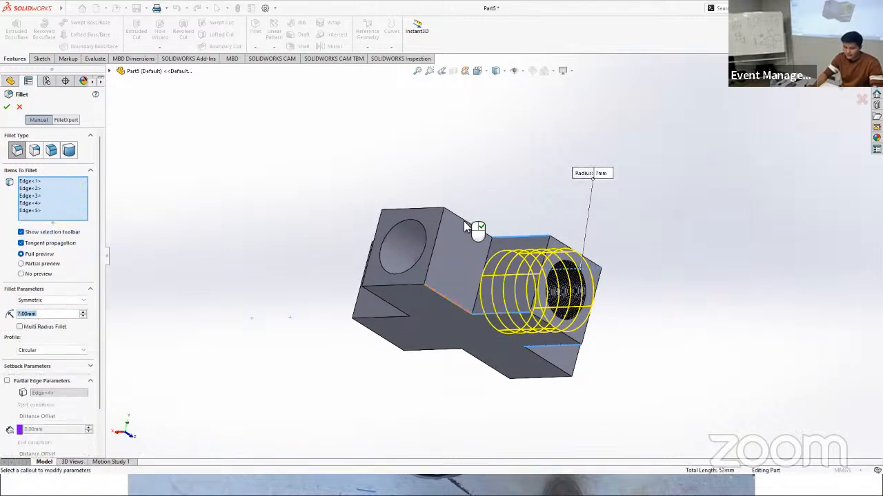
{"action": "left_click", "coordinate": [464, 222]}
Step: Add the four lengthwise edges bordering the next inside corner between two arms to the fillet
{"action": "middle_click_drag", "start_coordinate": [475, 264], "coordinate": [486, 320]}
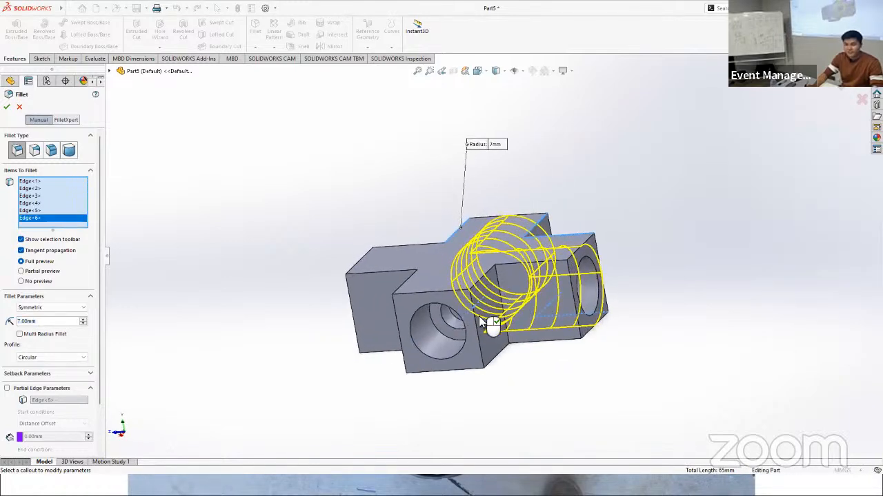
{"action": "middle_click_drag", "start_coordinate": [502, 395], "coordinate": [445, 315]}
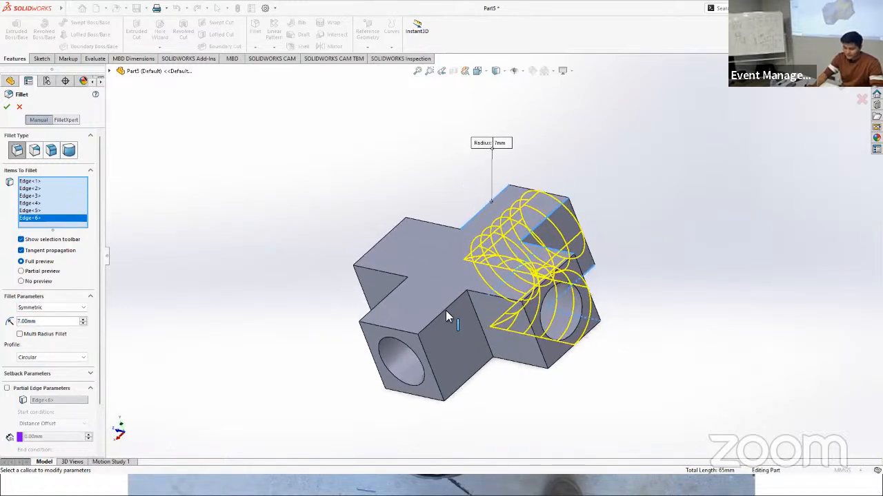
{"action": "left_click", "coordinate": [462, 301]}
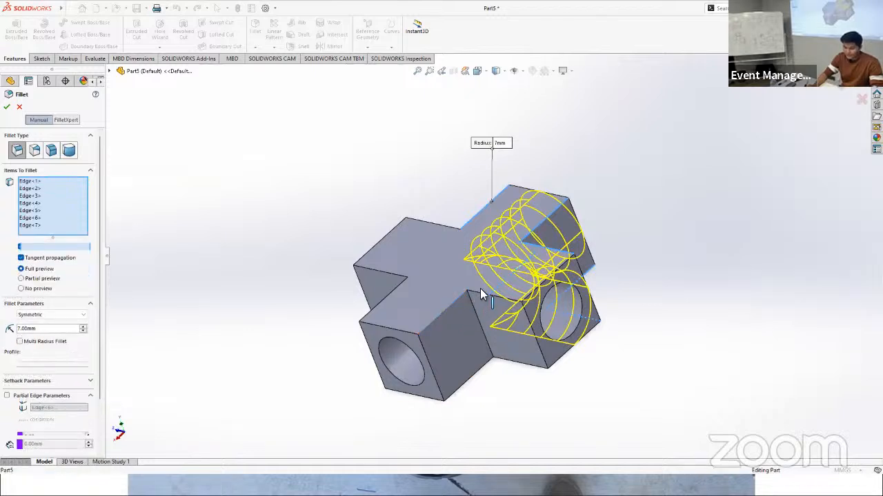
{"action": "left_click", "coordinate": [479, 293]}
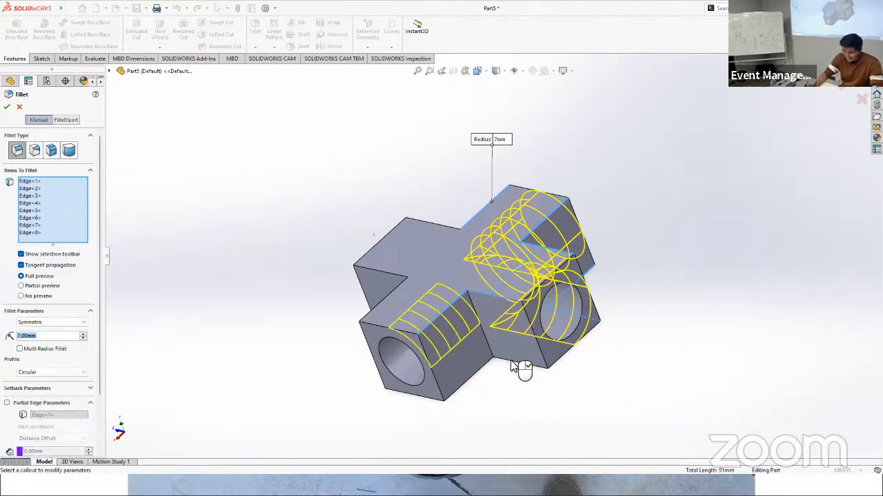
{"action": "left_click", "coordinate": [485, 370]}
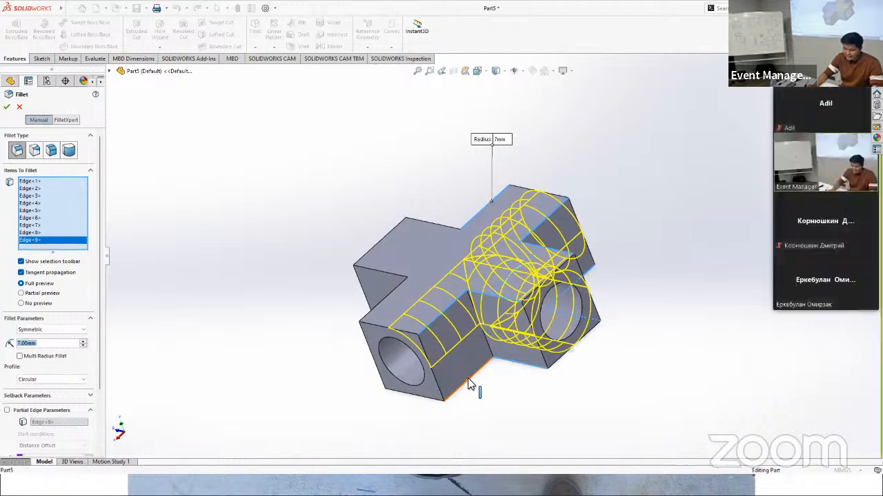
{"action": "left_click", "coordinate": [468, 377]}
Step: Add the four upper and lower lengthwise edges at the following inside corner to the fillet selection
{"action": "middle_click_drag", "start_coordinate": [384, 335], "coordinate": [539, 330]}
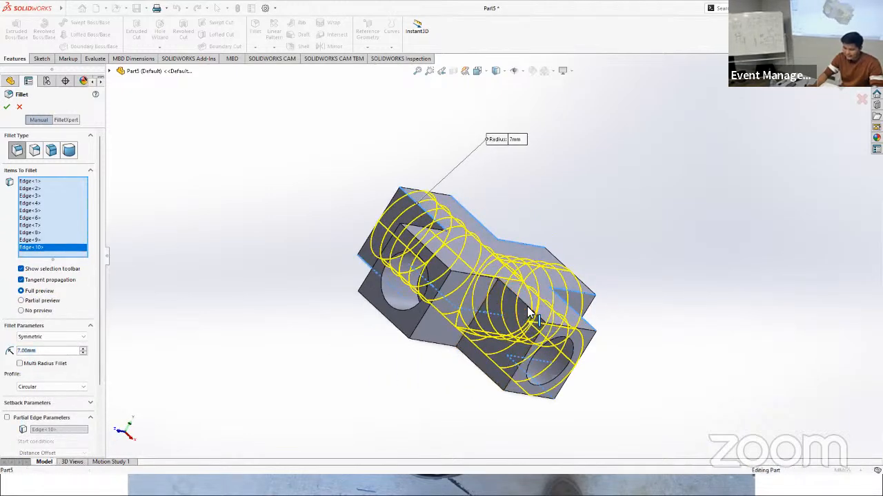
{"action": "left_click", "coordinate": [528, 309]}
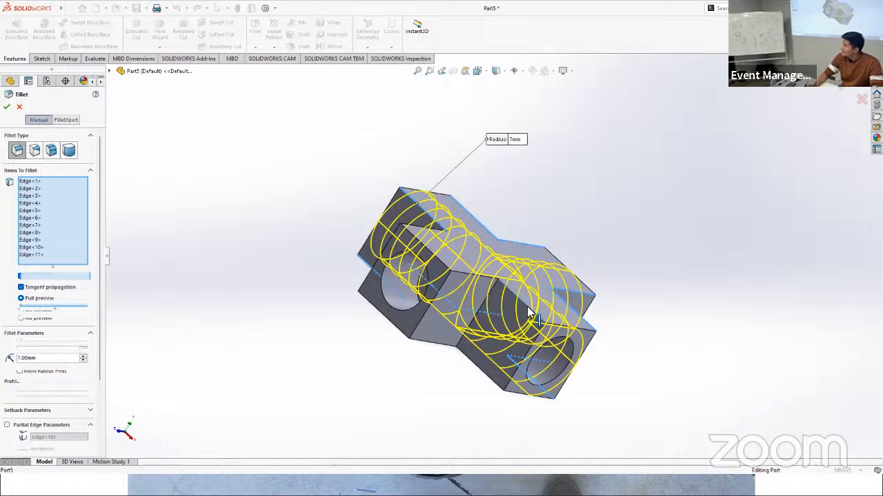
{"action": "left_click", "coordinate": [485, 378]}
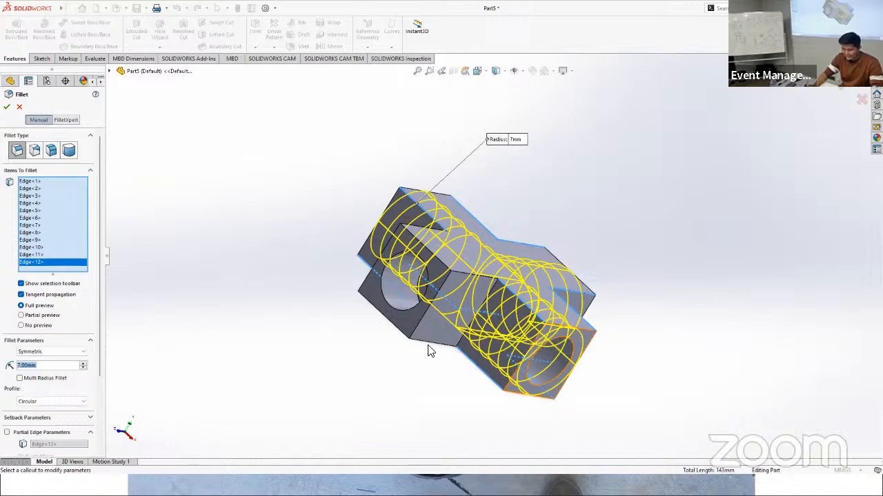
{"action": "left_click", "coordinate": [459, 273]}
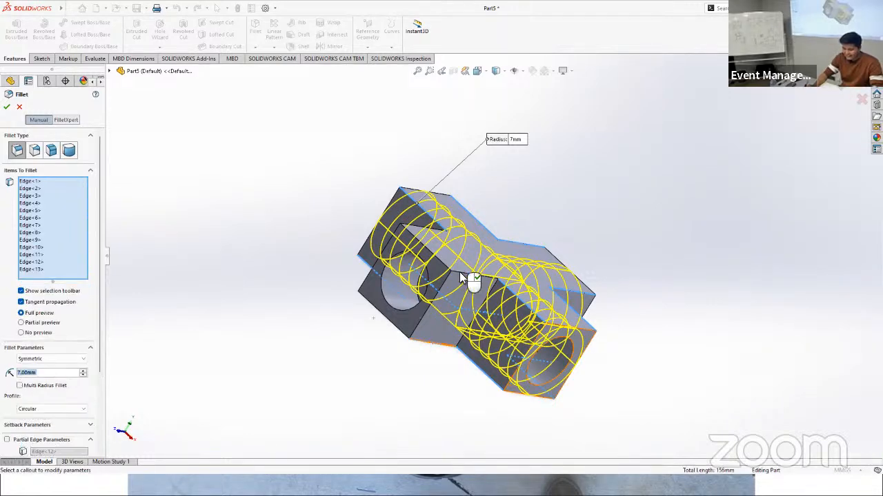
{"action": "left_click", "coordinate": [461, 274]}
Step: Add the last two lengthwise arm edges to the selection and apply the 7 mm fillet to all four arms
{"action": "middle_click_drag", "start_coordinate": [403, 309], "coordinate": [469, 309]}
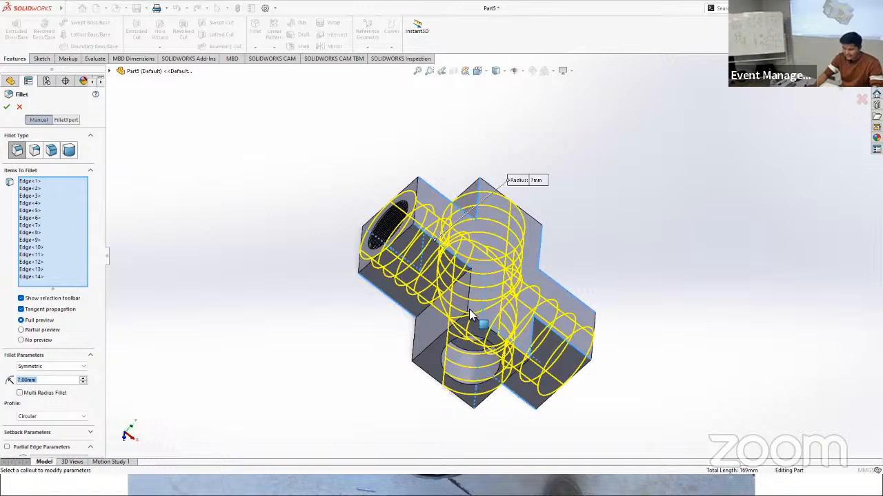
{"action": "left_click", "coordinate": [409, 346]}
{"action": "left_click", "coordinate": [411, 346]}
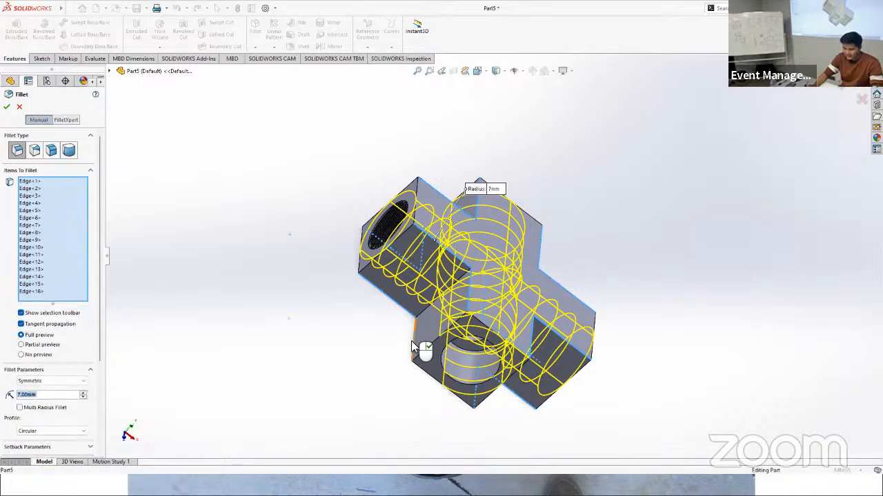
{"action": "middle_click_drag", "start_coordinate": [560, 384], "coordinate": [510, 324]}
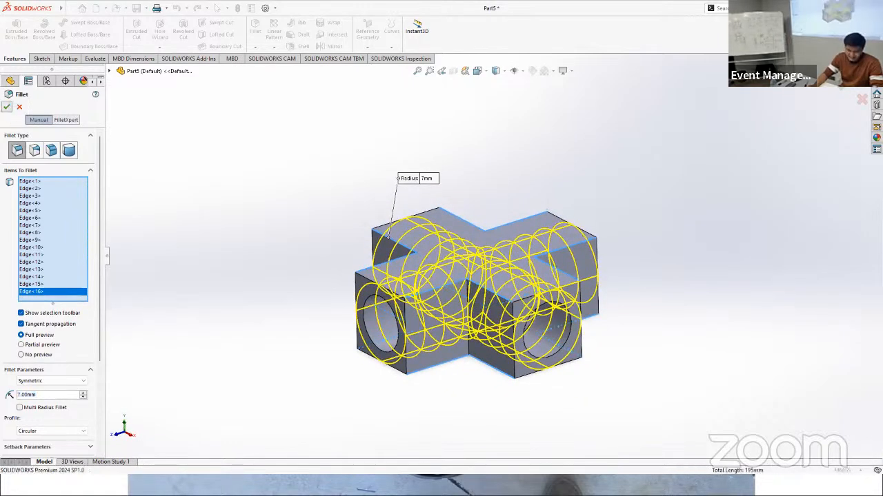
{"action": "left_click", "coordinate": [6, 107]}
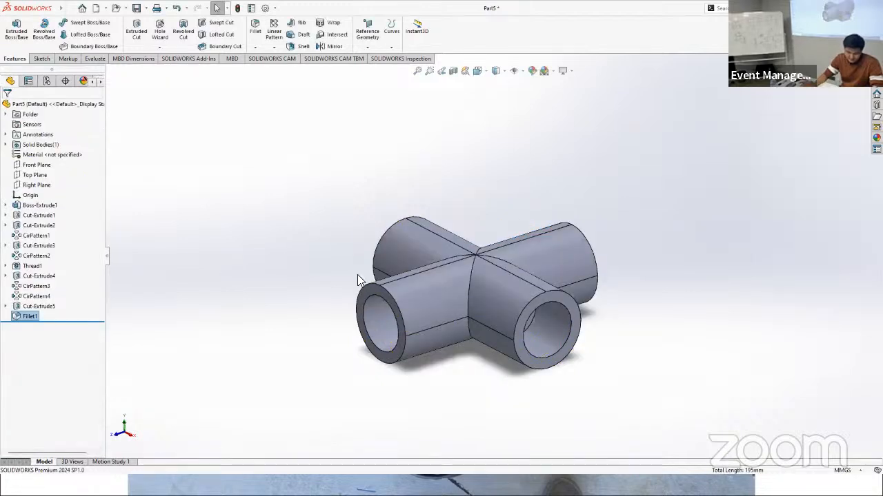
Step: Section the part parallel to the Top Plane at a 10 mm offset and examine the stepped holes, crossing channels and thread
{"action": "middle_click_drag", "start_coordinate": [634, 309], "coordinate": [629, 216]}
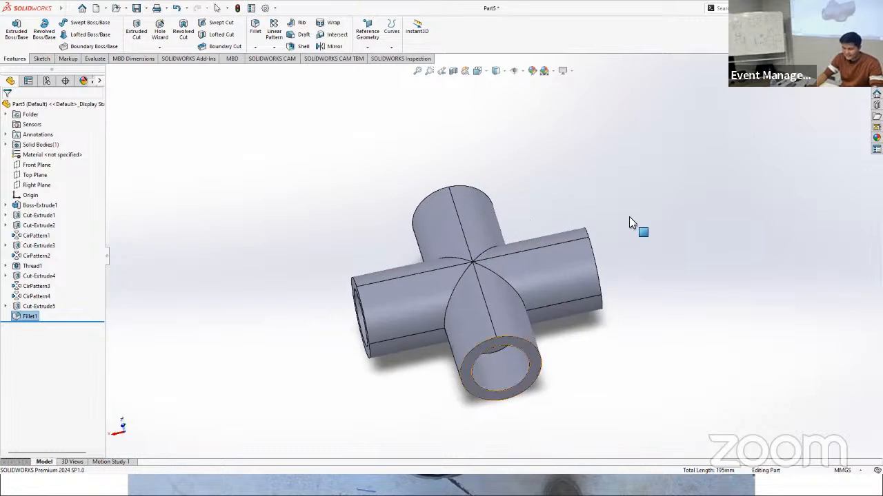
{"action": "left_click", "coordinate": [453, 71]}
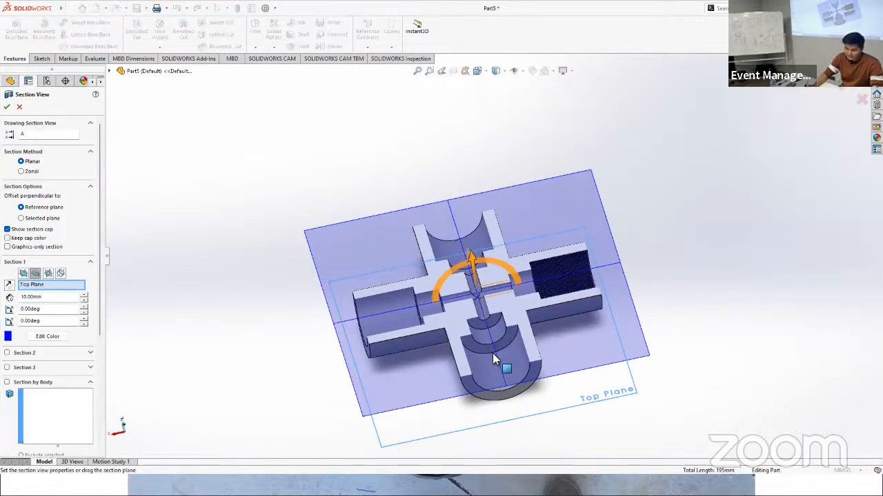
{"action": "middle_click_drag", "start_coordinate": [495, 362], "coordinate": [490, 288]}
{"action": "scroll", "coordinate": [489, 289], "scroll_direction": "down", "scroll_amount": 8}
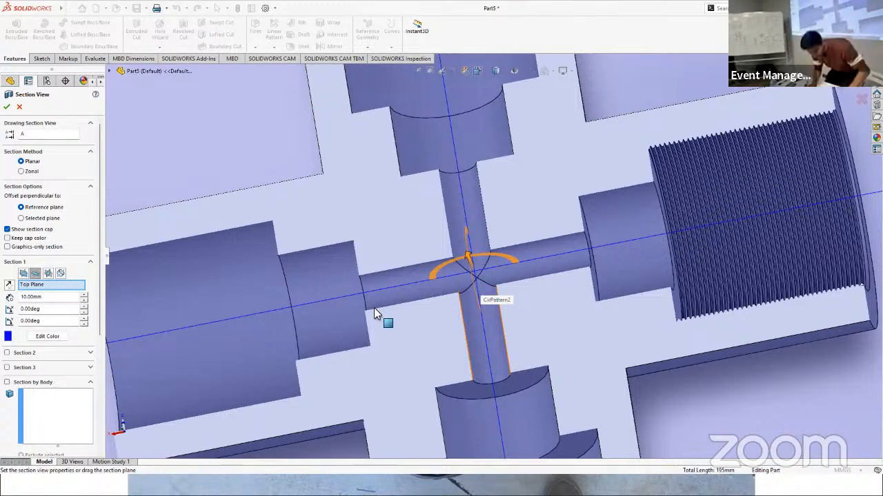
{"action": "scroll", "coordinate": [437, 246], "scroll_direction": "down", "scroll_amount": 4}
{"action": "scroll", "coordinate": [429, 226], "scroll_direction": "up", "scroll_amount": 6}
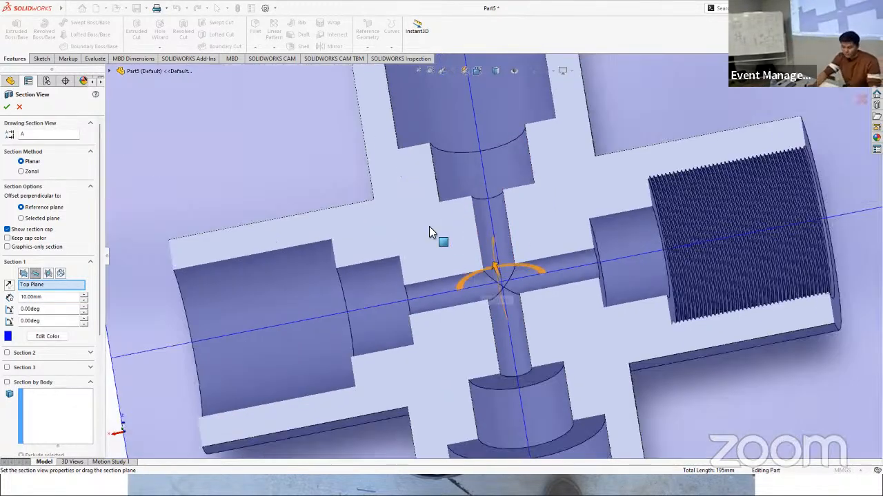
{"action": "scroll", "coordinate": [440, 208], "scroll_direction": "up", "scroll_amount": 3}
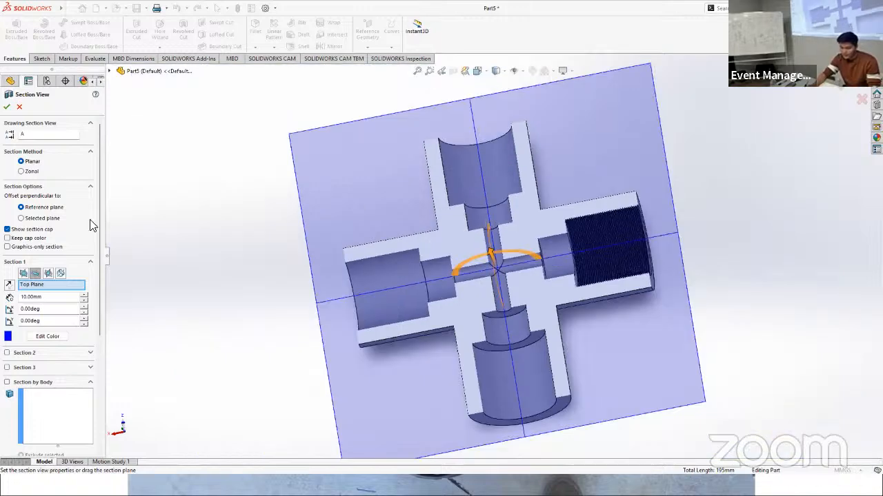
{"action": "left_click", "coordinate": [19, 109]}
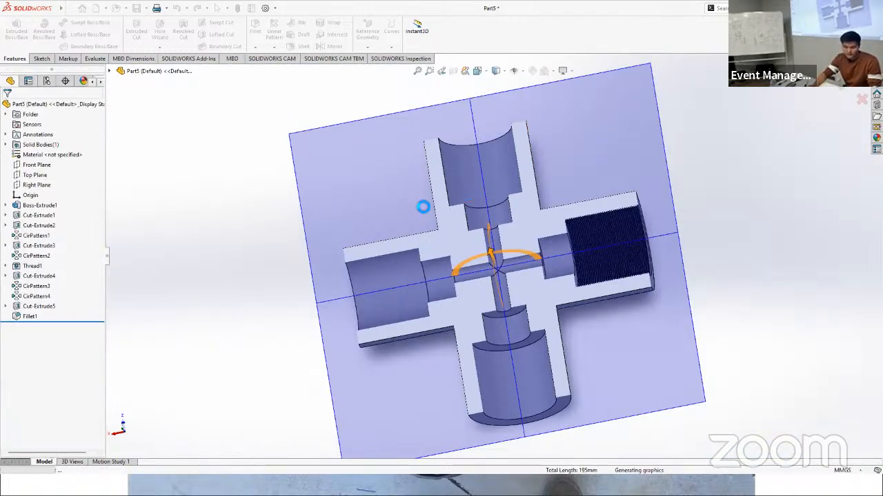
Step: Expand the base extrusion in the feature history and select its square sketch to show it on the model
{"action": "left_click", "coordinate": [33, 206]}
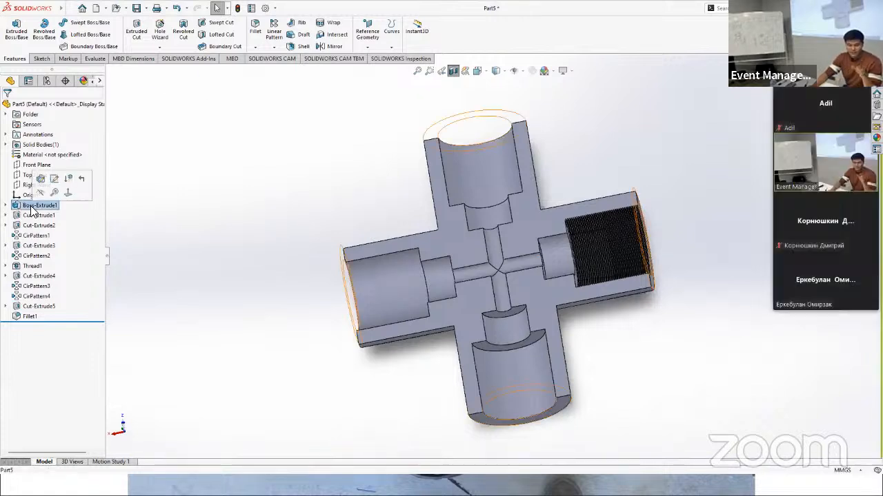
{"action": "left_click", "coordinate": [5, 206]}
{"action": "left_click", "coordinate": [31, 215]}
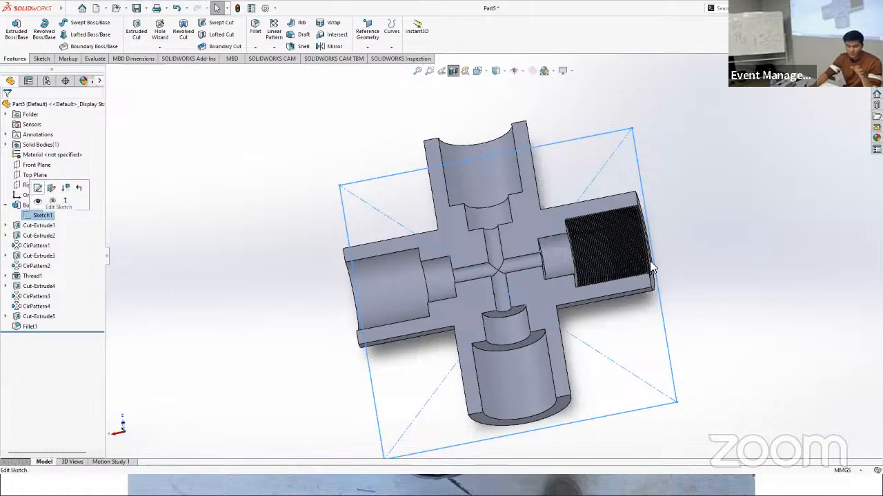
Step: Check the lengths of the channel edge beside the threaded arm and the short shoulder edge of the adjacent stepped hole
{"action": "scroll", "coordinate": [539, 248], "scroll_direction": "down", "scroll_amount": 5}
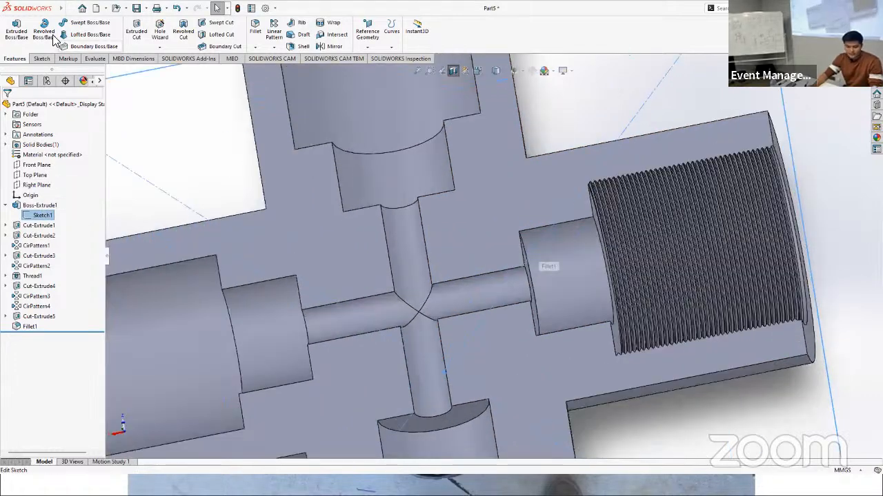
{"action": "left_click", "coordinate": [40, 59]}
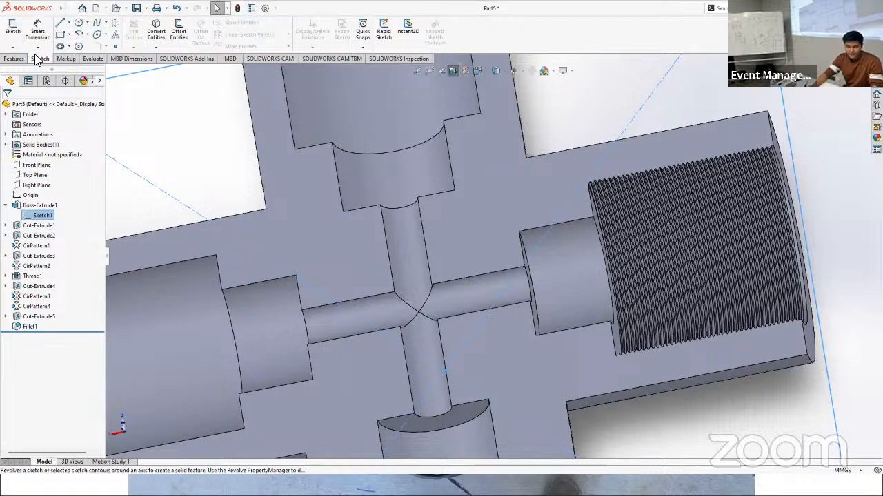
{"action": "left_click", "coordinate": [38, 32]}
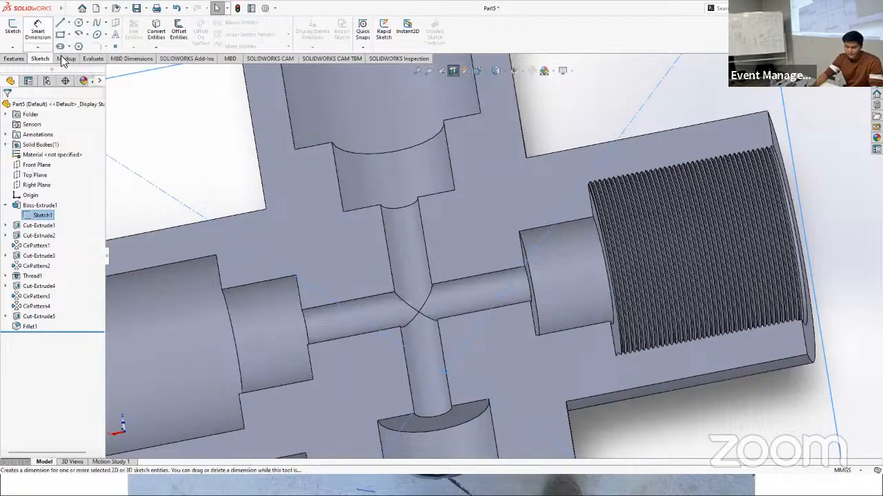
{"action": "left_click", "coordinate": [495, 271]}
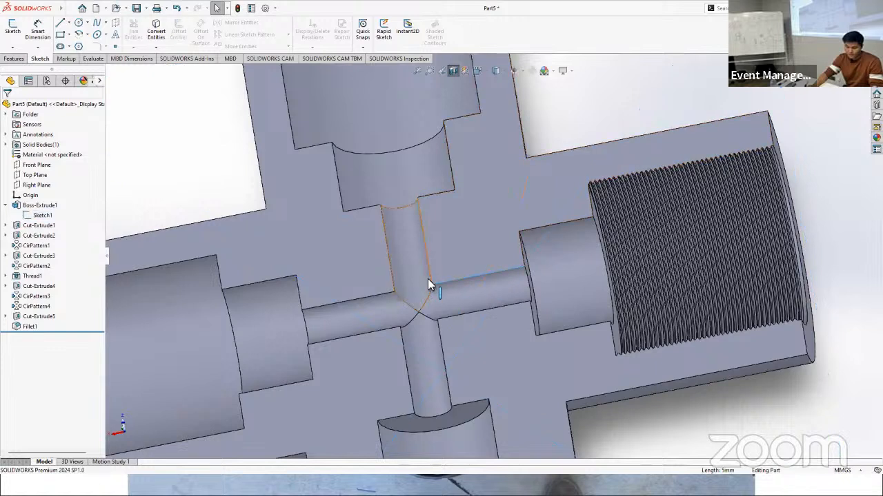
{"action": "left_click", "coordinate": [449, 195]}
Step: Add a reference dimension between the inner shoulder faces of the two opposite unthreaded stepped holes, placing it beyond the threaded arm
{"action": "left_click", "coordinate": [38, 31]}
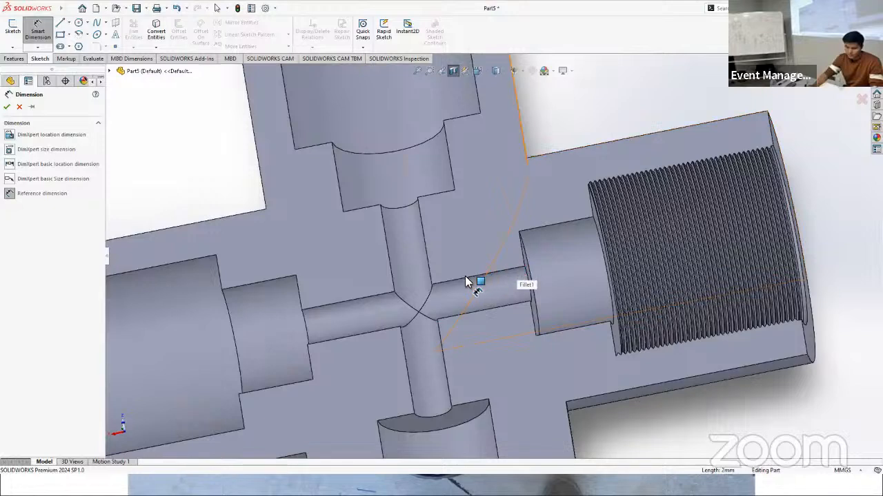
{"action": "left_click", "coordinate": [438, 200]}
{"action": "left_click", "coordinate": [467, 419]}
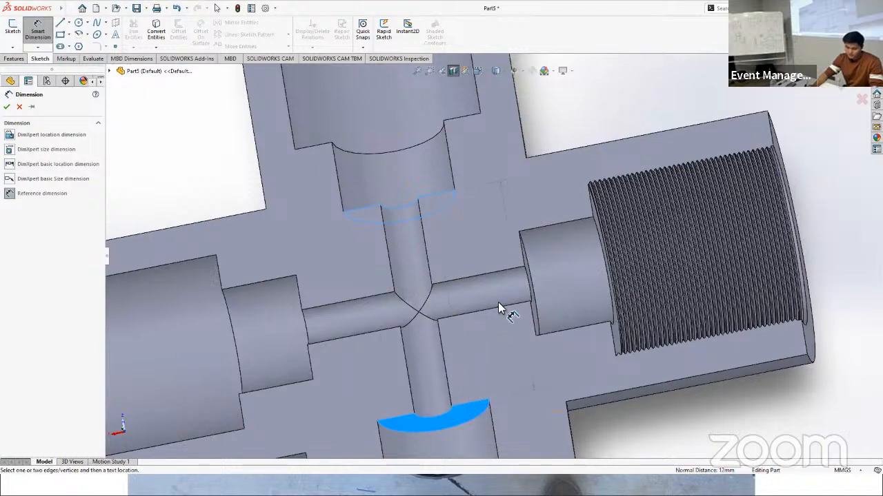
{"action": "scroll", "coordinate": [497, 302], "scroll_direction": "down", "scroll_amount": 3}
{"action": "scroll", "coordinate": [491, 306], "scroll_direction": "up", "scroll_amount": 3}
{"action": "scroll", "coordinate": [705, 244], "scroll_direction": "up", "scroll_amount": 3}
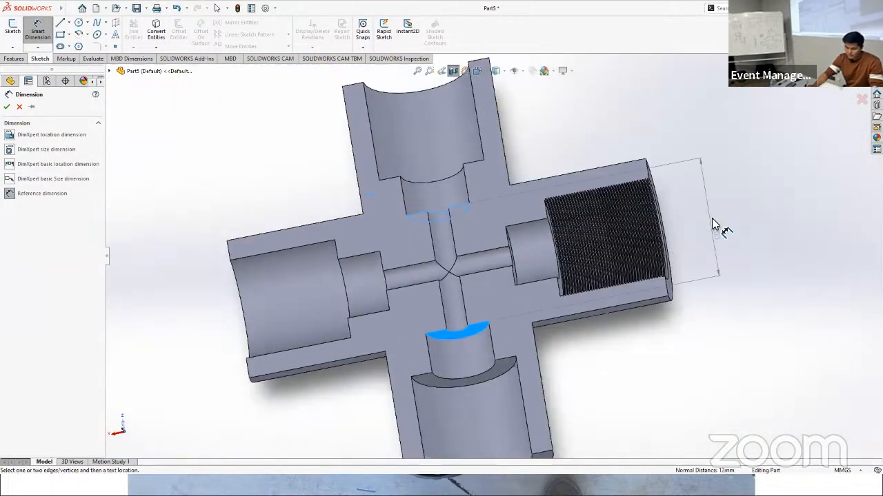
{"action": "left_click", "coordinate": [717, 238]}
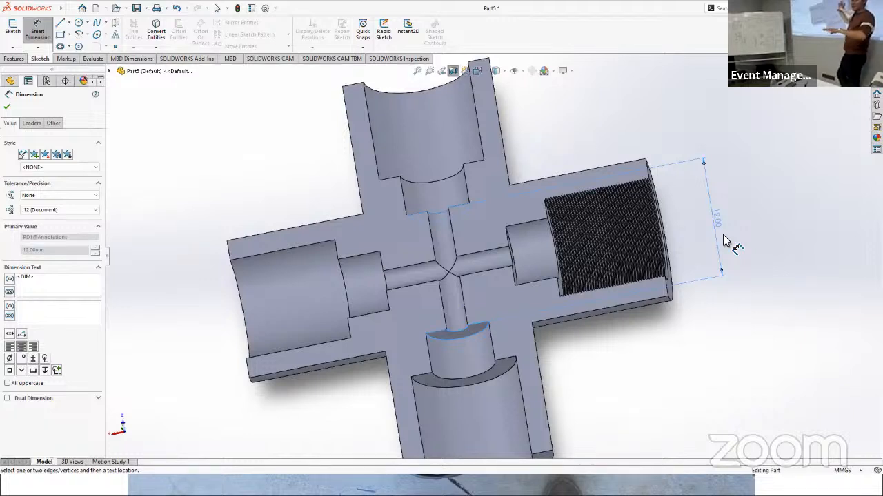
{"action": "left_click", "coordinate": [6, 108]}
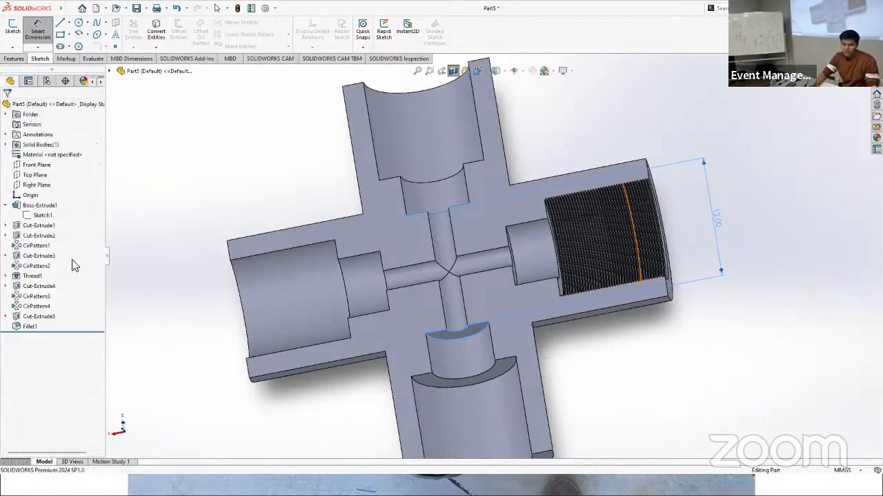
Step: Open the base extrusion's square sketch for editing and set its horizontal dimension to 31 mm
{"action": "left_click", "coordinate": [41, 215]}
{"action": "left_click", "coordinate": [40, 187]}
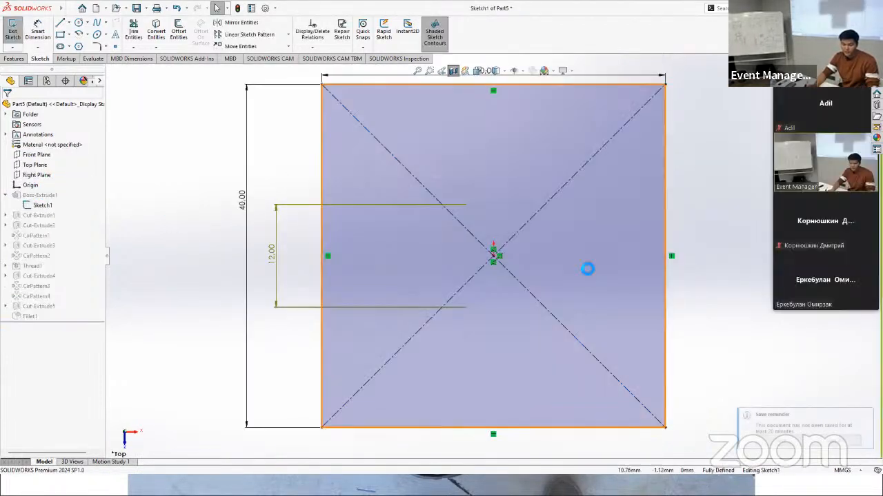
{"action": "scroll", "coordinate": [560, 284], "scroll_direction": "up", "scroll_amount": 2}
{"action": "scroll", "coordinate": [586, 134], "scroll_direction": "down", "scroll_amount": 1}
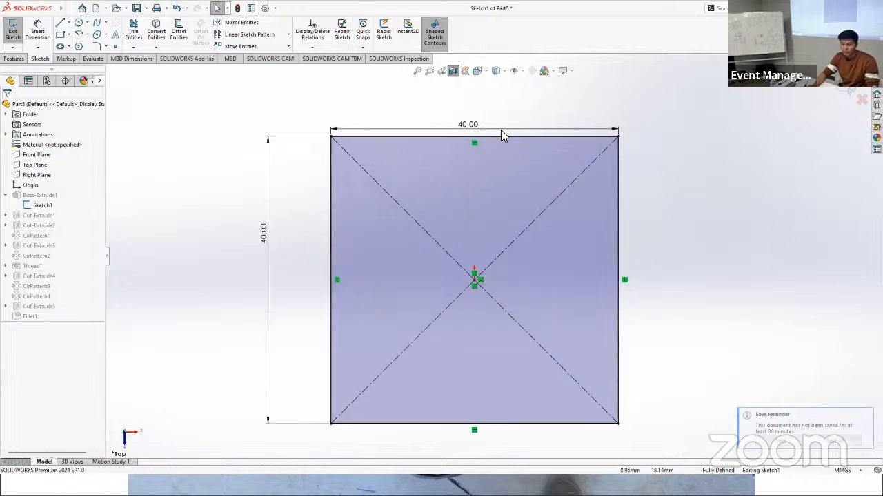
{"action": "double_click", "coordinate": [469, 126]}
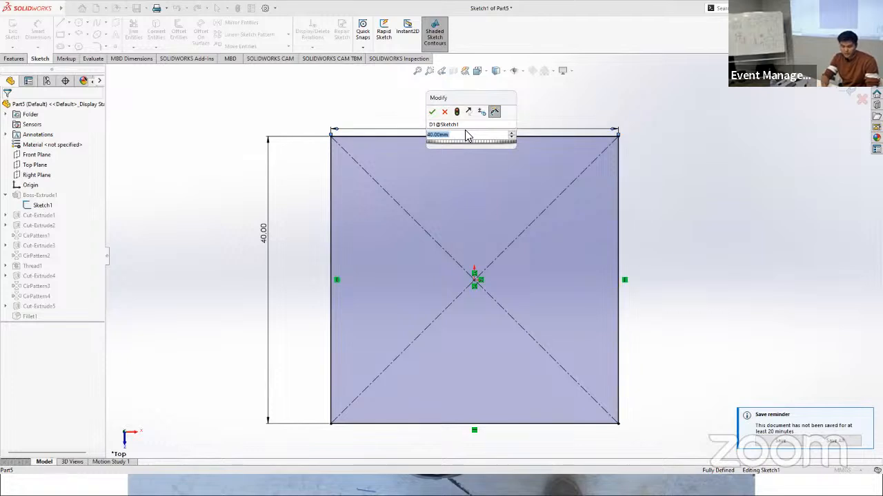
{"action": "type", "text": "40"}
{"action": "key", "text": "Return"}
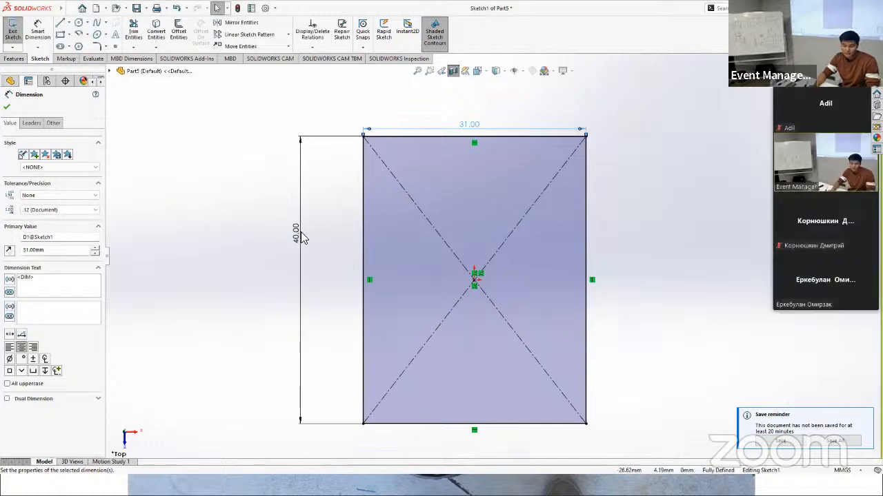
Step: Set the base sketch's vertical dimension to 31 mm and exit the sketch to rebuild the part
{"action": "double_click", "coordinate": [298, 233]}
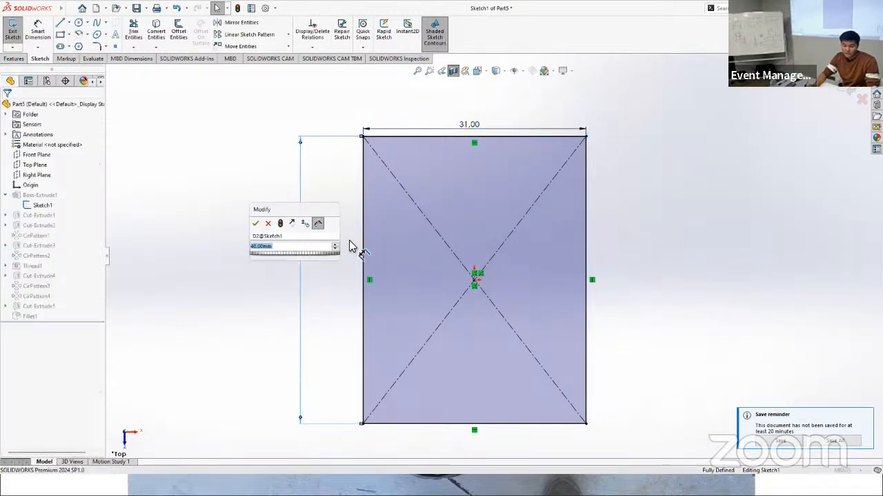
{"action": "type", "text": "31"}
{"action": "key", "text": "Return"}
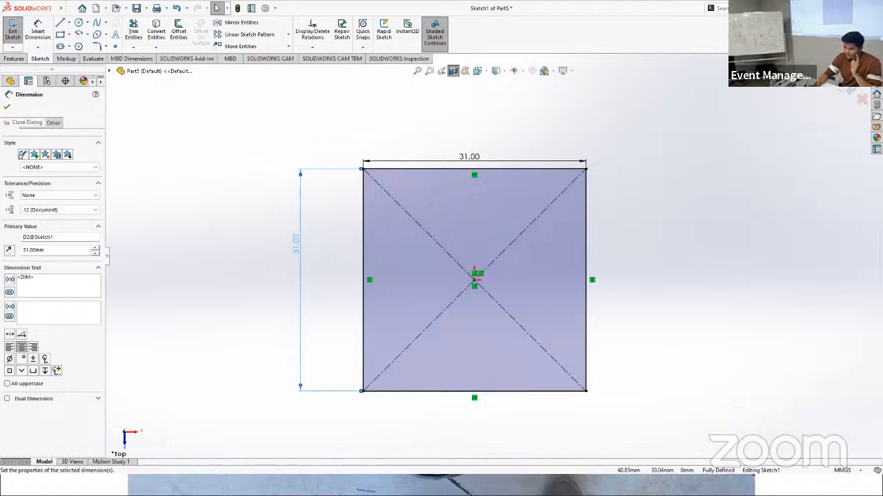
{"action": "left_click", "coordinate": [6, 107]}
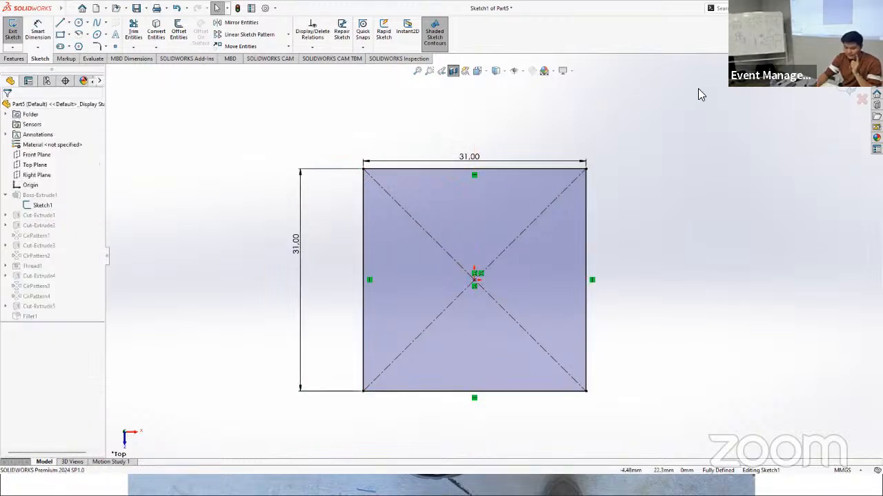
{"action": "left_click", "coordinate": [848, 89]}
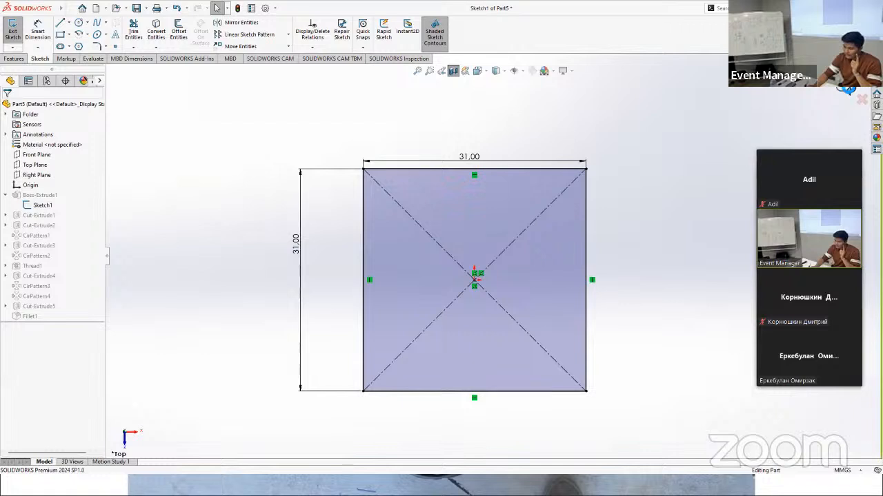
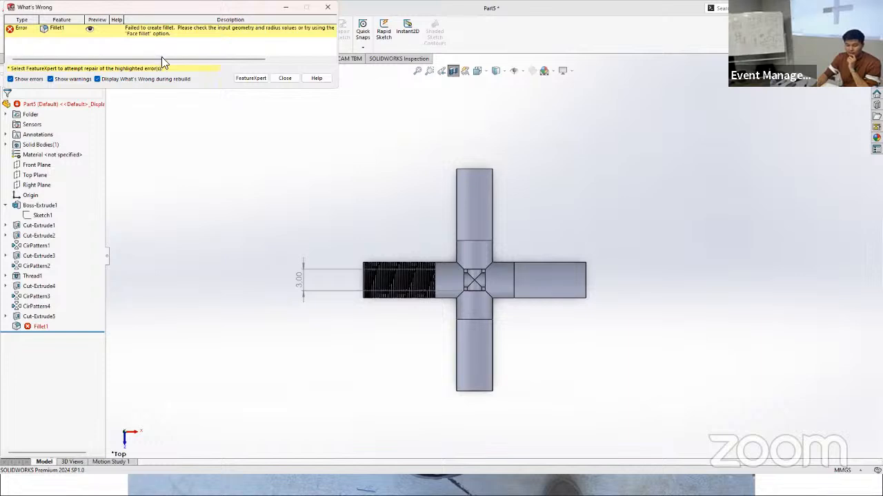
Step: Dismiss the rebuild error report and delete the failed fillet feature from the part
{"action": "left_click", "coordinate": [285, 78]}
{"action": "middle_click_drag", "start_coordinate": [551, 349], "coordinate": [592, 289]}
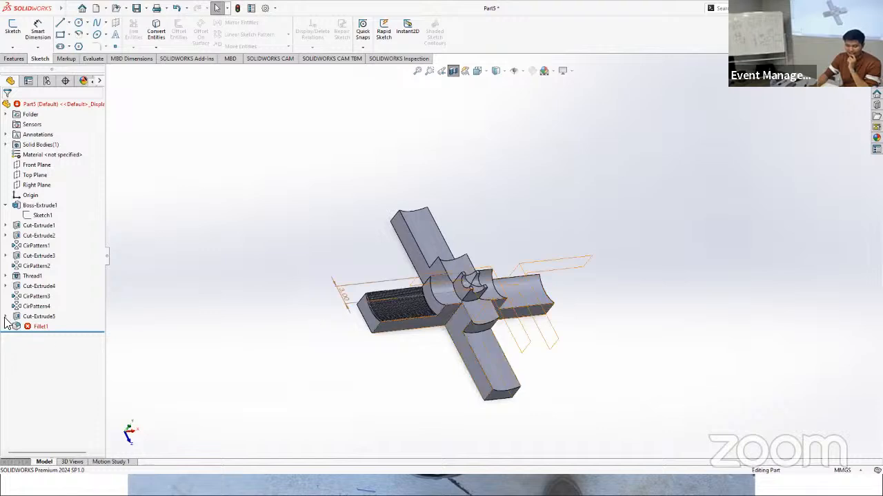
{"action": "left_click", "coordinate": [24, 329]}
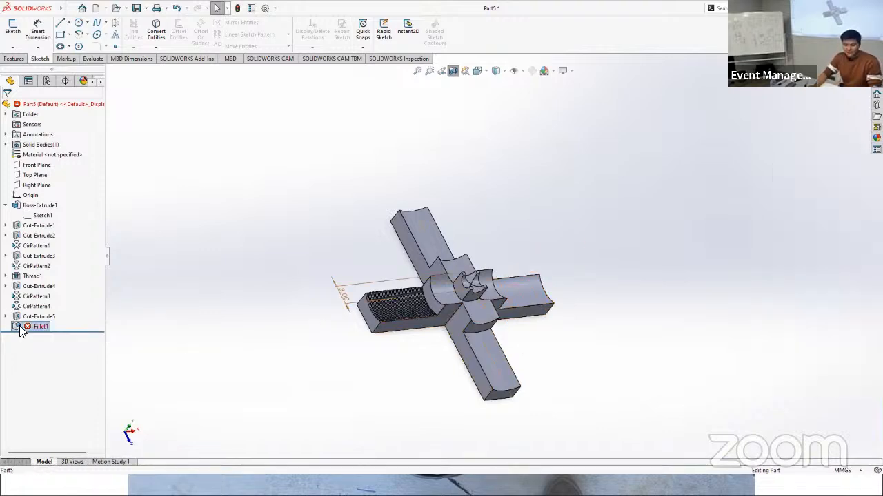
{"action": "key", "text": "Delete"}
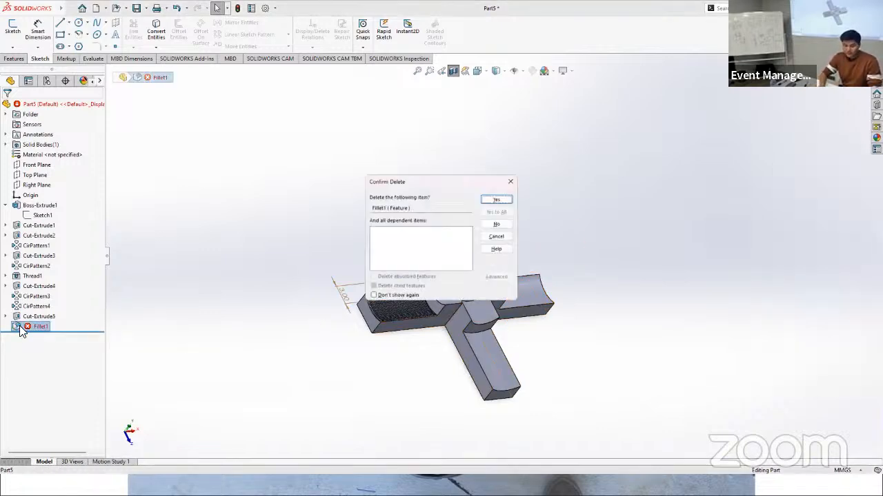
{"action": "key", "text": "Return"}
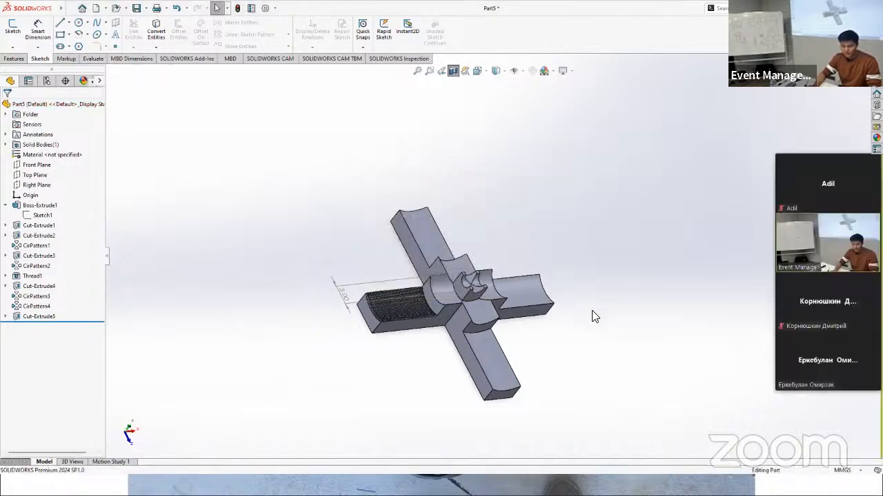
Step: Reopen the base extrusion's square sketch for editing and set its horizontal dimension to 37 mm
{"action": "middle_click_drag", "start_coordinate": [566, 306], "coordinate": [522, 339]}
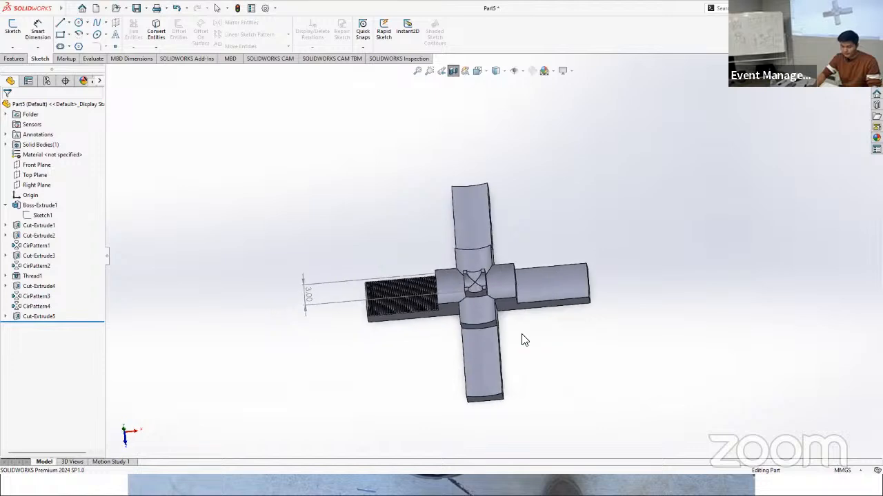
{"action": "scroll", "coordinate": [497, 293], "scroll_direction": "down", "scroll_amount": 5}
{"action": "scroll", "coordinate": [487, 290], "scroll_direction": "down", "scroll_amount": 2}
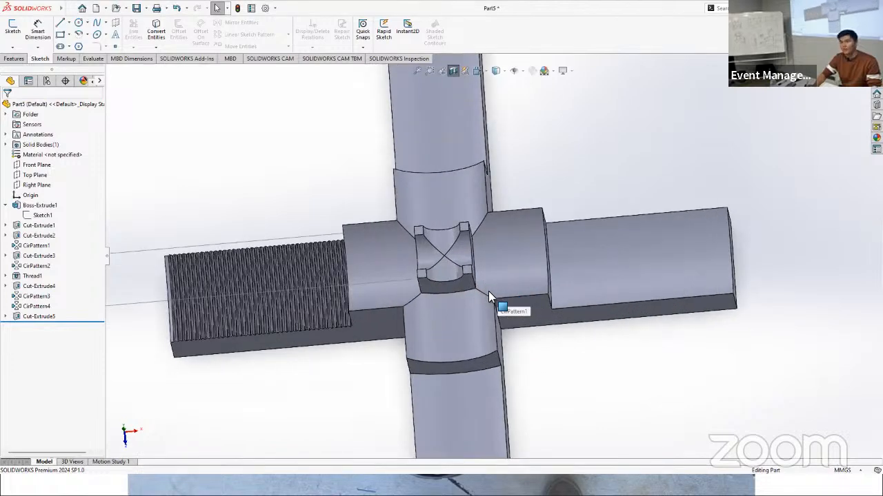
{"action": "scroll", "coordinate": [469, 290], "scroll_direction": "up", "scroll_amount": 4}
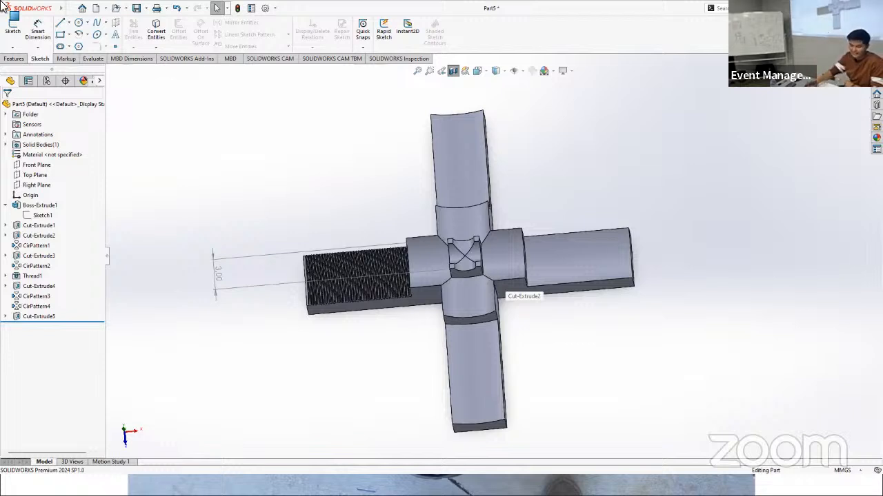
{"action": "left_click", "coordinate": [36, 217]}
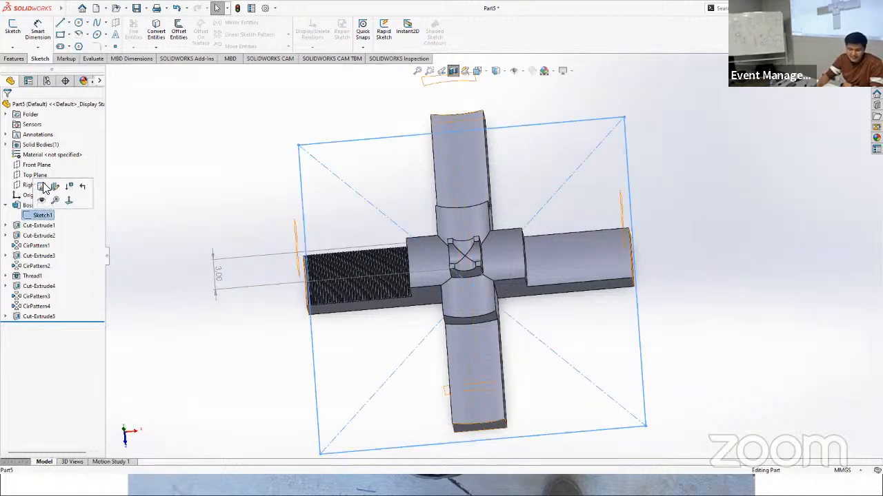
{"action": "left_click", "coordinate": [71, 184]}
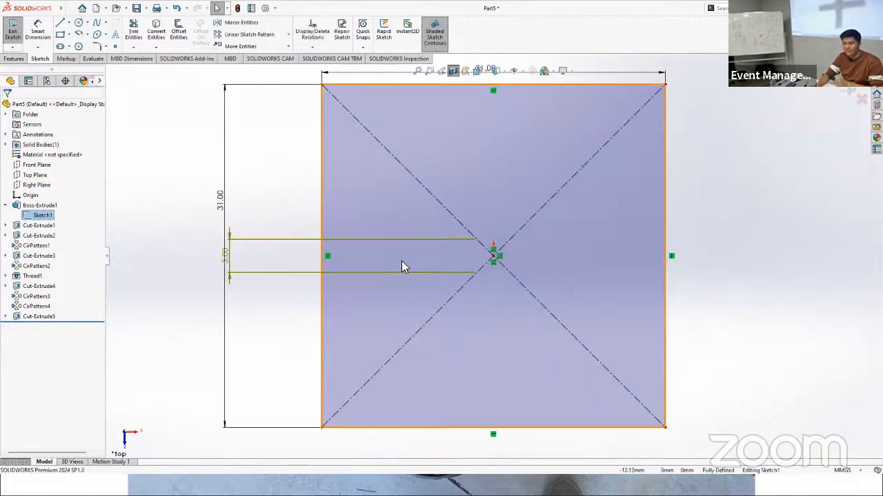
{"action": "double_click", "coordinate": [490, 124]}
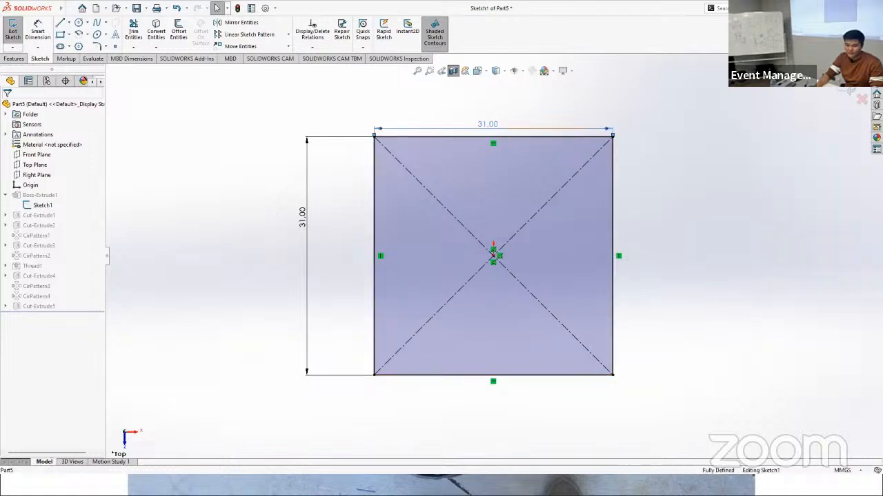
{"action": "type", "text": "33"}
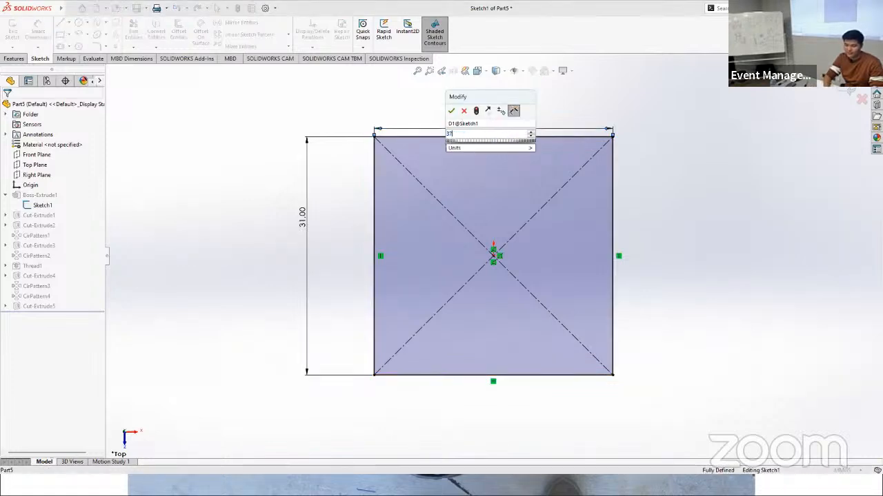
{"action": "key", "text": "Return"}
Step: Set the base sketch's vertical dimension to 37 mm and exit the sketch to rebuild the part
{"action": "left_click", "coordinate": [304, 222]}
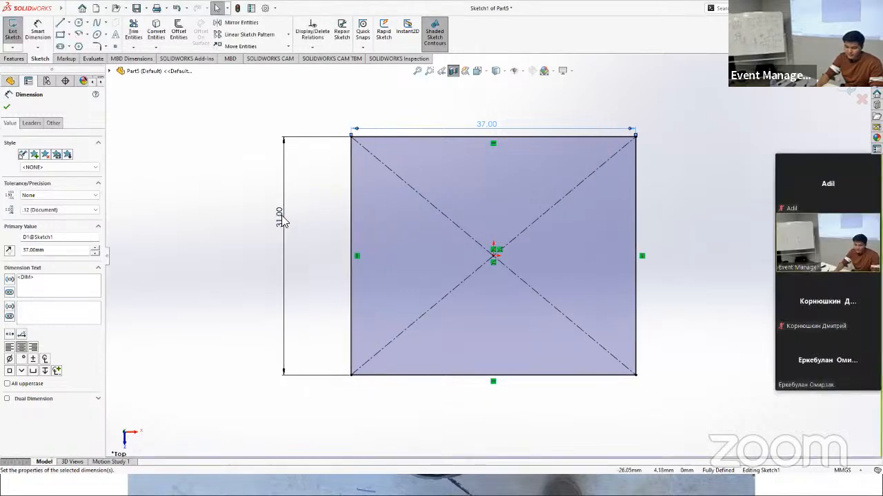
{"action": "double_click", "coordinate": [282, 217]}
{"action": "type", "text": "37"}
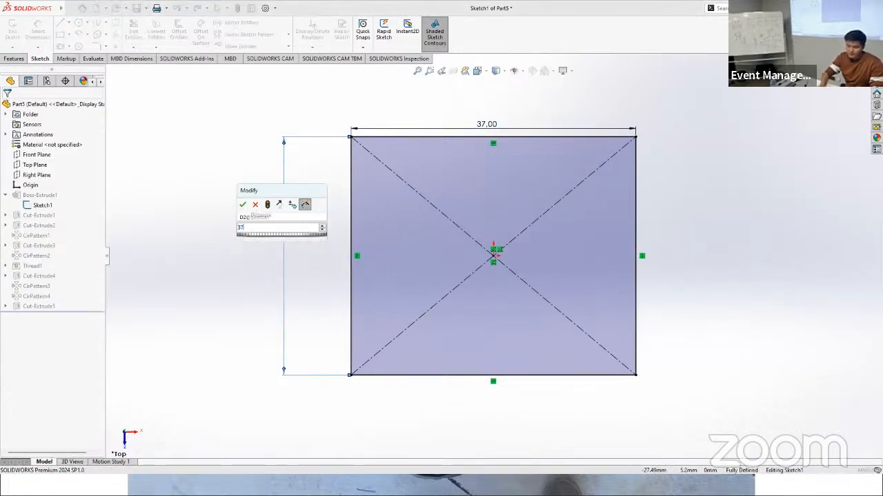
{"action": "key", "text": "Return"}
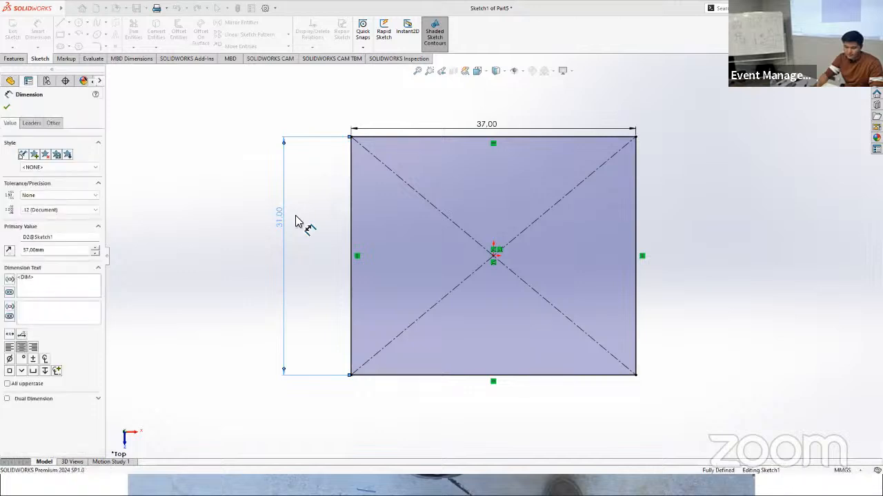
{"action": "left_click", "coordinate": [7, 107]}
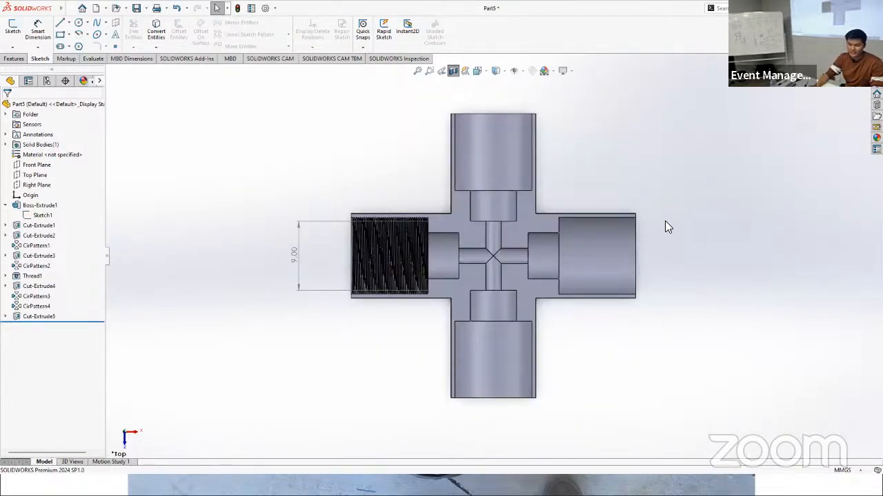
Step: Turn off the section view to show the whole cross-shaped body
{"action": "middle_click_drag", "start_coordinate": [579, 335], "coordinate": [555, 324]}
{"action": "left_click", "coordinate": [454, 72]}
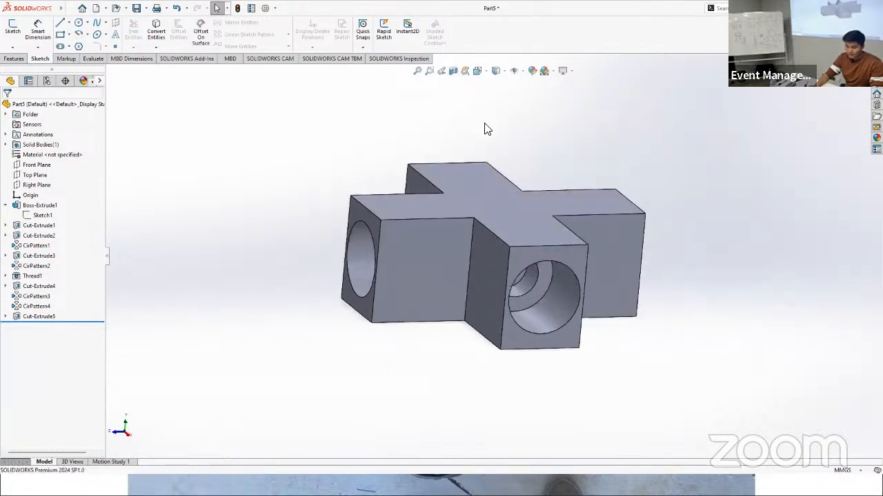
{"action": "middle_click_drag", "start_coordinate": [636, 261], "coordinate": [470, 265]}
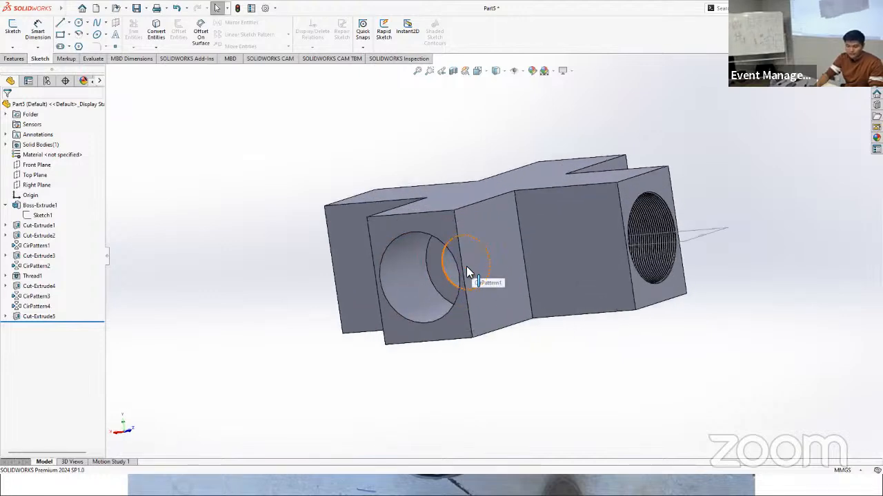
{"action": "scroll", "coordinate": [466, 266], "scroll_direction": "down", "scroll_amount": 2}
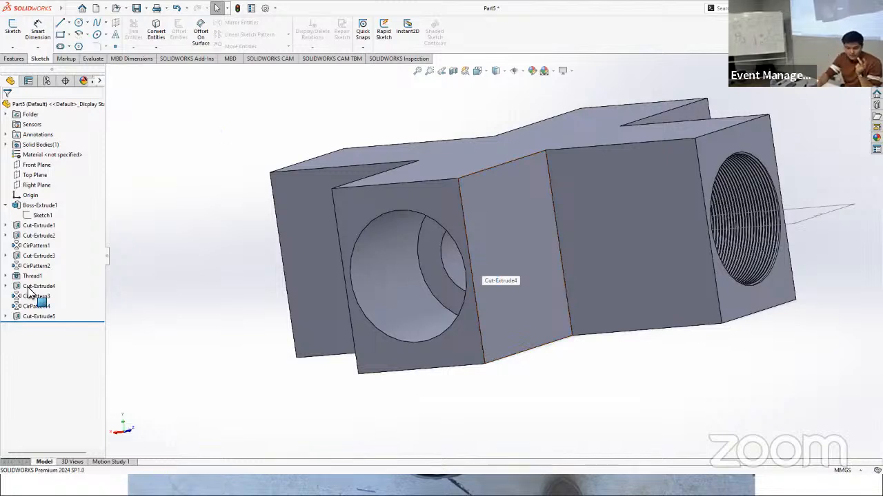
Step: Edit the corner cut's rectangle sketch under Cut-Extrude4, set its width to 11.5 mm and exit the sketch
{"action": "left_click", "coordinate": [6, 286]}
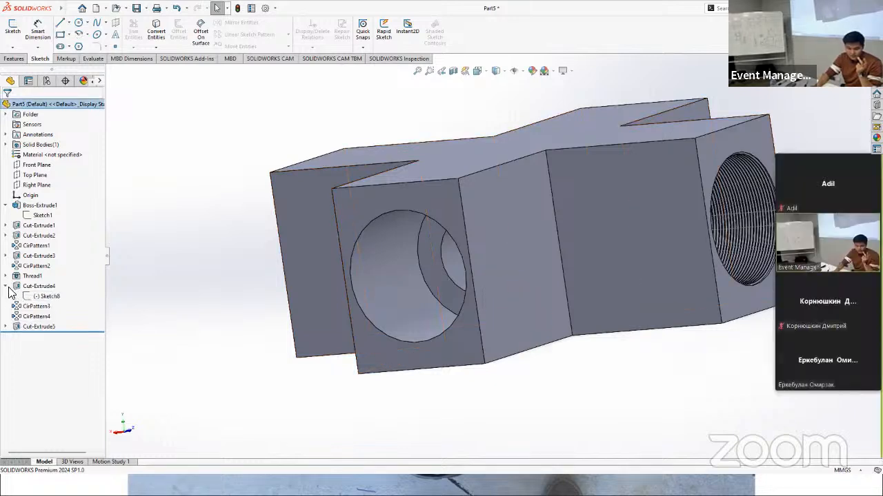
{"action": "left_click", "coordinate": [30, 298]}
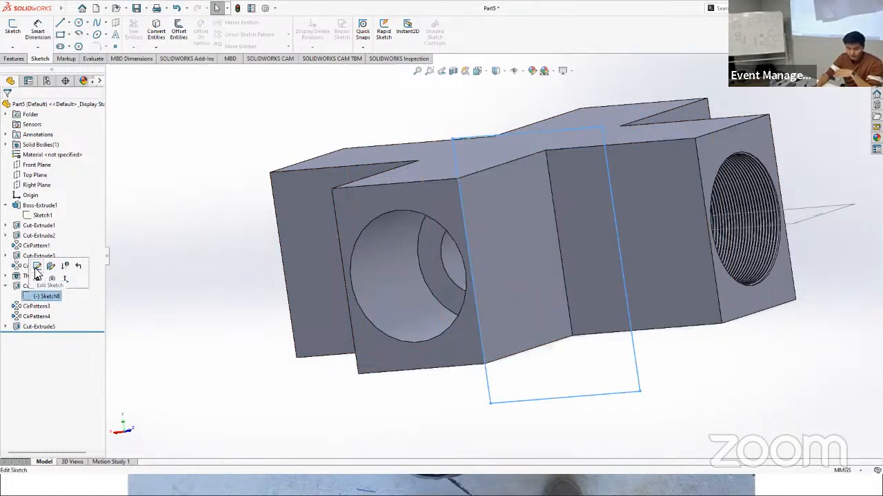
{"action": "left_click", "coordinate": [37, 267]}
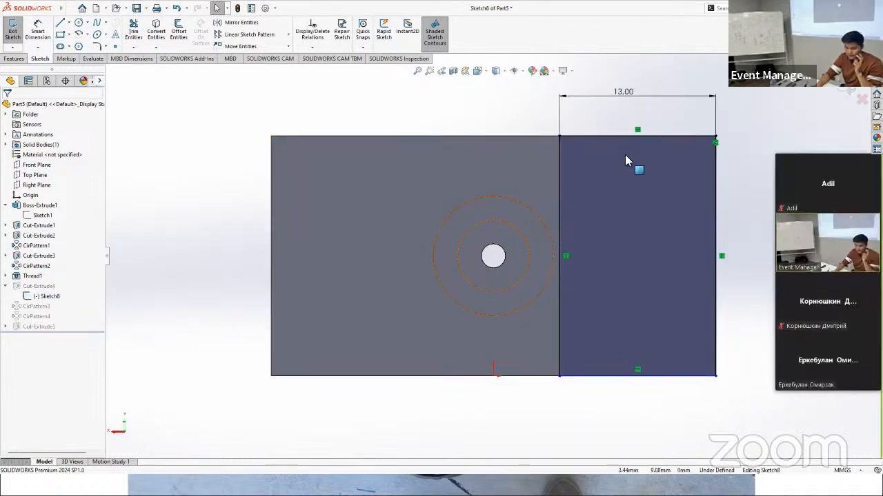
{"action": "double_click", "coordinate": [626, 93]}
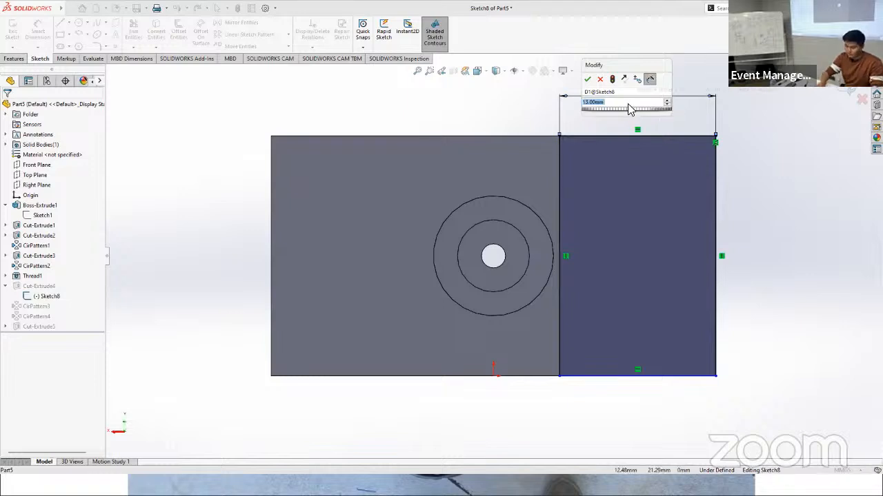
{"action": "left_click", "coordinate": [630, 104]}
{"action": "type", "text": "-1.5"}
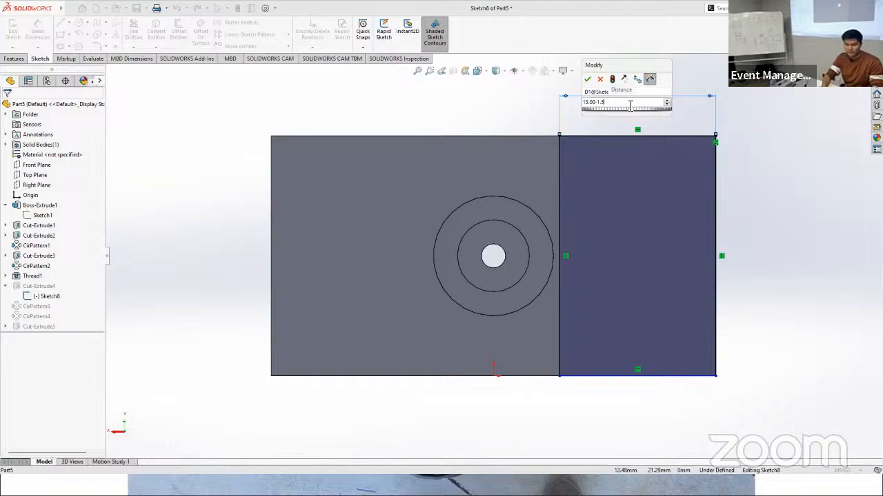
{"action": "key", "text": "Escape"}
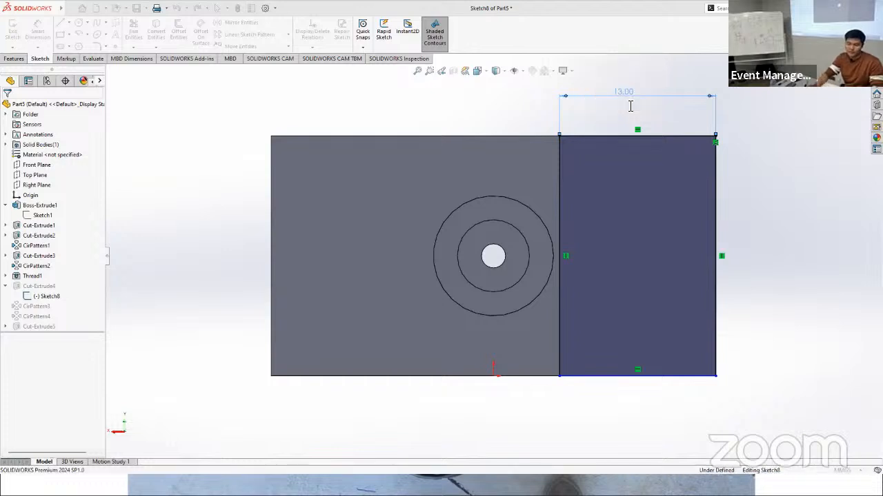
{"action": "left_click", "coordinate": [633, 110]}
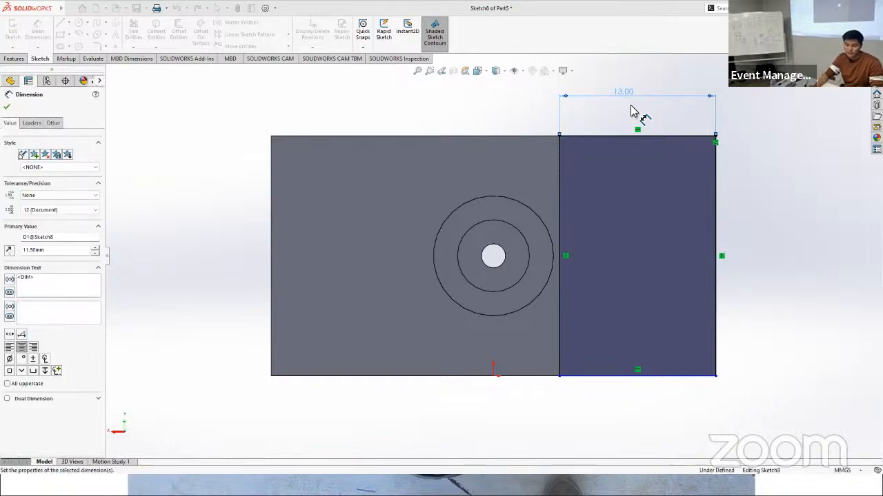
{"action": "left_click", "coordinate": [6, 109]}
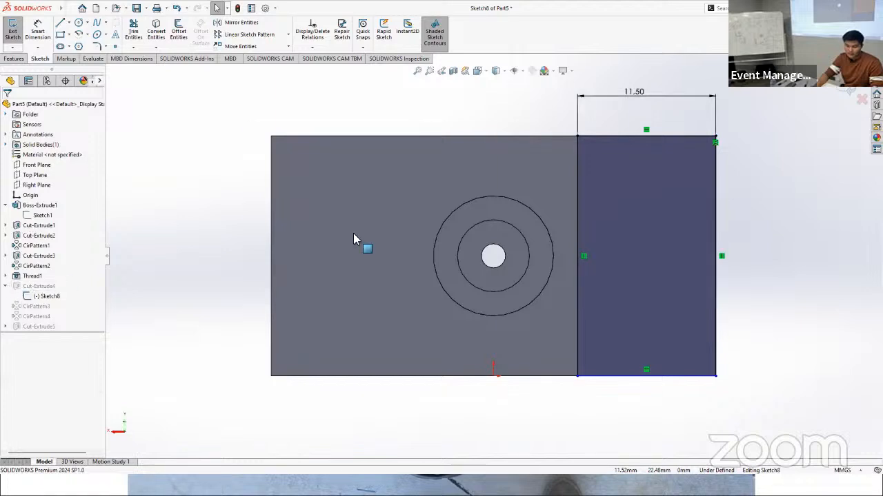
{"action": "left_click", "coordinate": [849, 92]}
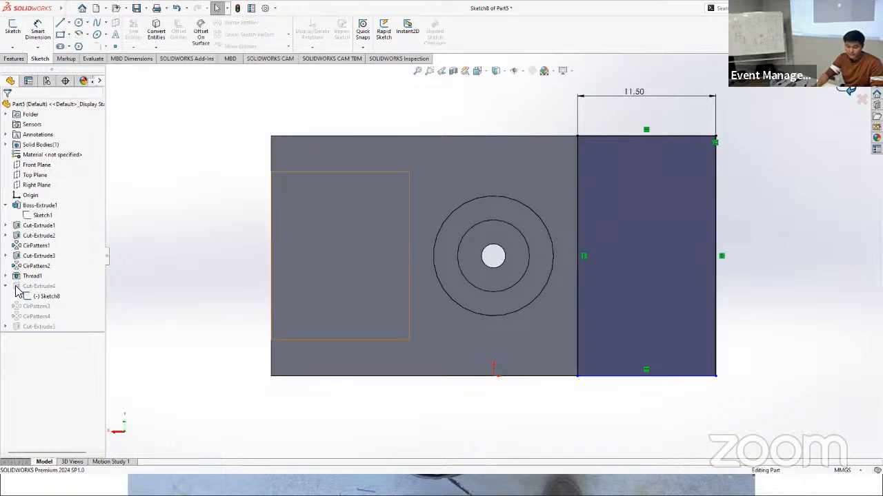
Step: Edit the Cut-Extrude4 feature, set its blind depth to 13.00-1.5 mm and apply the change
{"action": "left_click", "coordinate": [19, 291]}
{"action": "left_click", "coordinate": [27, 264]}
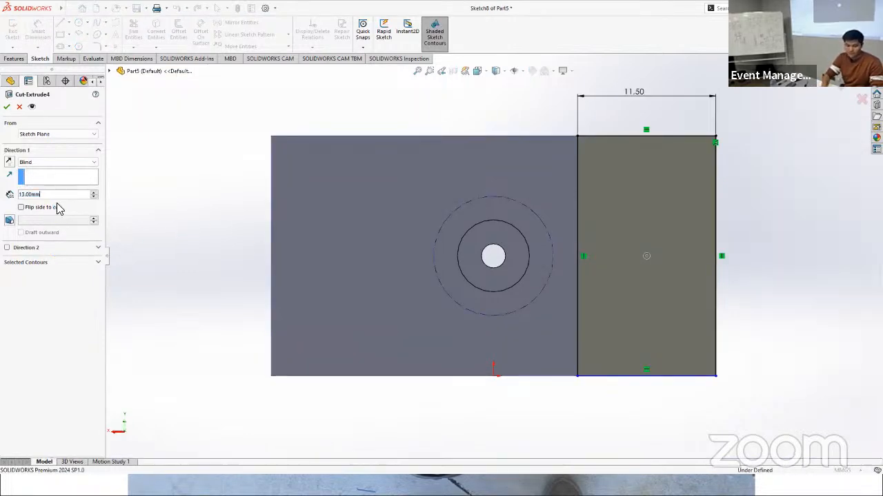
{"action": "key", "text": "BackSpace"}
{"action": "key", "text": "BackSpace"}
{"action": "type", "text": "-1"}
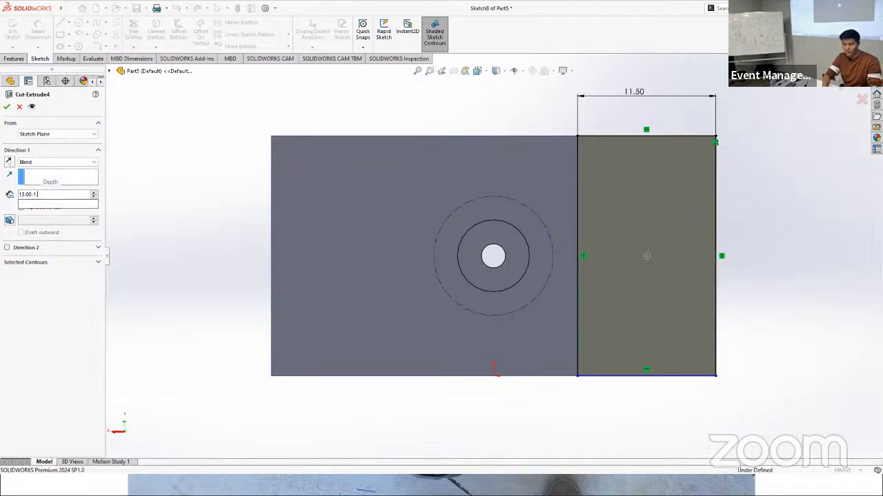
{"action": "type", "text": ".5"}
{"action": "key", "text": "Return"}
{"action": "left_click", "coordinate": [7, 106]}
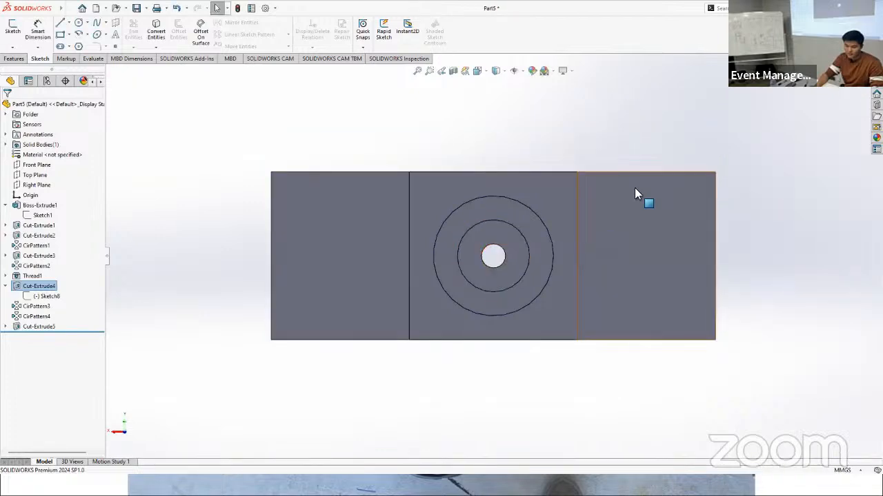
Step: Fillet the top and bottom cross-shaped faces of the body with a symmetric 7 mm radius
{"action": "middle_click_drag", "start_coordinate": [635, 191], "coordinate": [670, 312]}
{"action": "scroll", "coordinate": [591, 212], "scroll_direction": "up", "scroll_amount": 3}
{"action": "scroll", "coordinate": [591, 213], "scroll_direction": "down", "scroll_amount": 2}
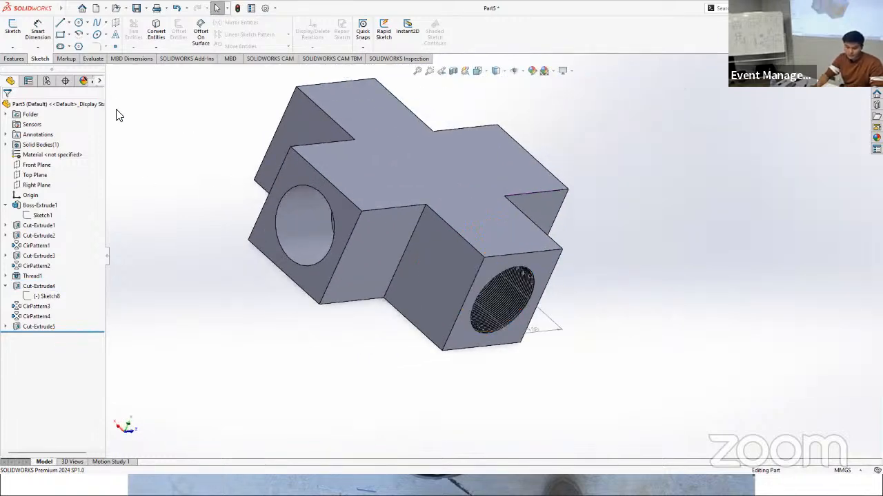
{"action": "middle_click_drag", "start_coordinate": [240, 309], "coordinate": [173, 285]}
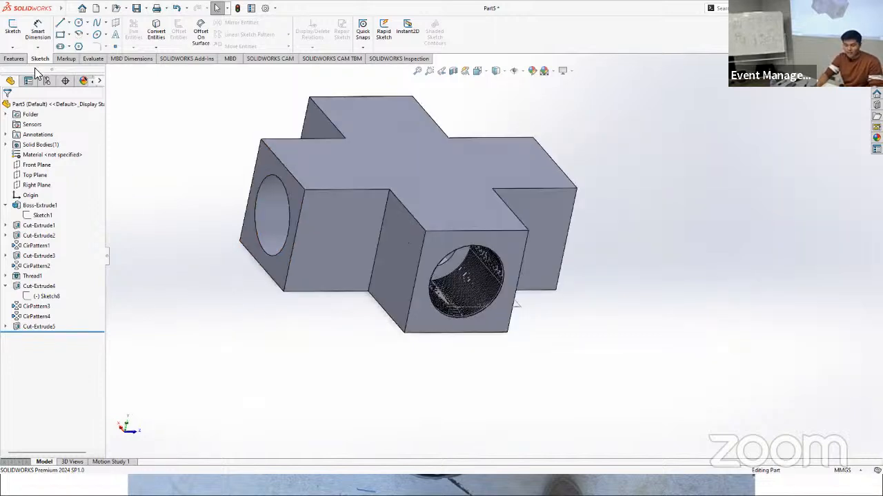
{"action": "left_click", "coordinate": [13, 58]}
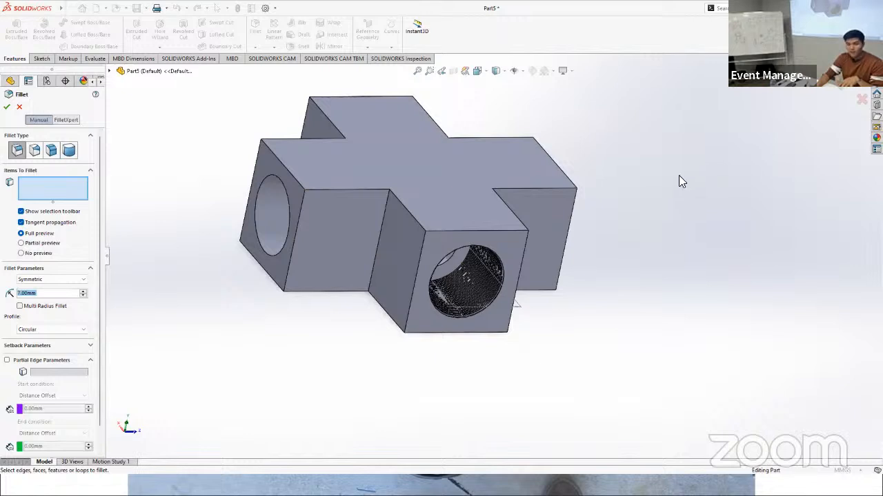
{"action": "left_click", "coordinate": [445, 174]}
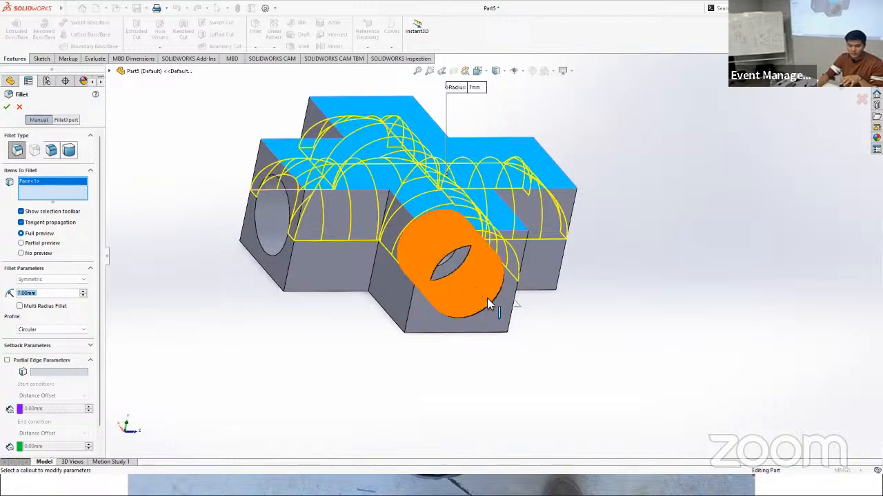
{"action": "middle_click_drag", "start_coordinate": [487, 298], "coordinate": [438, 201]}
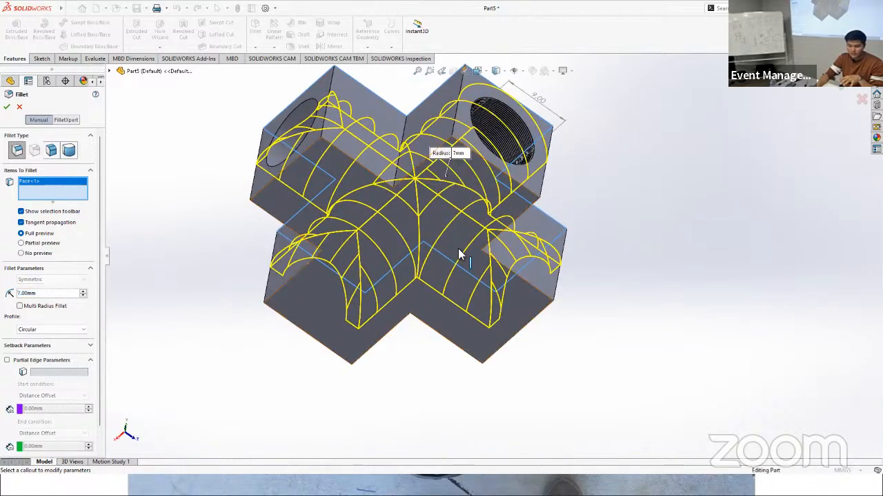
{"action": "left_click", "coordinate": [466, 334]}
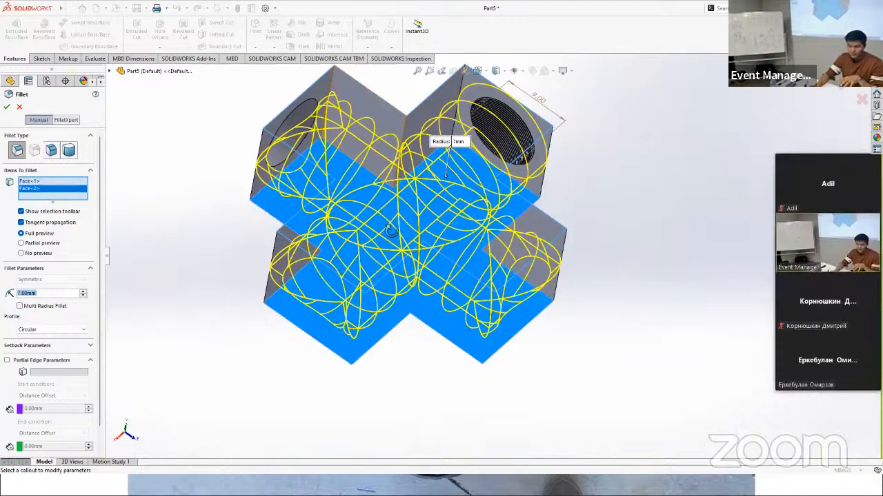
{"action": "middle_click_drag", "start_coordinate": [388, 186], "coordinate": [373, 331]}
{"action": "middle_click_drag", "start_coordinate": [317, 257], "coordinate": [272, 244]}
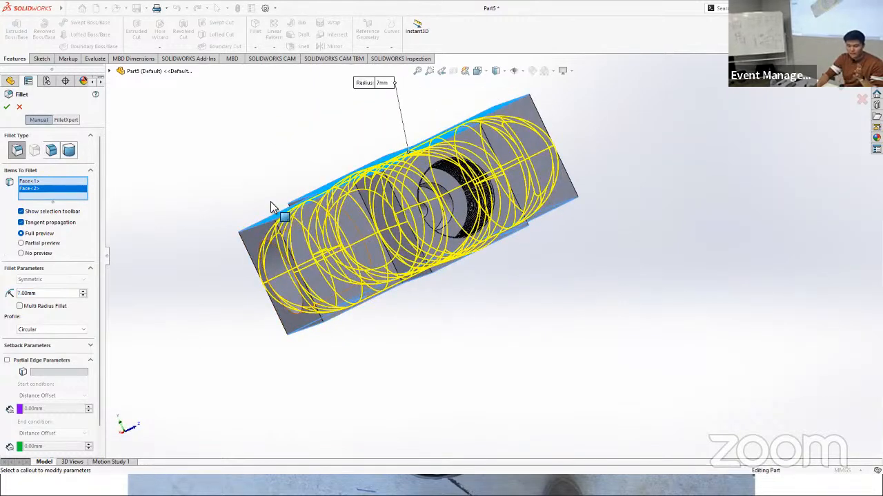
{"action": "middle_click_drag", "start_coordinate": [435, 279], "coordinate": [220, 207]}
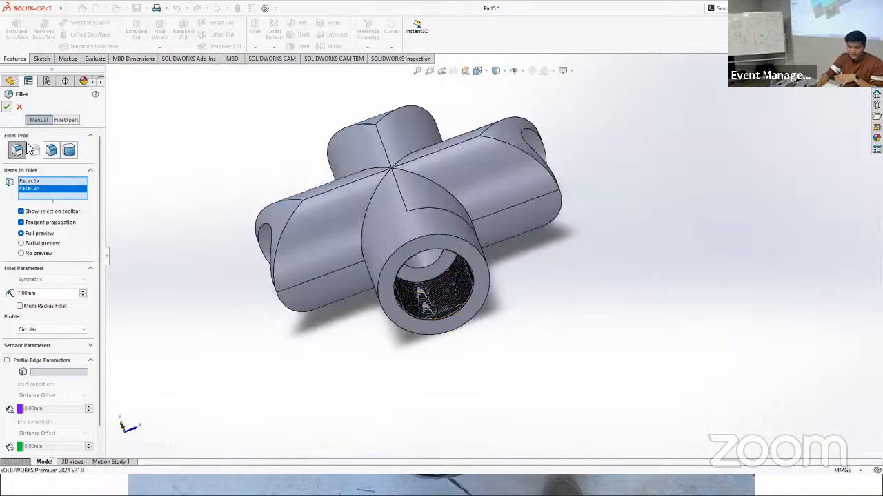
Step: Delete the face-based fillet feature Fillet2 from the part
{"action": "middle_click_drag", "start_coordinate": [640, 301], "coordinate": [354, 232]}
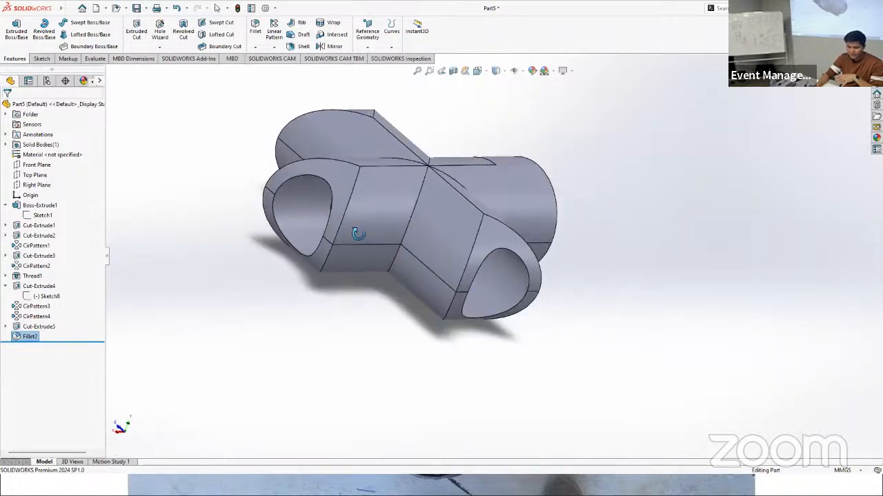
{"action": "scroll", "coordinate": [359, 224], "scroll_direction": "down", "scroll_amount": 3}
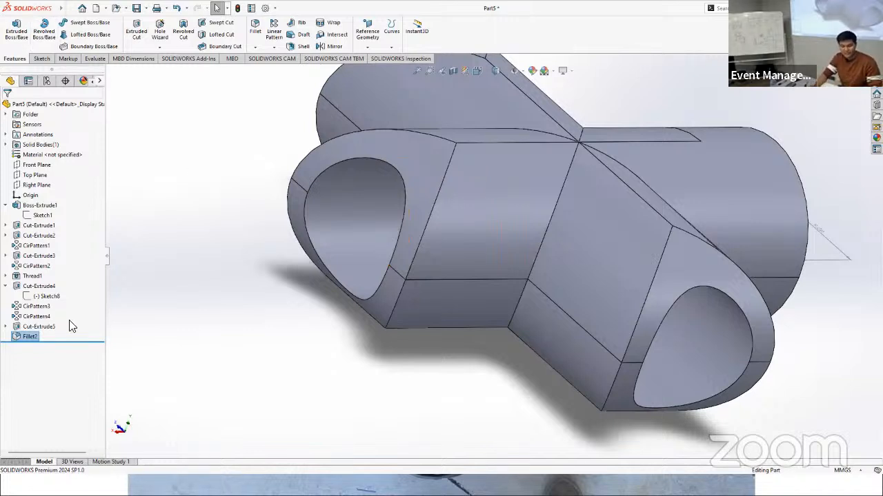
{"action": "right_click", "coordinate": [18, 337]}
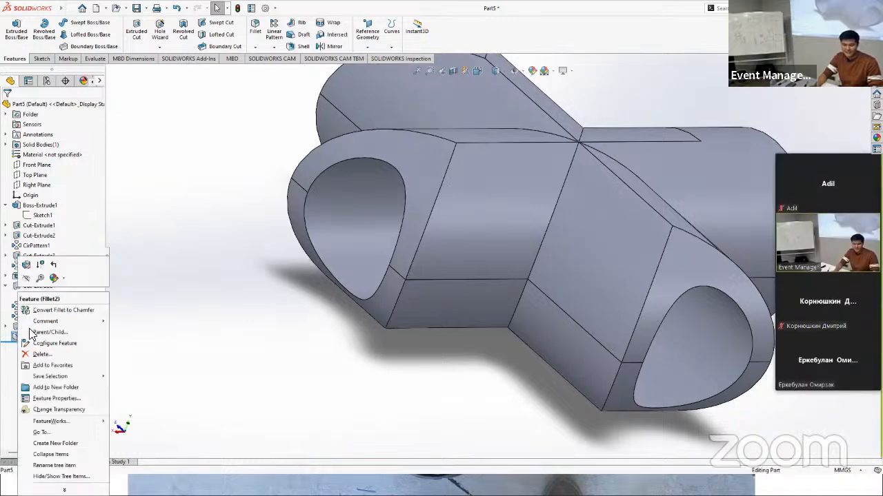
{"action": "key", "text": "Escape"}
{"action": "left_click", "coordinate": [19, 338]}
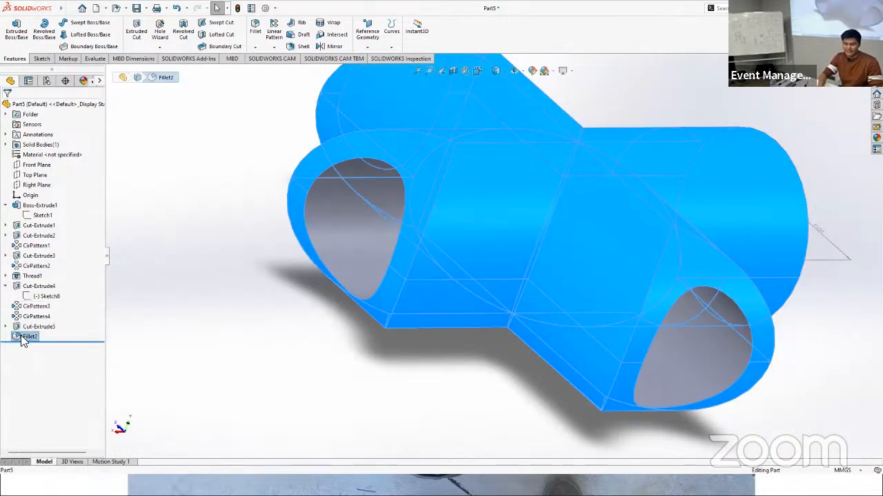
{"action": "key", "text": "Delete"}
{"action": "left_click", "coordinate": [498, 197]}
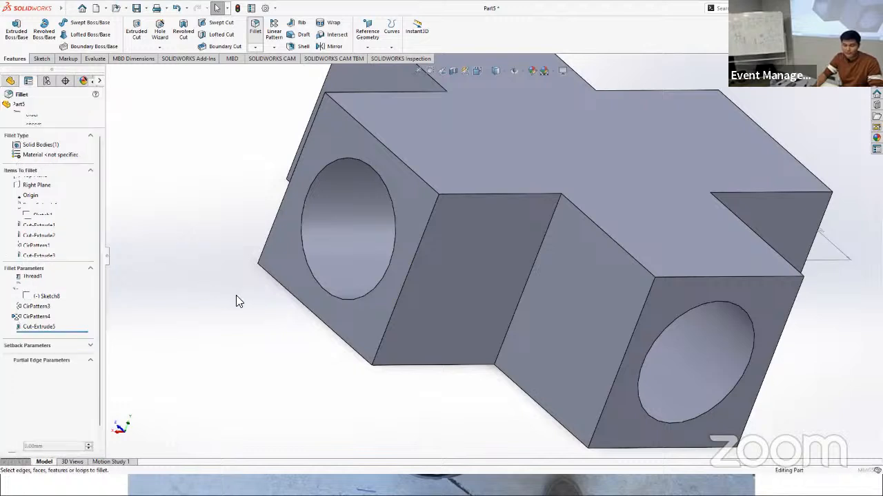
Step: Start a symmetric 7 mm fillet and select the two top edges of one inner corner between the arms
{"action": "scroll", "coordinate": [239, 295], "scroll_direction": "up", "scroll_amount": 3}
{"action": "scroll", "coordinate": [622, 179], "scroll_direction": "down", "scroll_amount": 2}
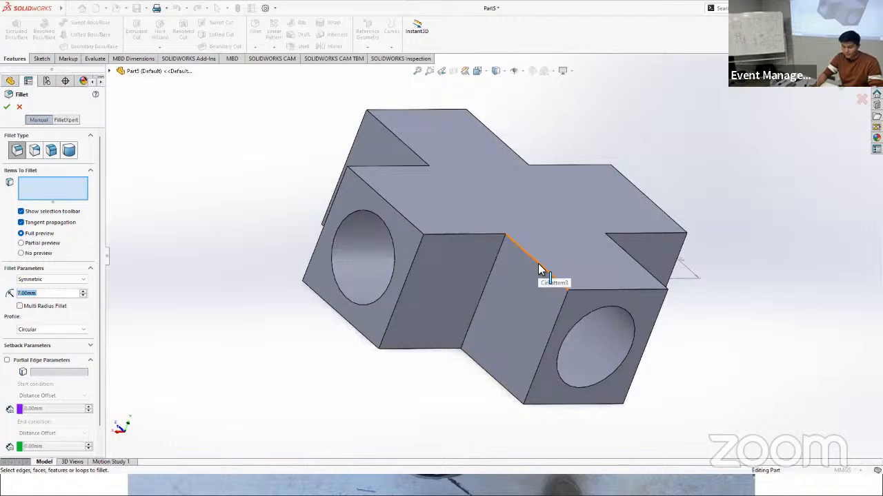
{"action": "left_click", "coordinate": [537, 265]}
{"action": "left_click", "coordinate": [538, 265]}
{"action": "left_click", "coordinate": [539, 264]}
{"action": "left_click", "coordinate": [539, 265]}
{"action": "left_click", "coordinate": [526, 262]}
{"action": "left_click", "coordinate": [525, 254]}
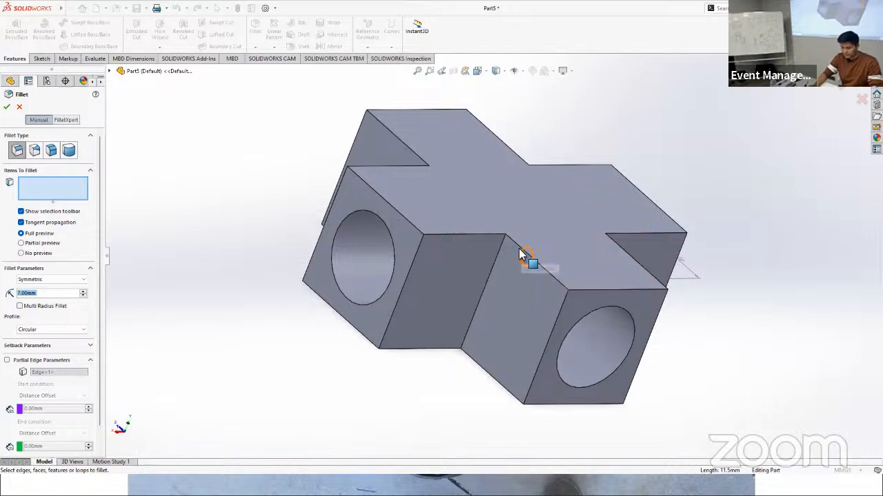
{"action": "left_click", "coordinate": [475, 235]}
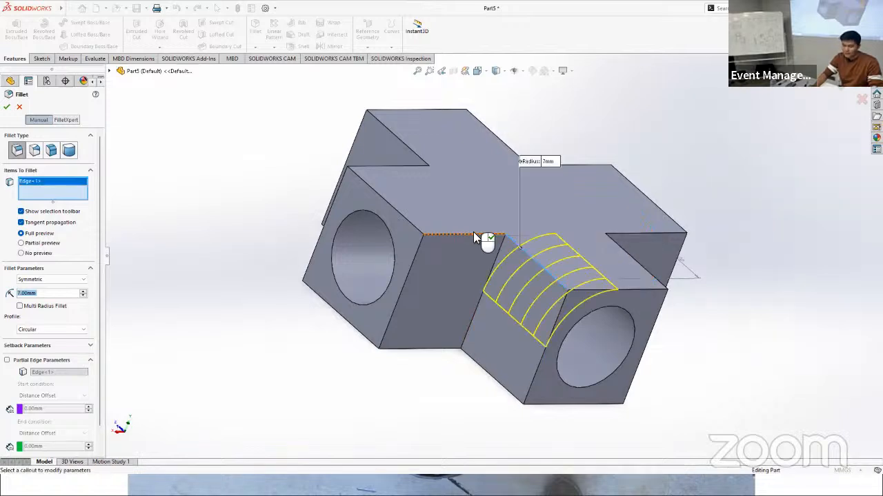
{"action": "left_click", "coordinate": [474, 234]}
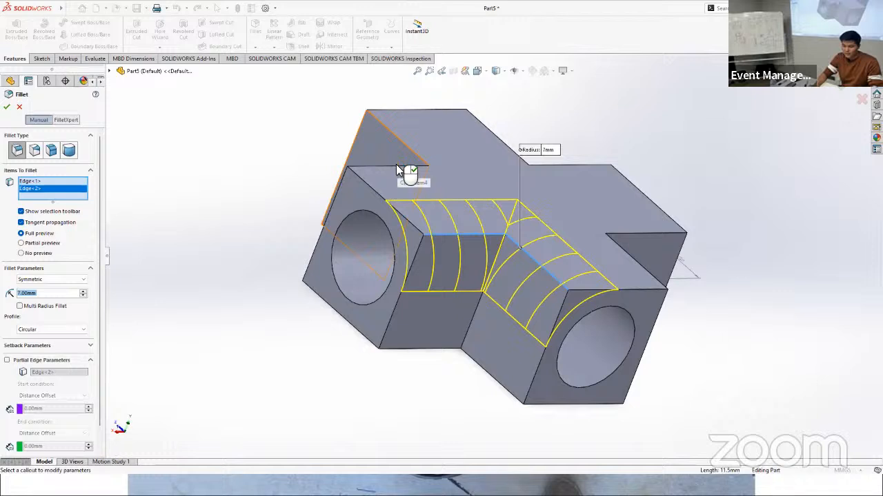
Step: Add the six top edges of the other three inner corners to the 7 mm fillet
{"action": "left_click", "coordinate": [396, 166]}
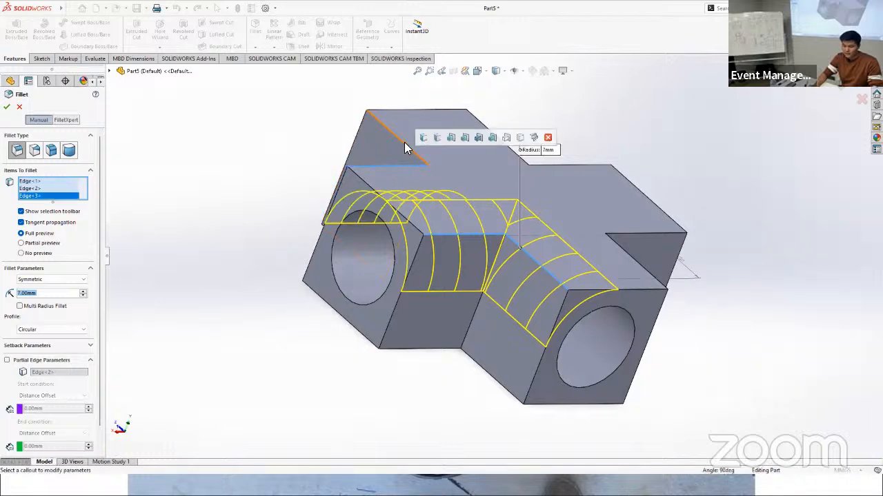
{"action": "left_click", "coordinate": [404, 142]}
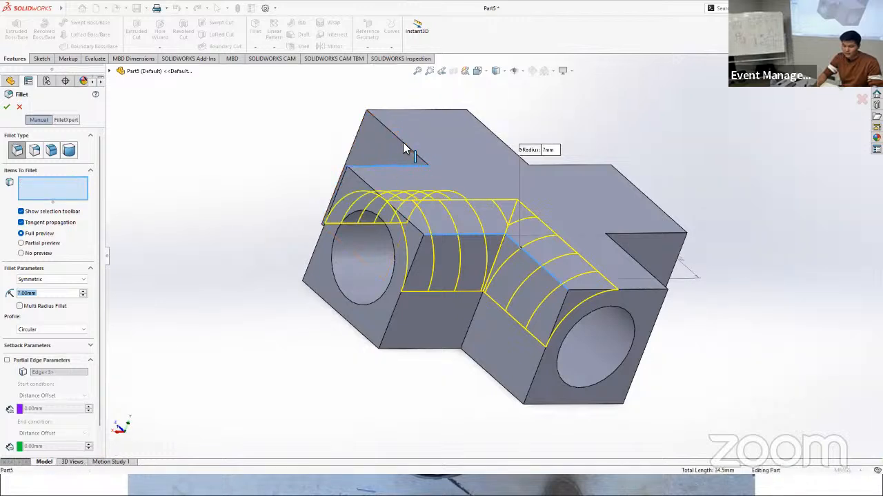
{"action": "left_click", "coordinate": [498, 137]}
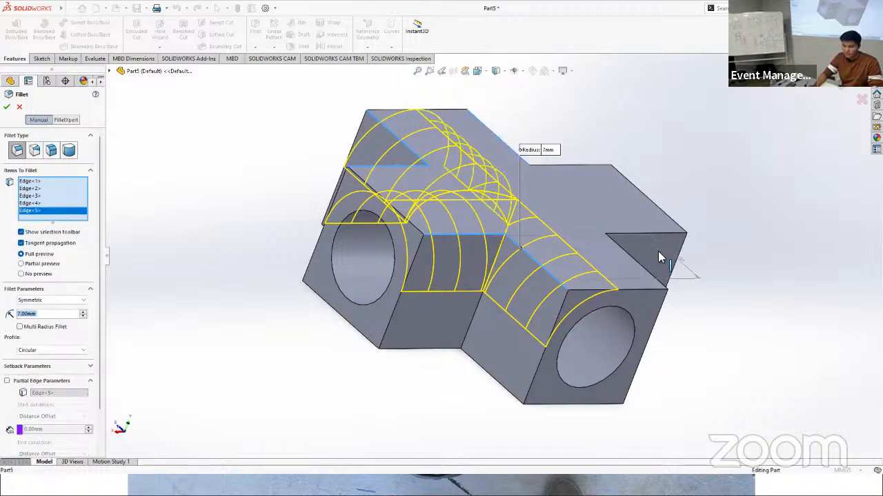
{"action": "left_click", "coordinate": [594, 164]}
{"action": "left_click", "coordinate": [647, 233]}
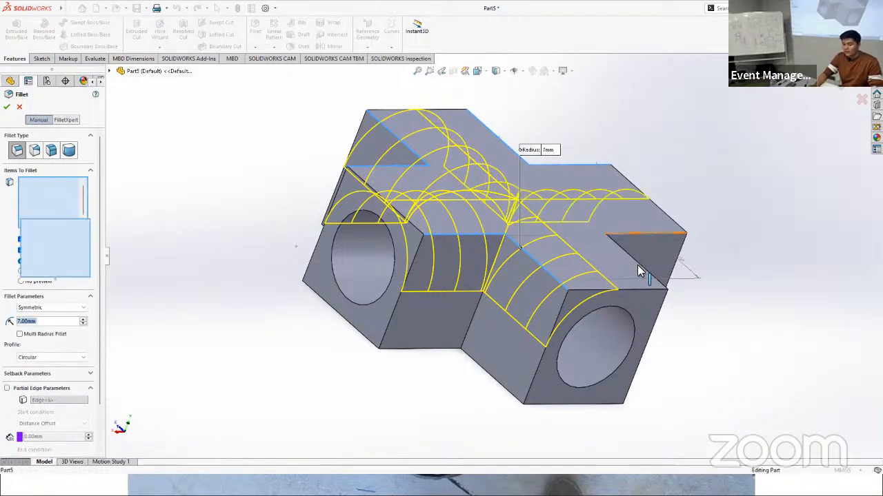
{"action": "left_click", "coordinate": [638, 266]}
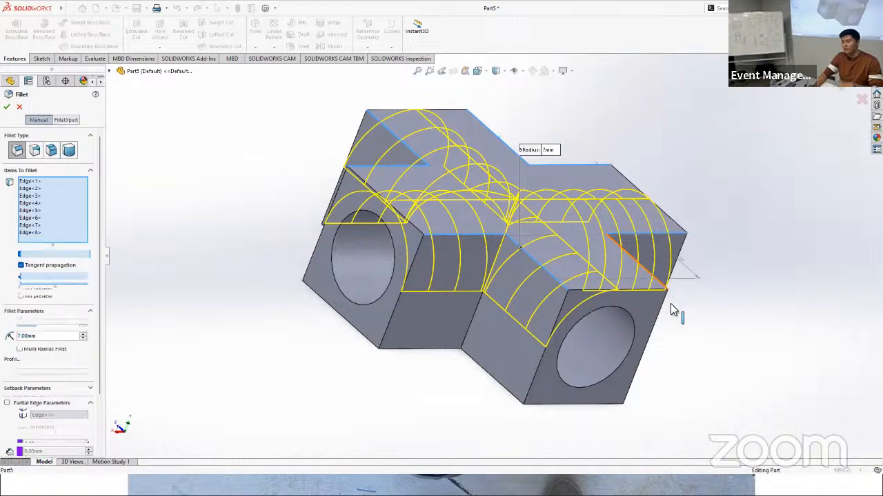
Step: Add three inner-corner edges on the underside to the fillet and remove the mistakenly selected side face
{"action": "middle_click_drag", "start_coordinate": [694, 325], "coordinate": [645, 165]}
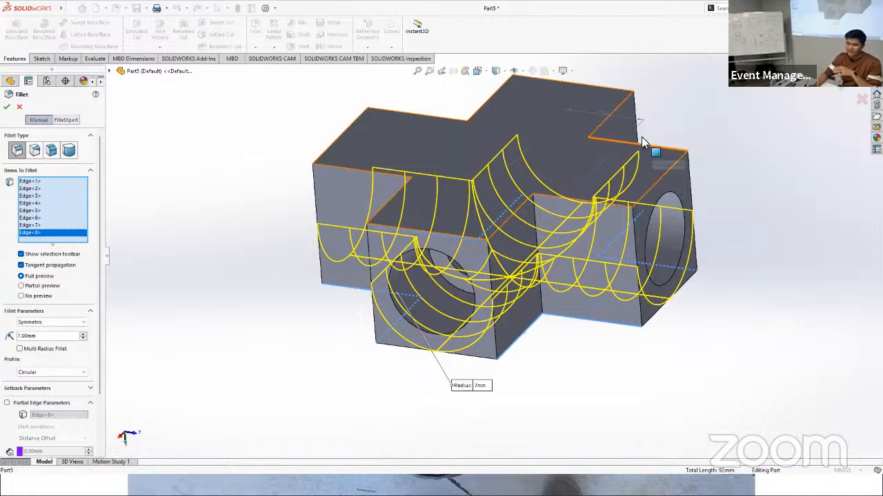
{"action": "left_click", "coordinate": [641, 142]}
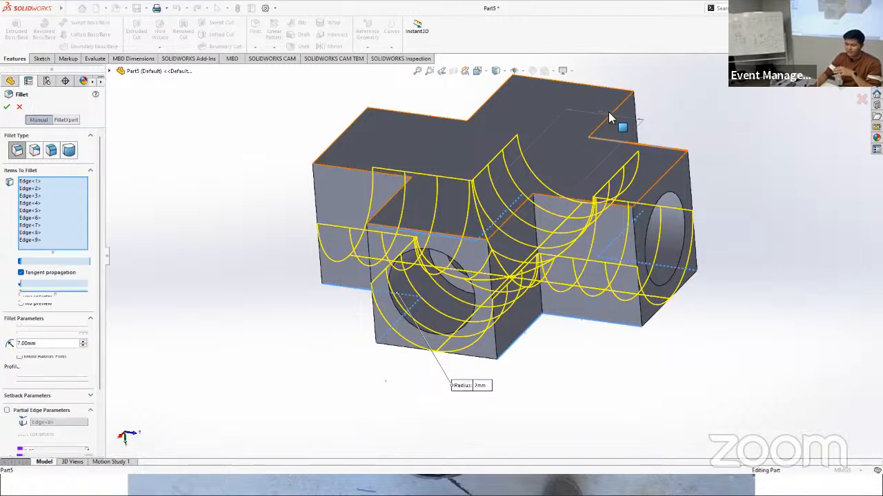
{"action": "left_click", "coordinate": [496, 107]}
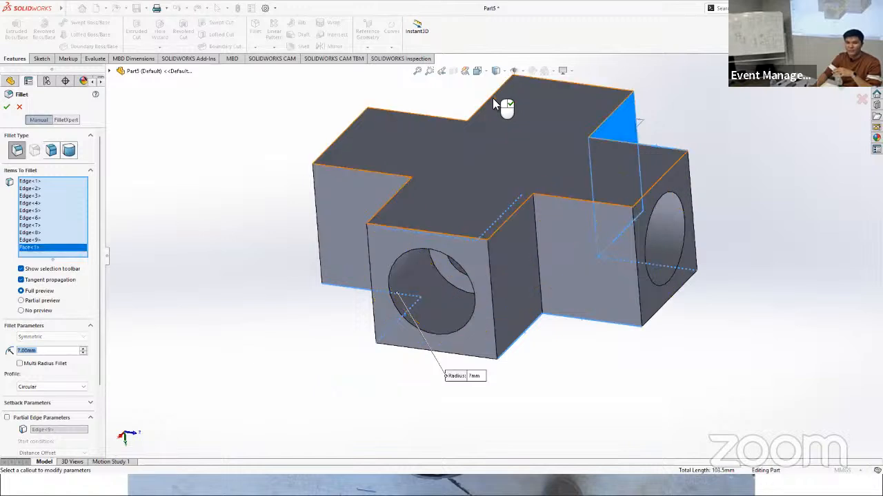
{"action": "left_click", "coordinate": [489, 101]}
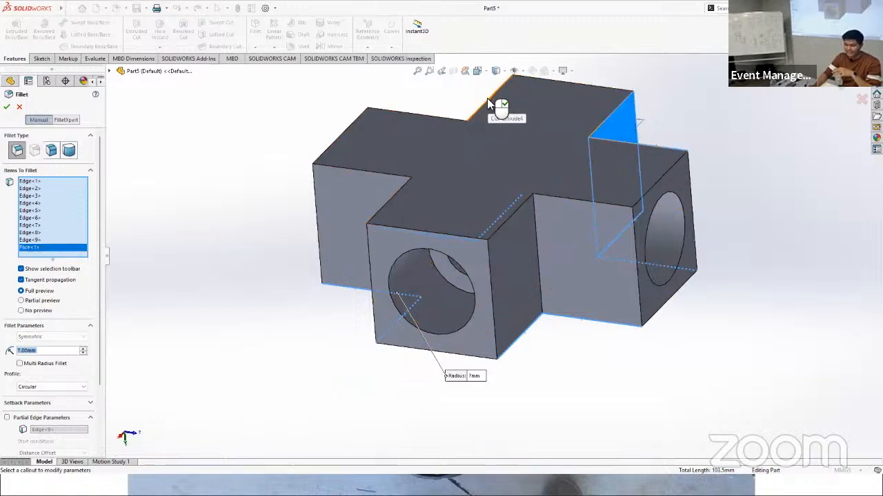
{"action": "left_click", "coordinate": [432, 118]}
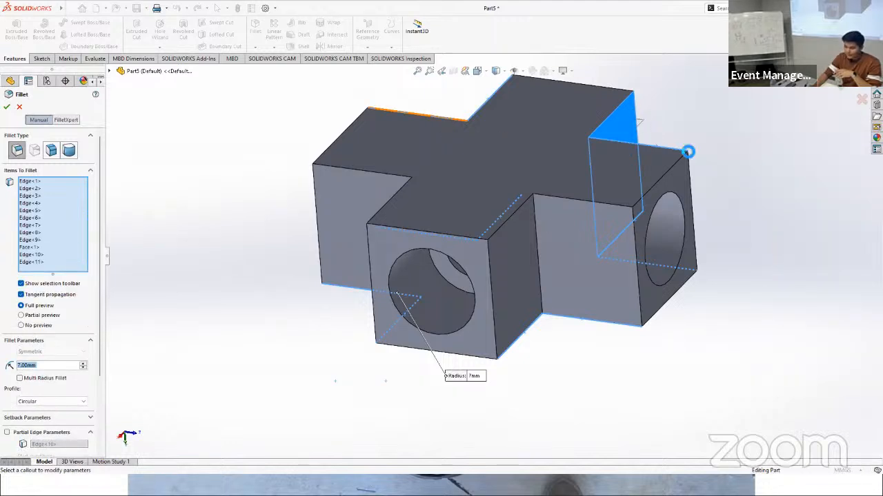
{"action": "middle_click_drag", "start_coordinate": [623, 200], "coordinate": [546, 191]}
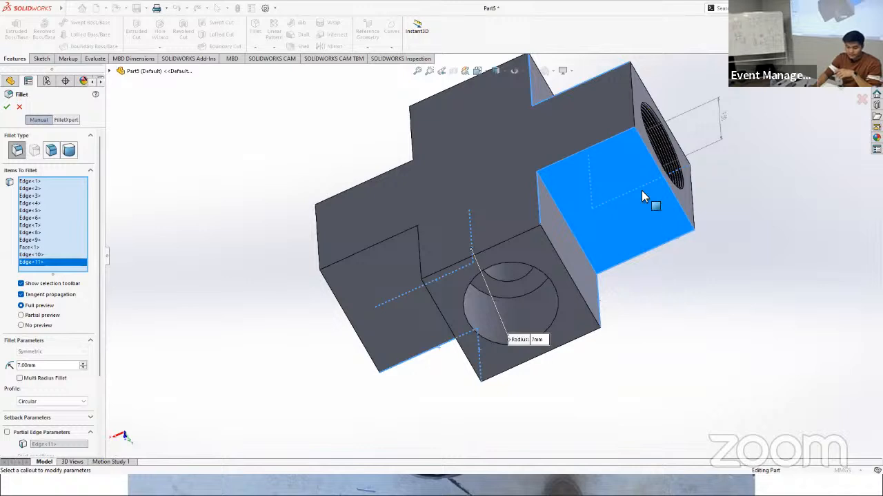
{"action": "left_click", "coordinate": [631, 233]}
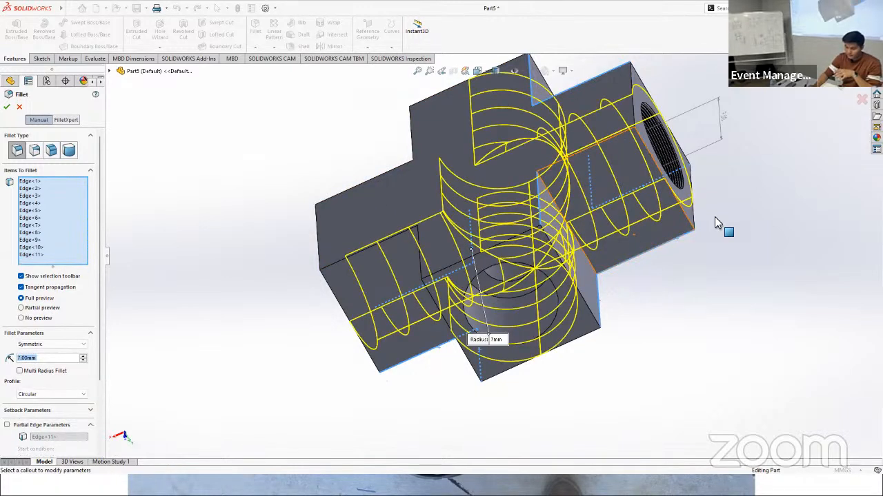
Step: Add the five remaining underside inner-corner edges and one edge running through the thickness between two arms to the 7 mm fillet
{"action": "left_click", "coordinate": [386, 237]}
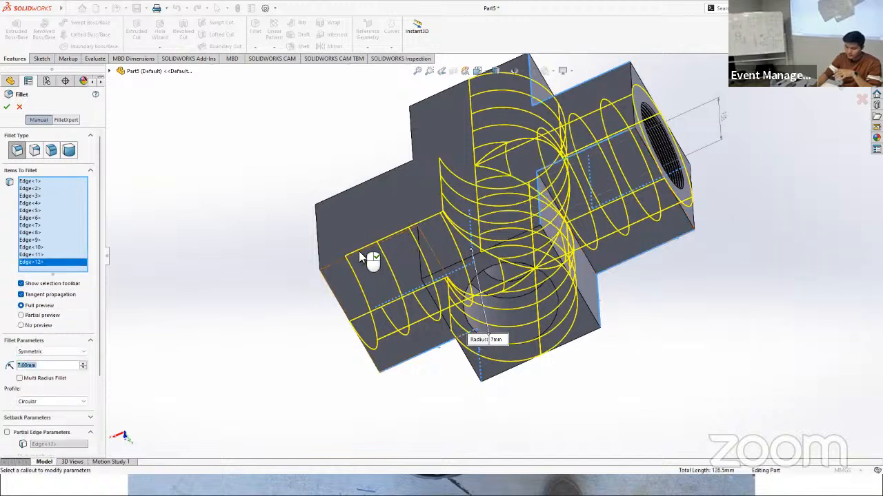
{"action": "left_click", "coordinate": [364, 182]}
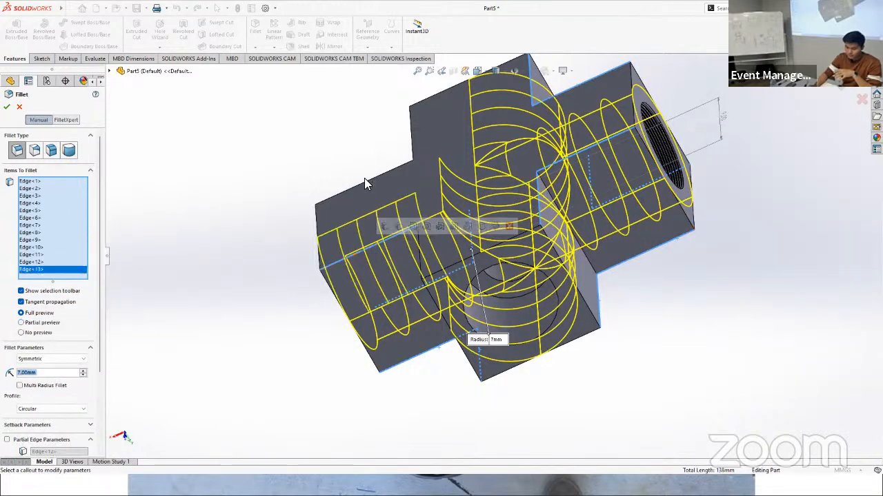
{"action": "left_click", "coordinate": [409, 138]}
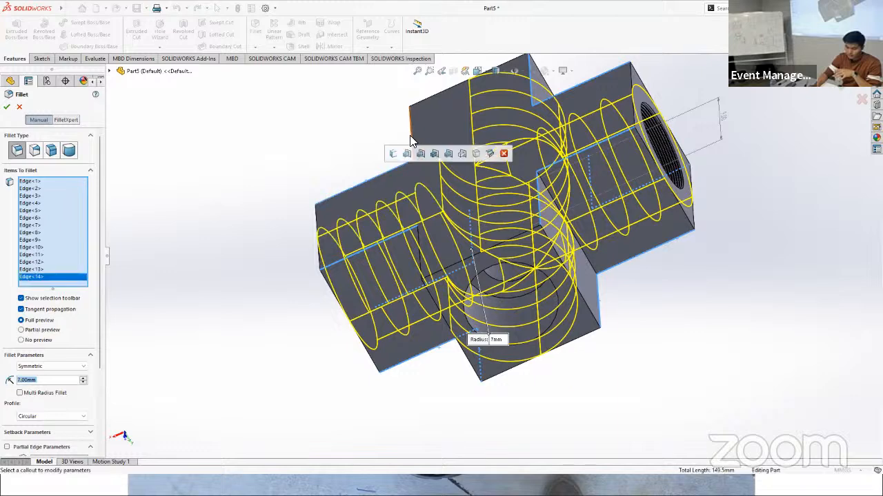
{"action": "left_click", "coordinate": [429, 278]}
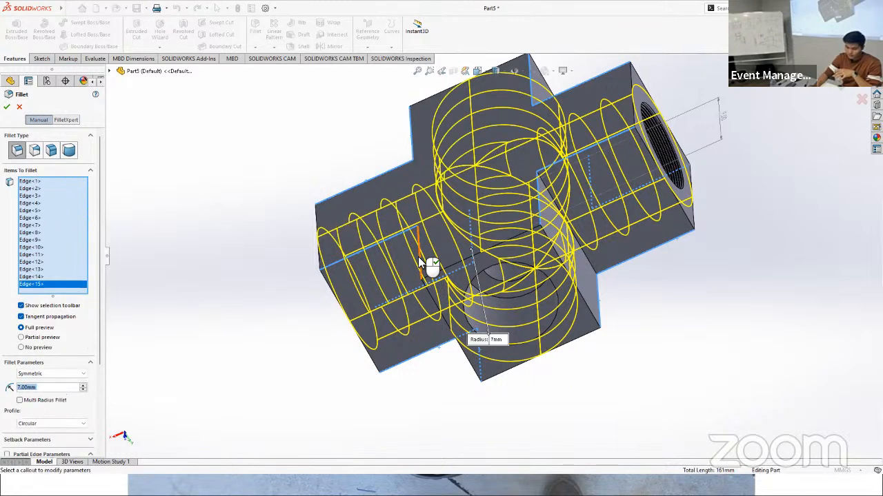
{"action": "left_click", "coordinate": [419, 262]}
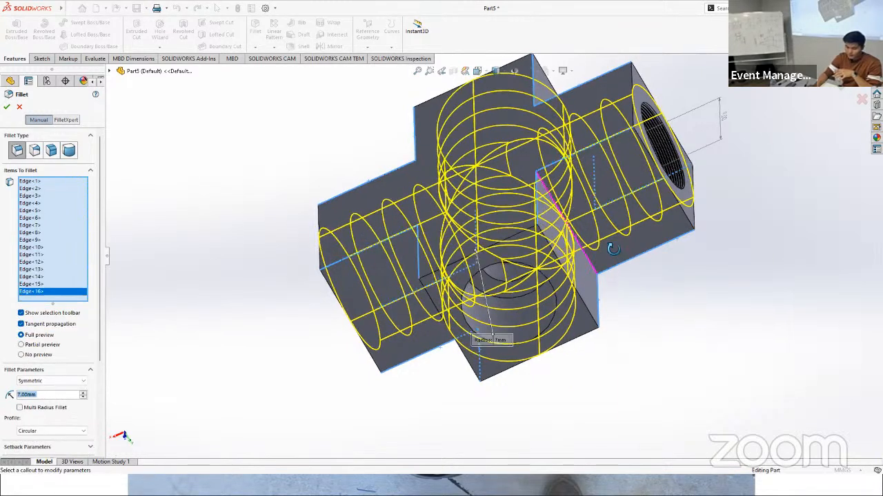
{"action": "middle_click_drag", "start_coordinate": [612, 249], "coordinate": [603, 218]}
{"action": "left_click", "coordinate": [511, 209]}
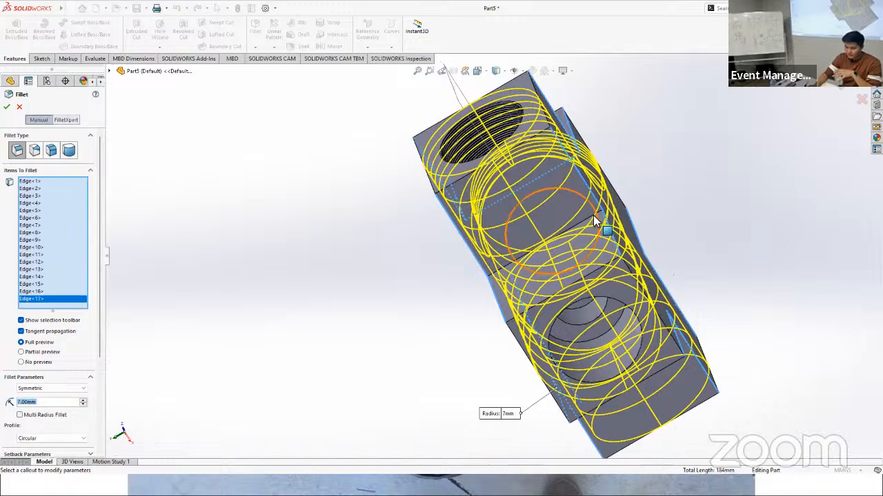
{"action": "left_click", "coordinate": [594, 218]}
{"action": "middle_click_drag", "start_coordinate": [674, 247], "coordinate": [588, 295]}
{"action": "left_click", "coordinate": [558, 246]}
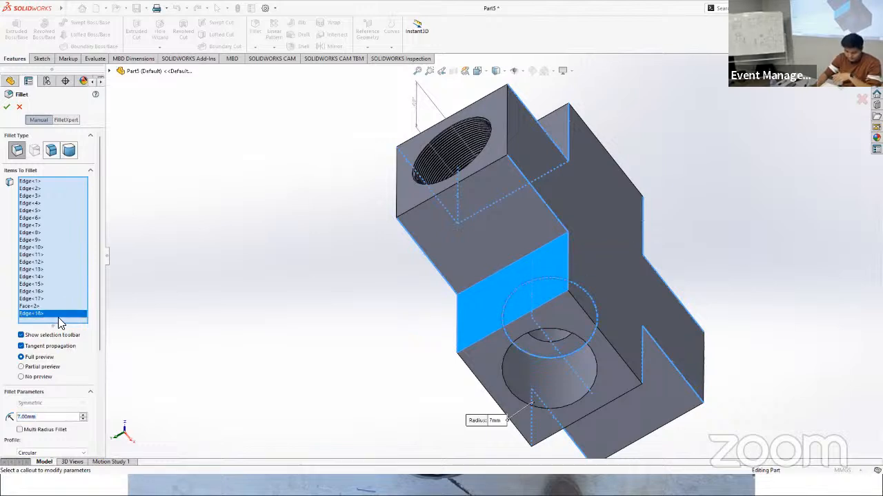
{"action": "key", "text": "Delete"}
{"action": "left_click", "coordinate": [36, 306]}
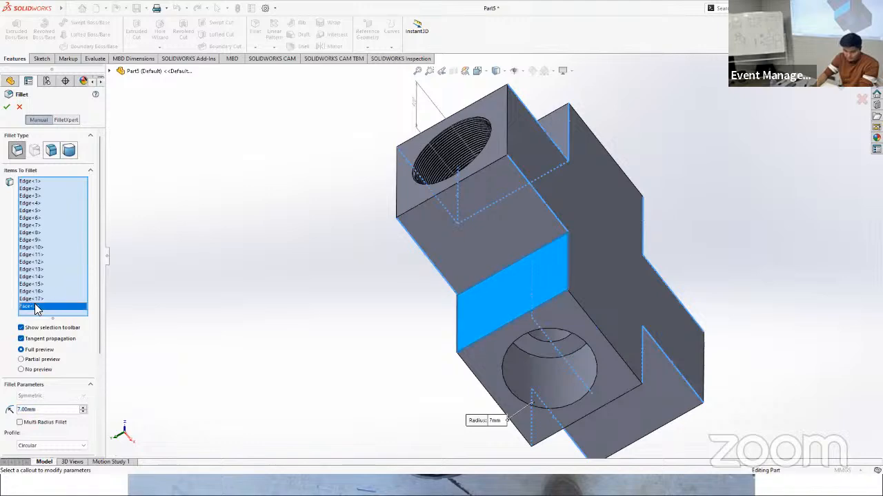
{"action": "key", "text": "Delete"}
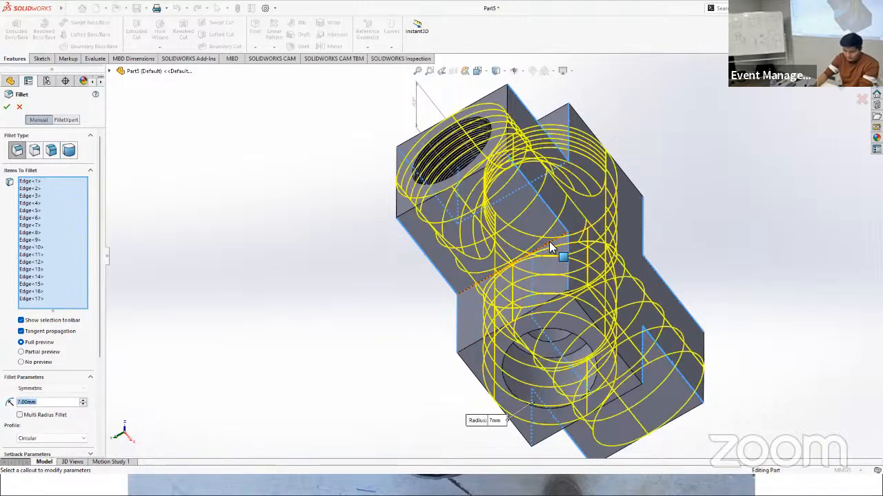
Step: Add the other three inner-corner edges running through the part's thickness and apply the symmetric 7 mm fillet
{"action": "left_click", "coordinate": [552, 244]}
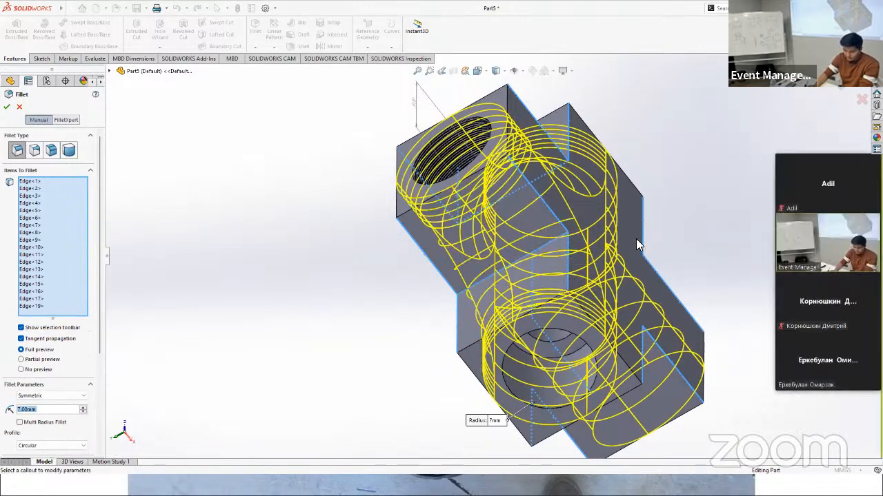
{"action": "middle_click_drag", "start_coordinate": [636, 238], "coordinate": [548, 309]}
{"action": "left_click", "coordinate": [550, 309]}
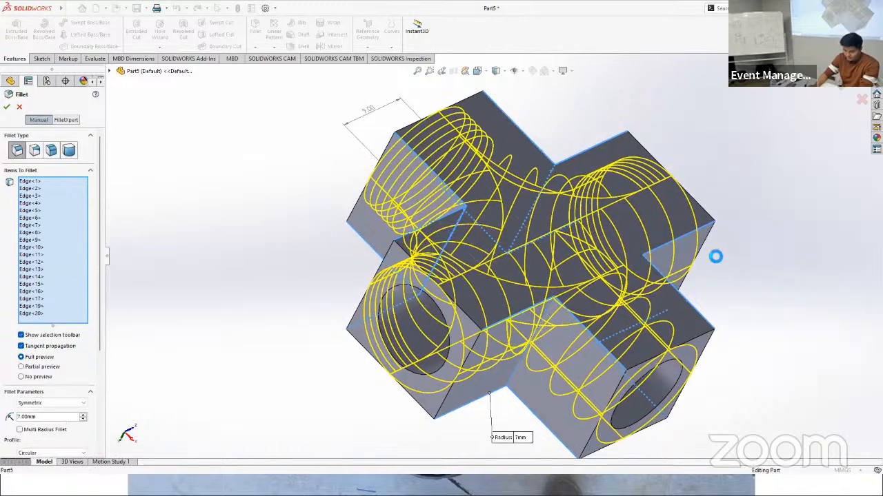
{"action": "middle_click_drag", "start_coordinate": [685, 250], "coordinate": [532, 263]}
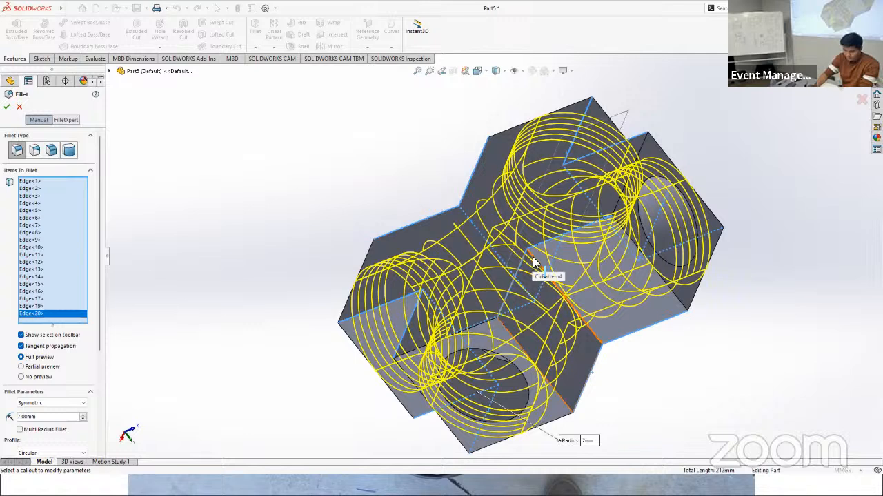
{"action": "left_click", "coordinate": [533, 258]}
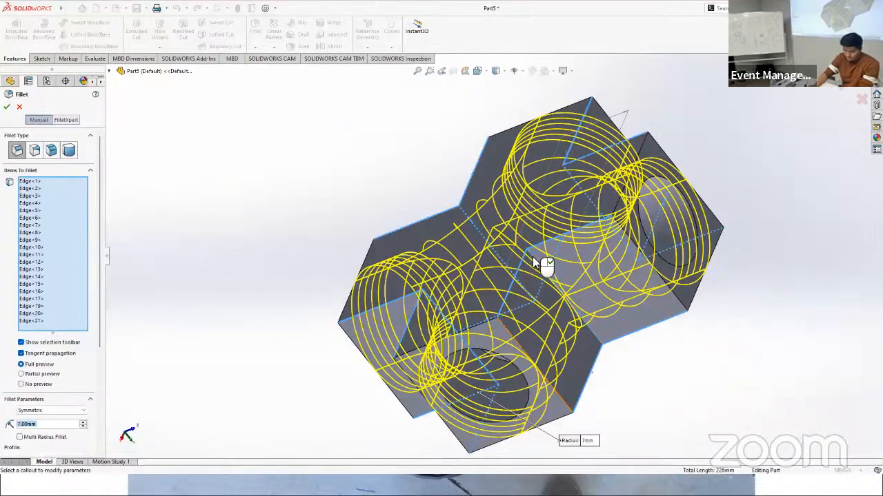
{"action": "left_click", "coordinate": [7, 108]}
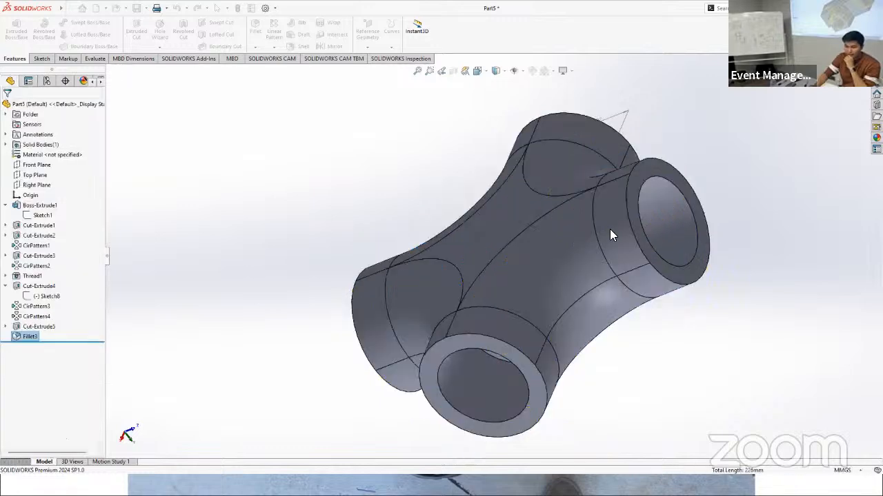
Step: Examine the filleted cross fitting's rounded arms, blended corners and threaded bore from several sides
{"action": "middle_click_drag", "start_coordinate": [626, 319], "coordinate": [566, 220]}
{"action": "scroll", "coordinate": [592, 357], "scroll_direction": "up", "scroll_amount": 5}
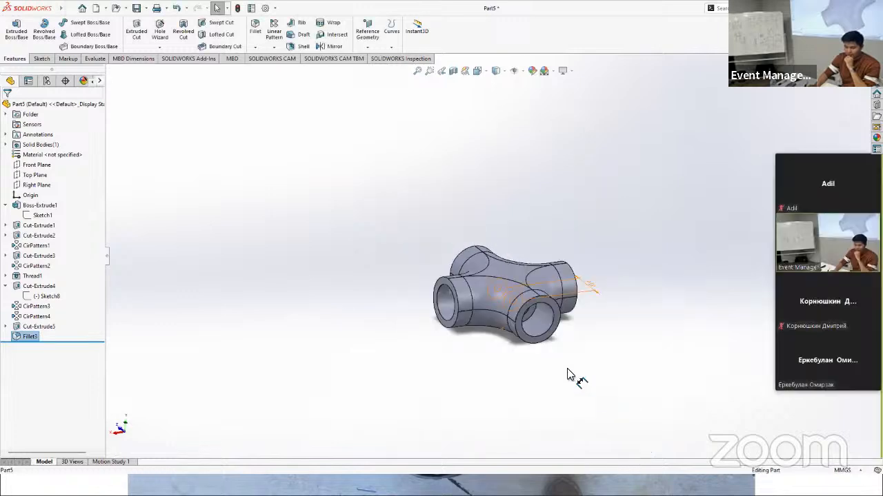
{"action": "middle_click_drag", "start_coordinate": [509, 315], "coordinate": [597, 398]}
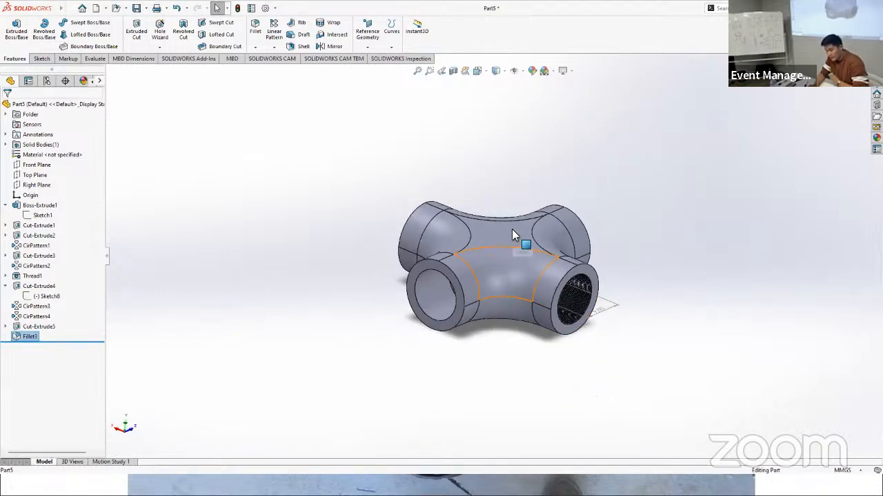
{"action": "scroll", "coordinate": [510, 290], "scroll_direction": "down", "scroll_amount": 5}
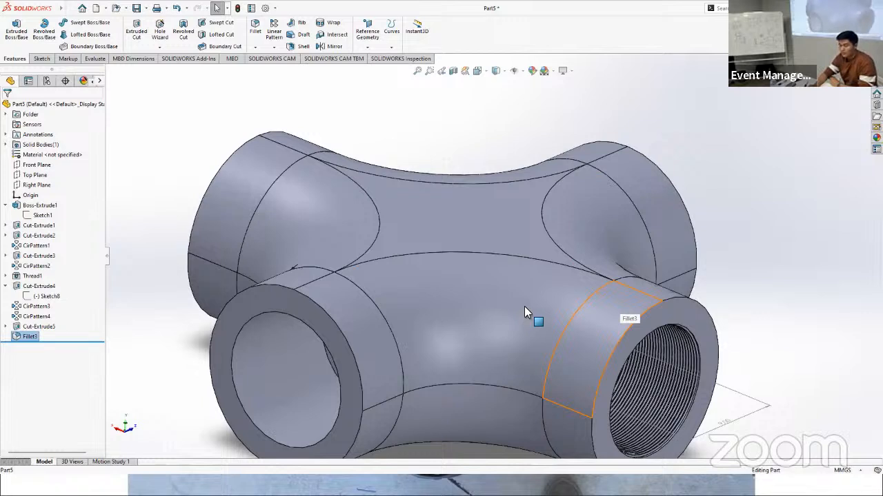
{"action": "scroll", "coordinate": [524, 309], "scroll_direction": "up", "scroll_amount": 2}
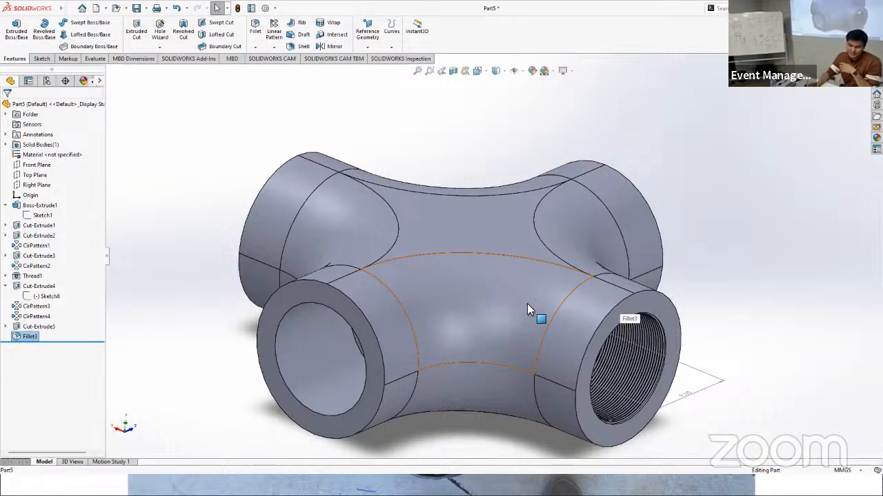
{"action": "left_click", "coordinate": [730, 124]}
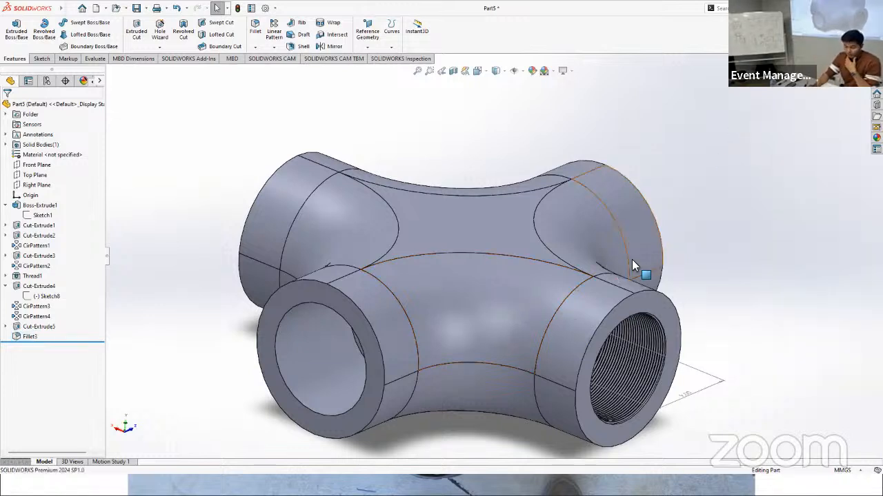
{"action": "scroll", "coordinate": [632, 259], "scroll_direction": "up", "scroll_amount": 4}
{"action": "scroll", "coordinate": [519, 302], "scroll_direction": "down", "scroll_amount": 4}
{"action": "scroll", "coordinate": [395, 280], "scroll_direction": "up", "scroll_amount": 1}
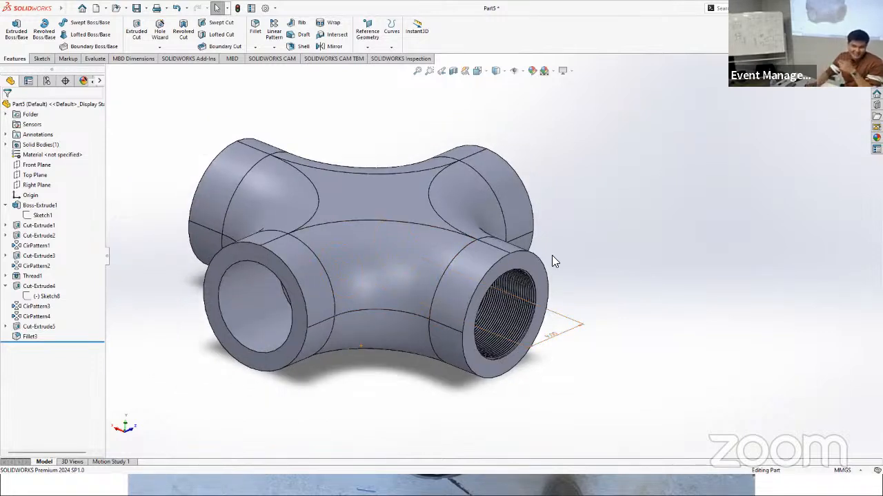
{"action": "middle_click_drag", "start_coordinate": [609, 257], "coordinate": [582, 331]}
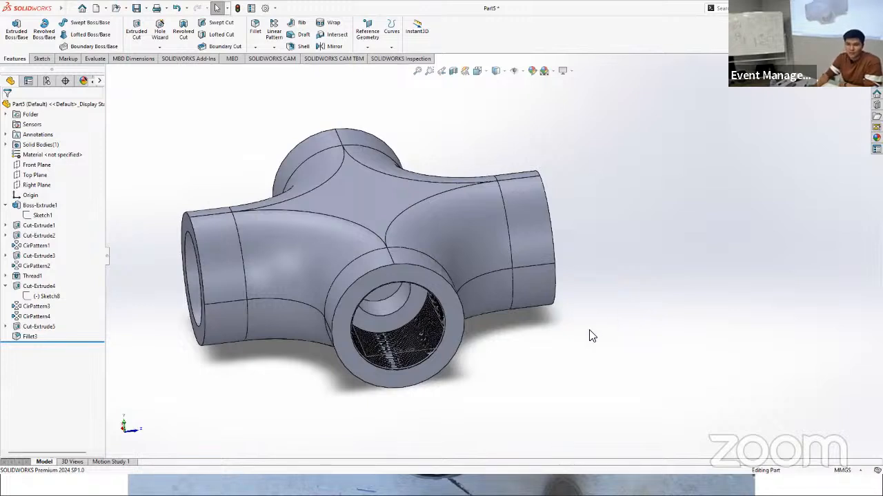
{"action": "scroll", "coordinate": [353, 221], "scroll_direction": "up", "scroll_amount": 2}
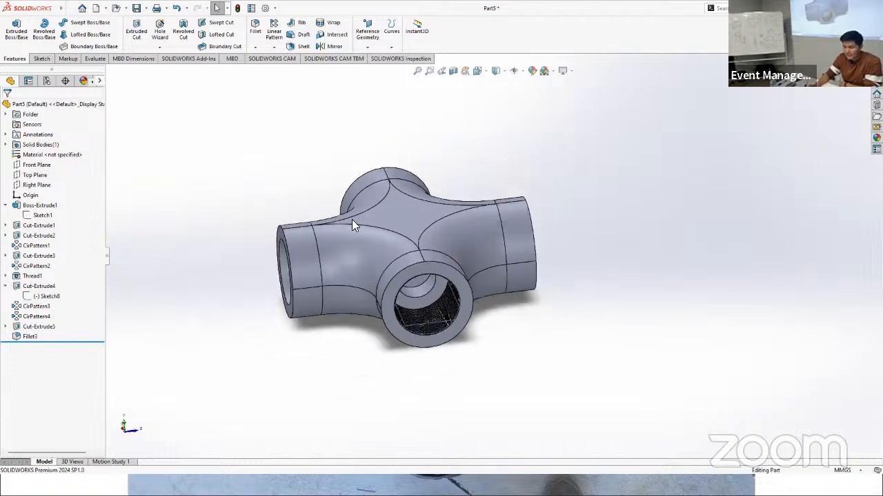
{"action": "scroll", "coordinate": [353, 221], "scroll_direction": "down", "scroll_amount": 3}
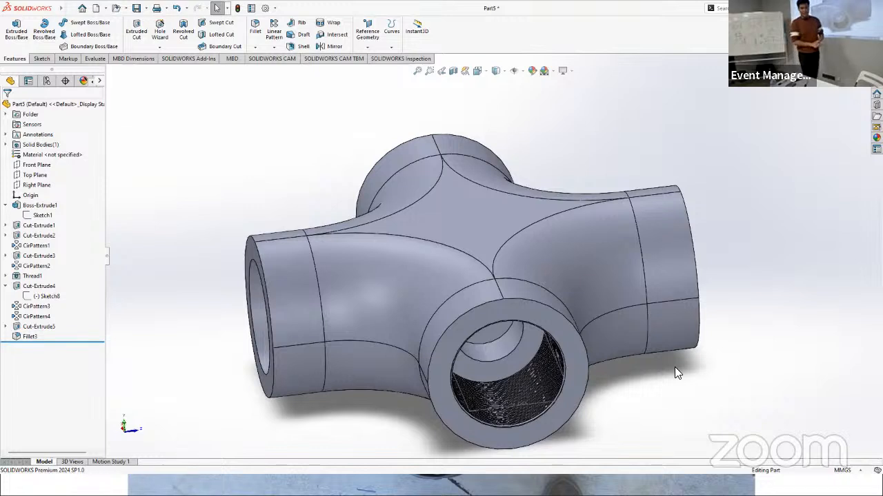
Step: Switch to the Google Slides presentation and advance from the vehicle photo to the close-up of the real four-way fitting
{"action": "key", "text": "alt+Tab"}
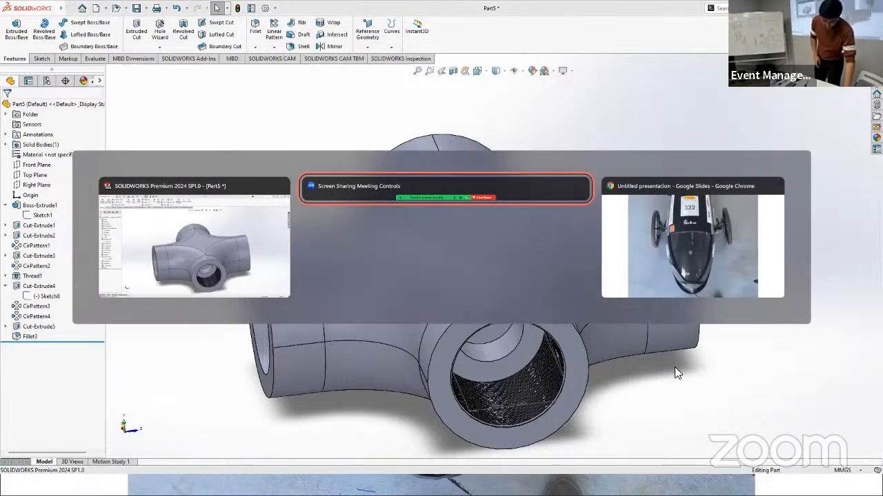
{"action": "key", "text": "alt+Tab"}
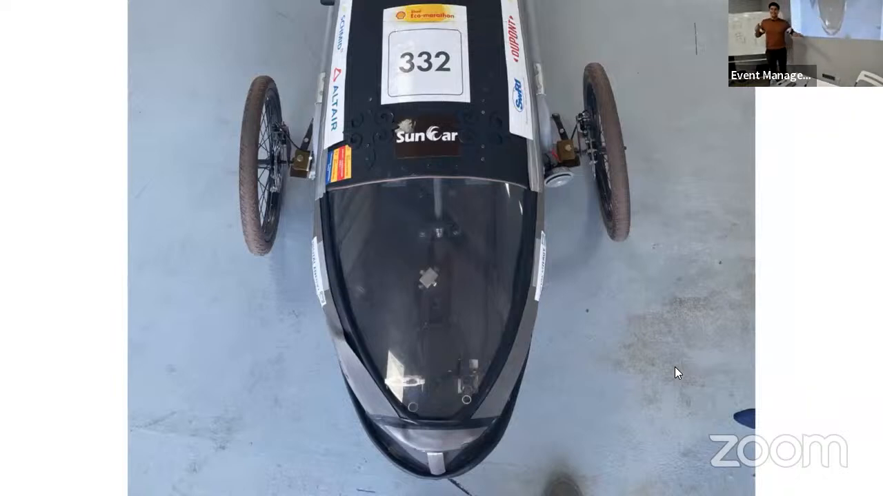
{"action": "key", "text": "Right"}
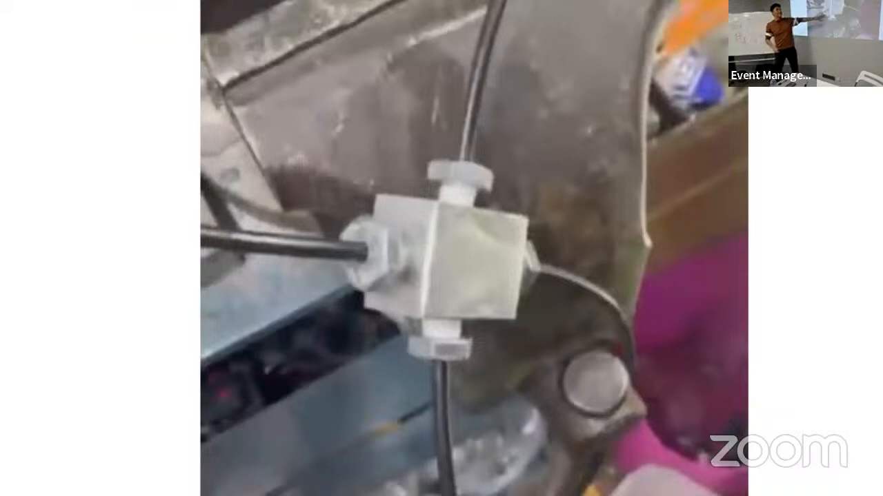